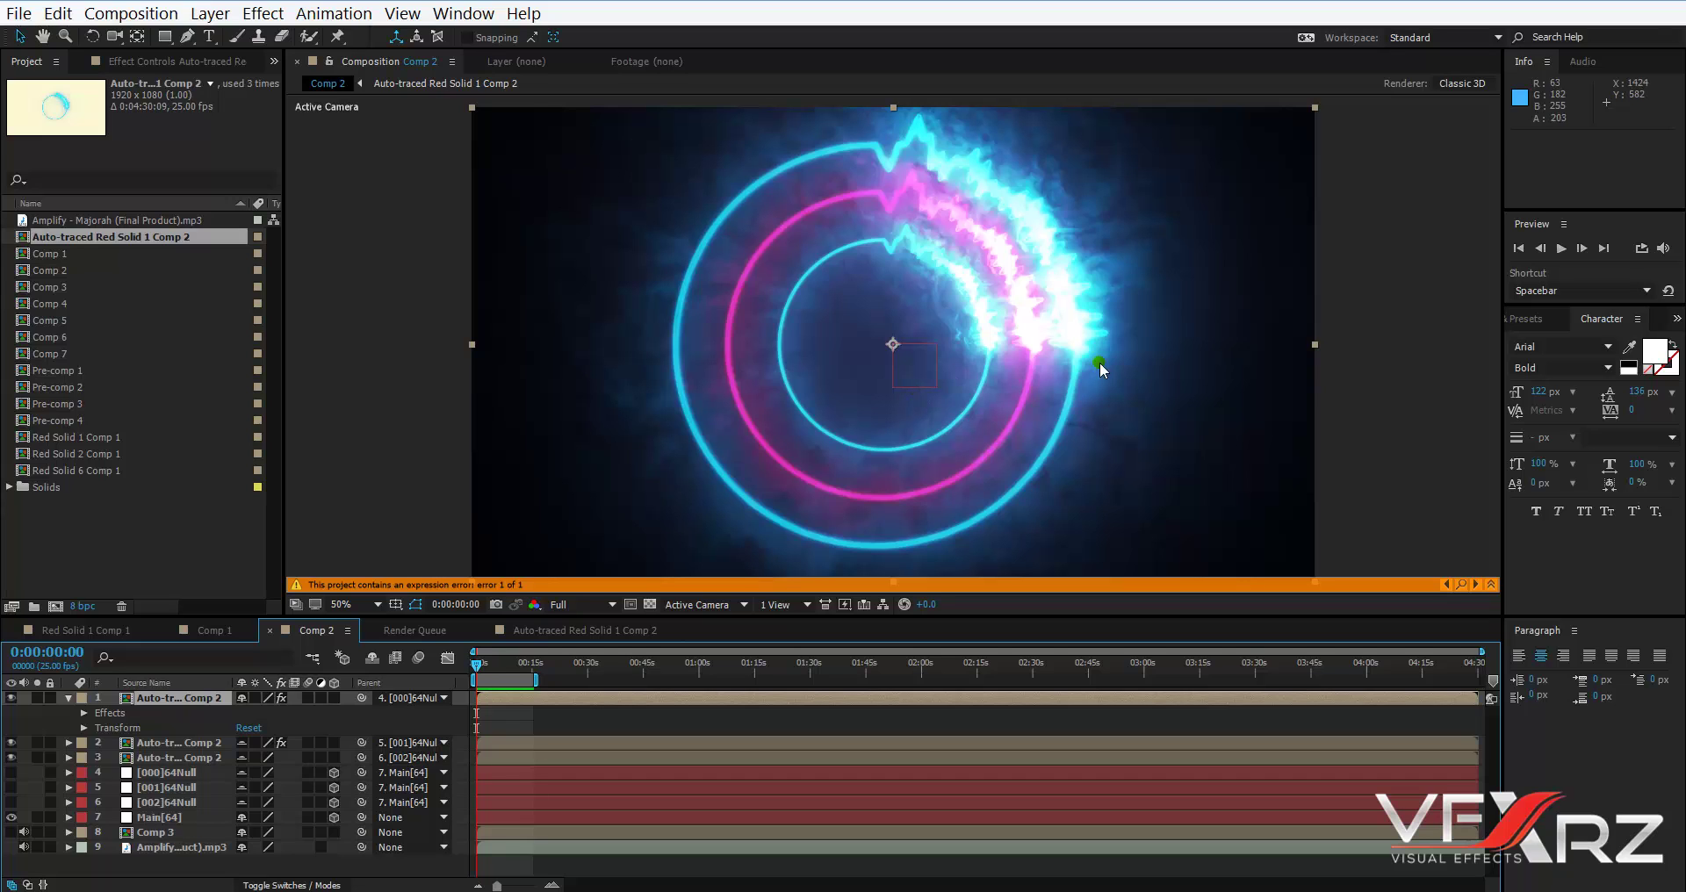
Preview the finished audio spectrum animation in Comp 2 and scrub through its opening seconds.
key("space")
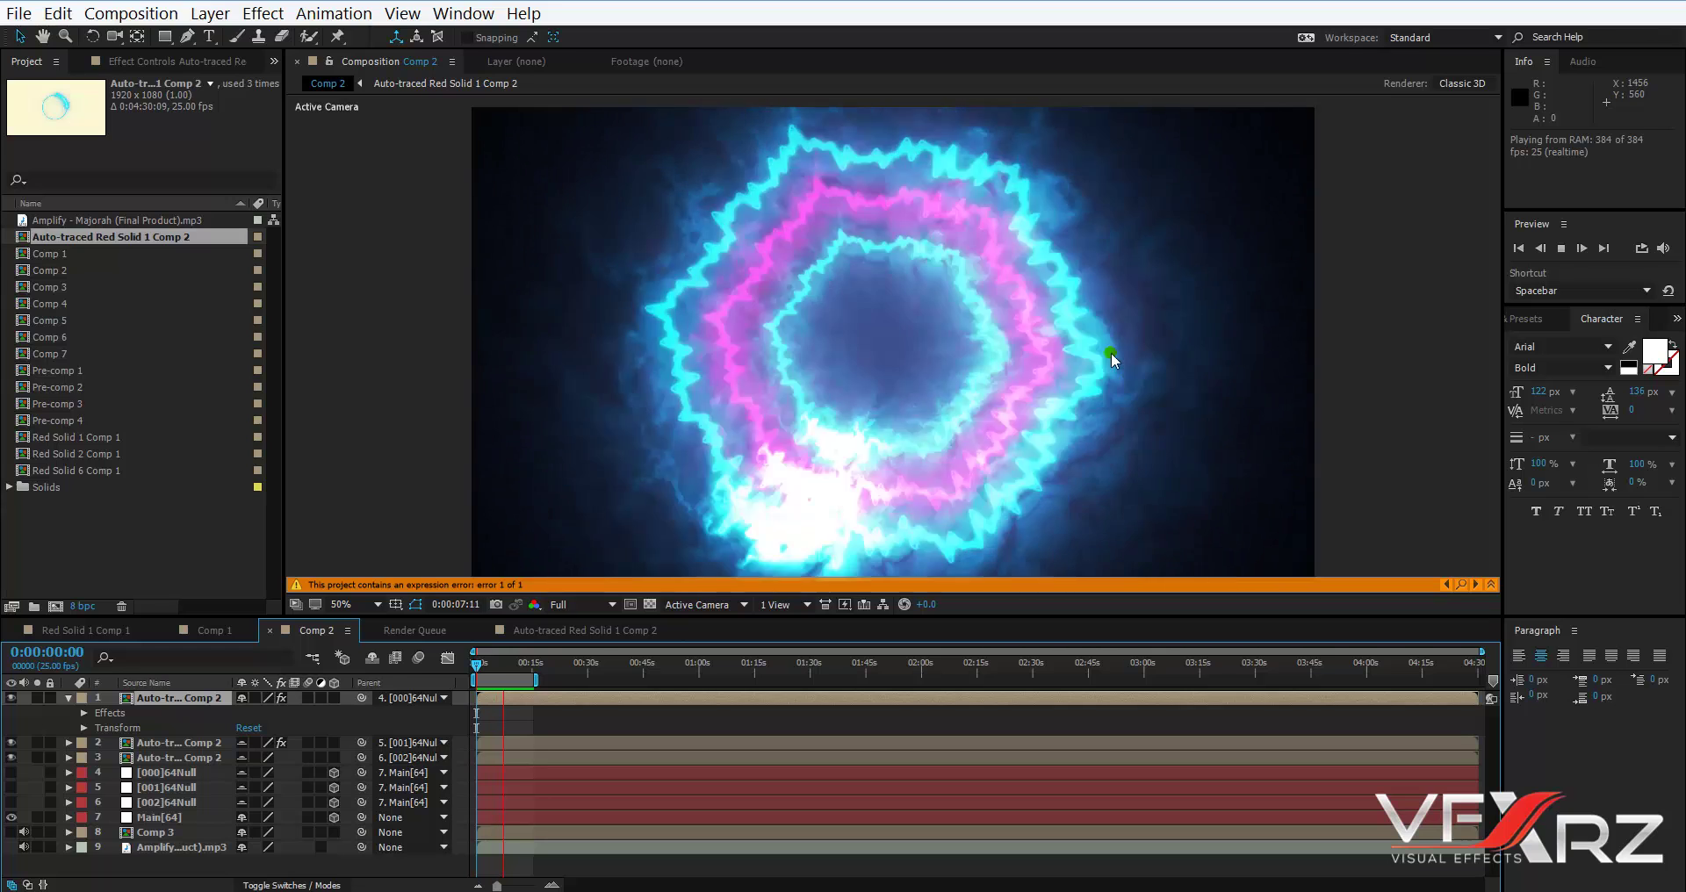
left_click_drag(518, 662, 490, 677)
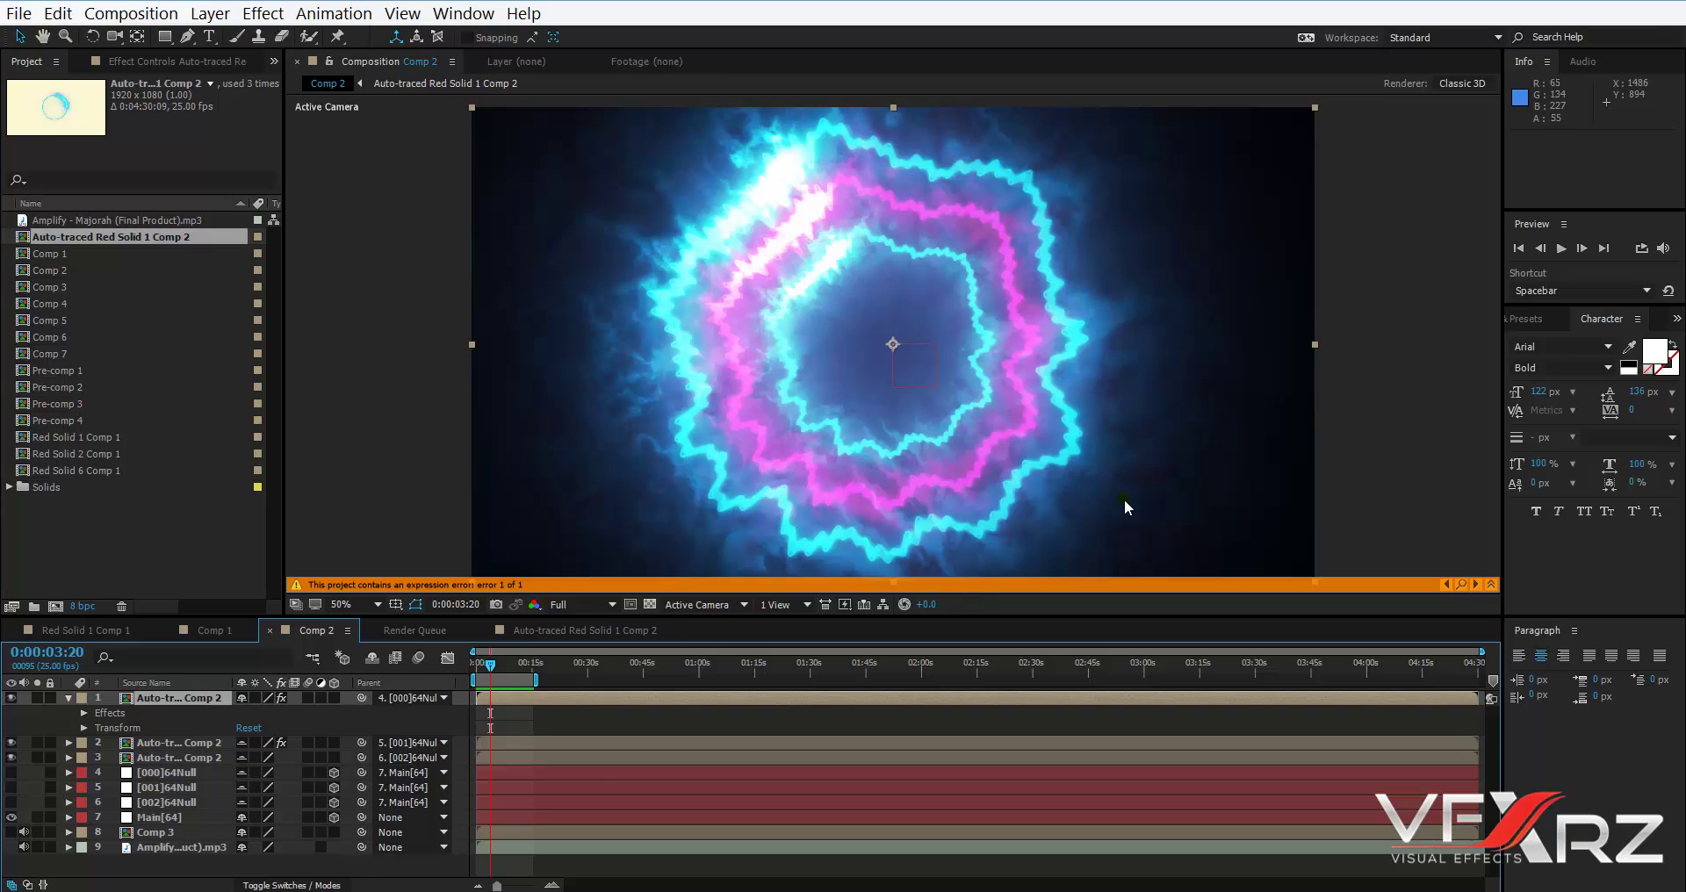
Create a new 1920 x 1080, 25 fps composition four minutes long and add the Amplify - Majorah (Final Product).mp3 track to it.
left_click(56, 605)
left_click(817, 538)
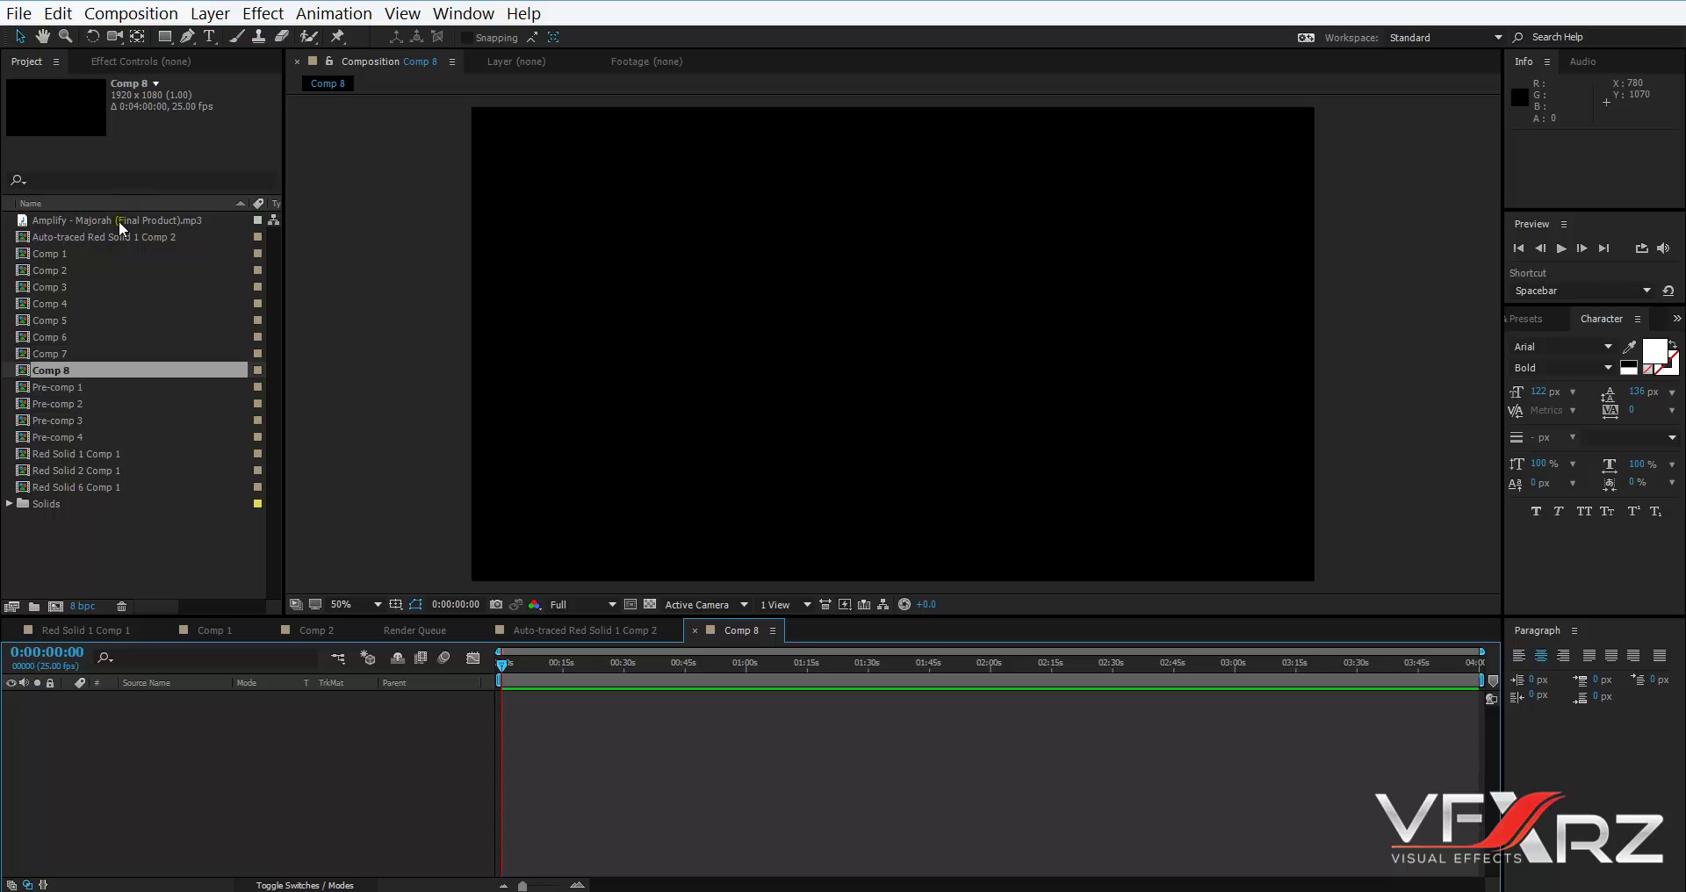
left_click_drag(119, 220, 269, 737)
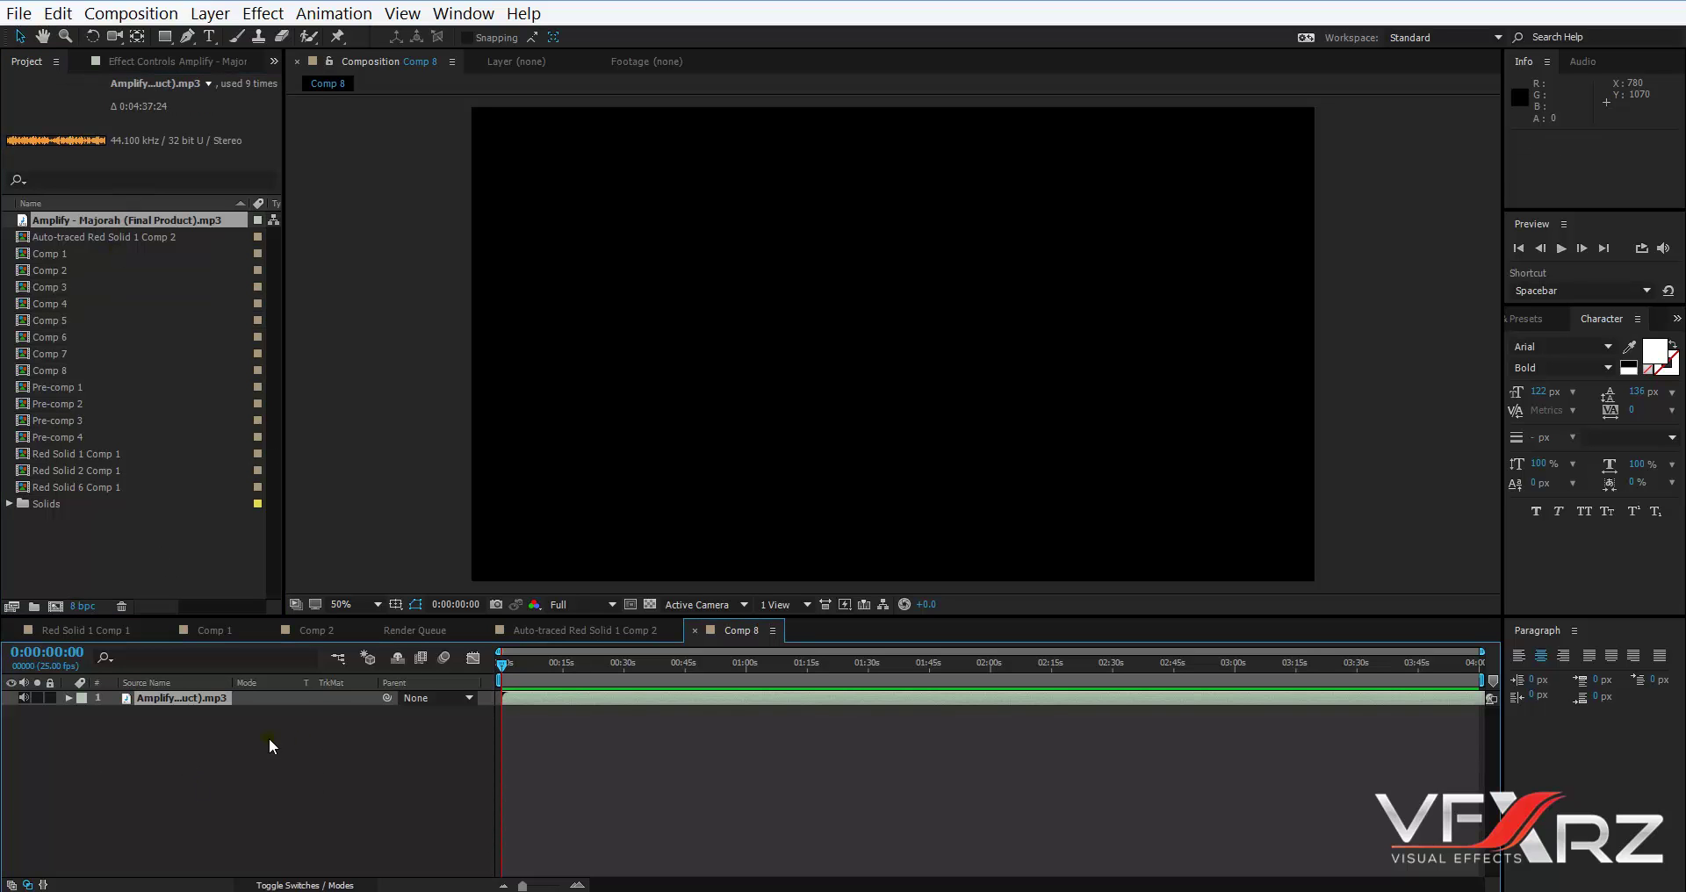
left_click(292, 803)
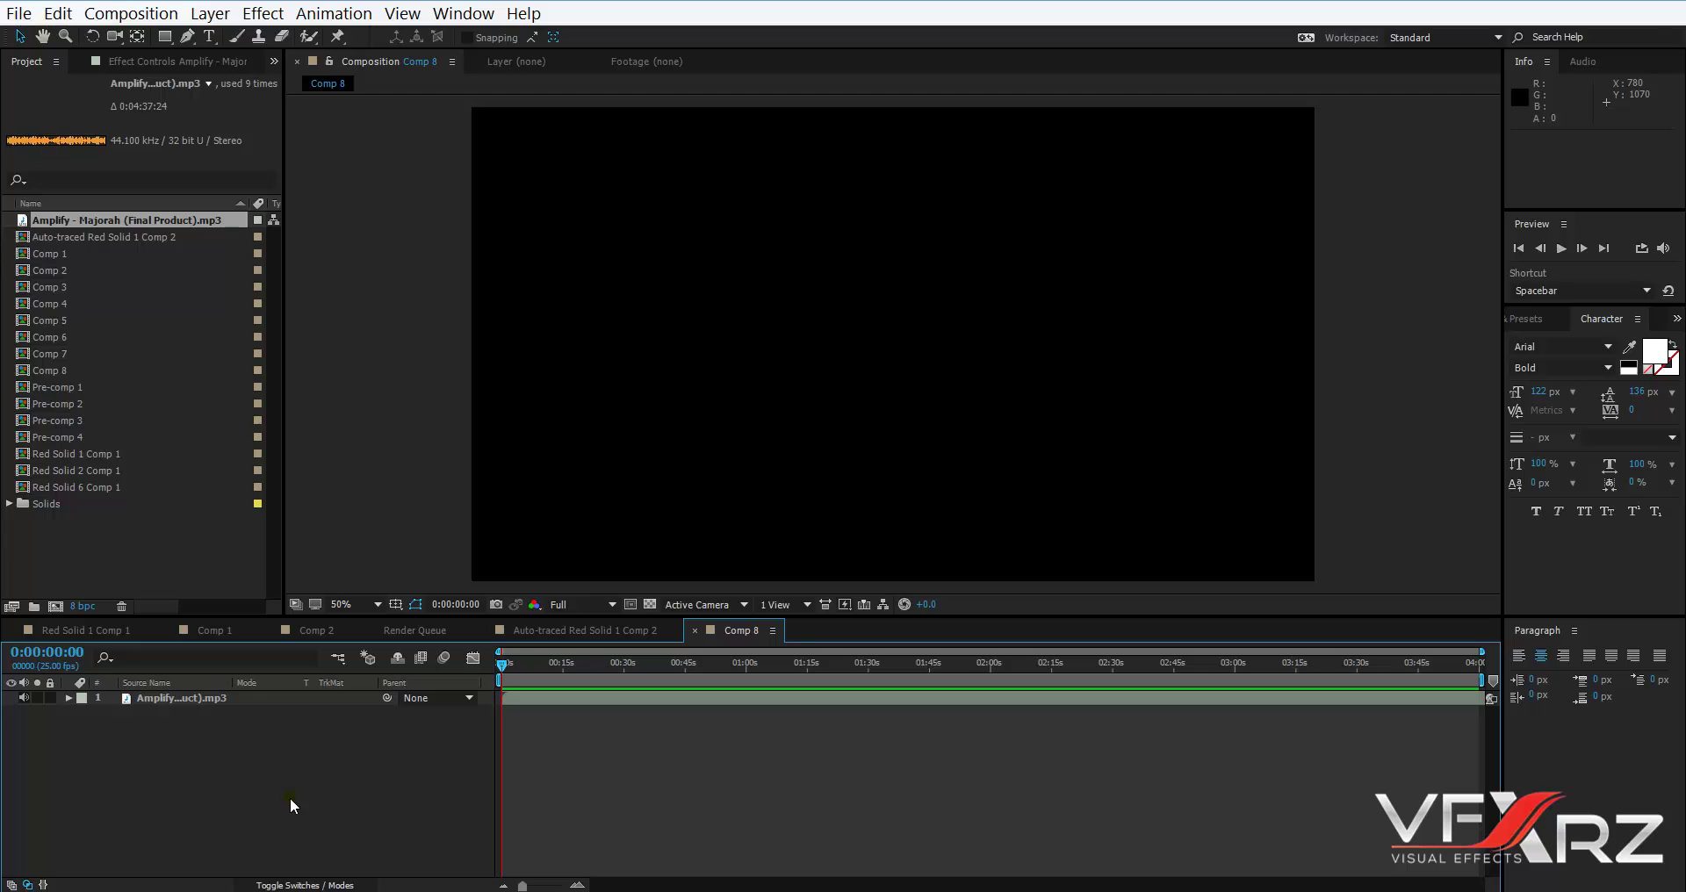
Add a red 1920 x 1080 solid above the audio layer and apply the Audio Spectrum effect to it.
right_click(344, 784)
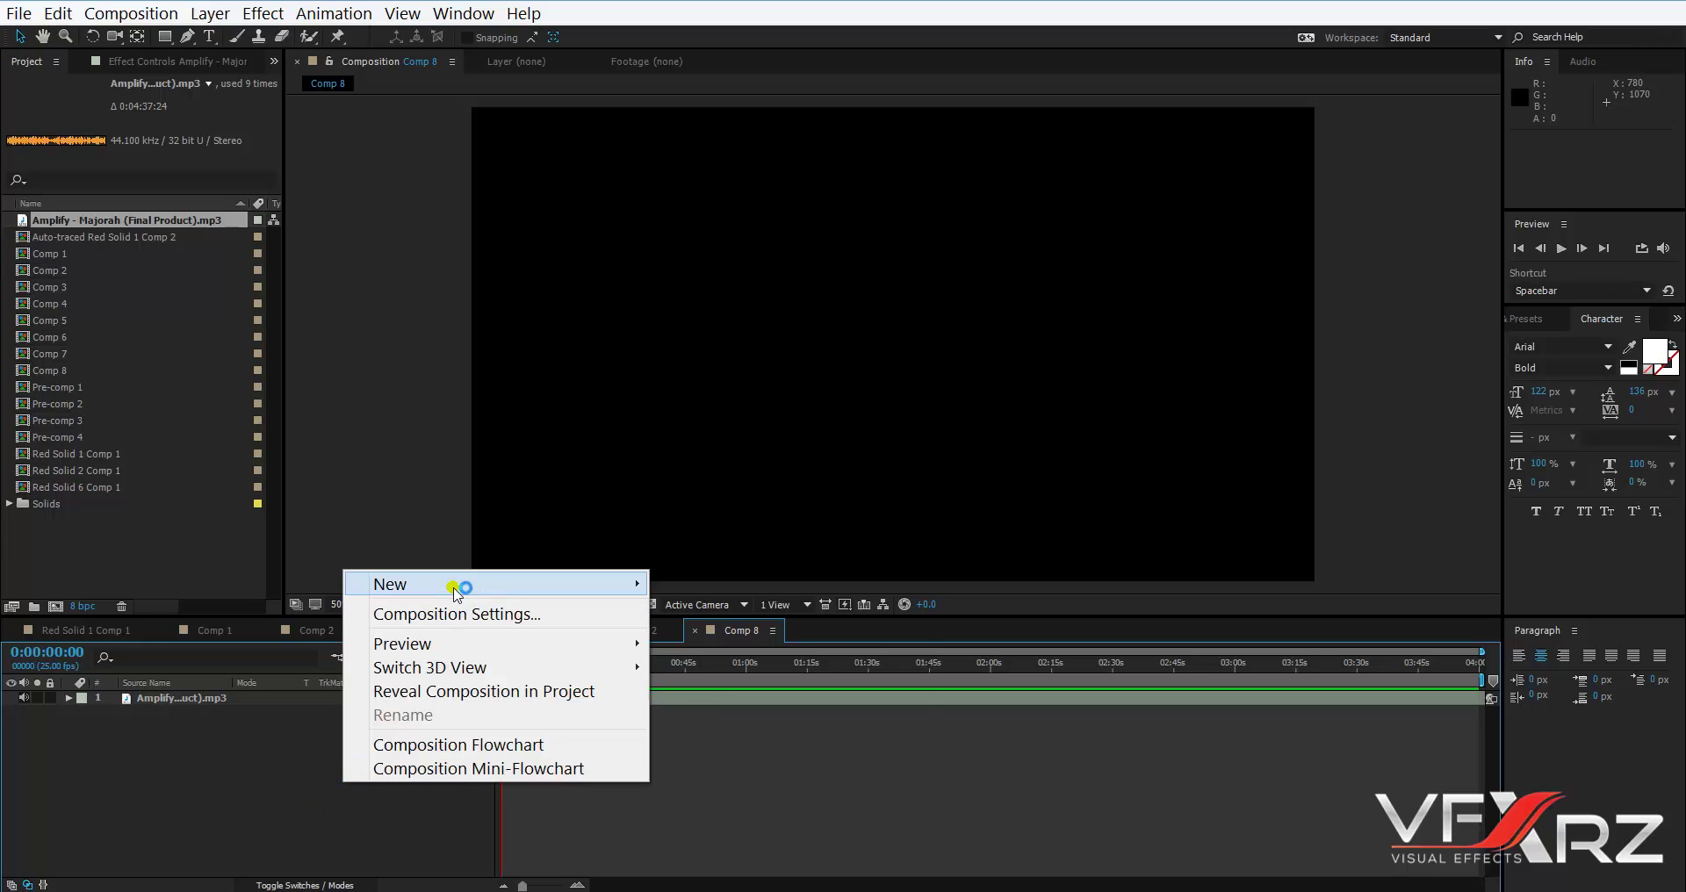
mouse_move(455, 590)
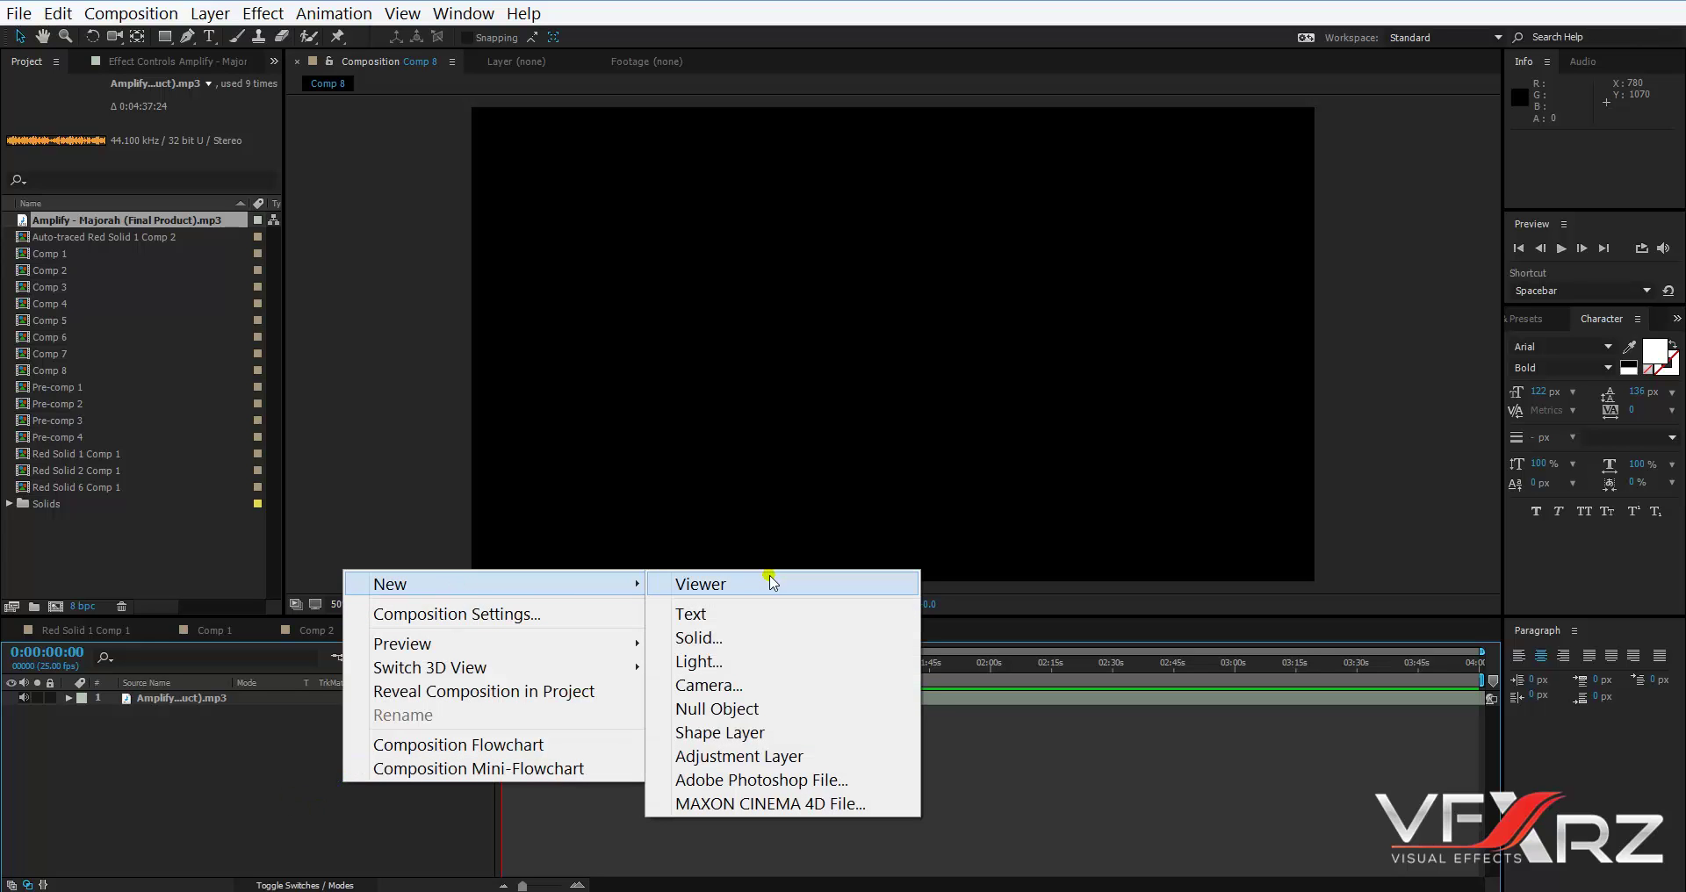
left_click(696, 638)
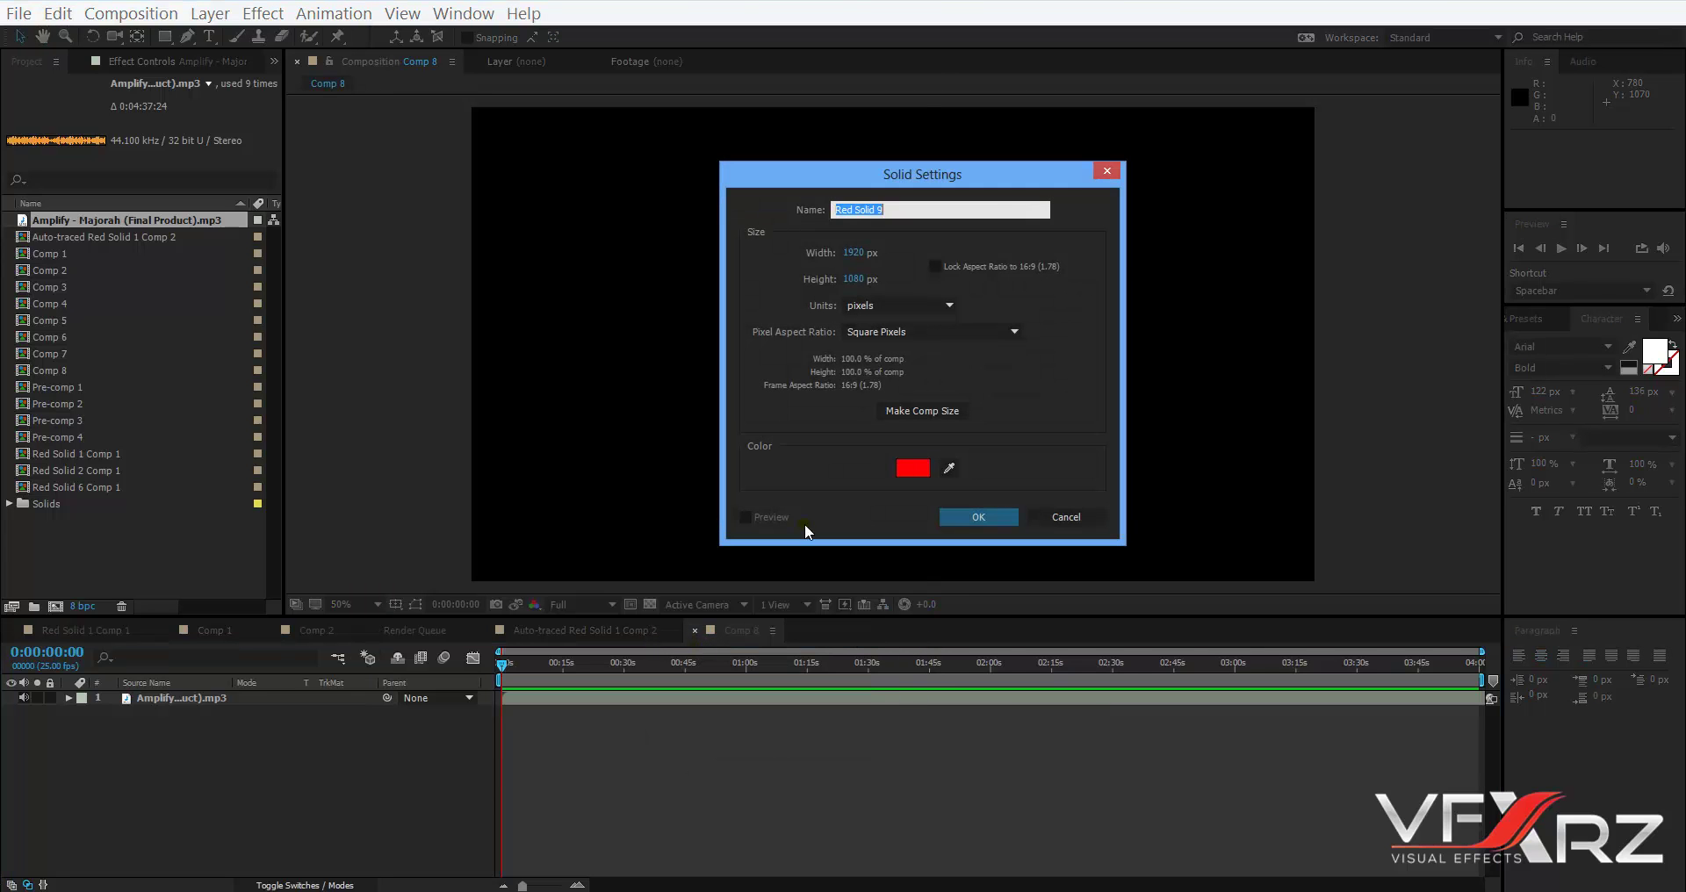
left_click(967, 512)
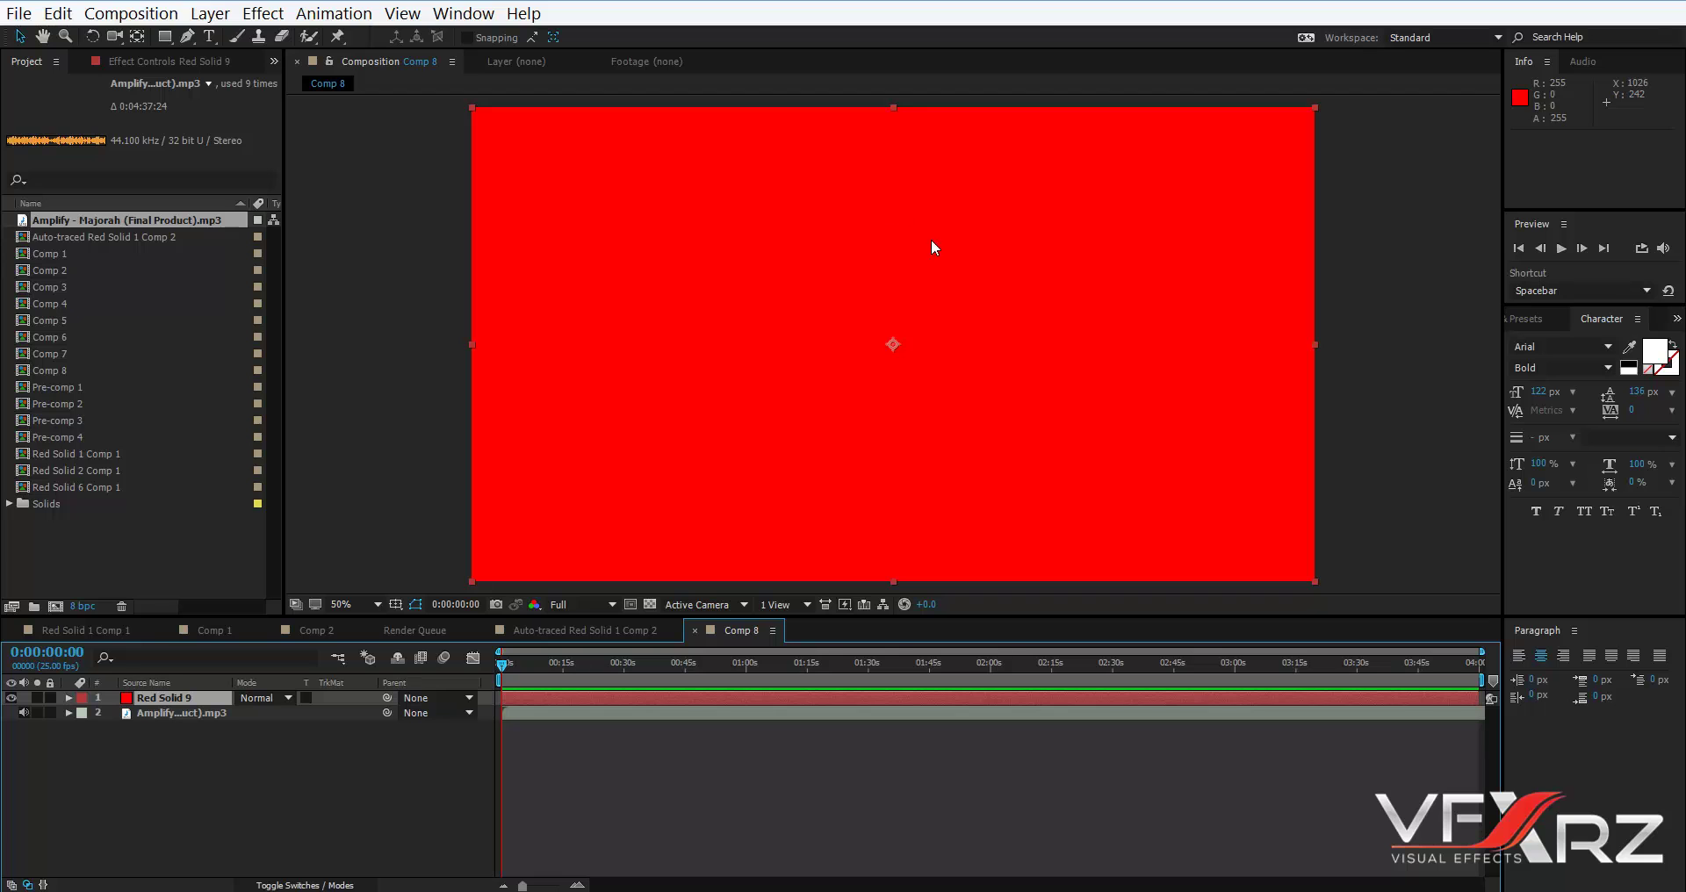
left_click(277, 16)
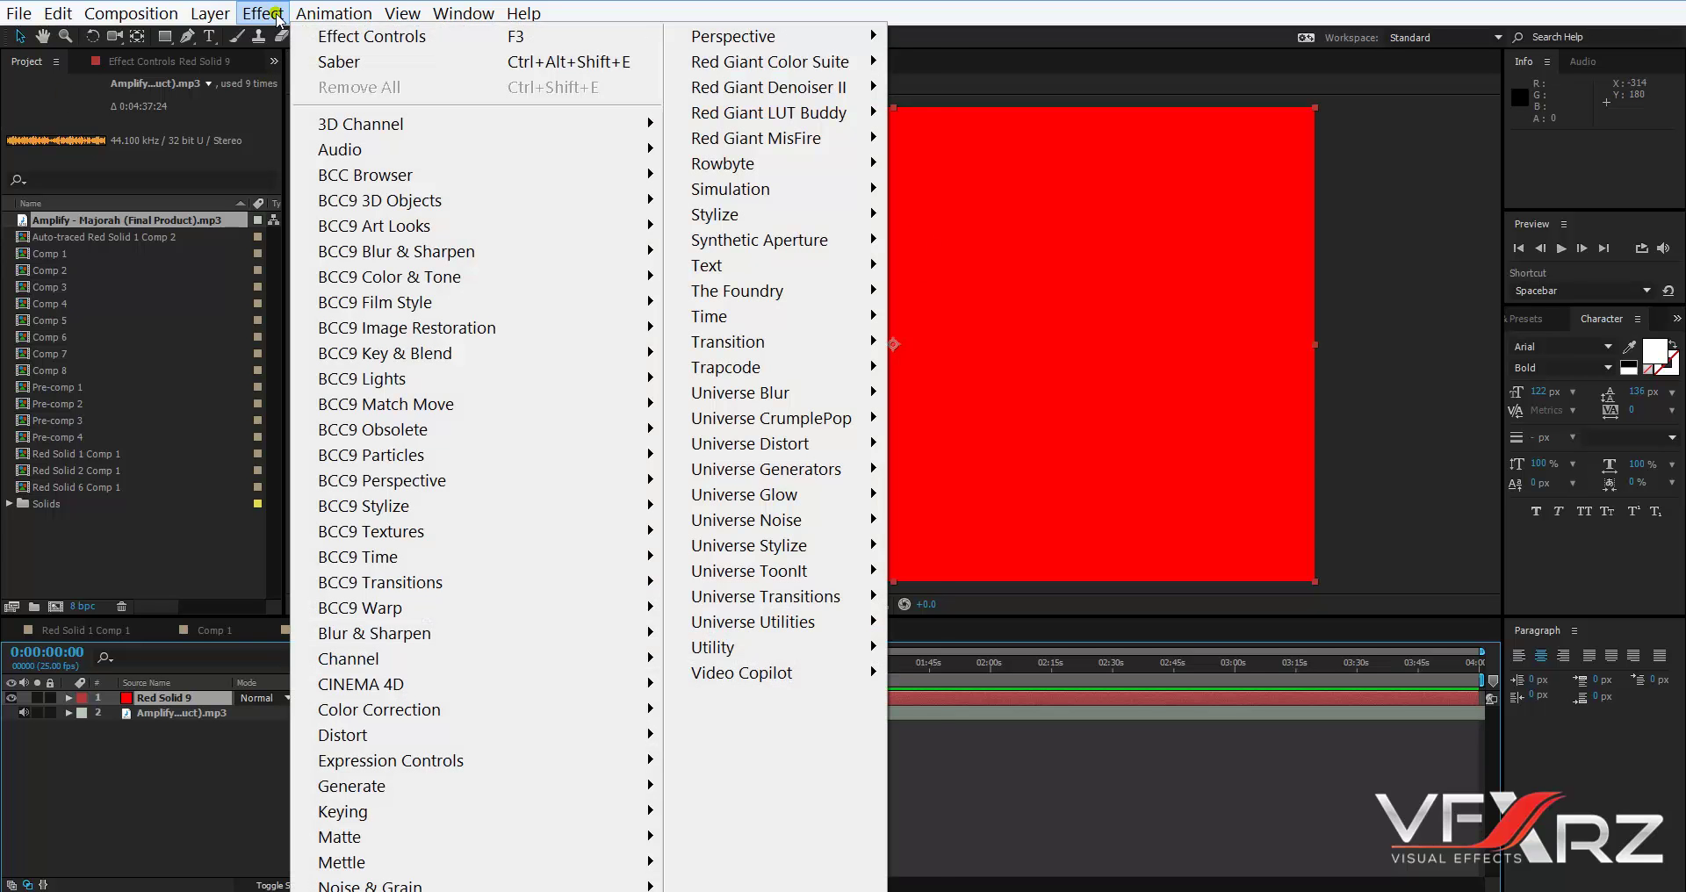
mouse_move(580, 785)
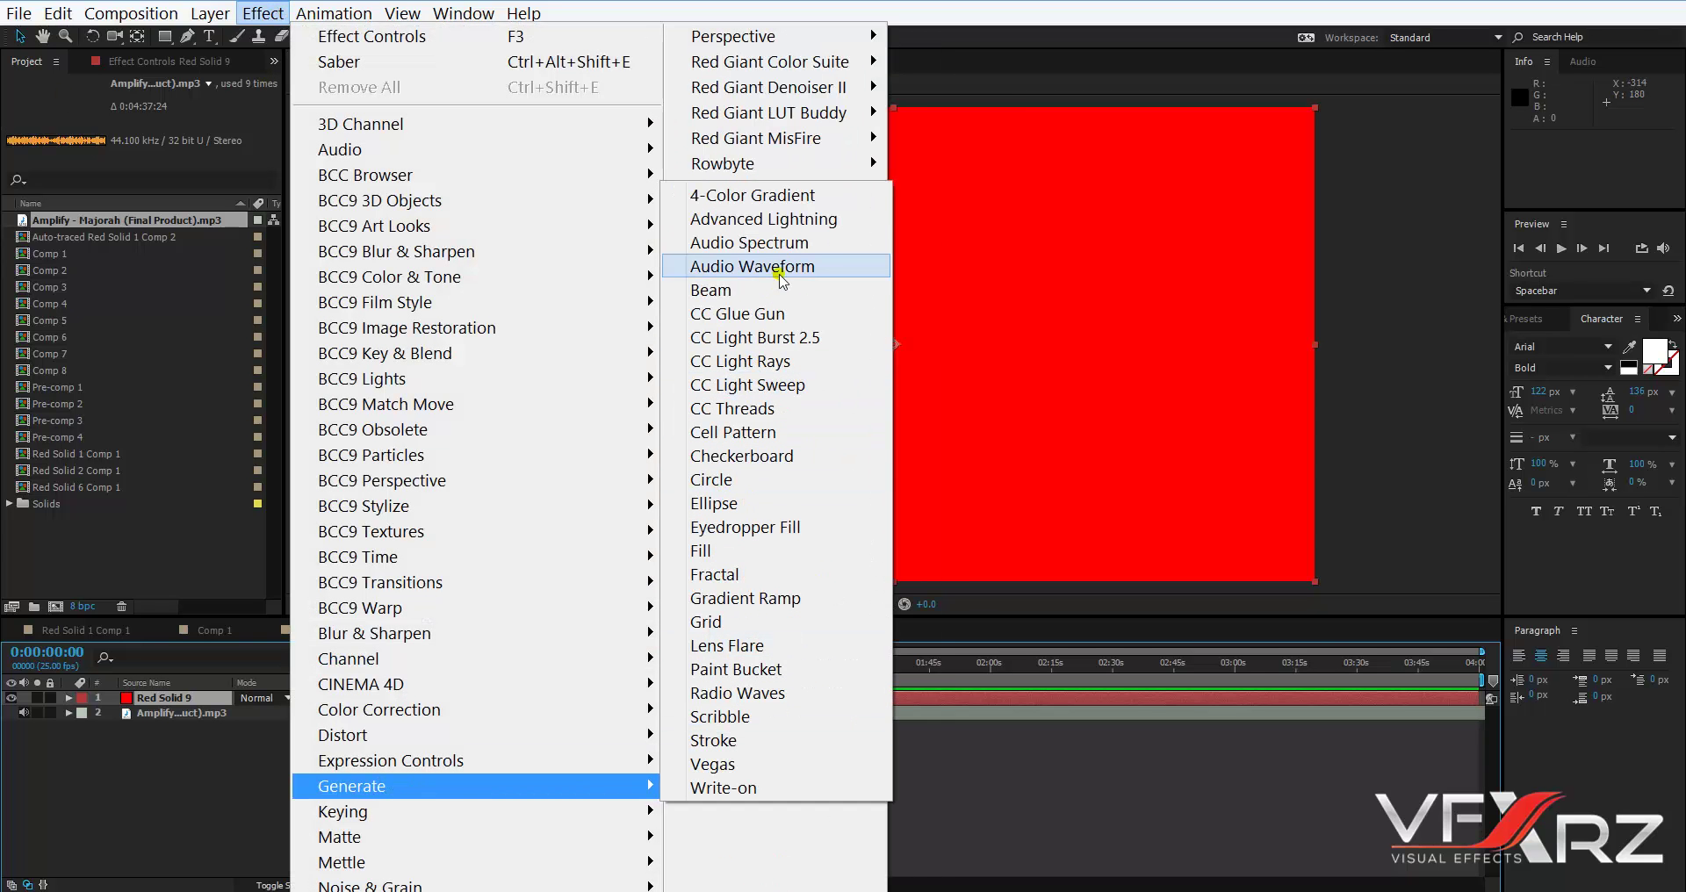
left_click(823, 244)
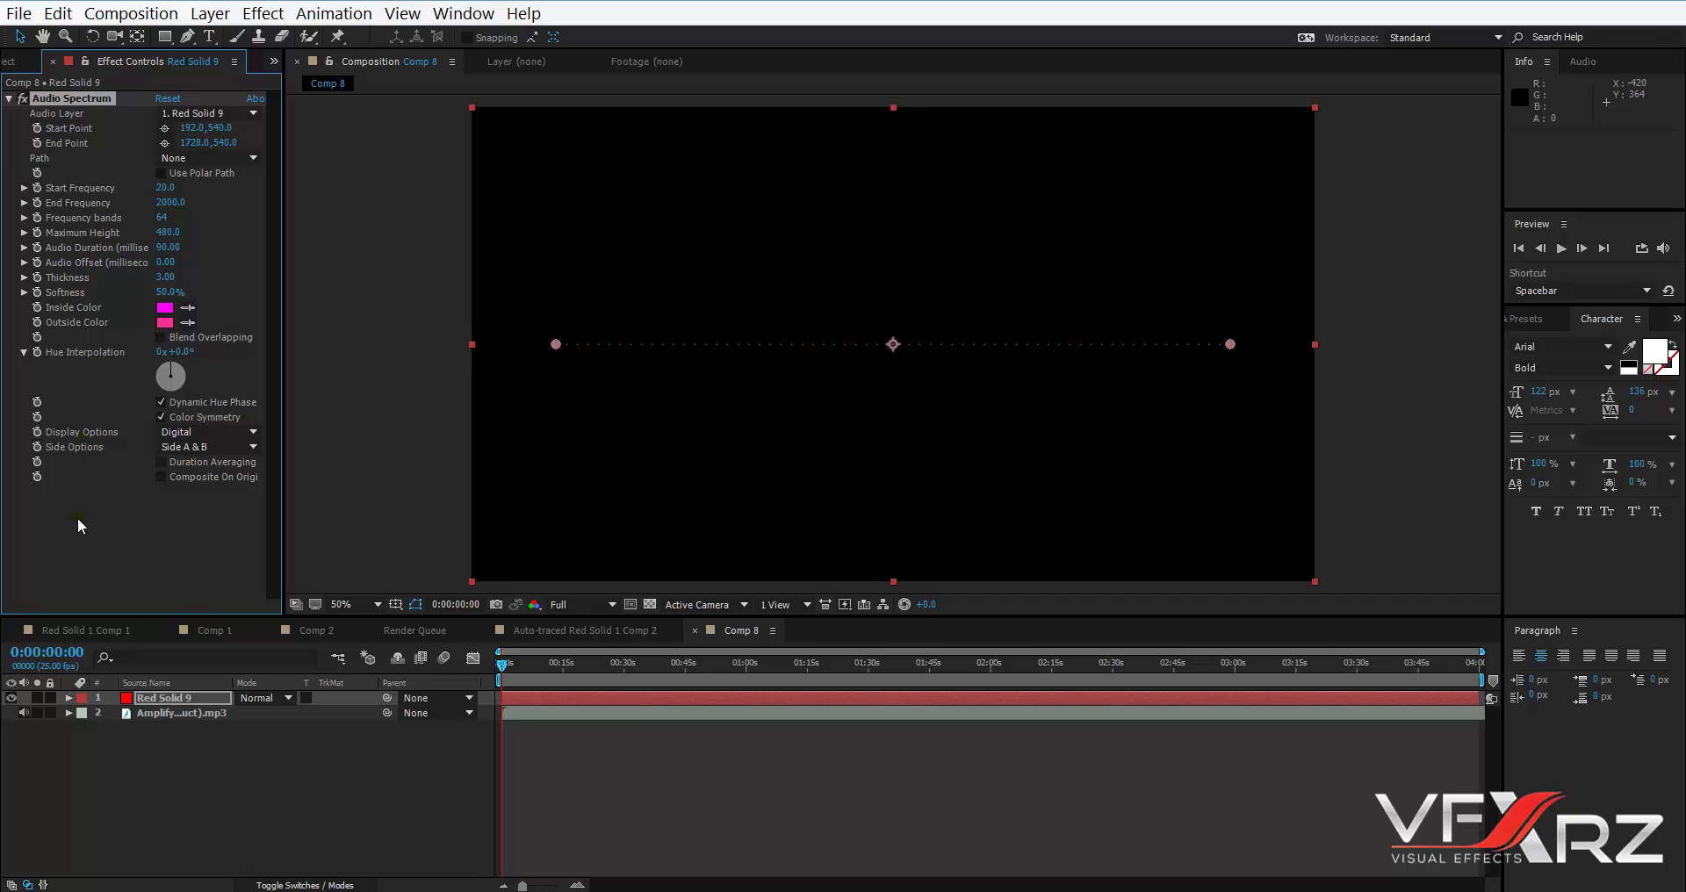
Draw a circular mask about 400 px in diameter near the centre of the red solid.
left_click(202, 697)
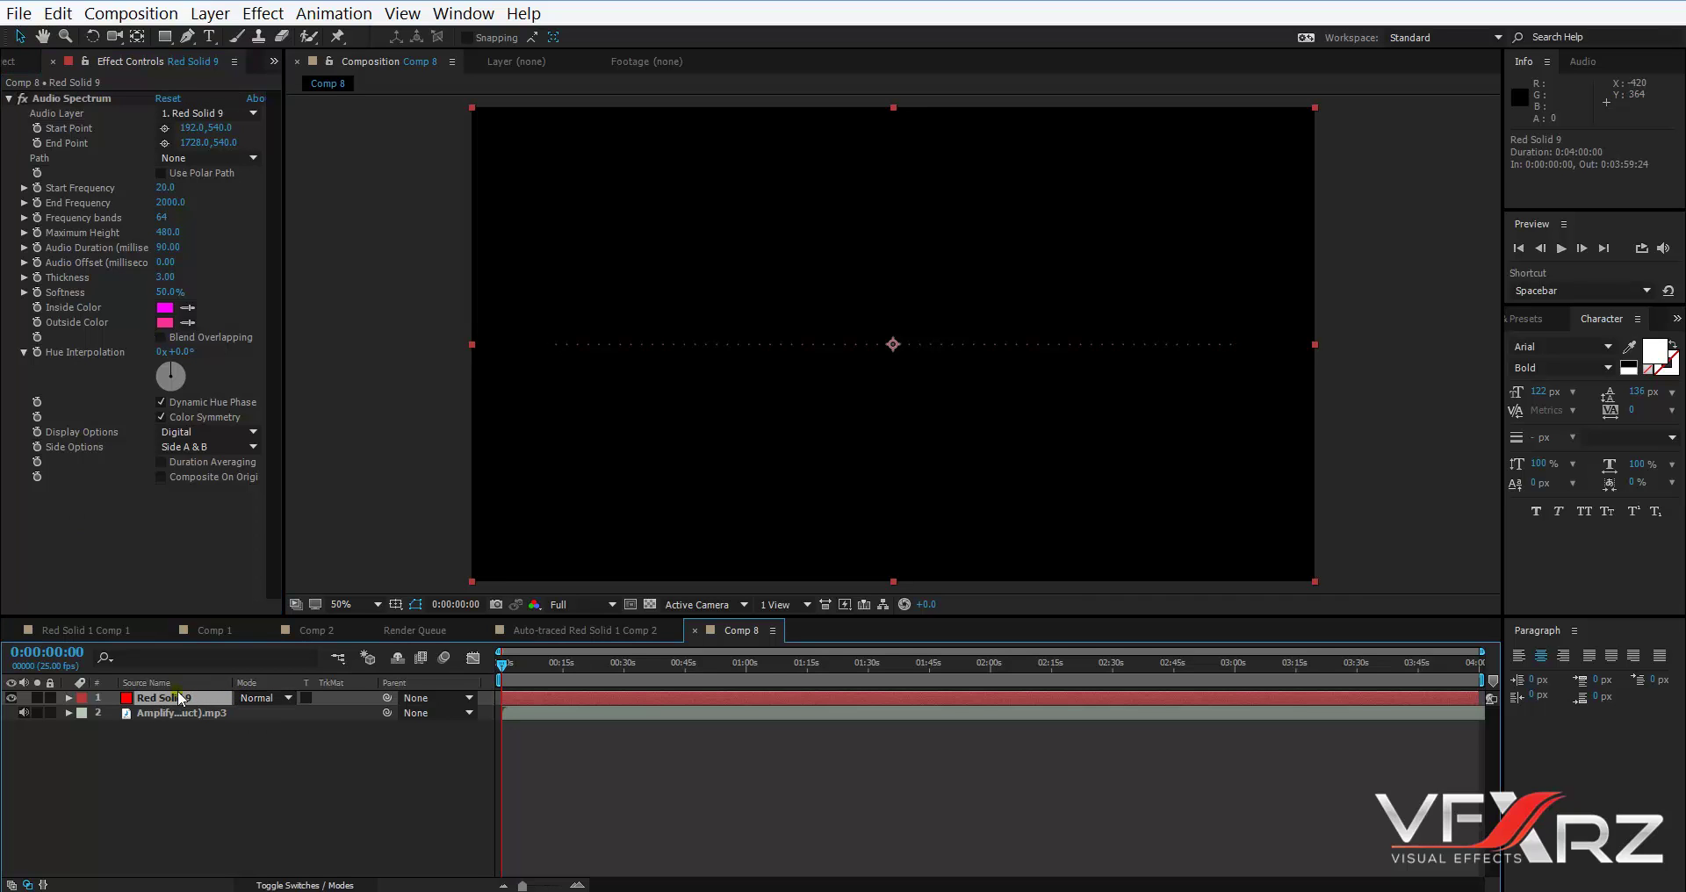
key("ctrl+z")
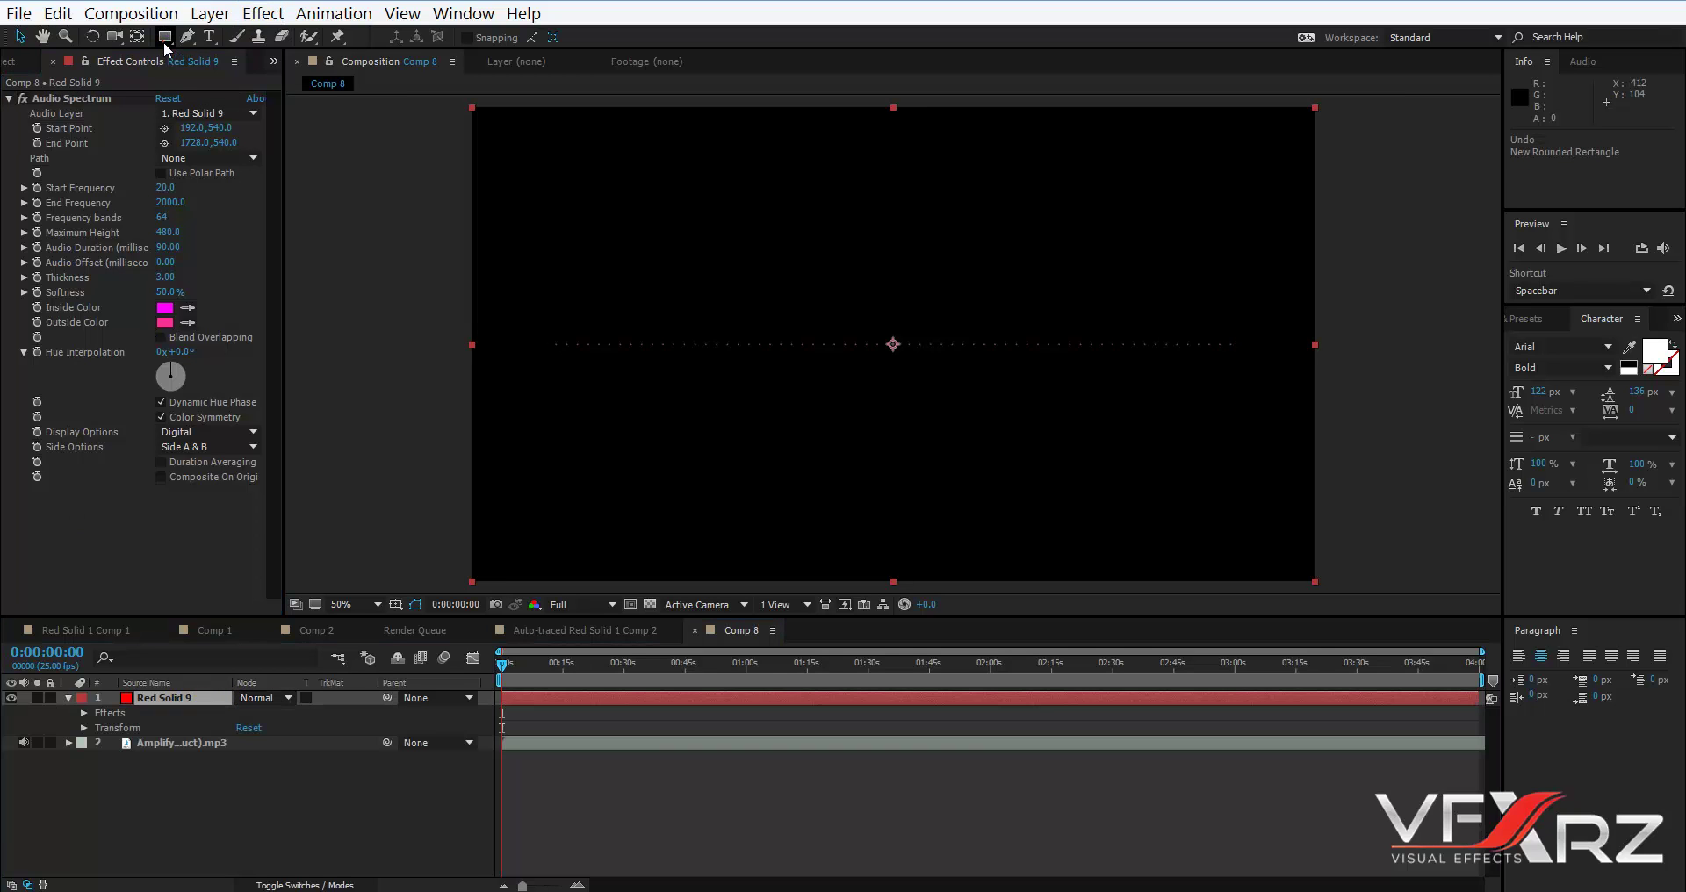
left_click_drag(164, 40, 318, 76)
left_click_drag(778, 249, 946, 424)
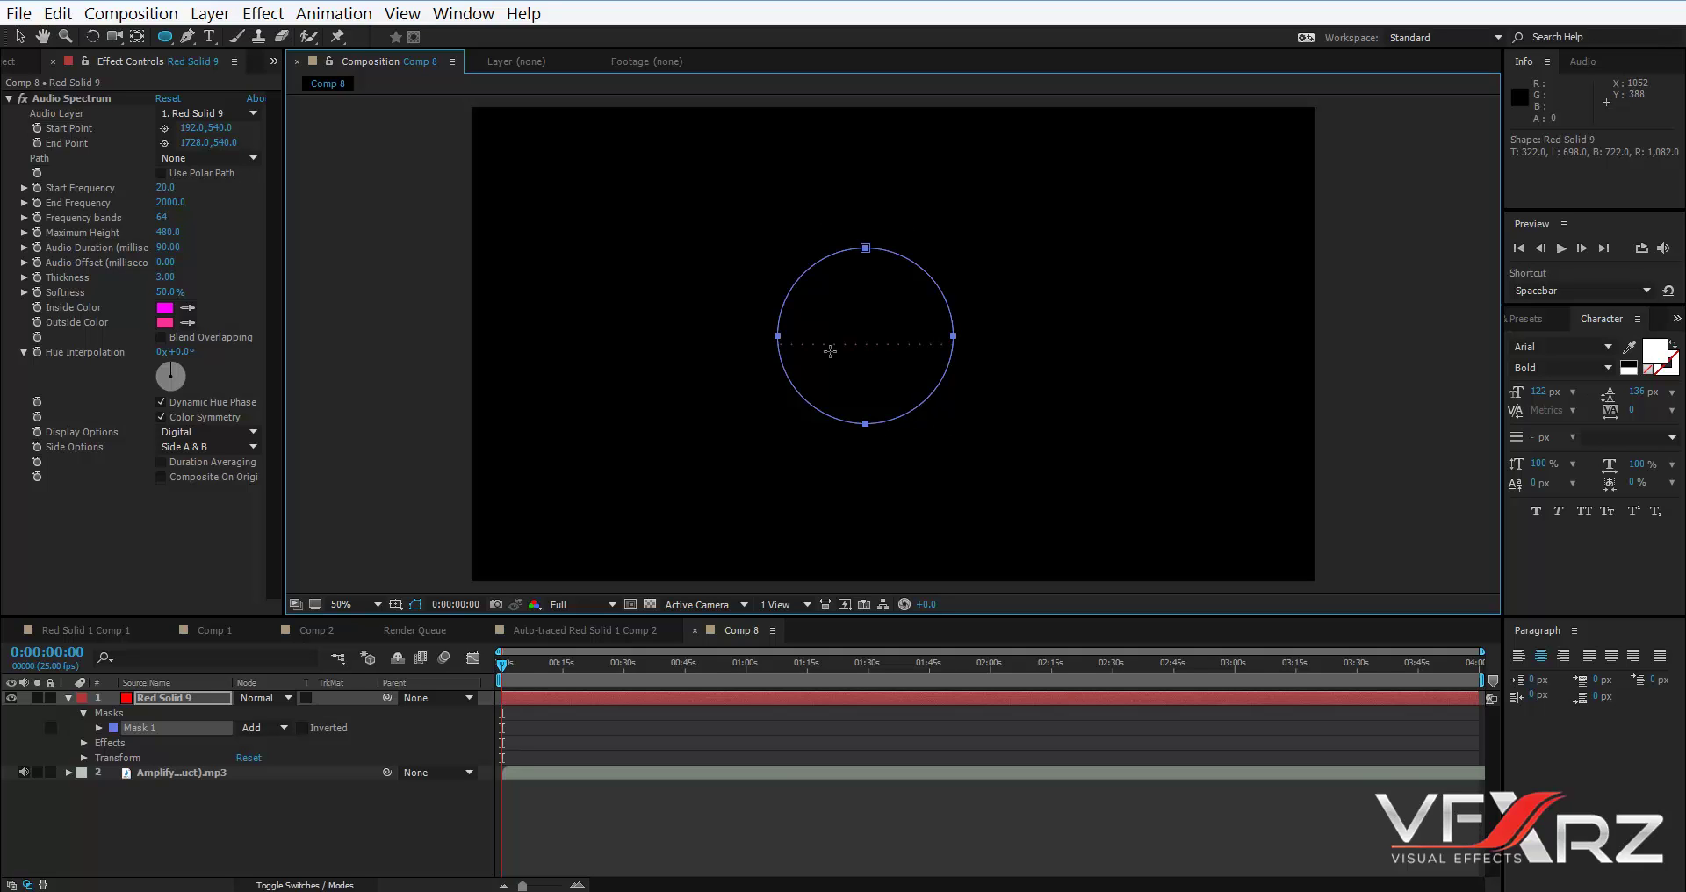
left_click(20, 36)
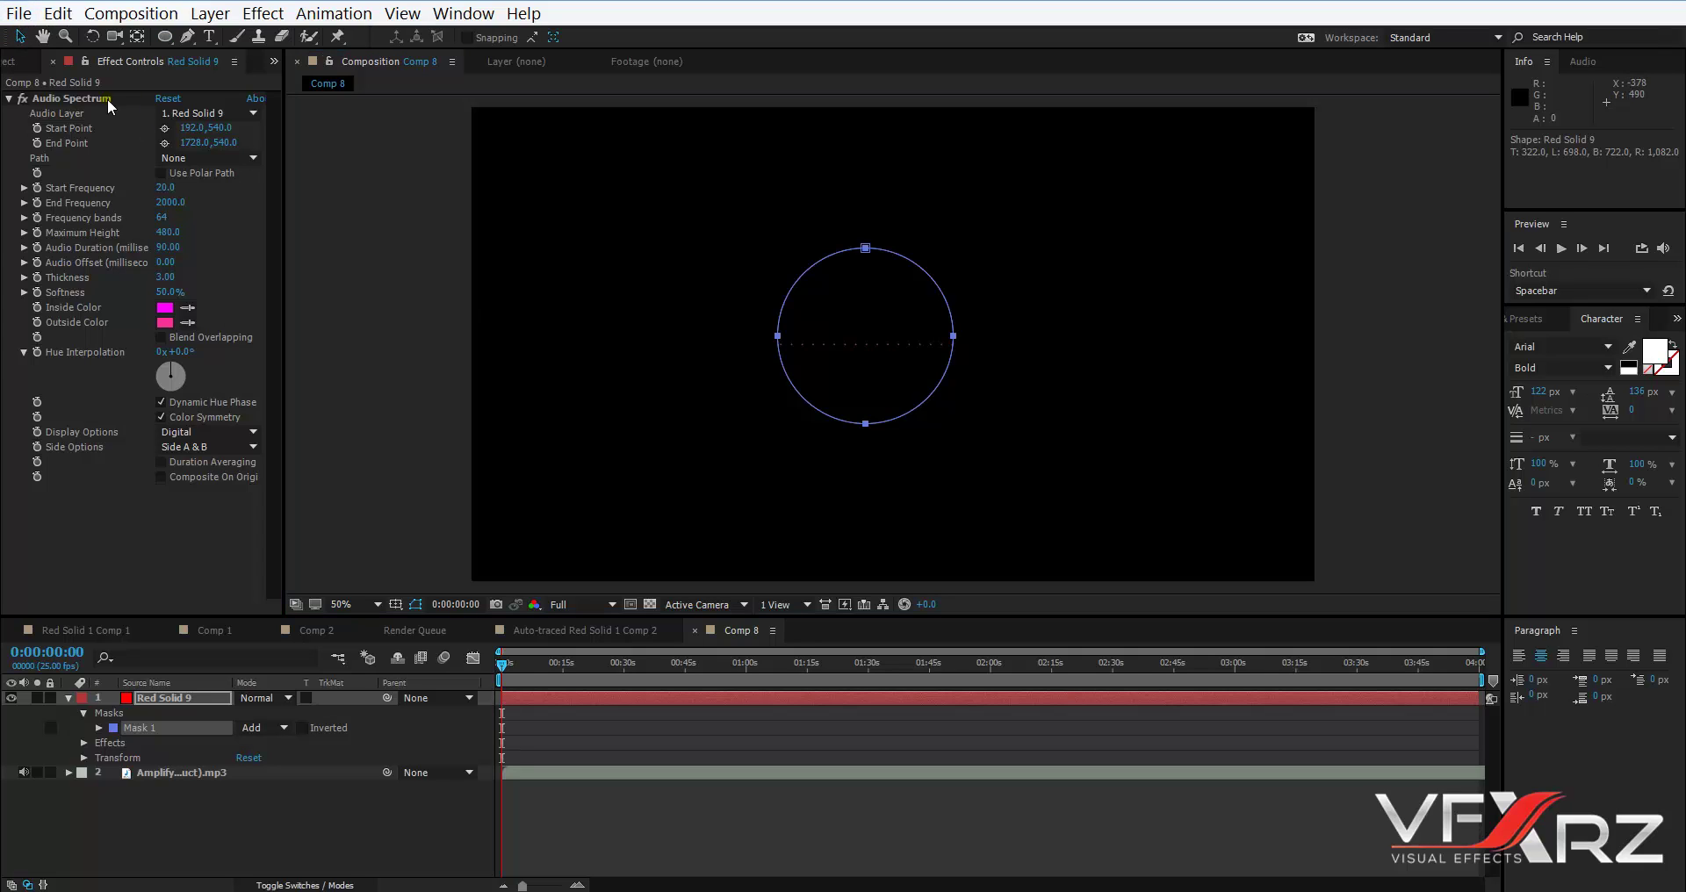
Set the Audio Spectrum's Path to Mask 1 and its Audio Layer to Amplify - Majorah (Final Product).mp3.
left_click(86, 107)
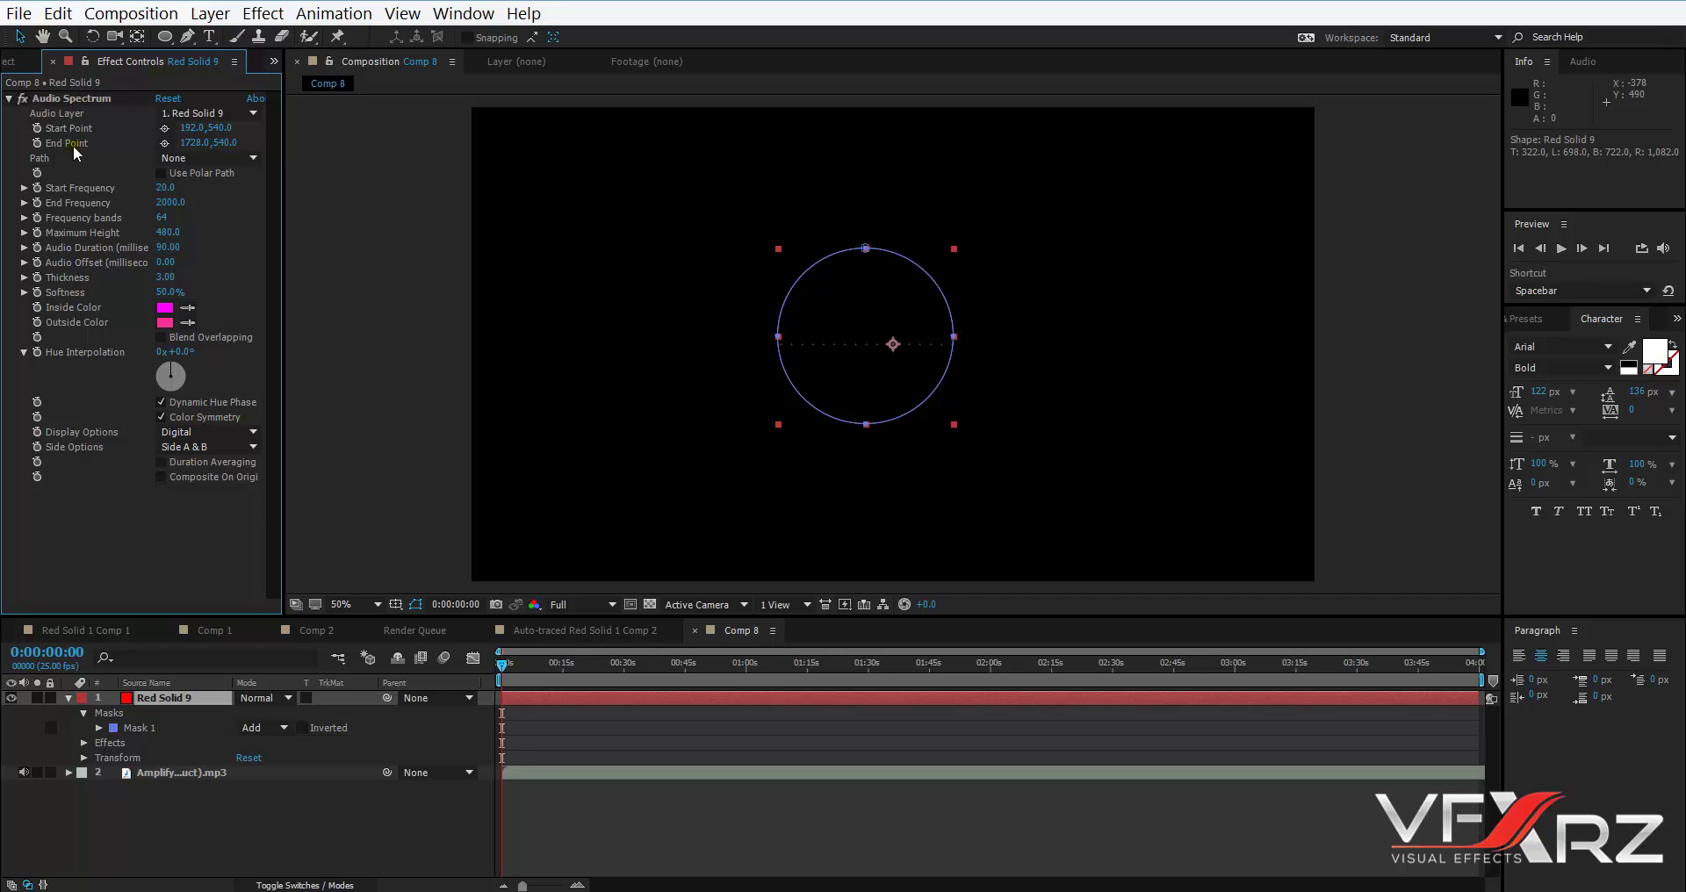
left_click(204, 155)
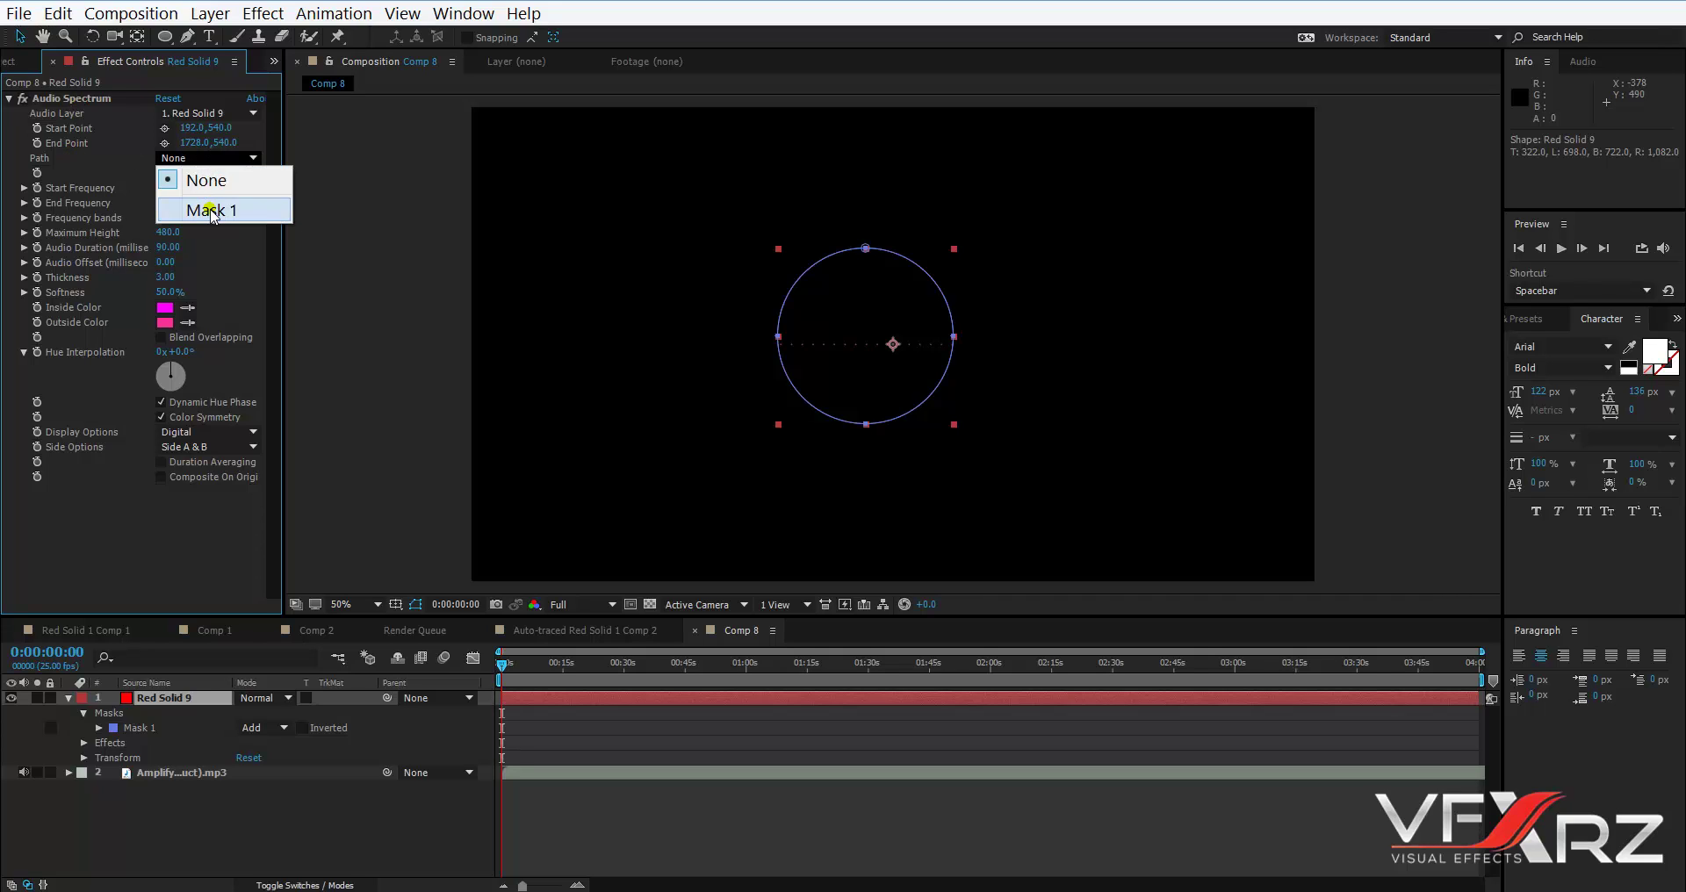
left_click(210, 211)
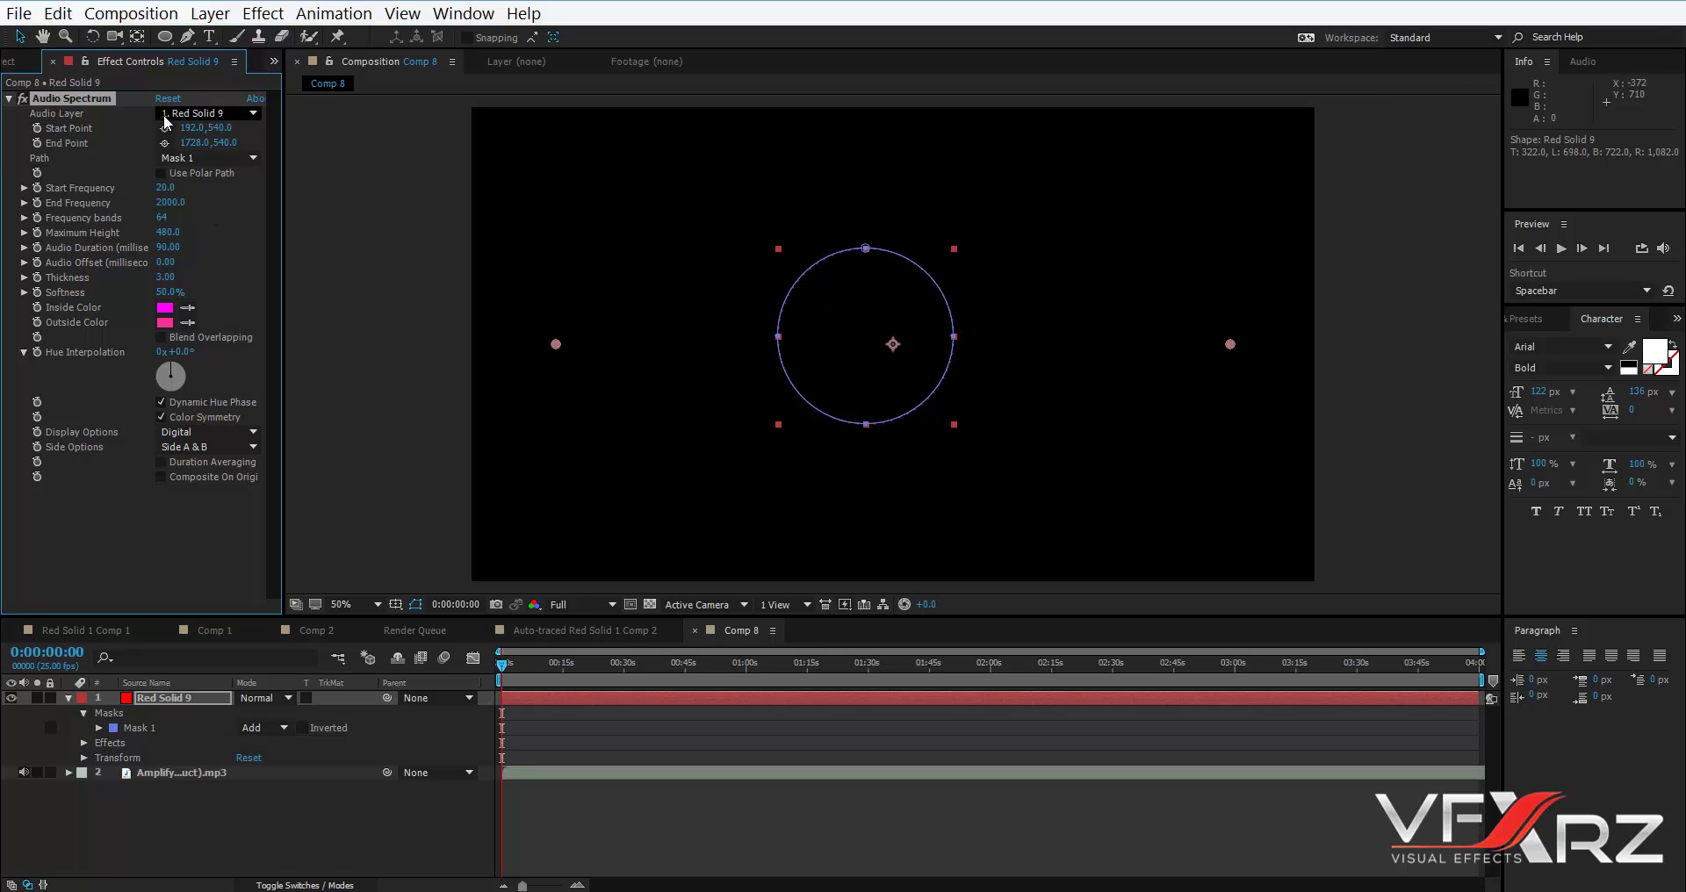
left_click(204, 112)
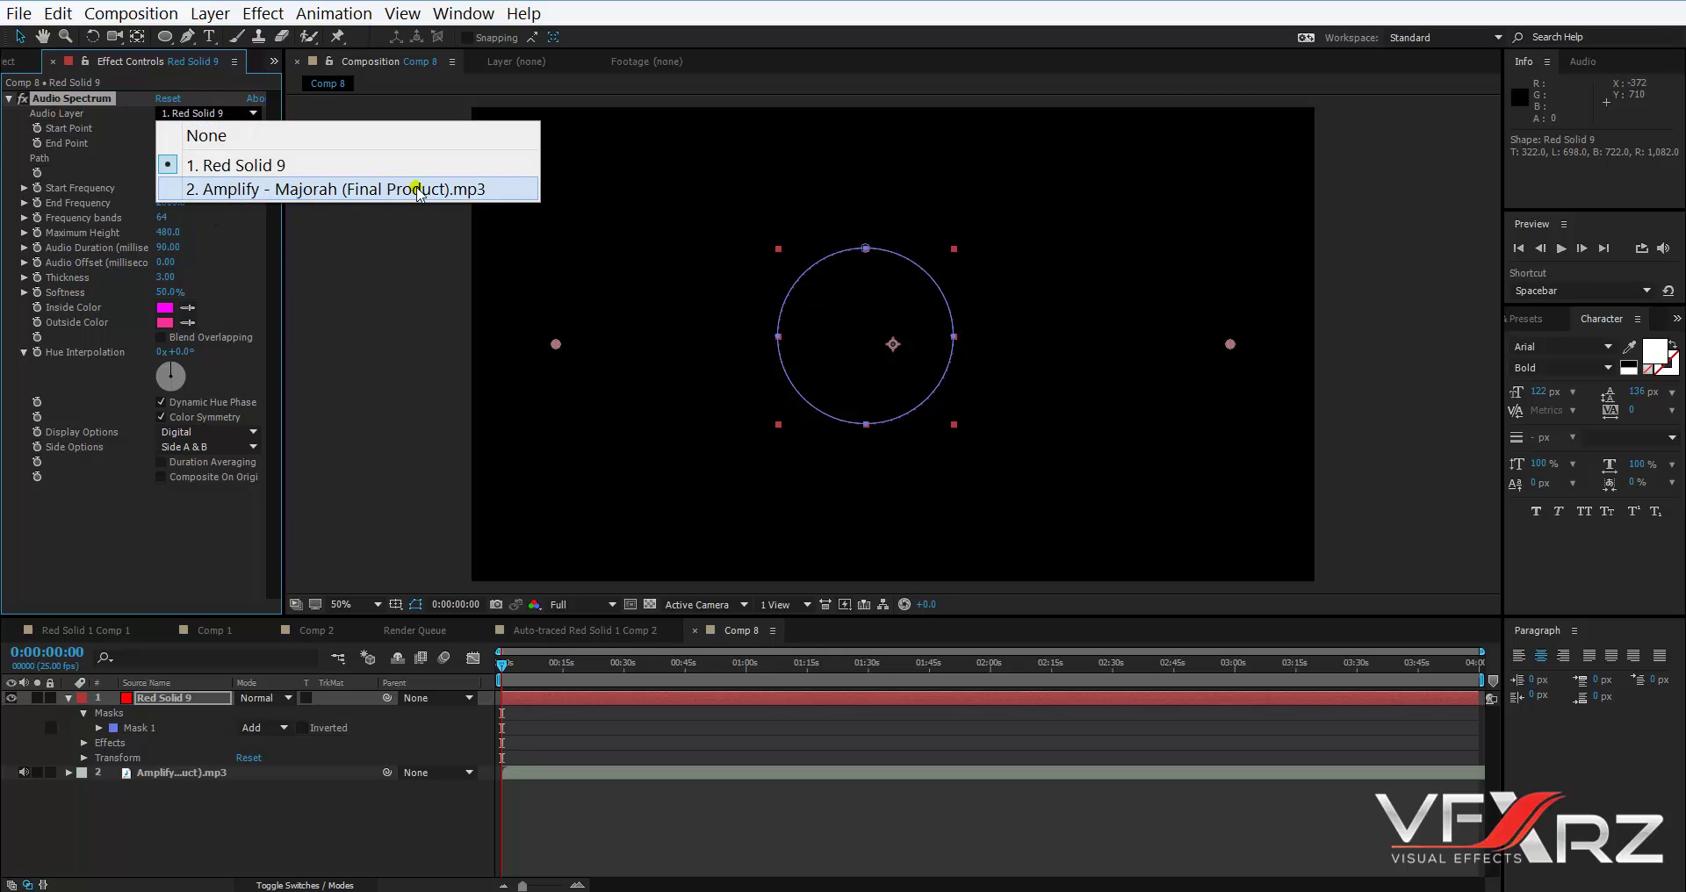
left_click(306, 192)
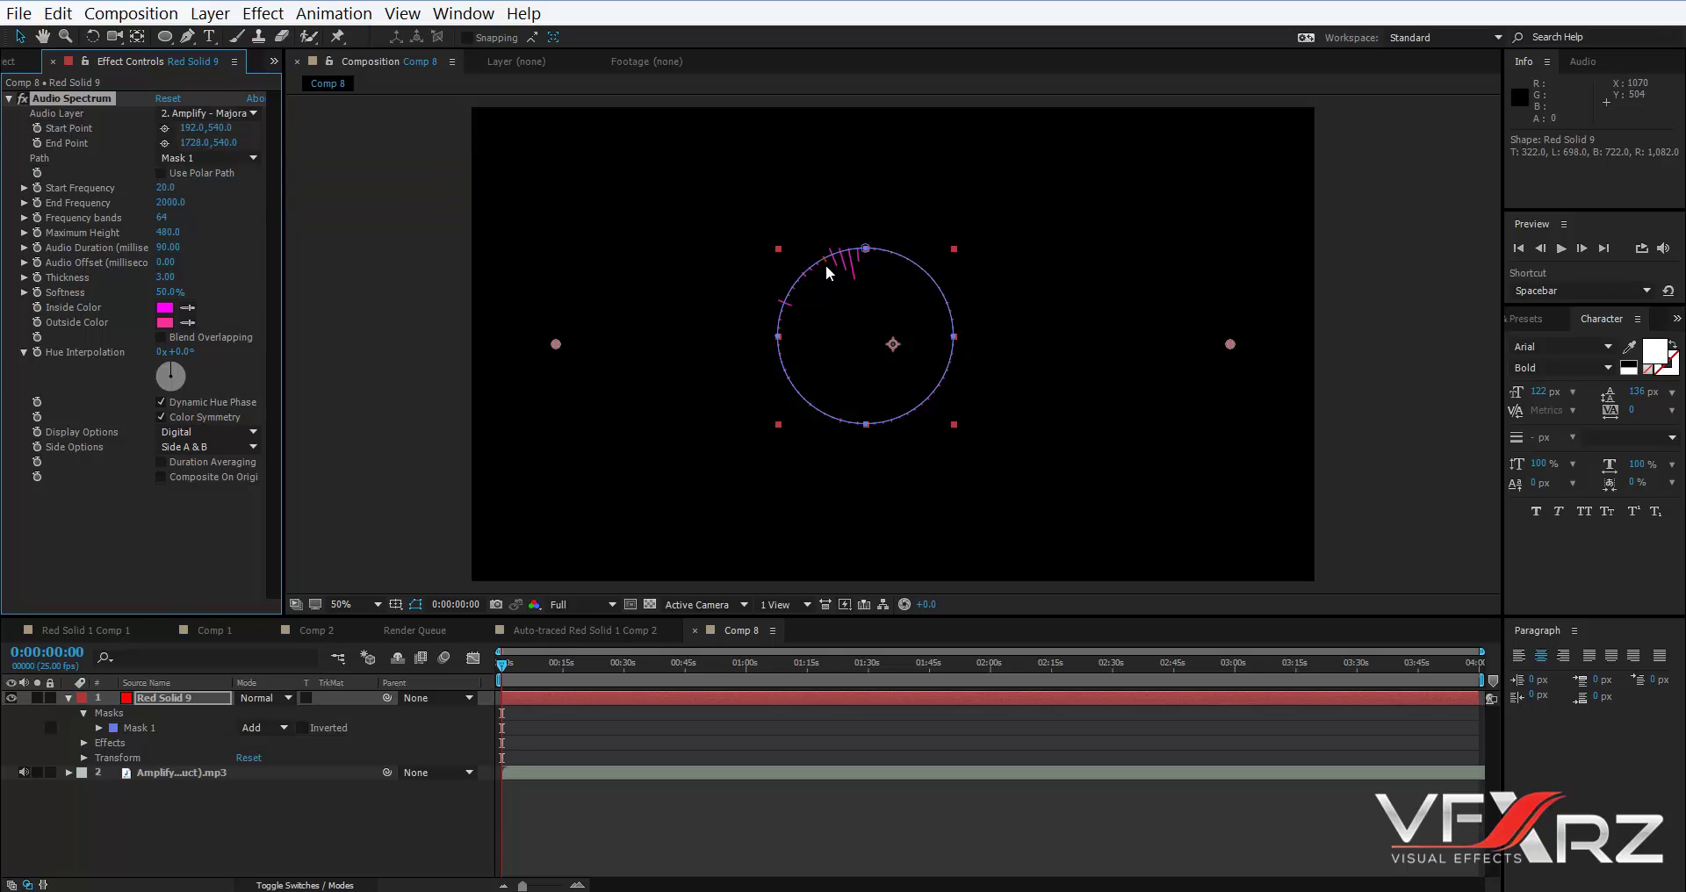
Scrub the spectrum to 0:00:12:02 and set its Display Options to Analog lines.
left_click_drag(521, 673, 573, 673)
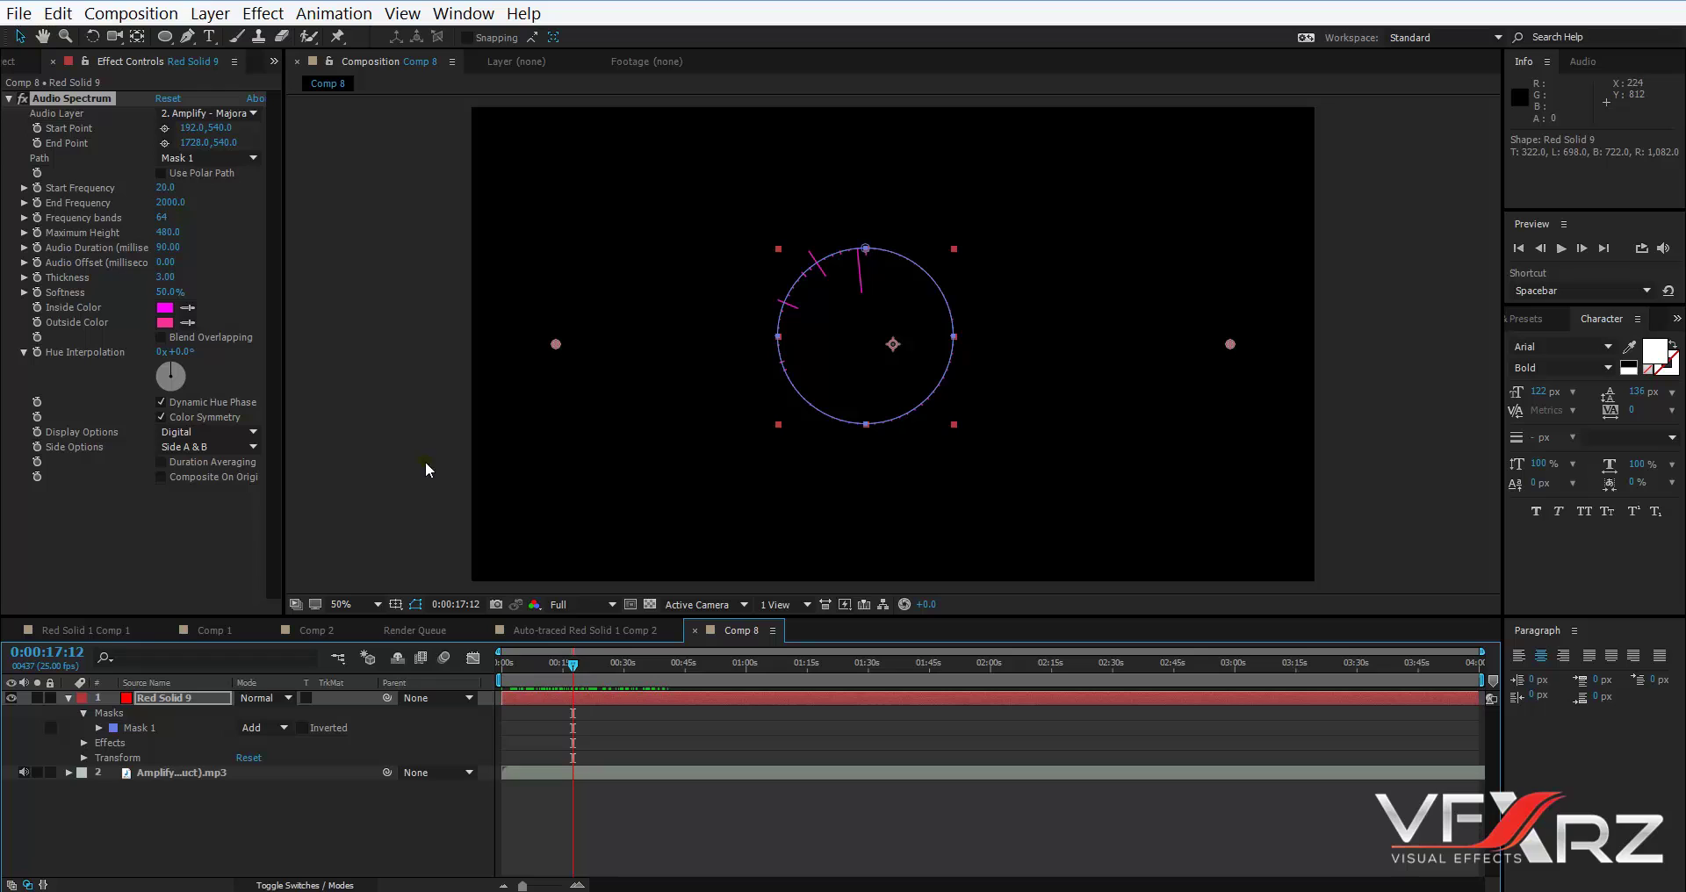
left_click_drag(573, 664, 550, 664)
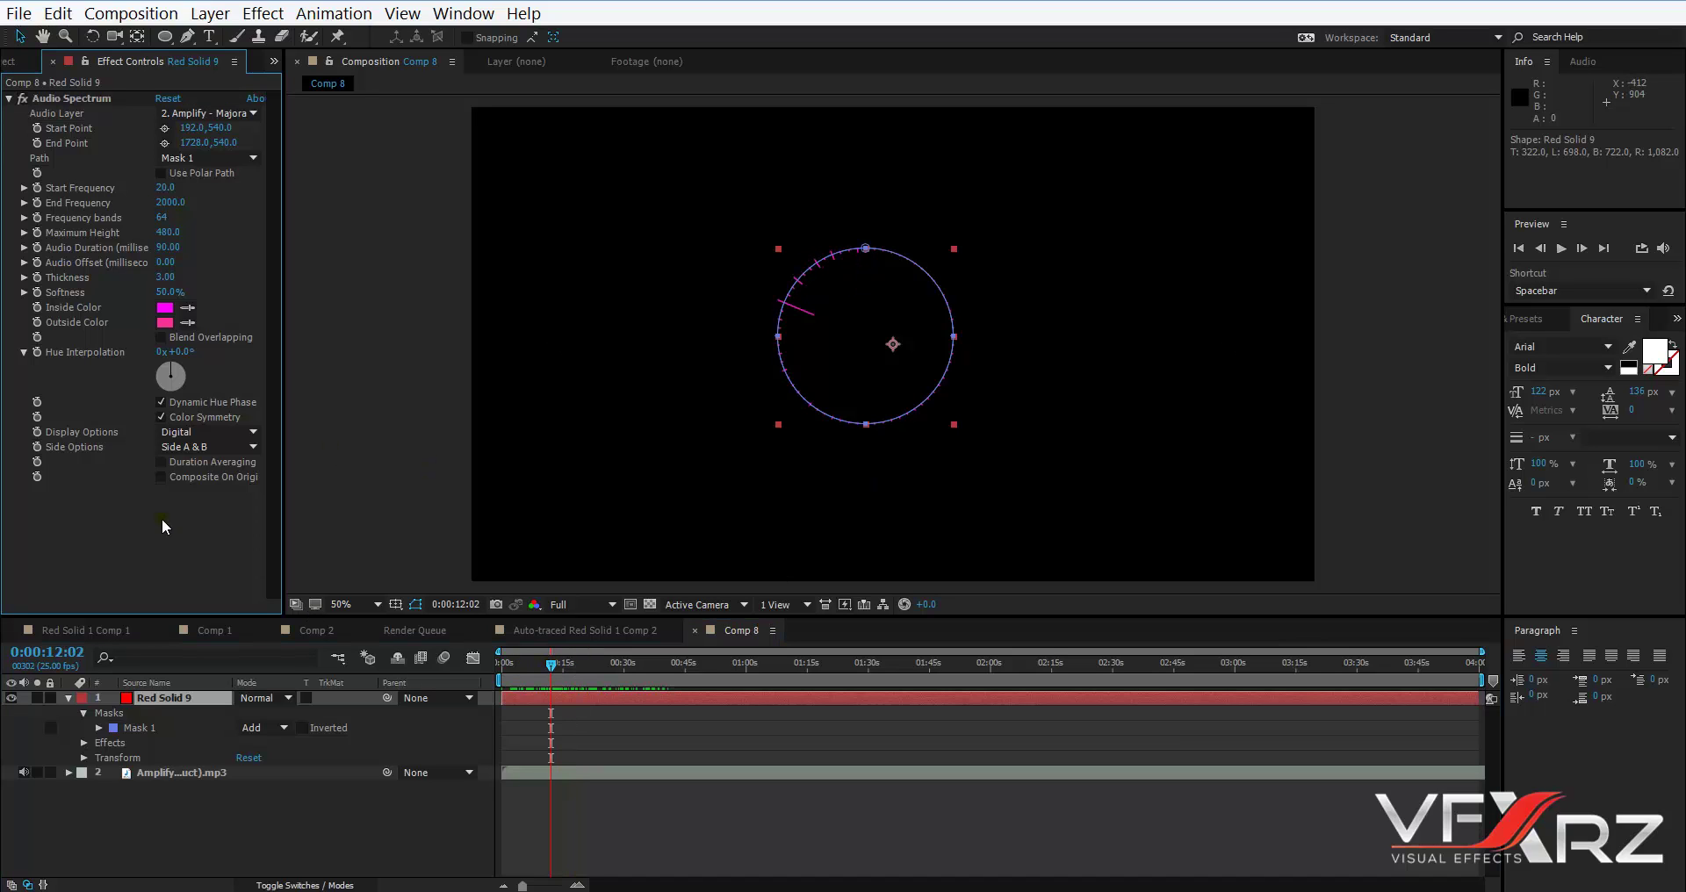
left_click(195, 433)
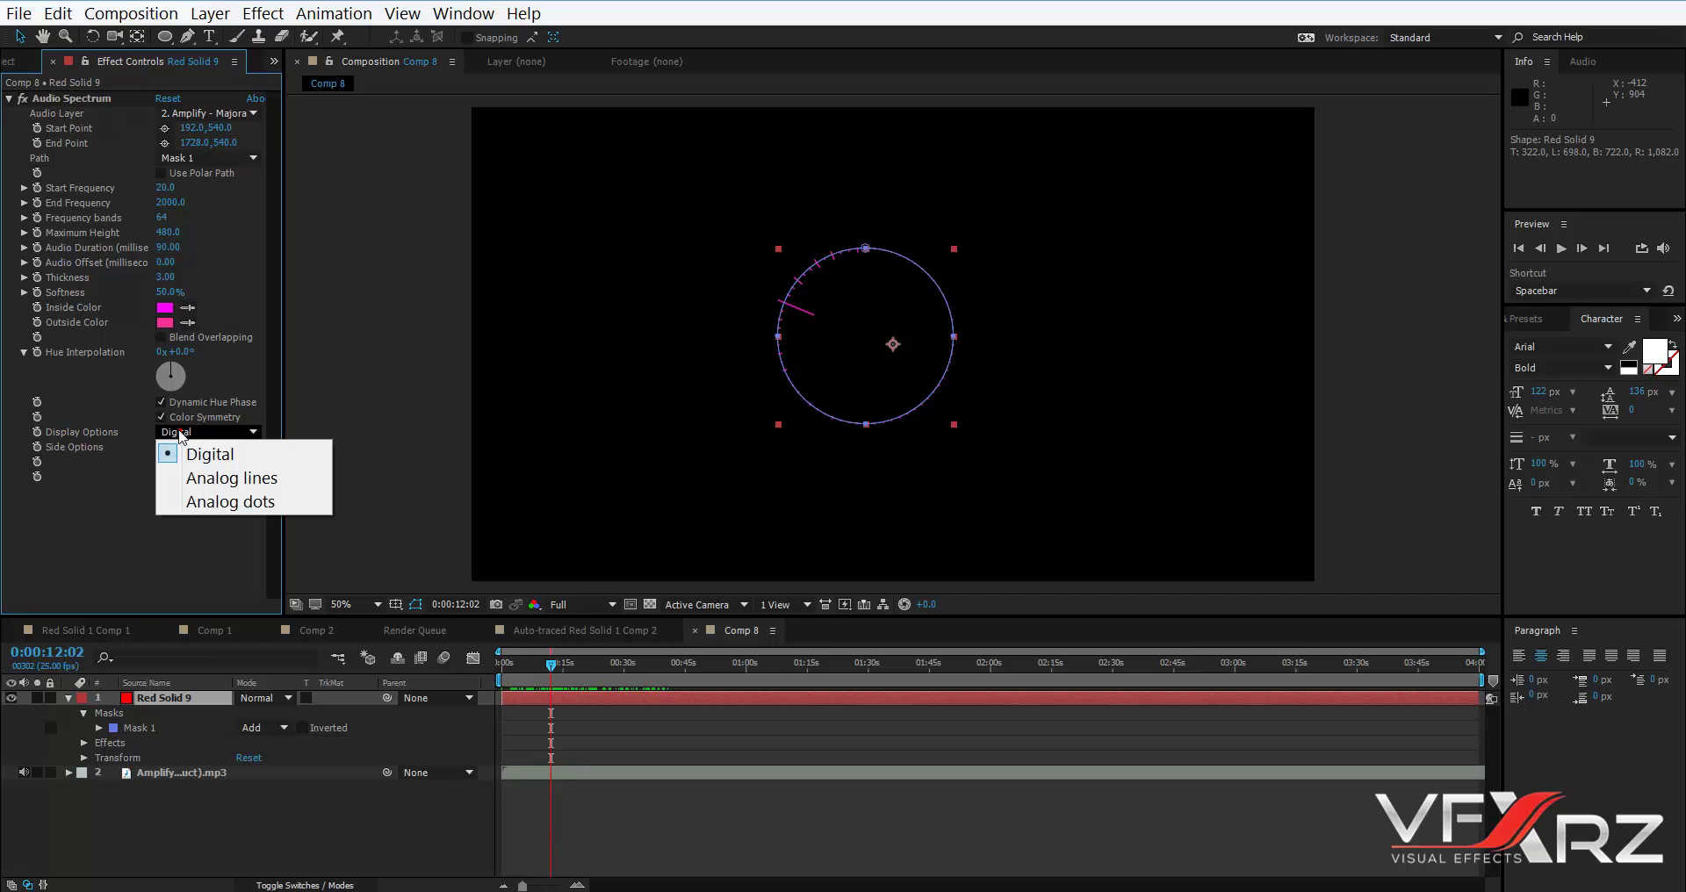
left_click(247, 479)
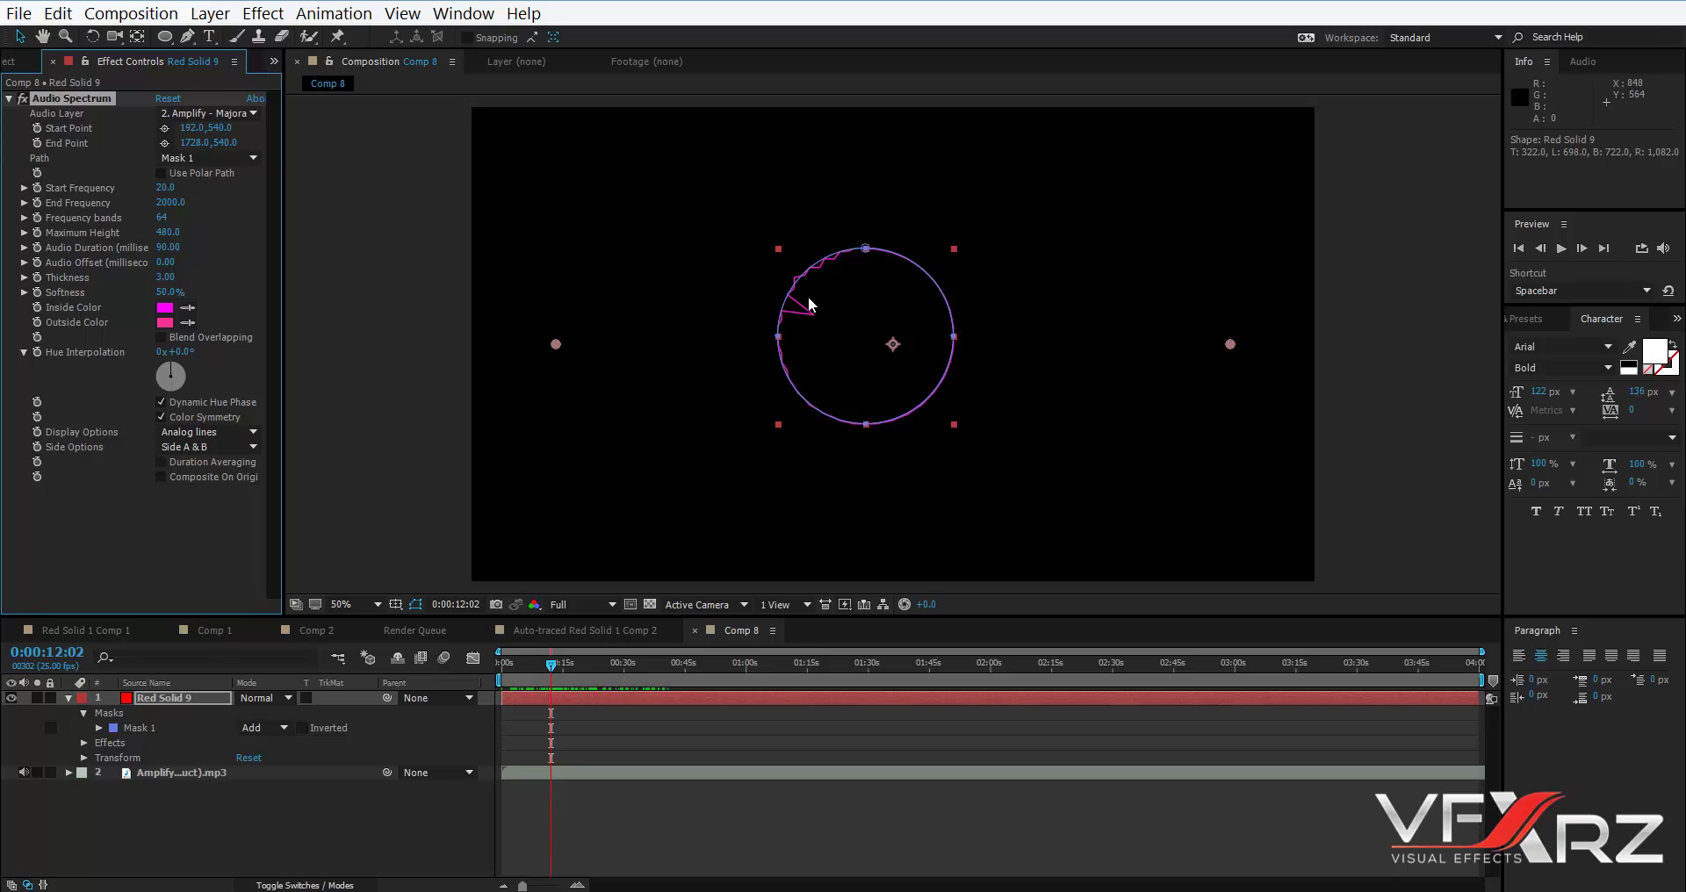
Set the Audio Spectrum's Frequency bands to 250 and its Maximum Height to 1200.
key("period")
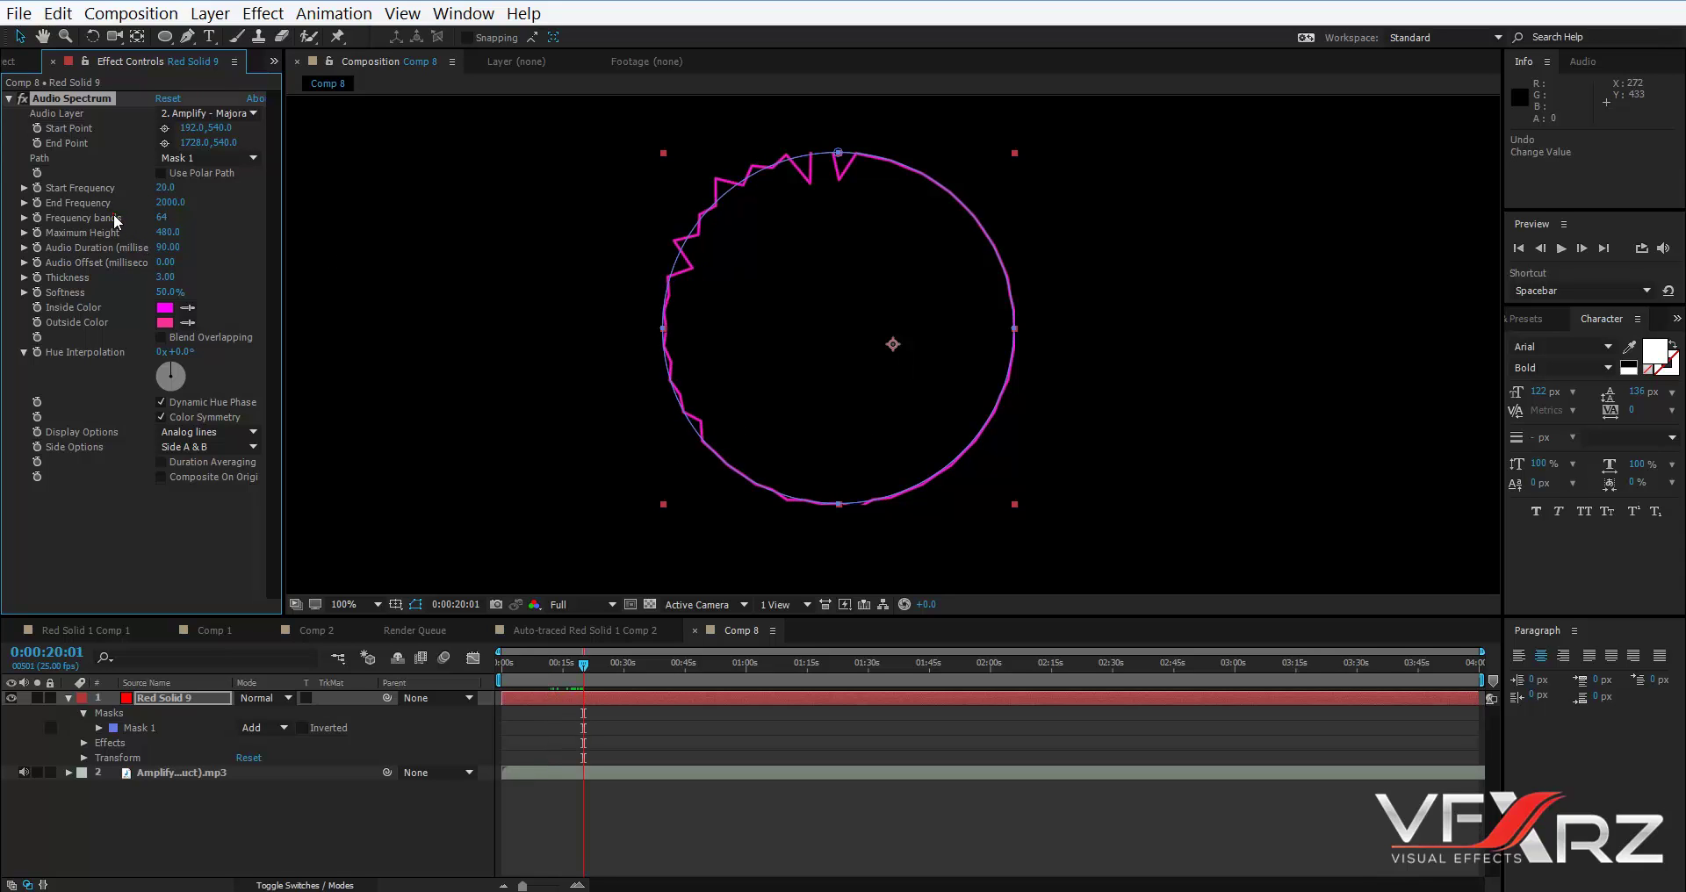
left_click_drag(162, 218, 334, 225)
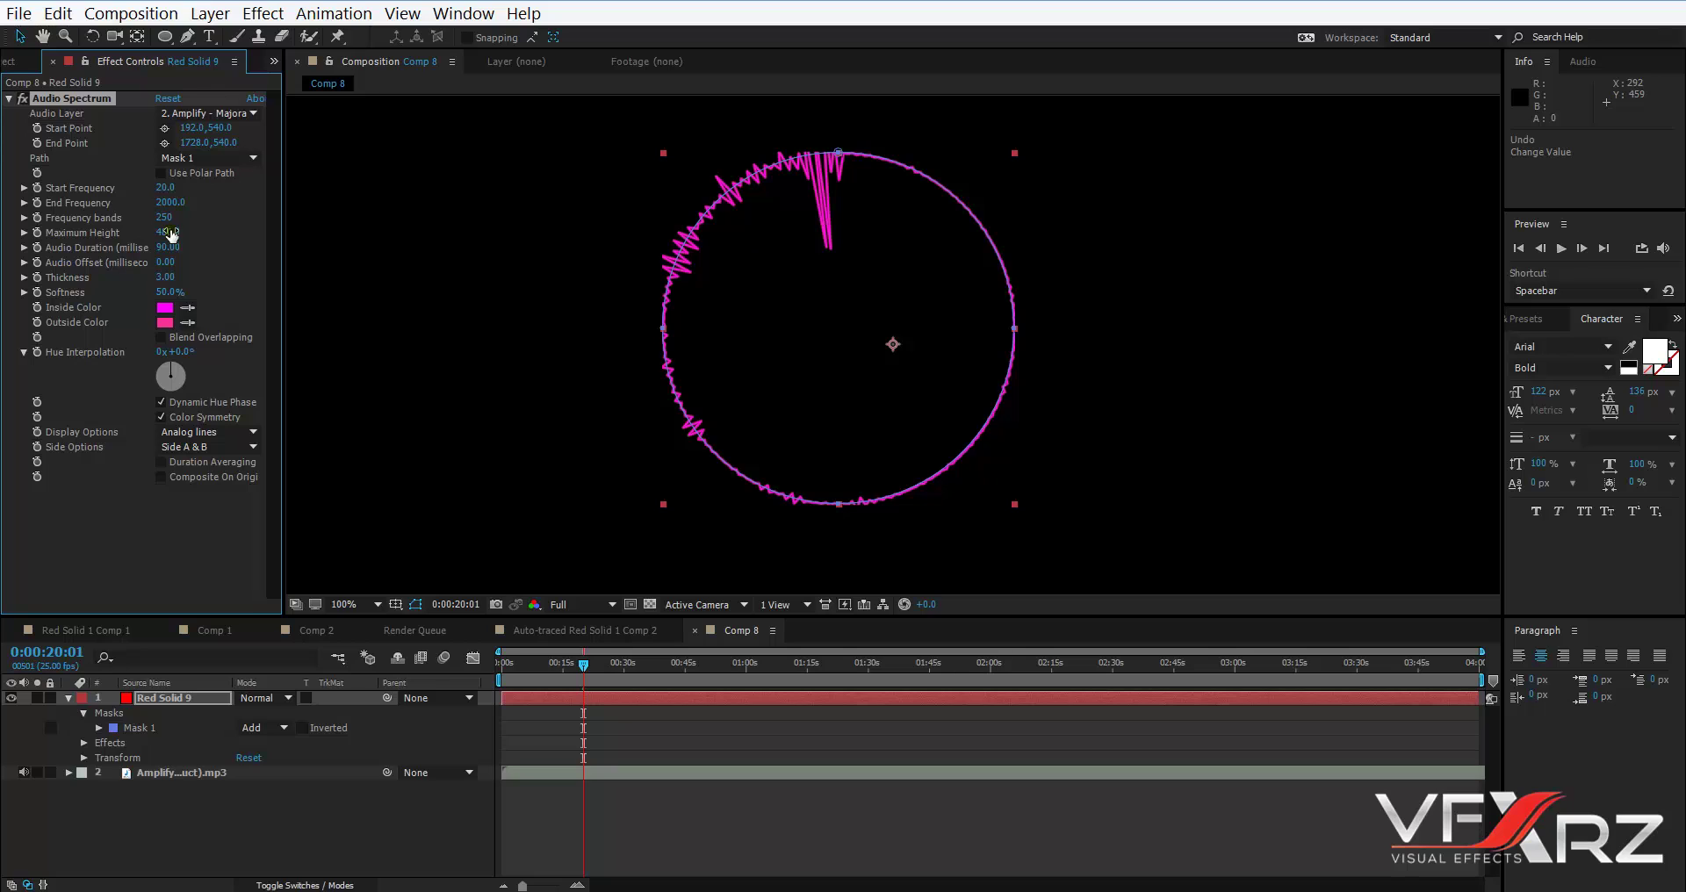
left_click_drag(171, 234, 221, 214)
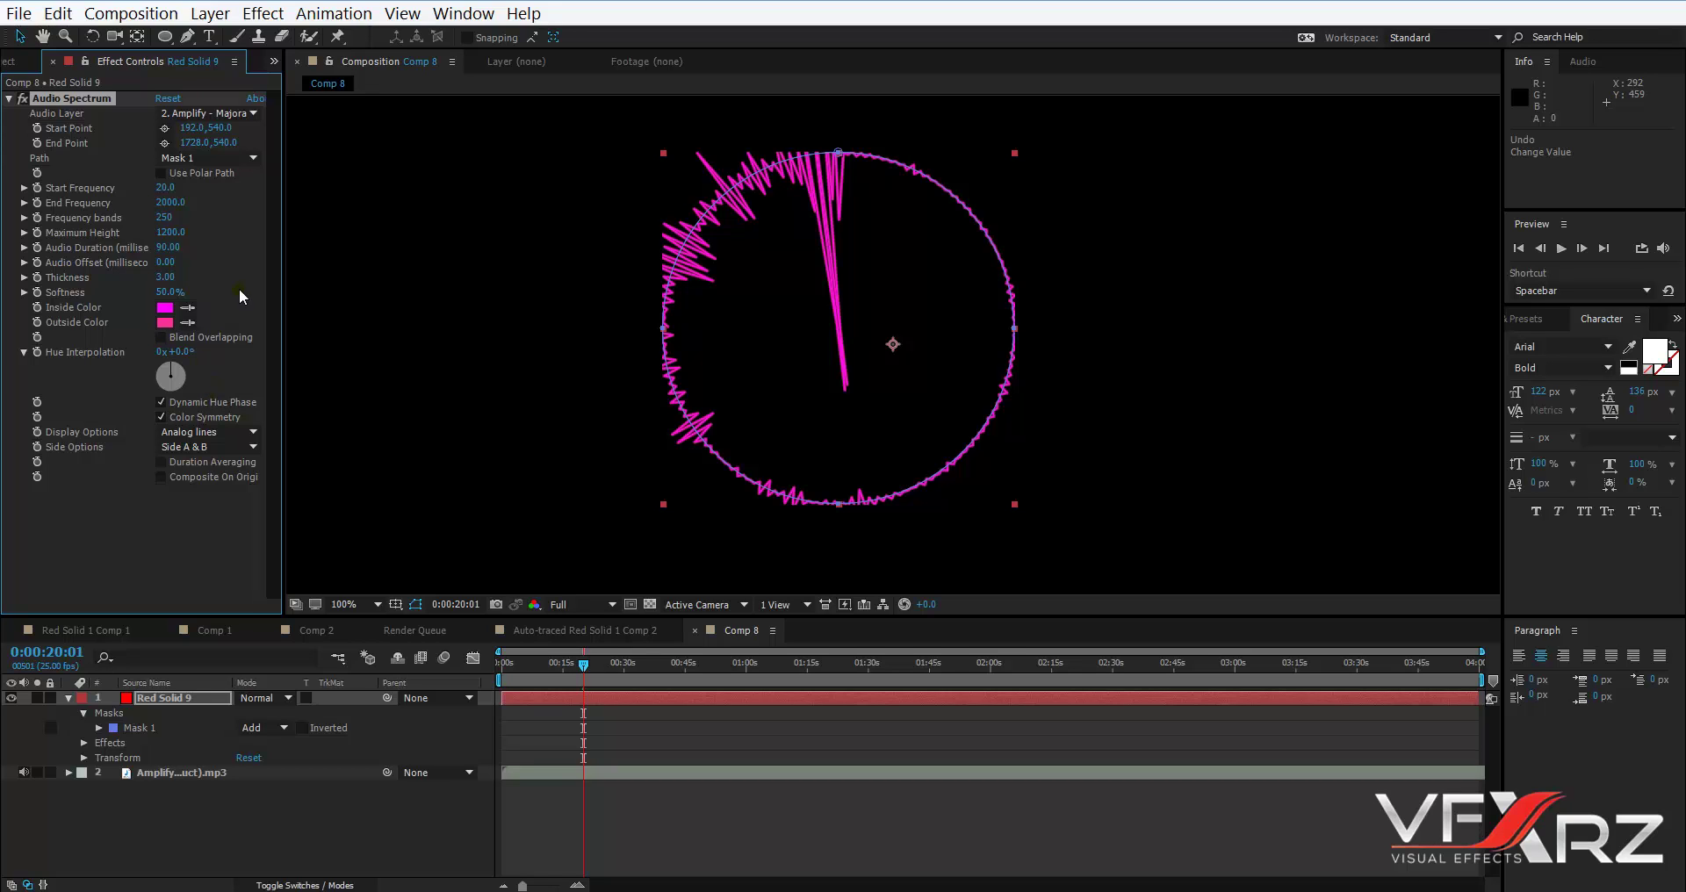
Try Side A in the Audio Spectrum's Side Options and settle on Side B.
left_click(202, 446)
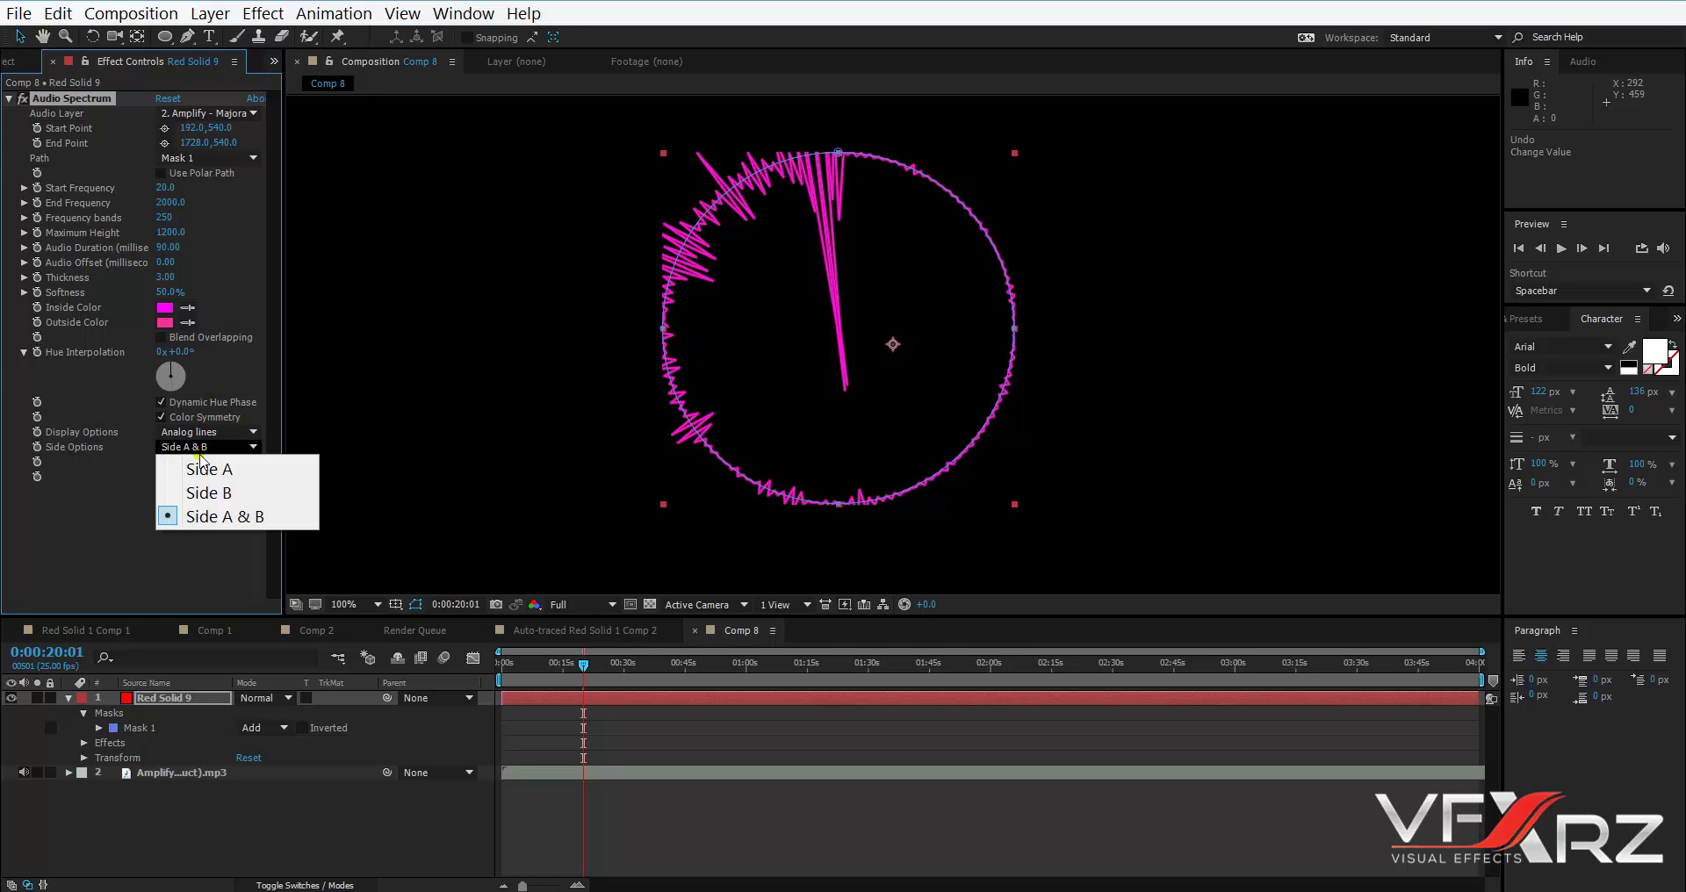
left_click(236, 471)
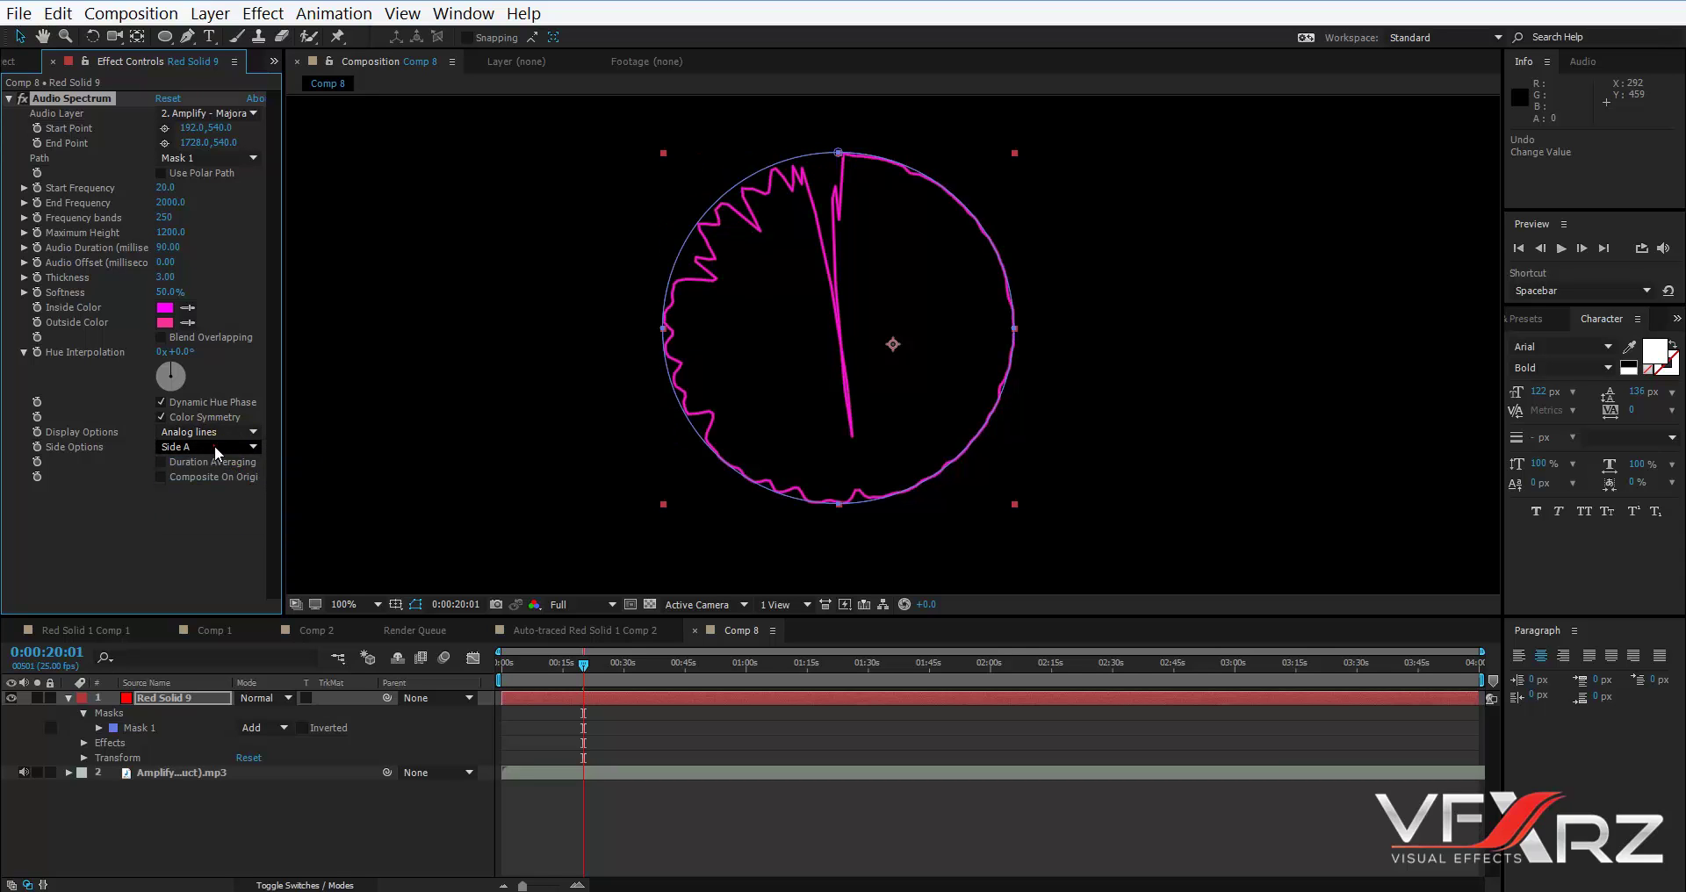
left_click(214, 446)
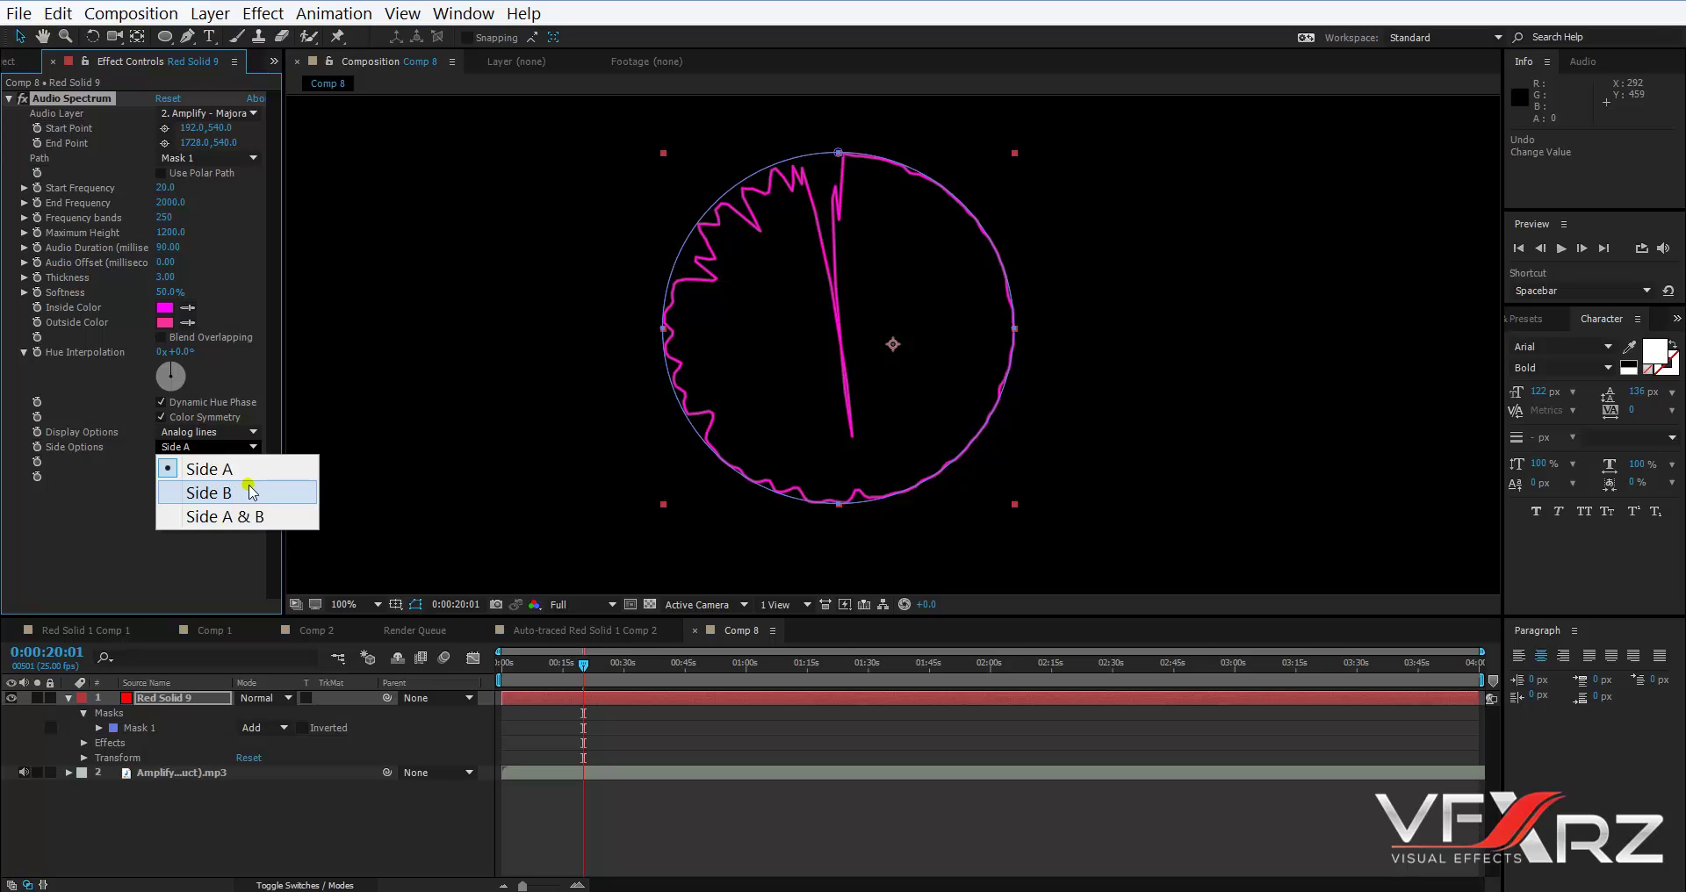
left_click(215, 494)
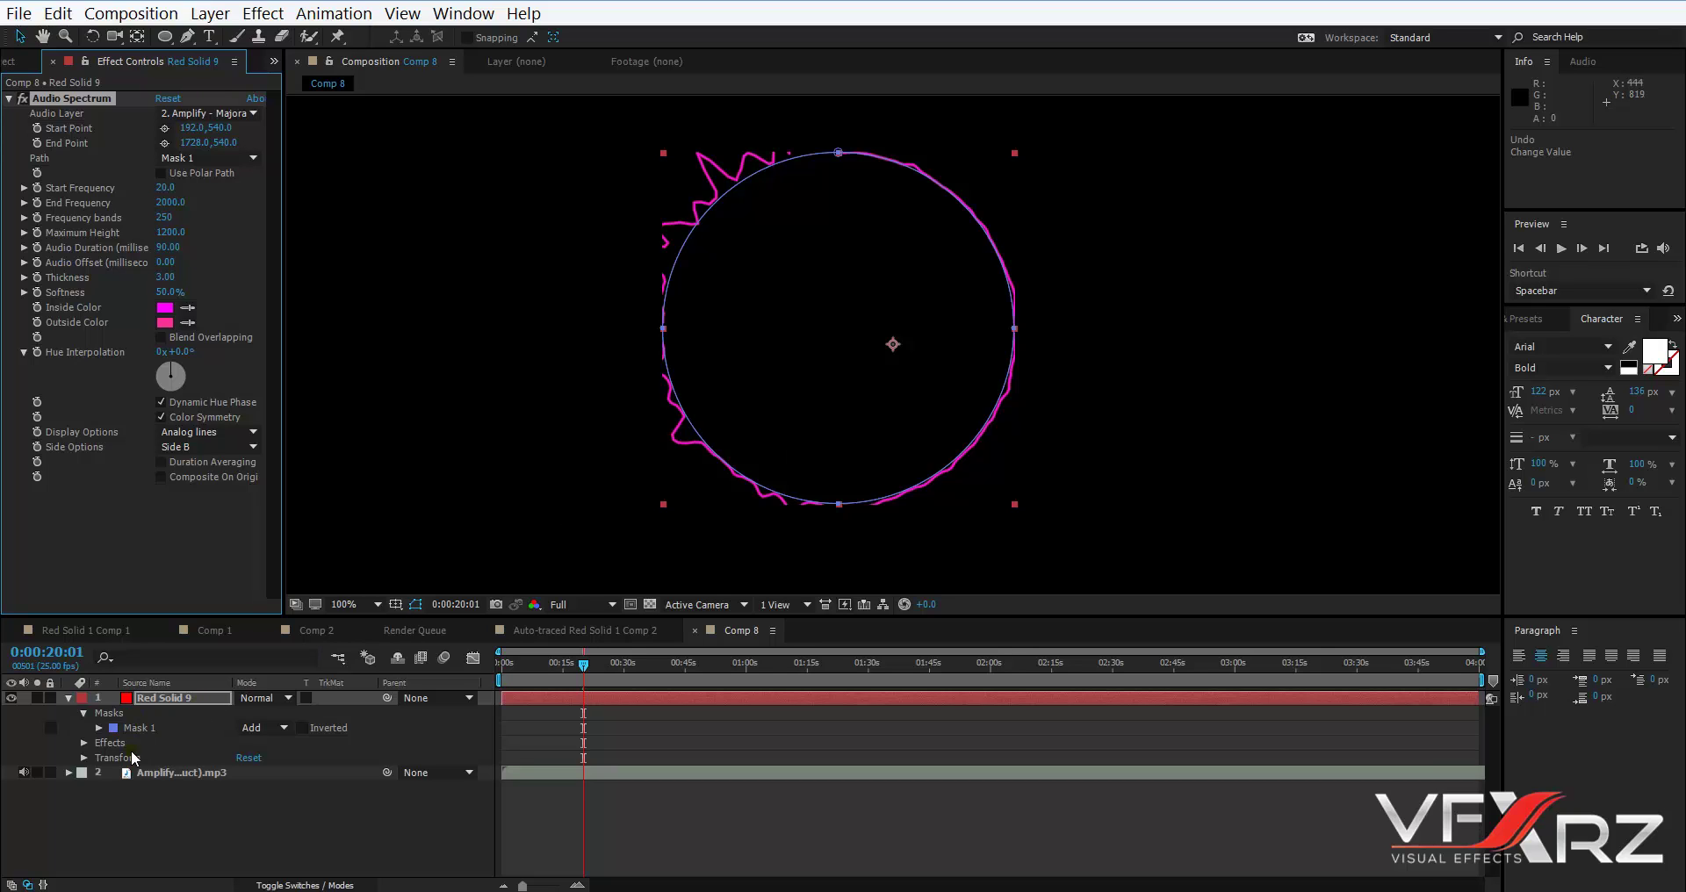
Set the mode of Mask 1 on the red solid to None so the circle no longer clips the spectrum.
left_click(264, 728)
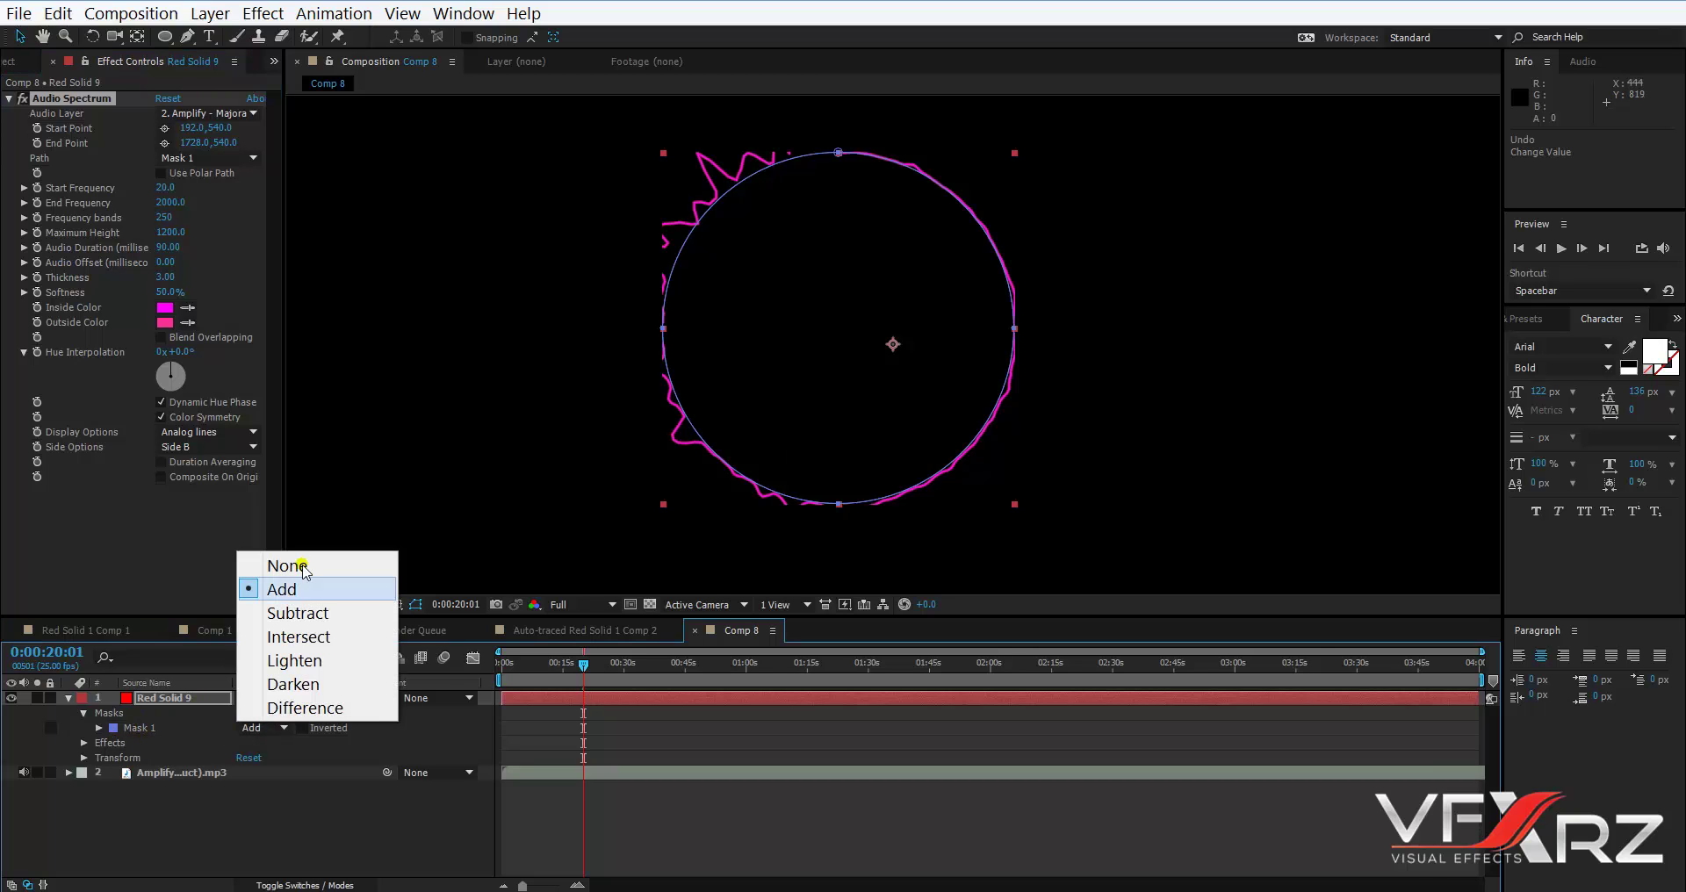
left_click(274, 563)
left_click_drag(881, 264, 963, 350)
scroll(843, 281, "down", 2)
scroll(789, 348, "up", 2)
key("v")
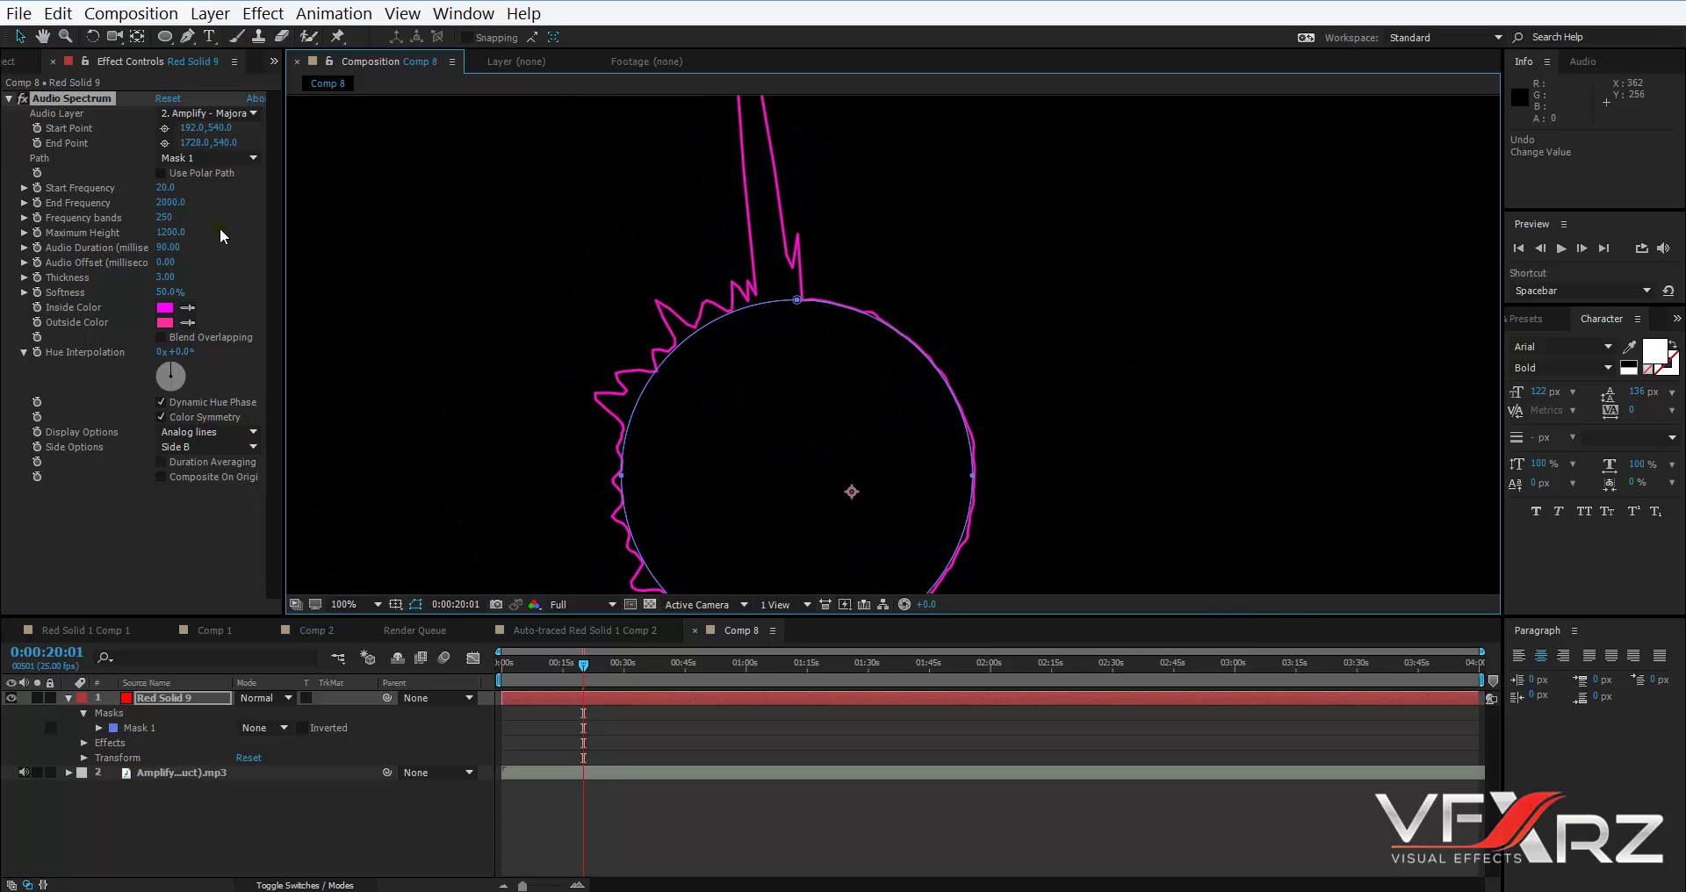
left_click_drag(454, 182, 647, 237)
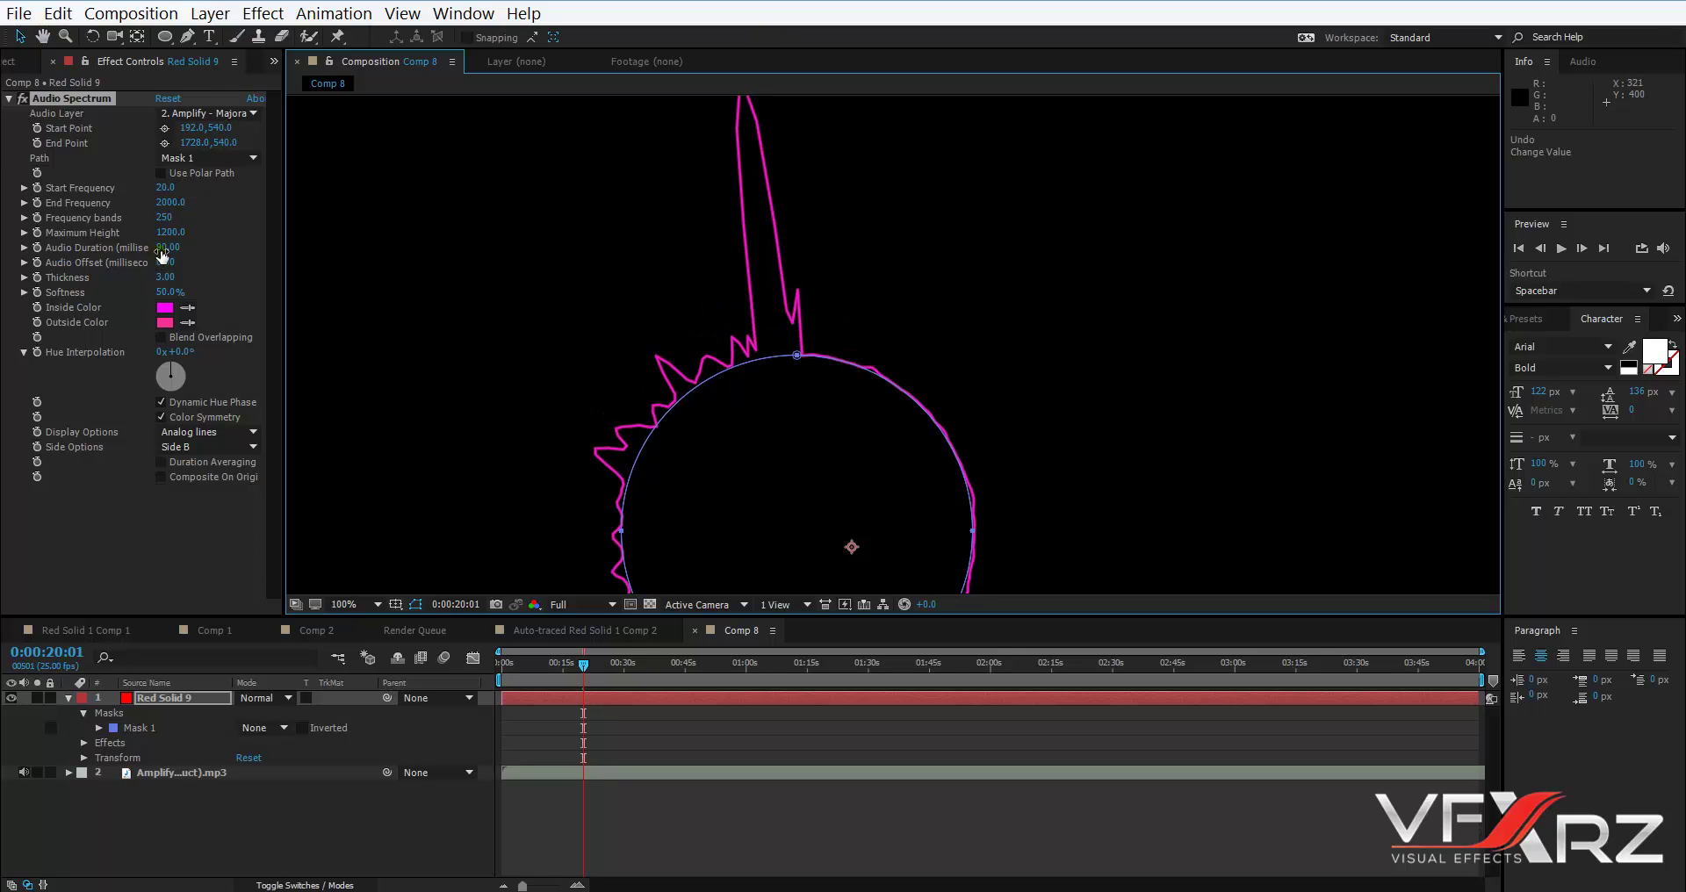
Set the Audio Spectrum's Maximum Height to 660 and its End Frequency to 400.
left_click_drag(182, 233, 123, 228)
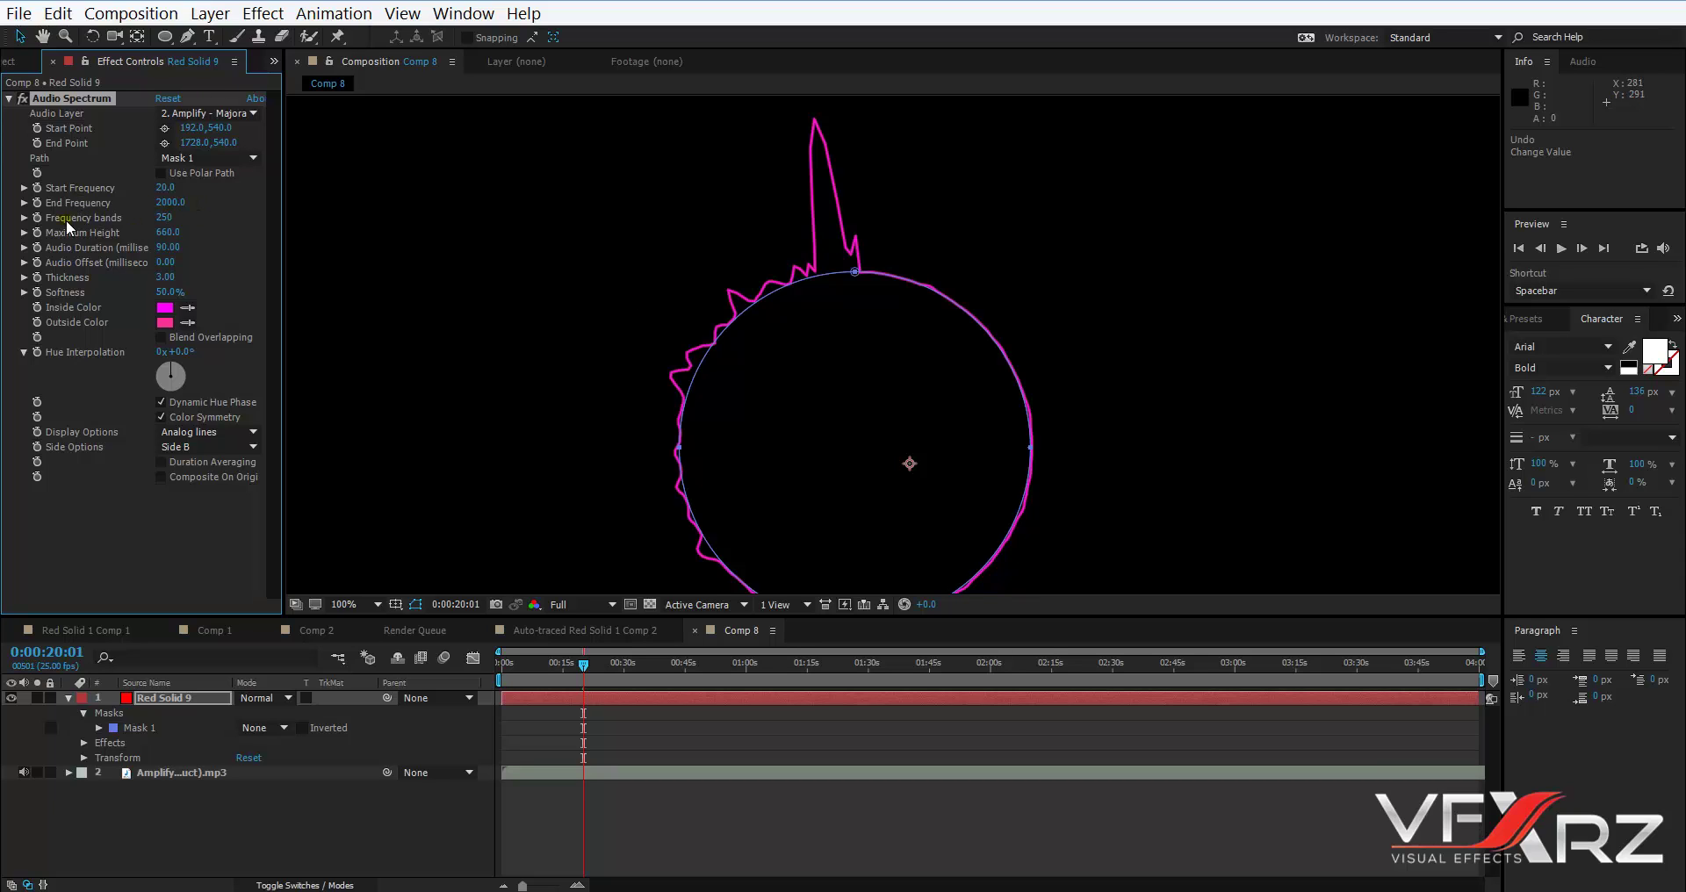
left_click_drag(168, 208, 145, 205)
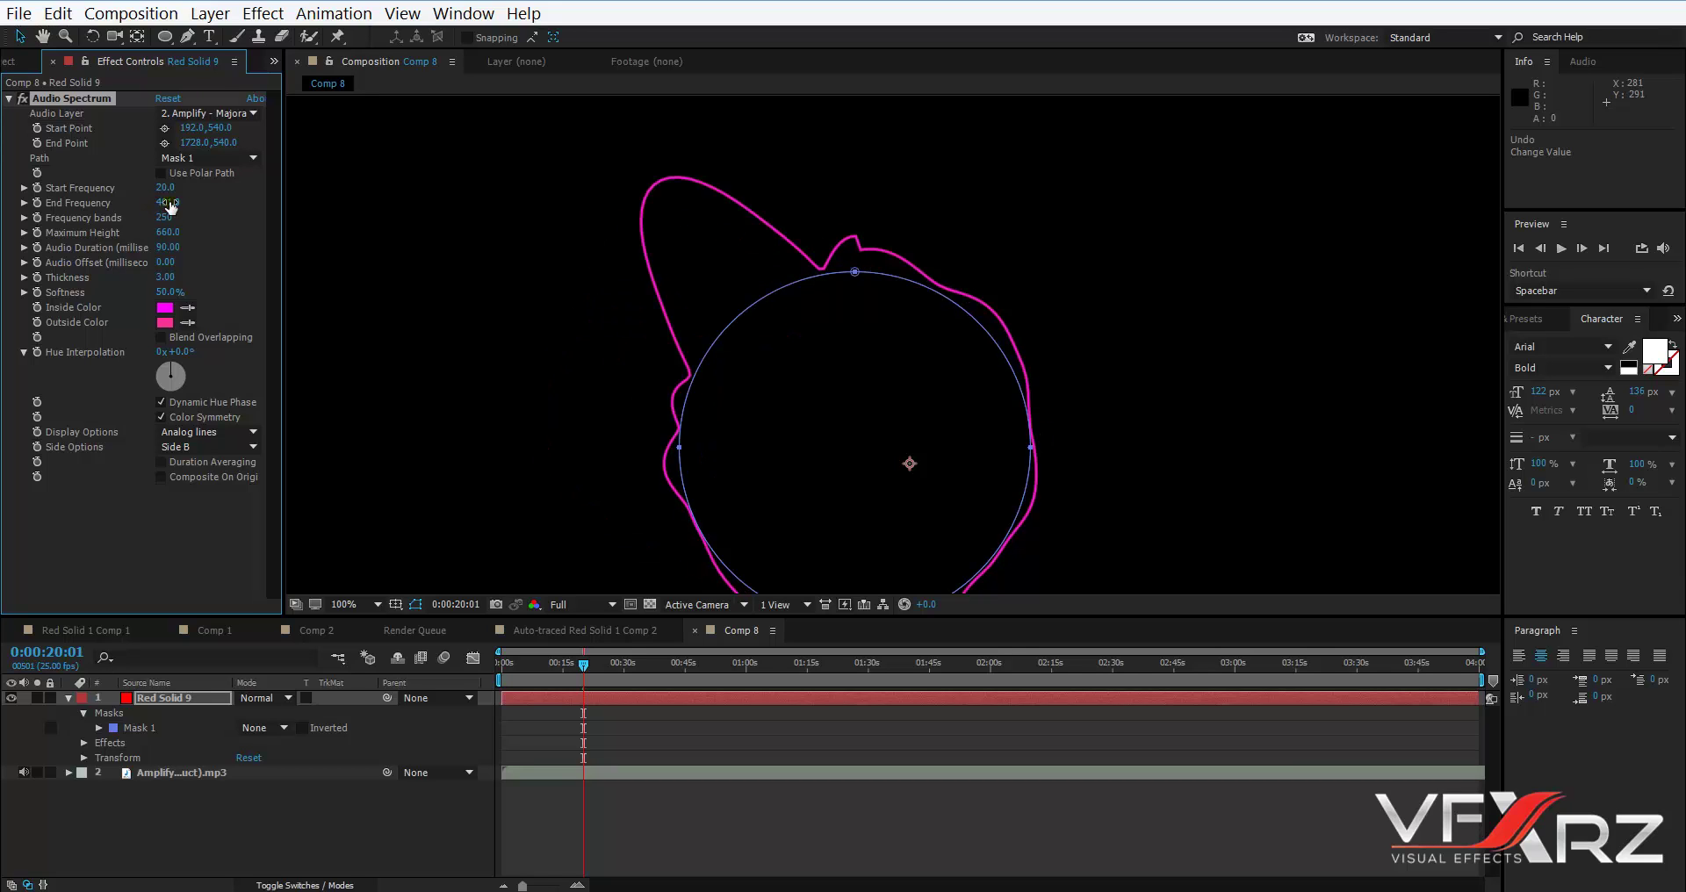
left_click(174, 202)
type("4")
key("Return")
Scrub through the composition to check the reshaped spectrum, ending at 0:00:04:13.
left_click_drag(581, 669, 604, 648)
left_click_drag(622, 649, 520, 670)
key("Right")
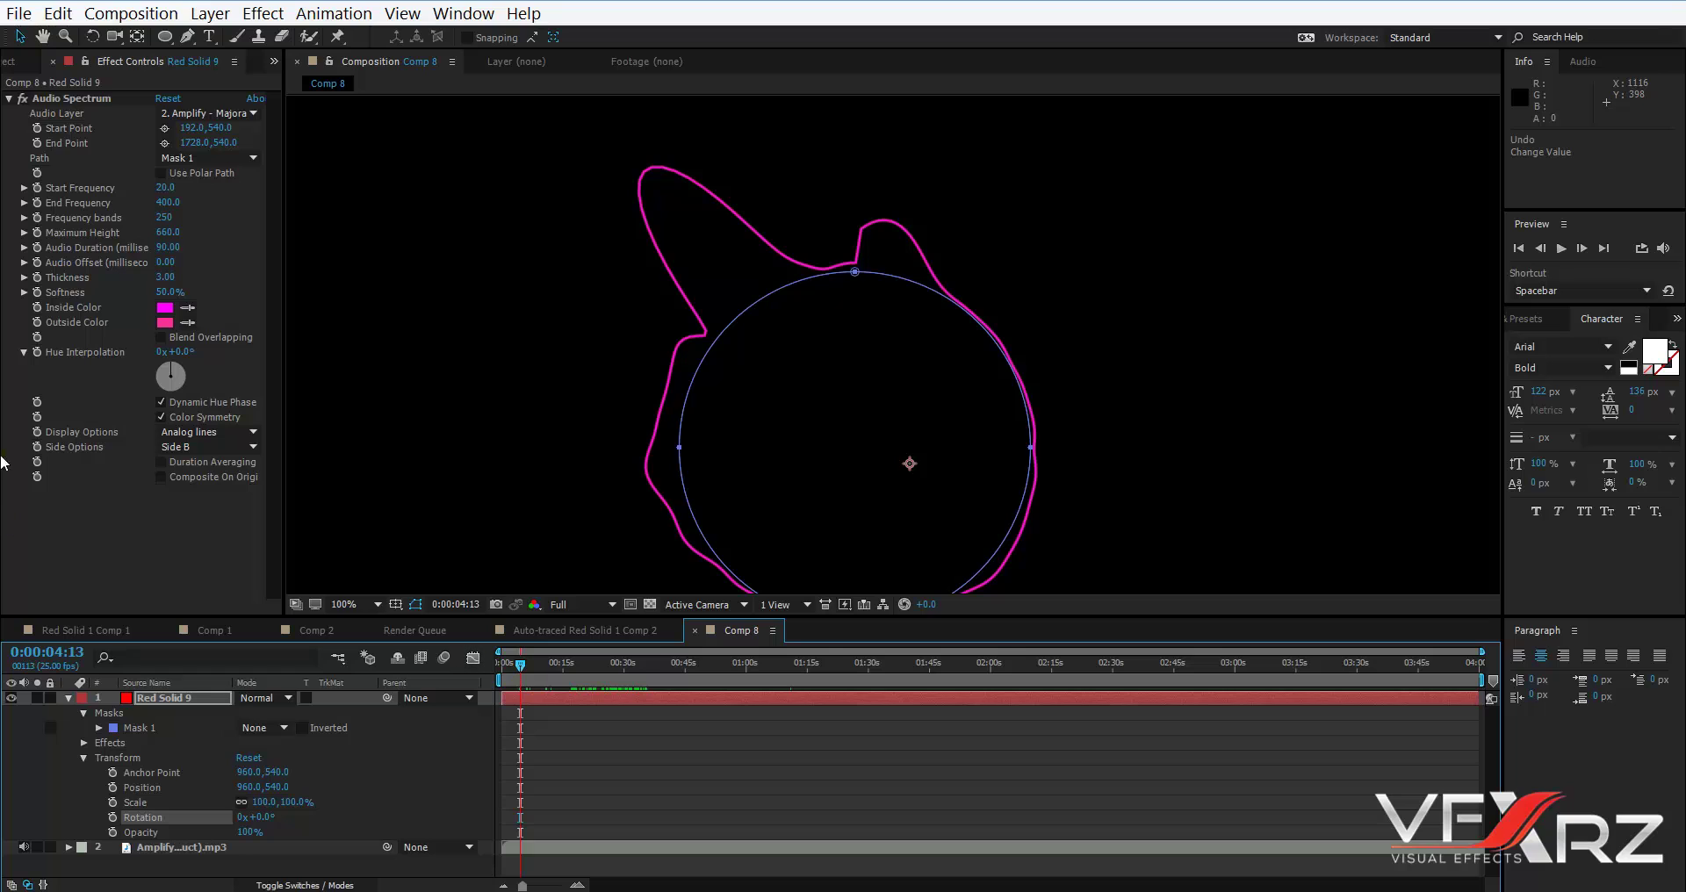
Move the red solid's anchor point to about 904, 530, near the circle's centre, using the Pan Behind tool.
left_click(137, 37)
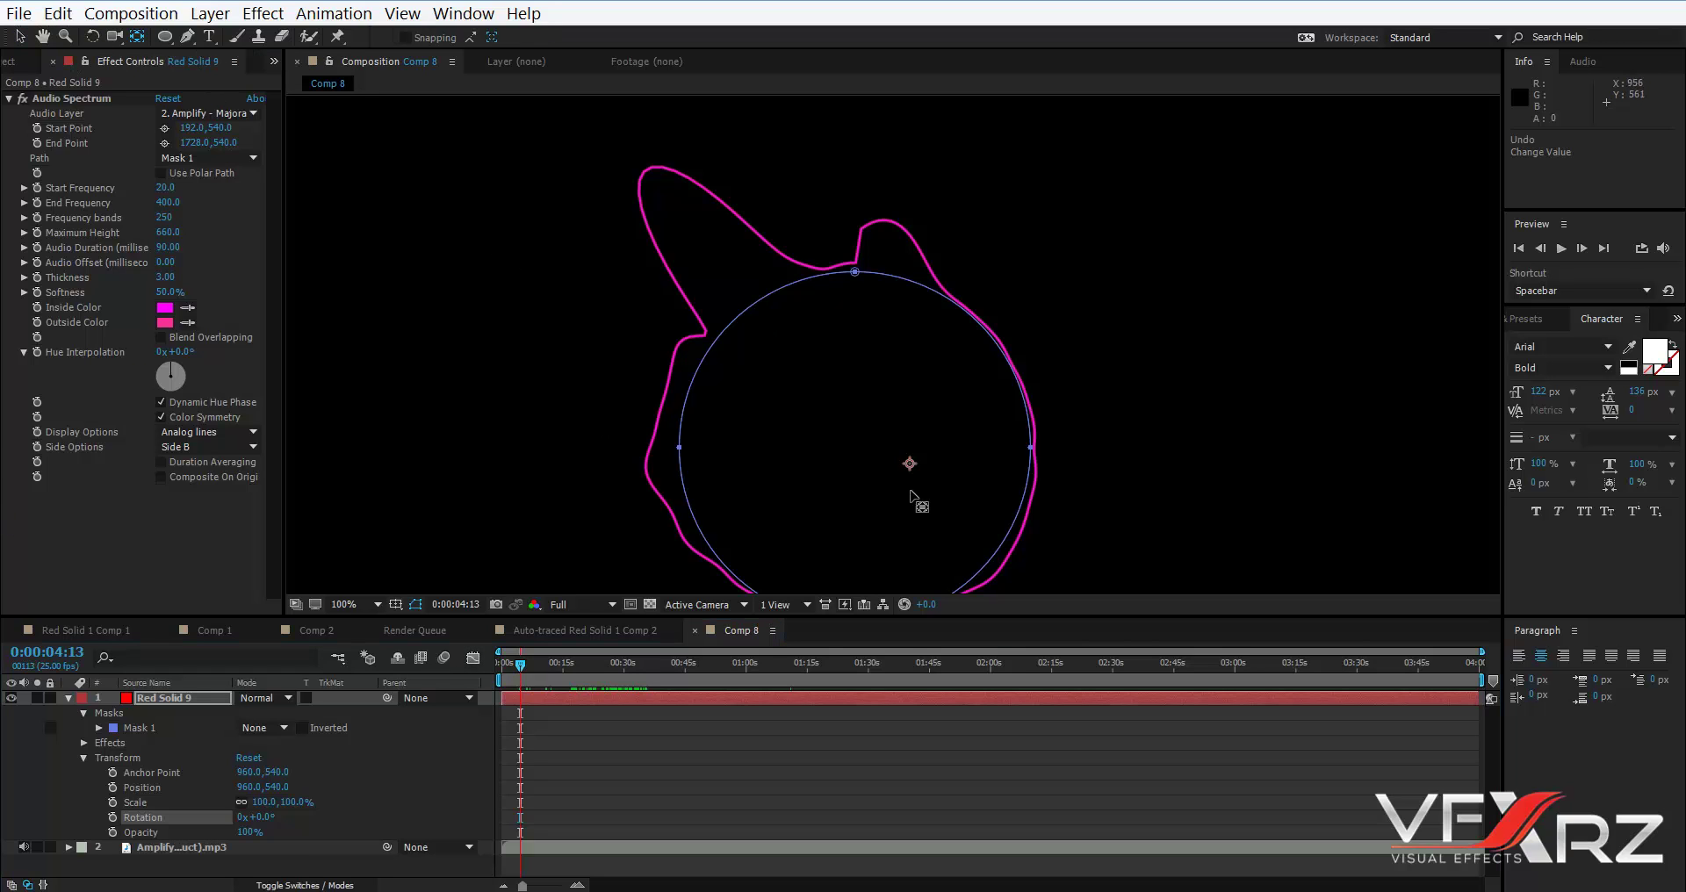
left_click_drag(909, 465, 851, 462)
left_click_drag(920, 508, 858, 382)
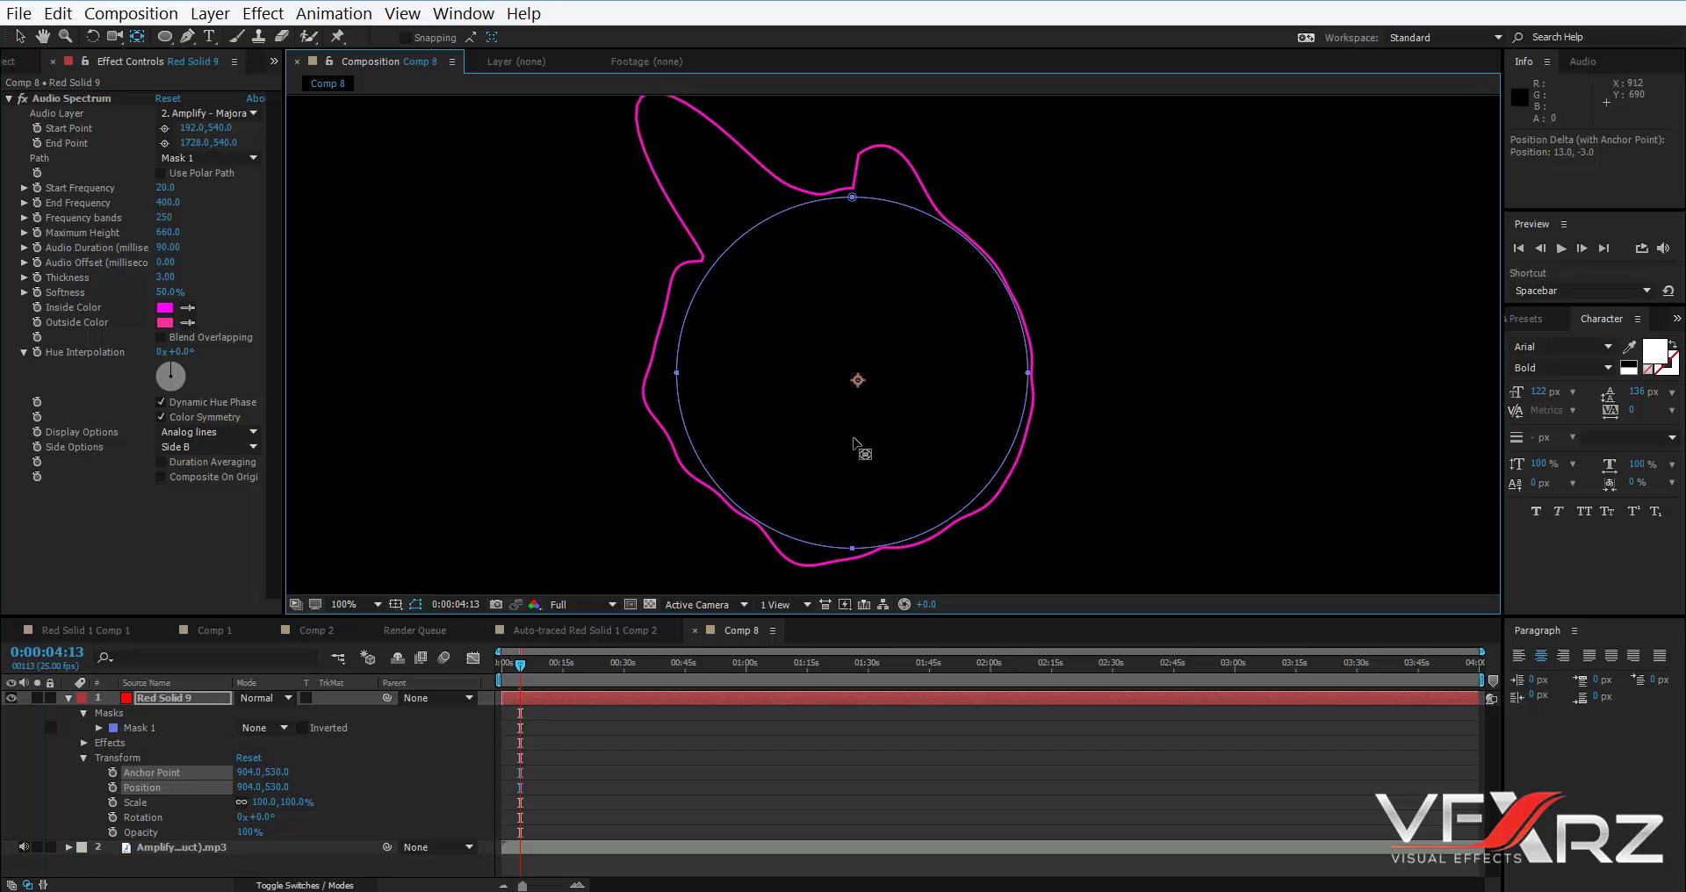
Animate the red solid's Rotation with keyframes from 0° at 0:00:00:00 to 2x+317° at 0:00:15:08.
left_click(149, 818)
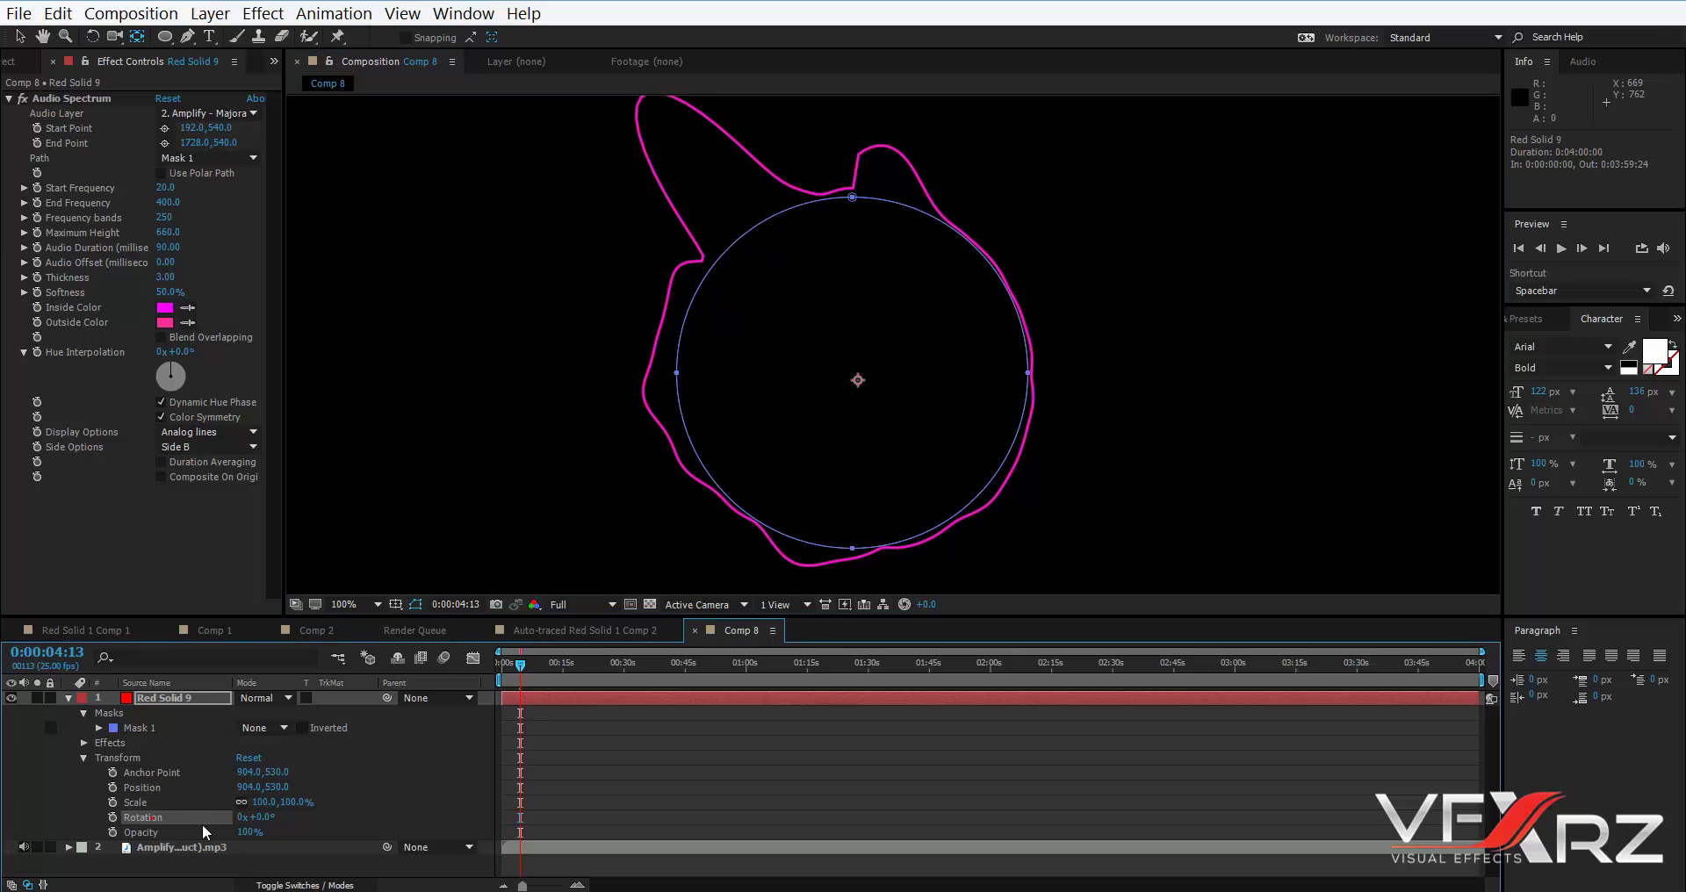
left_click_drag(519, 676, 481, 678)
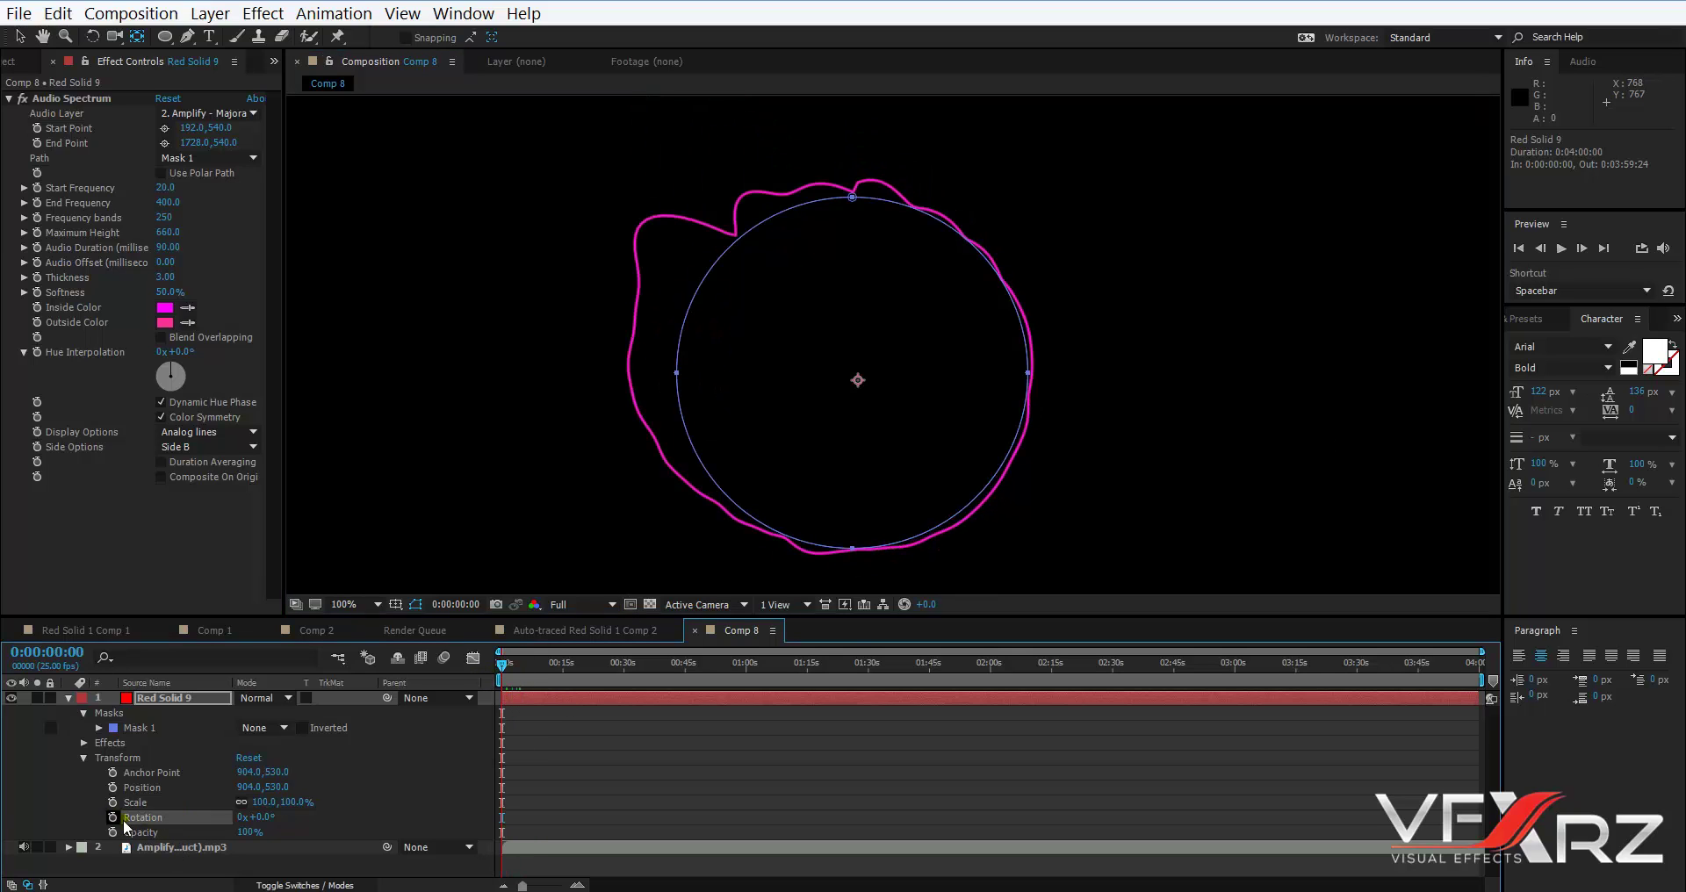
left_click_drag(537, 675, 564, 687)
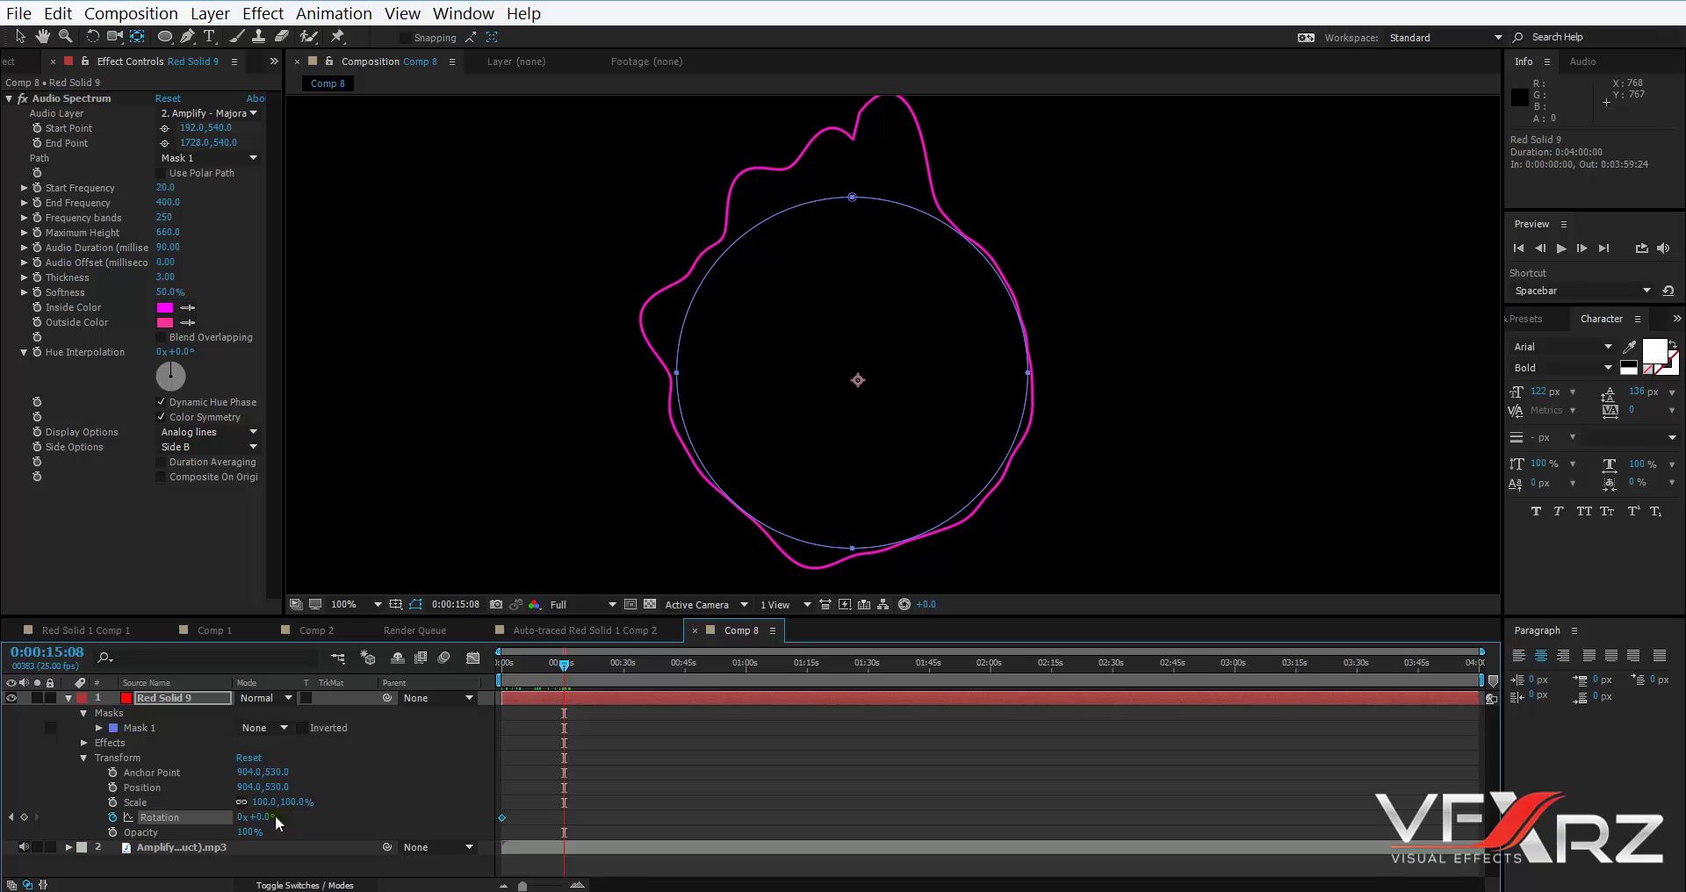
left_click_drag(264, 826, 397, 827)
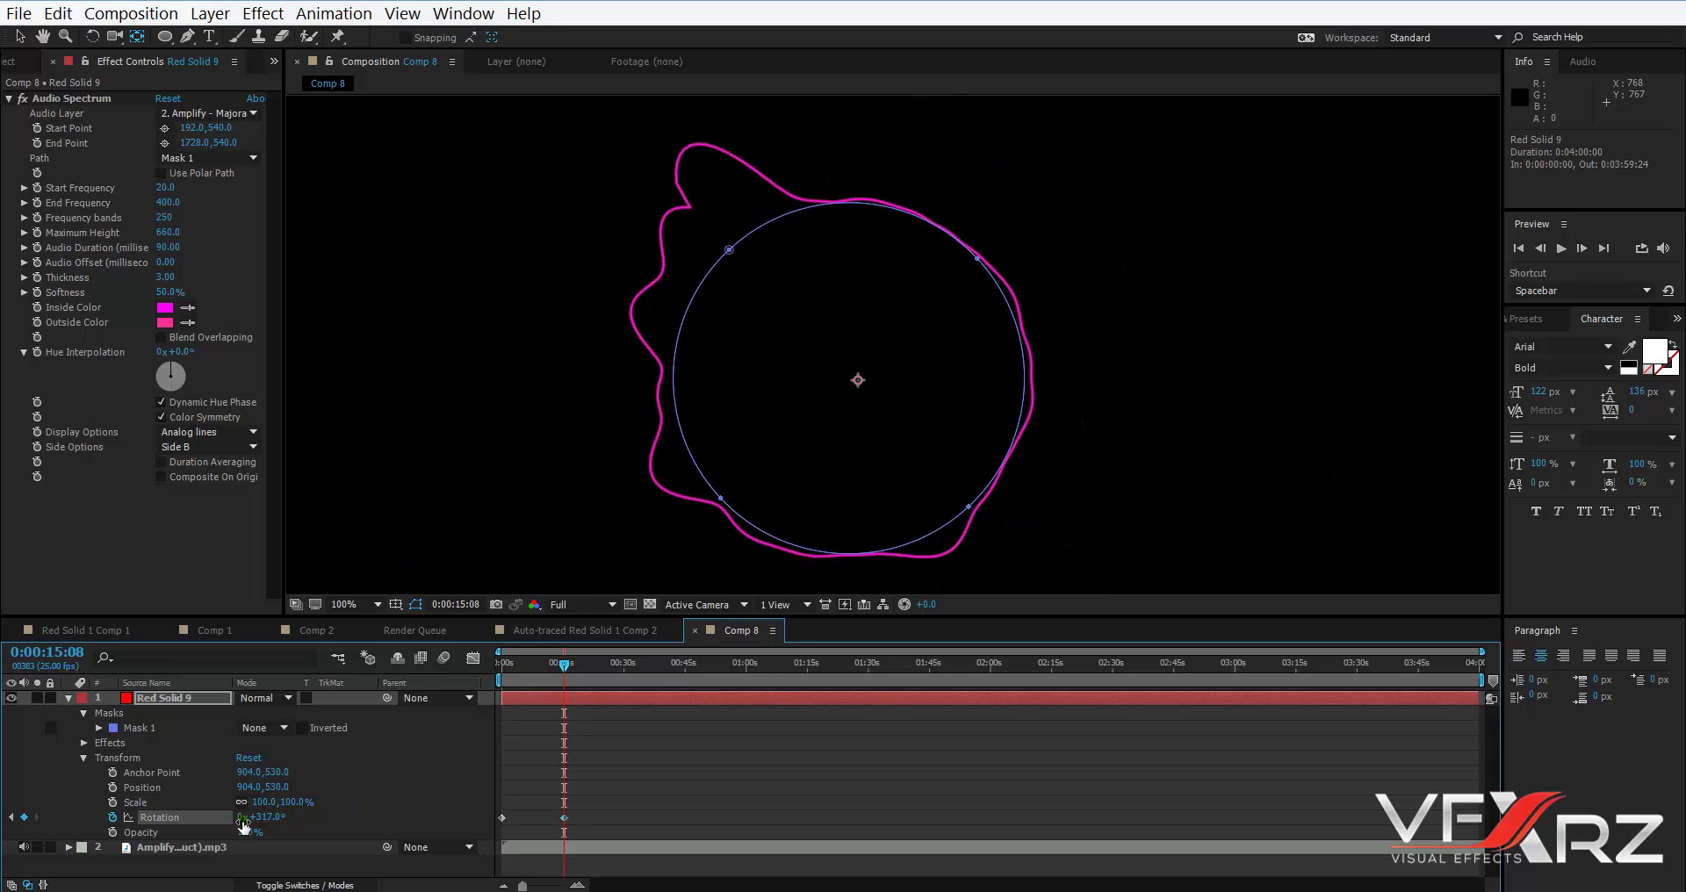
left_click(243, 818)
type("2")
left_click(392, 765)
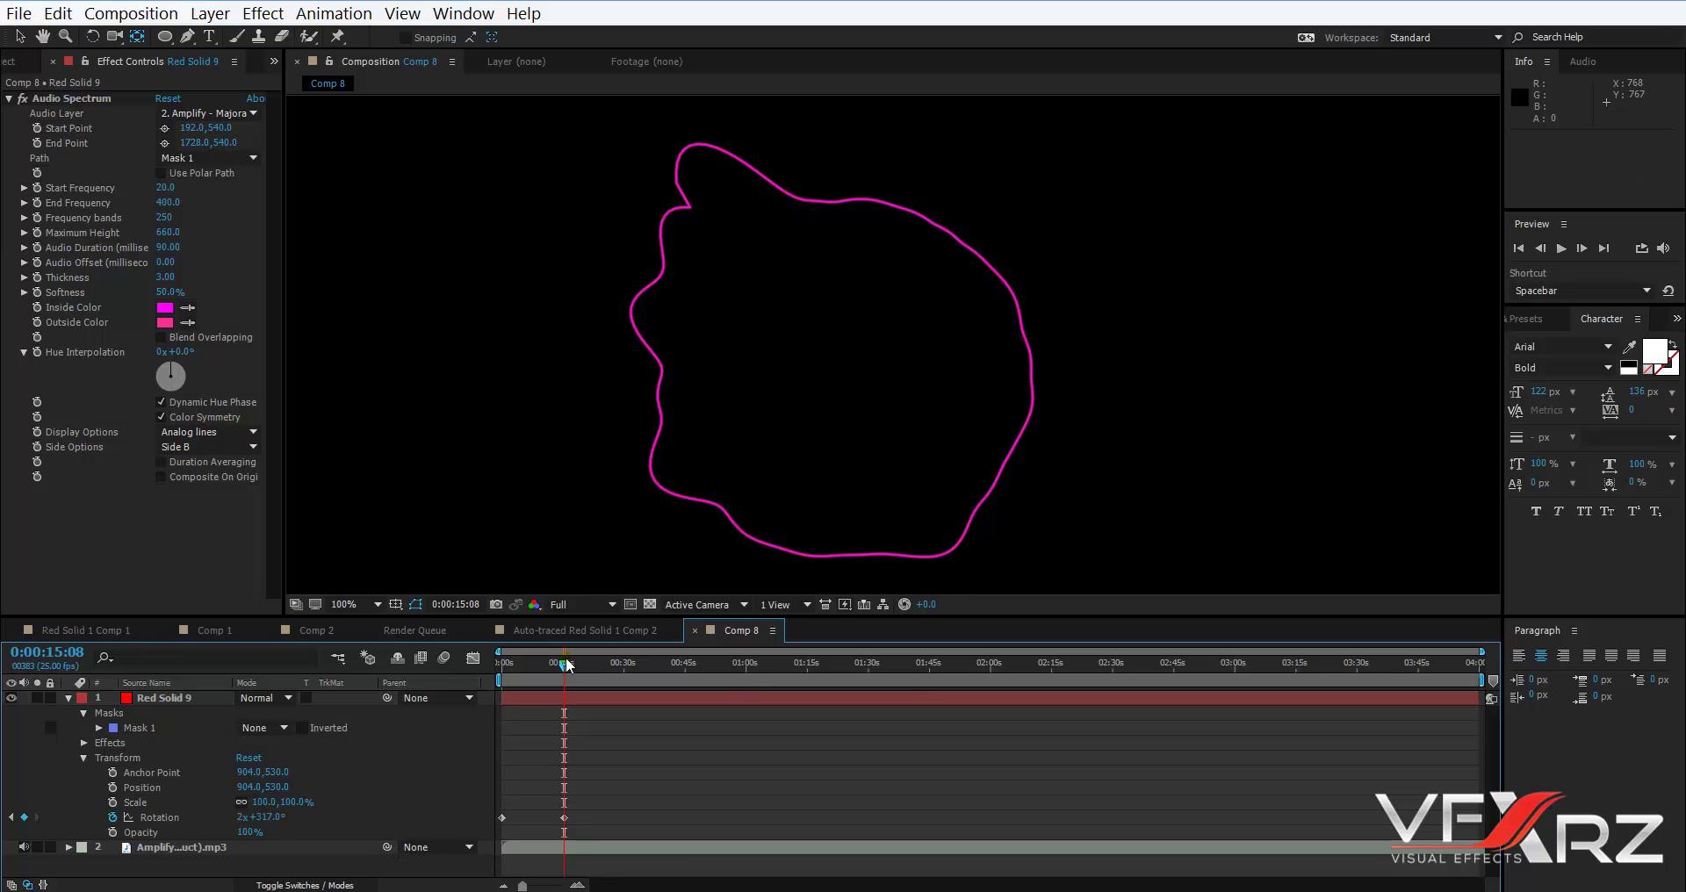
Preview the rotating spectrum from the start, scrub to 0:00:05:10 and collapse the red solid's properties.
left_click_drag(567, 664, 489, 687)
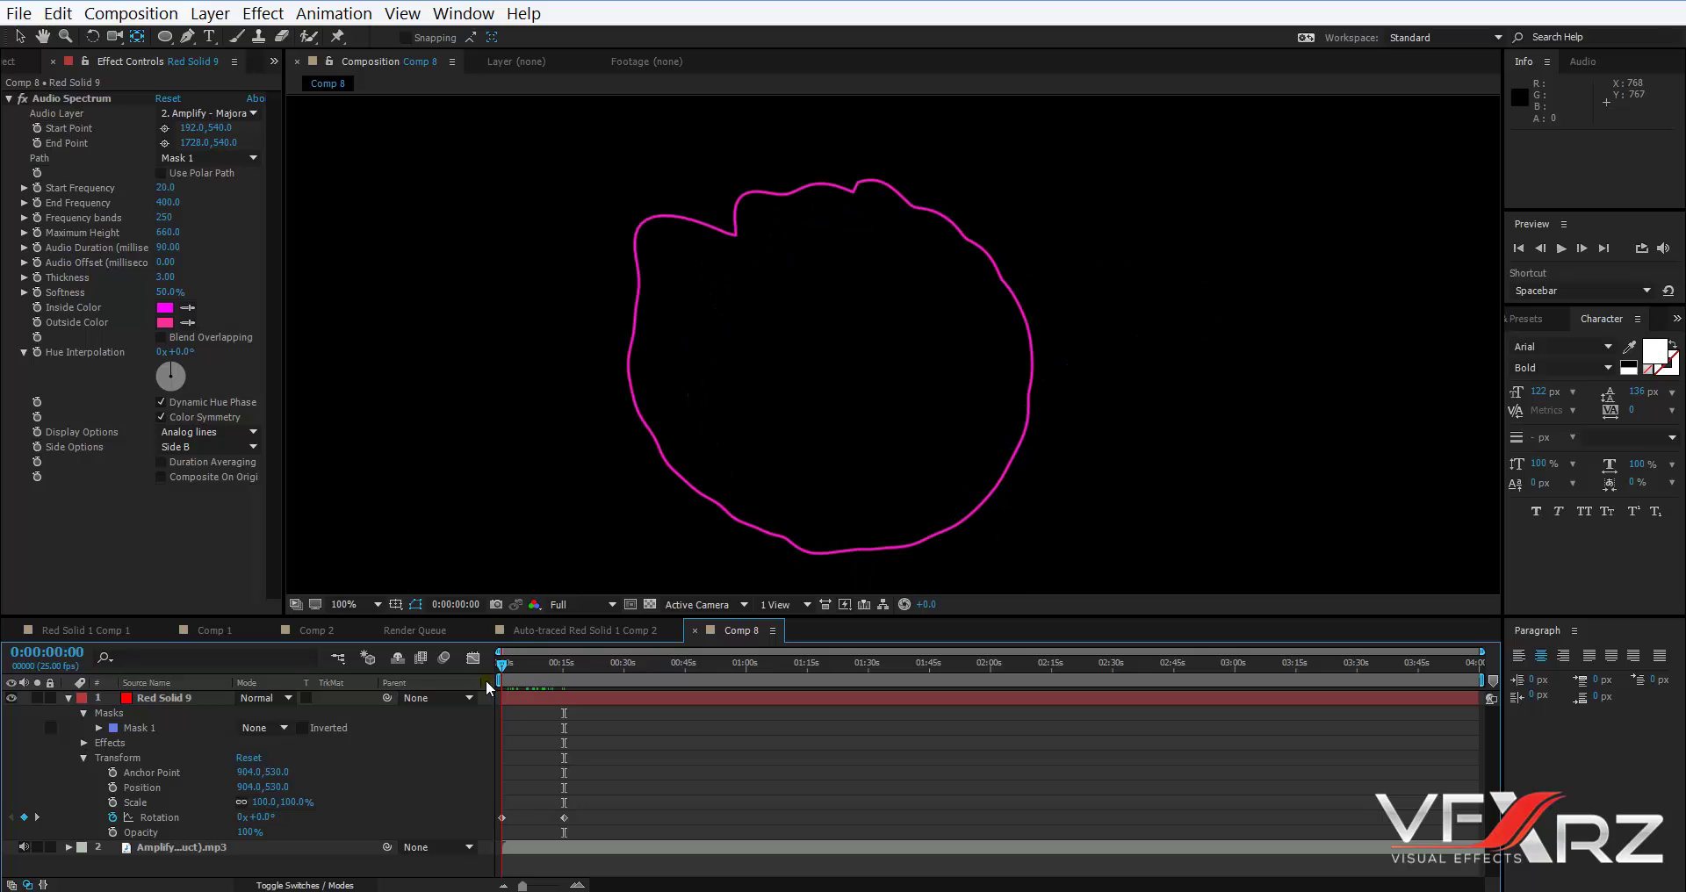
key("space")
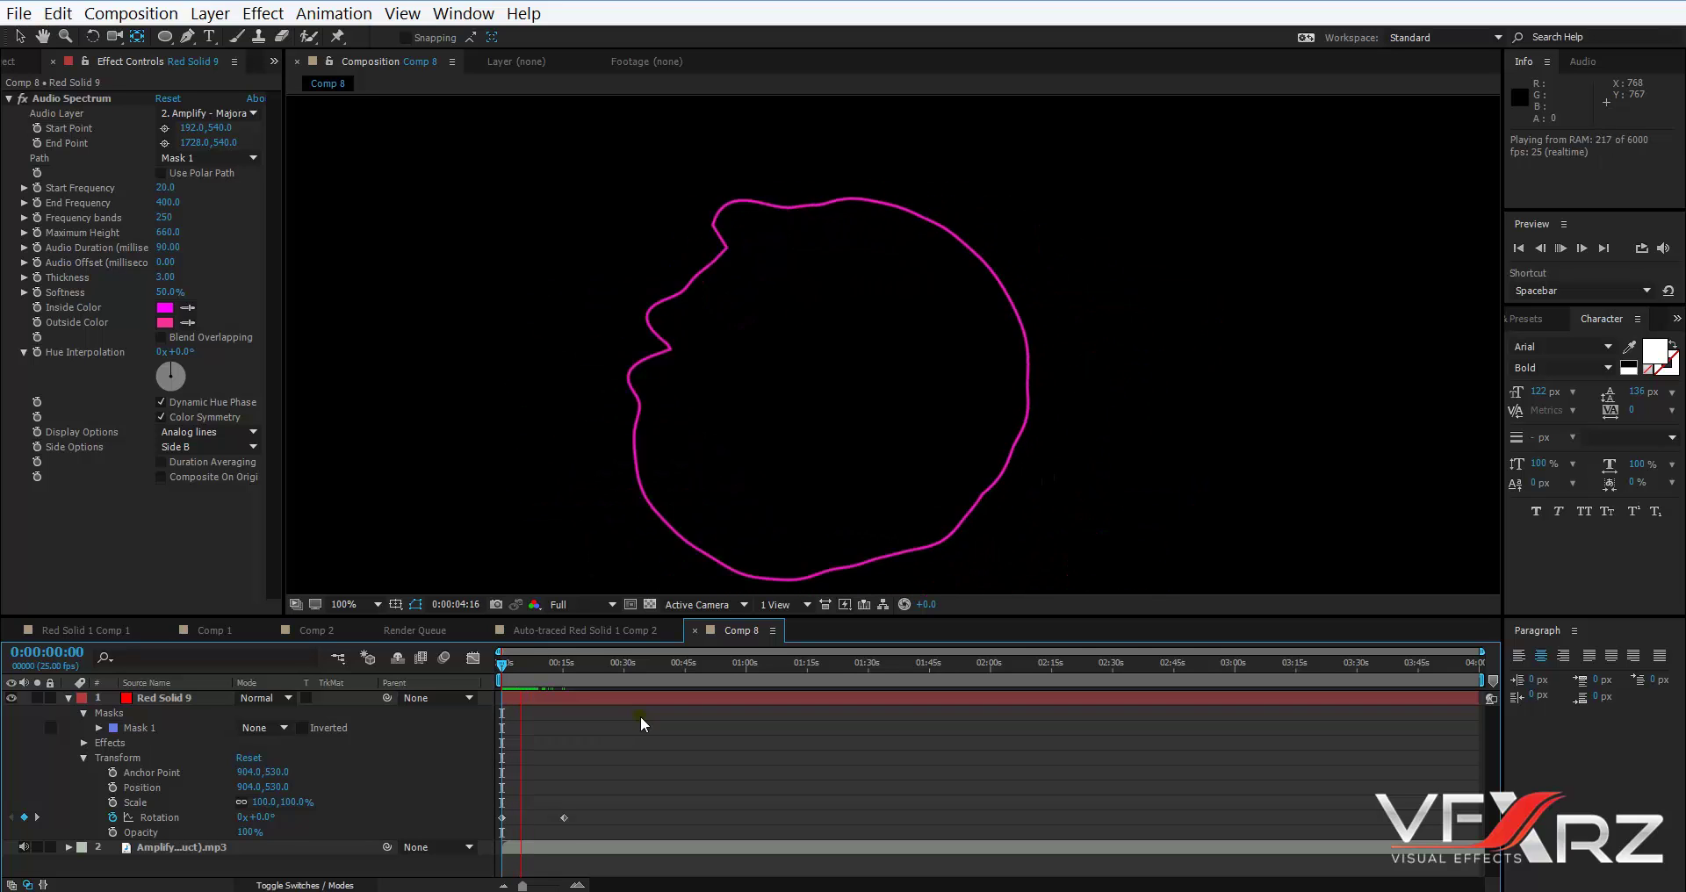
left_click(536, 669)
left_click_drag(529, 681, 524, 681)
left_click(68, 699)
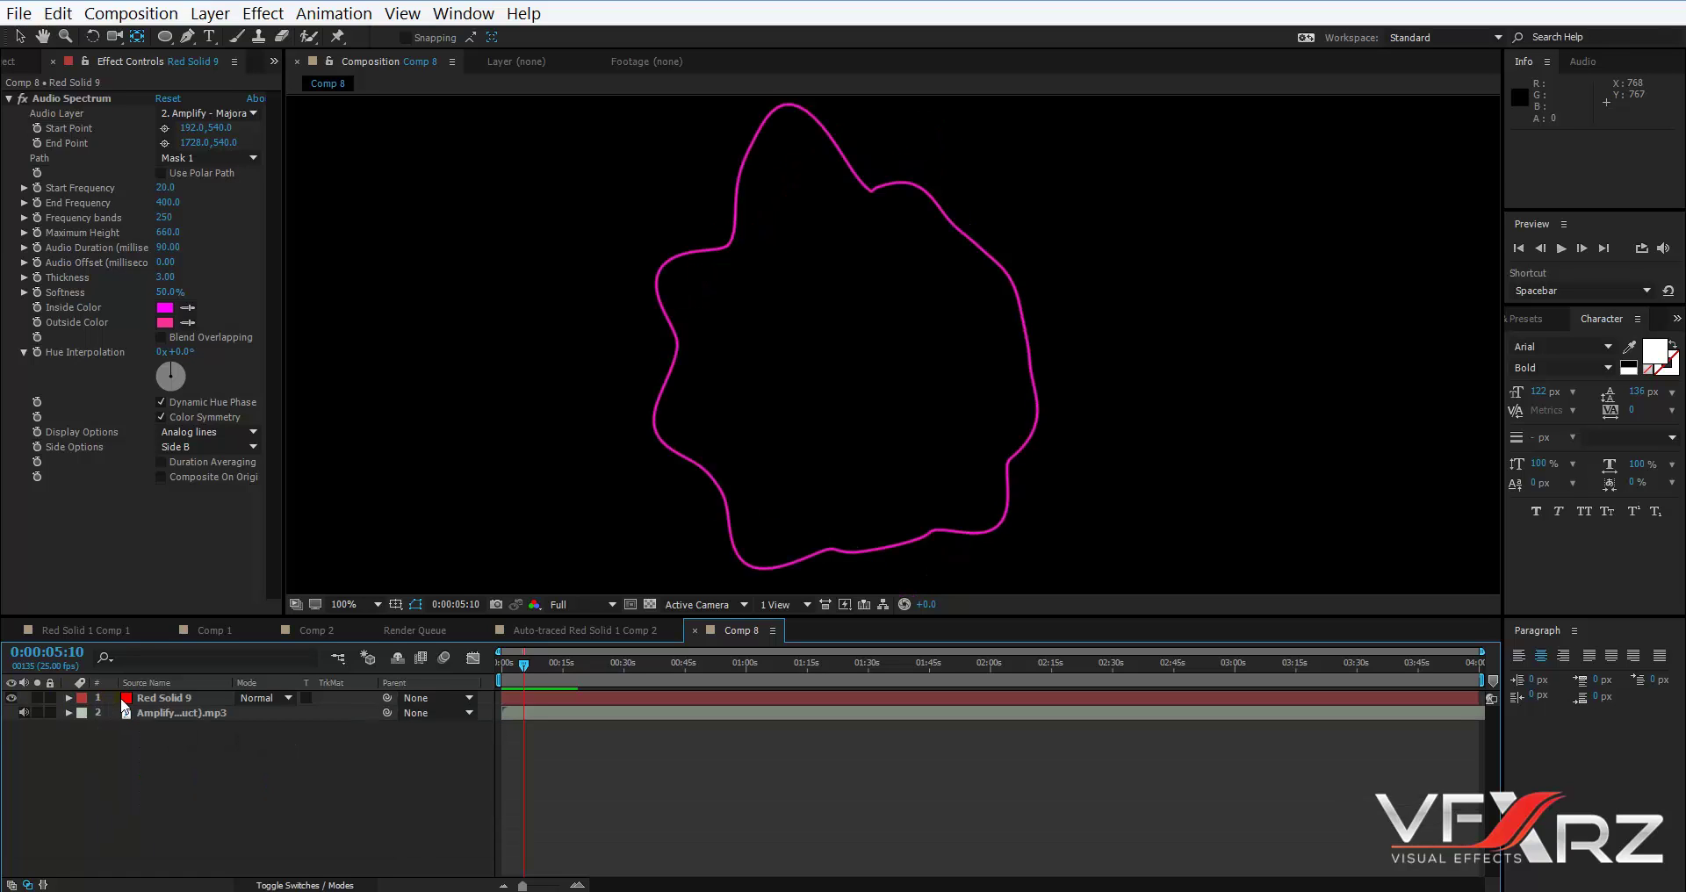
Shorten the work area to end at 0:00:15:18 and return to the start of the composition.
left_click(124, 702)
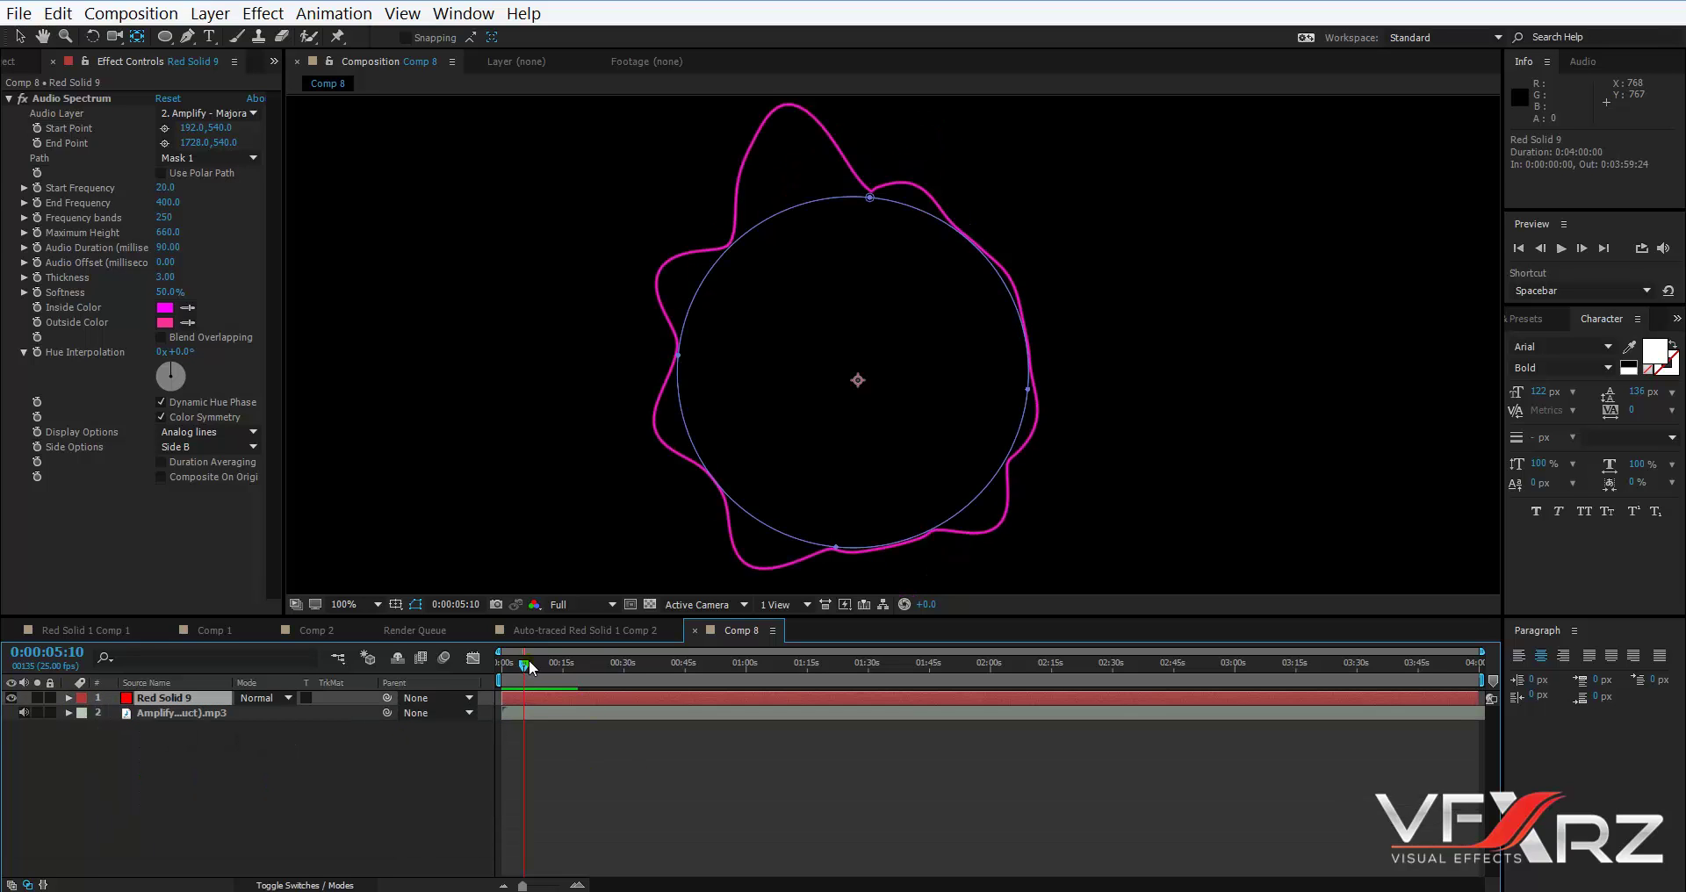
left_click_drag(529, 661, 566, 678)
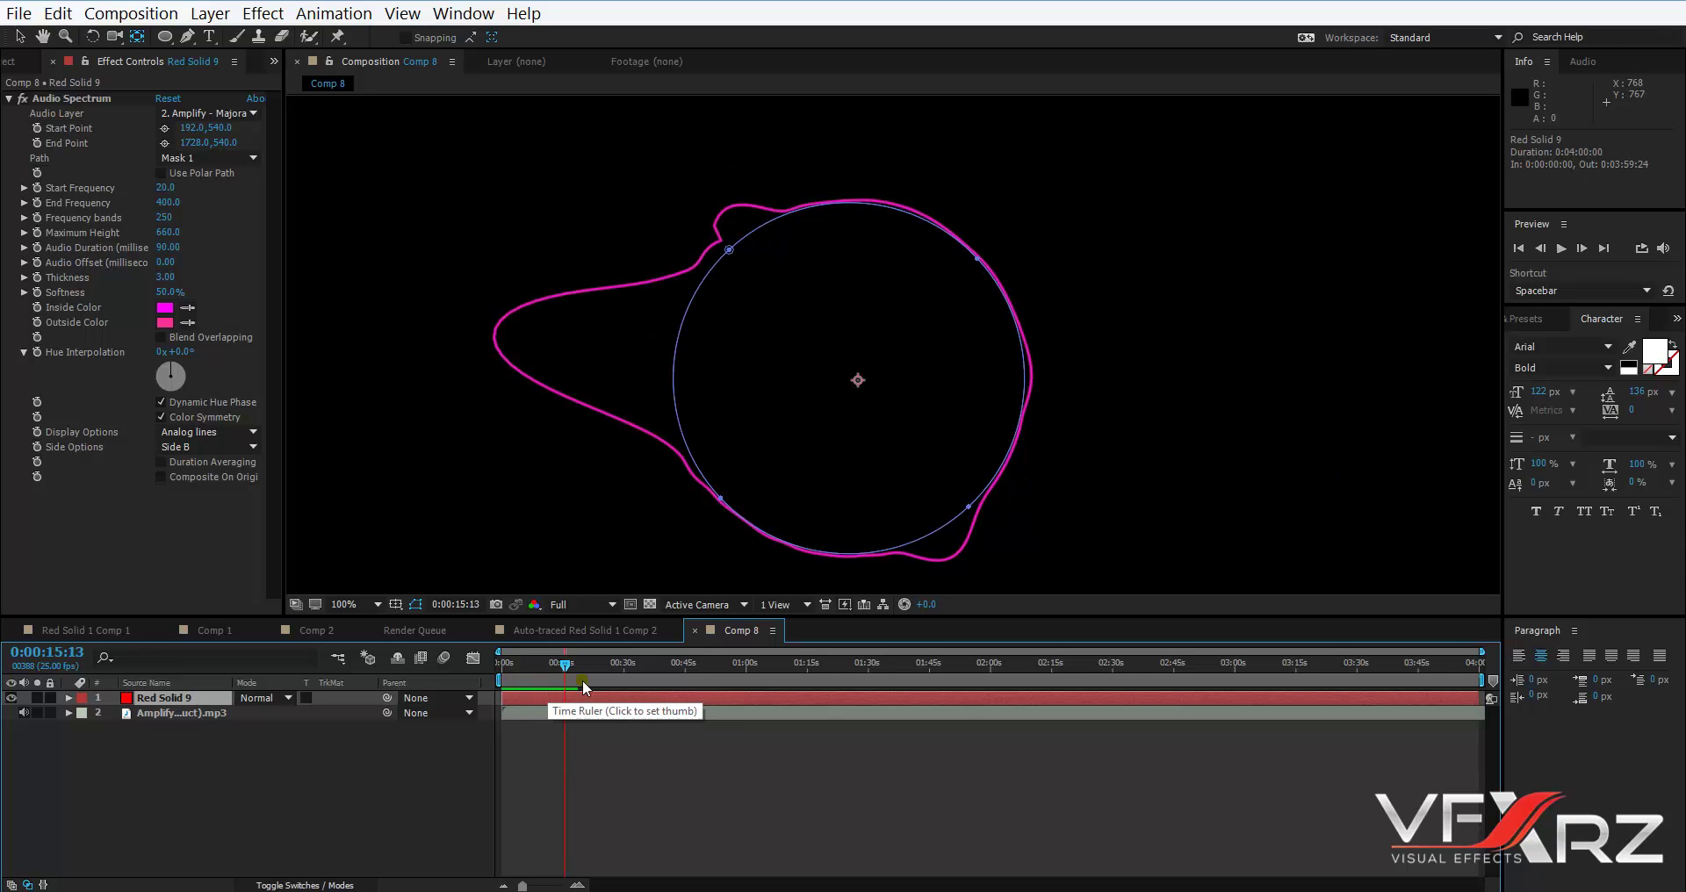
left_click_drag(1477, 680, 565, 755)
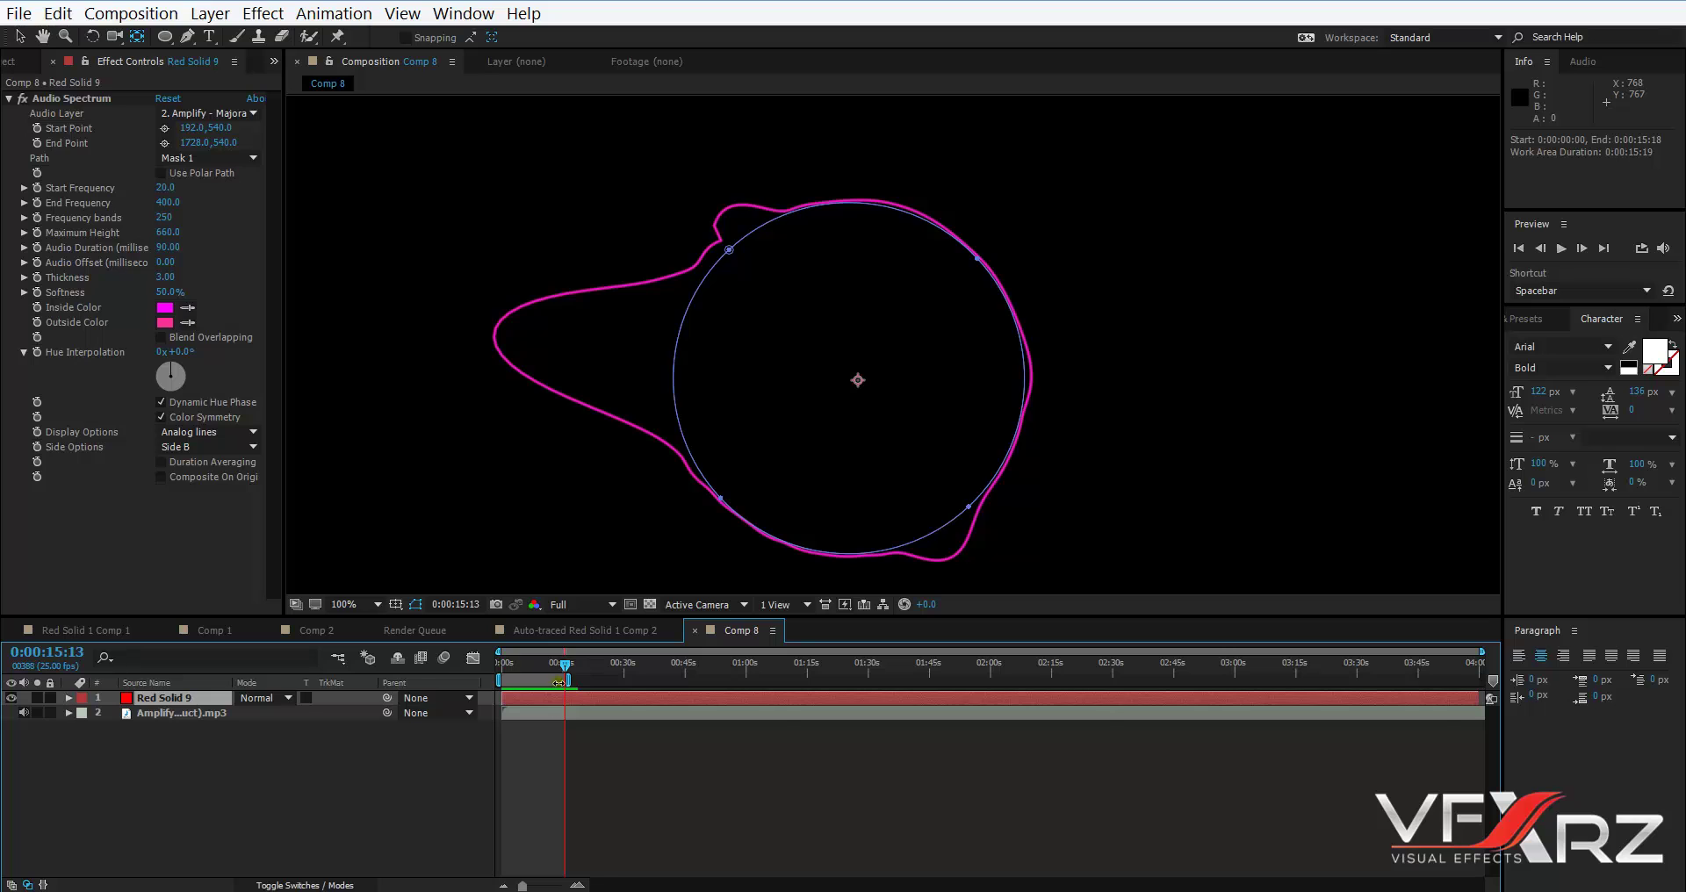
left_click_drag(553, 671, 501, 677)
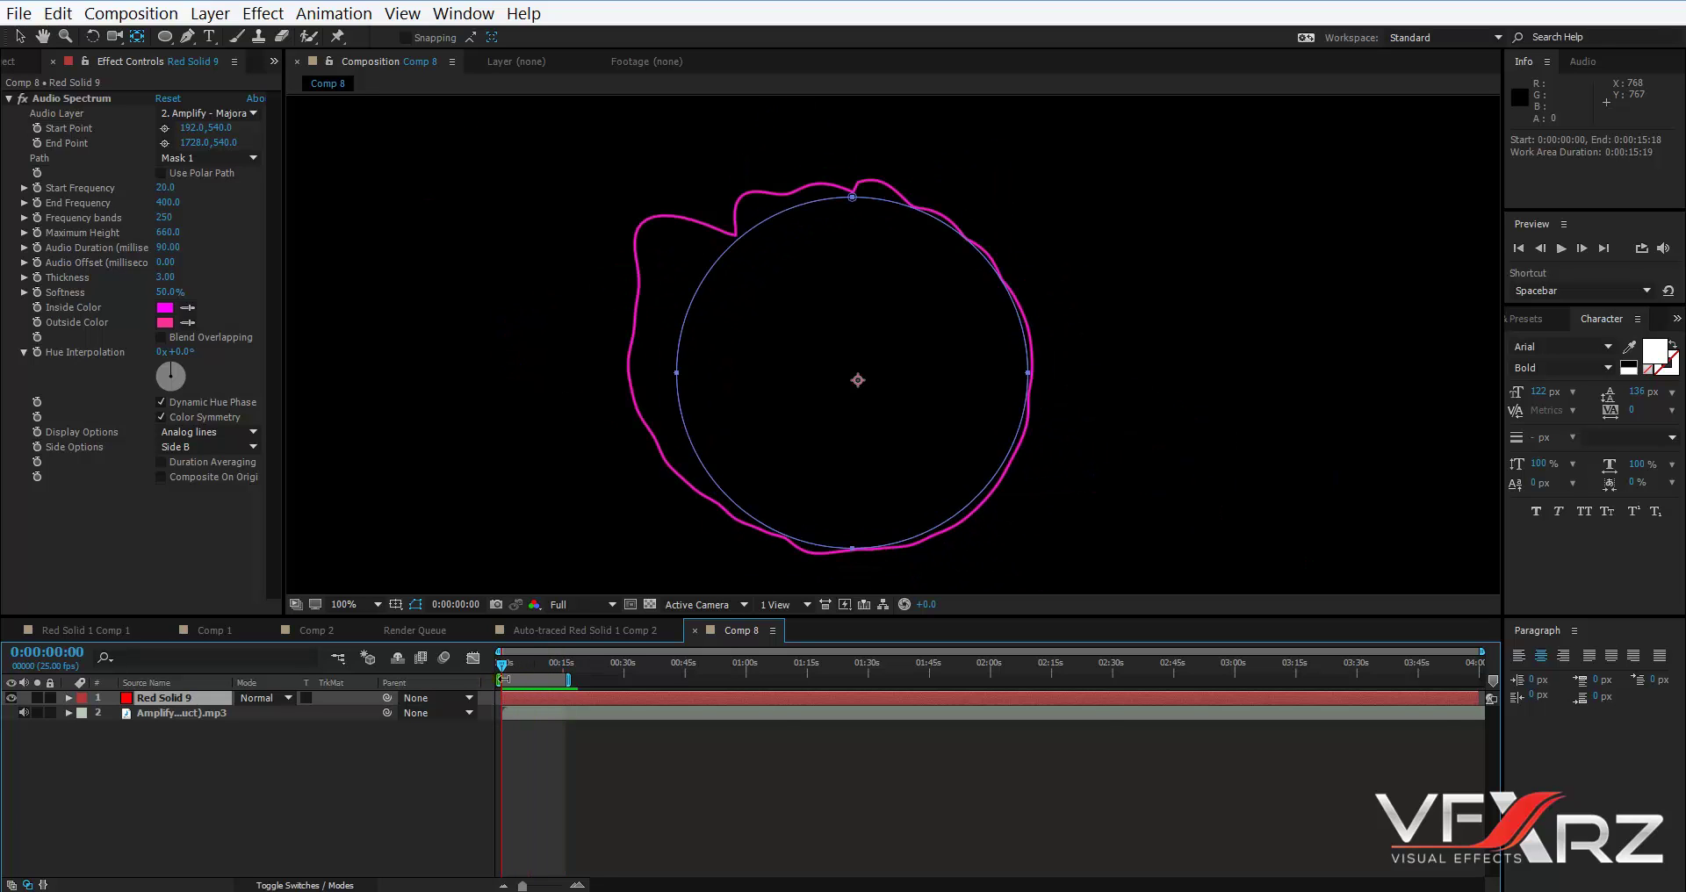
Auto-trace the red solid over the work area using the Red channel, applying the result to a new layer.
left_click(162, 698)
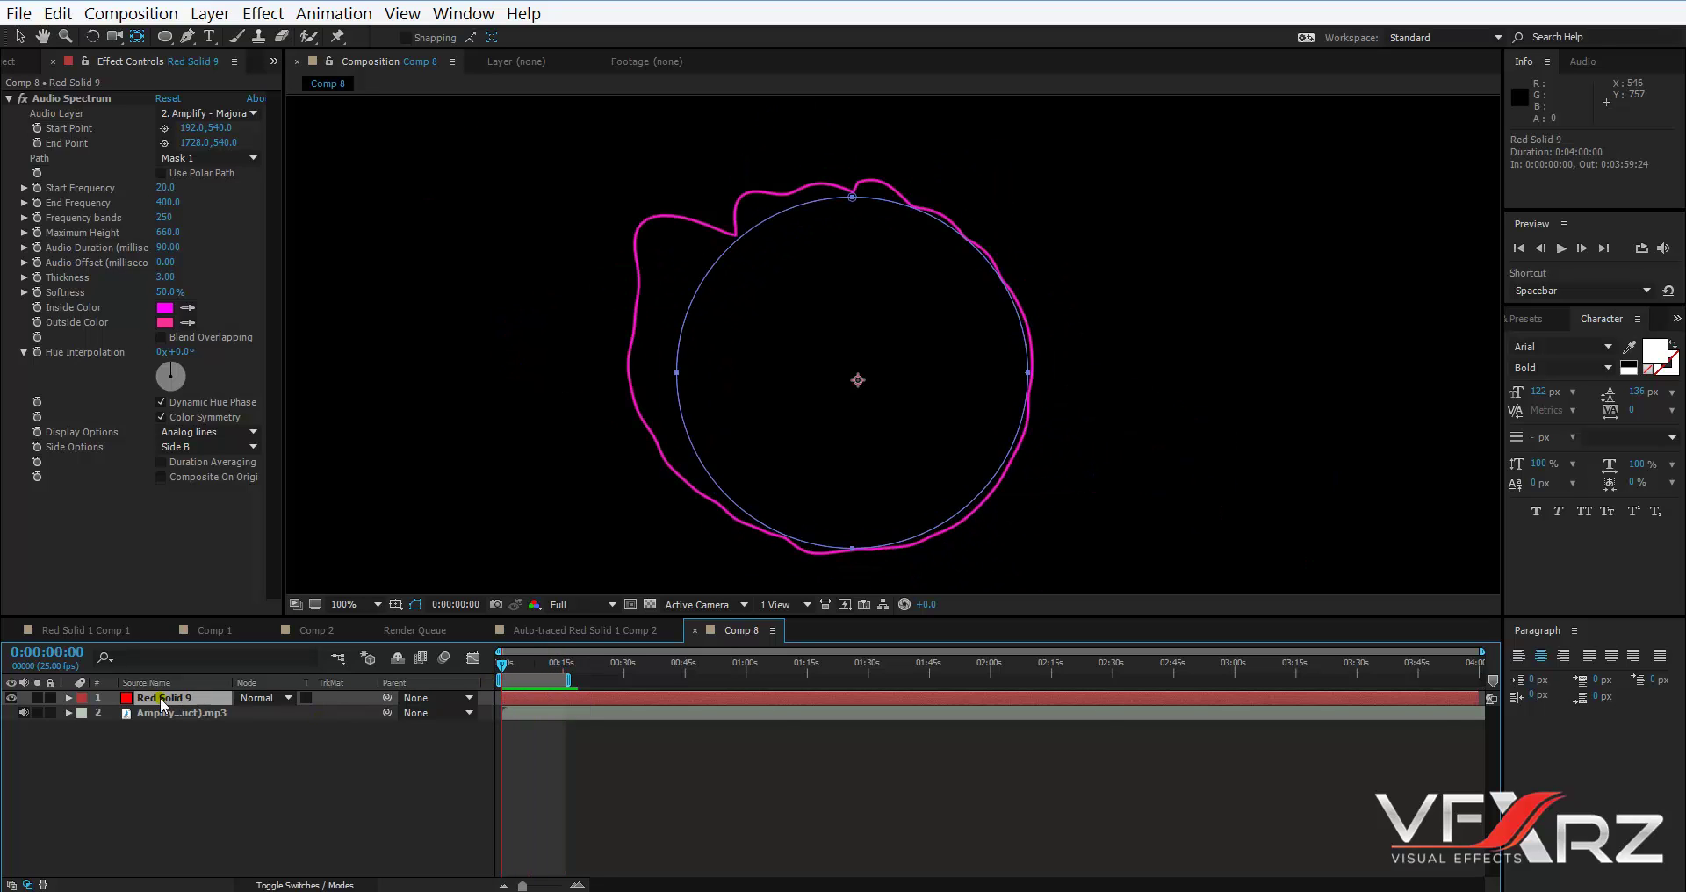
left_click(210, 13)
mouse_move(439, 39)
left_click(708, 40)
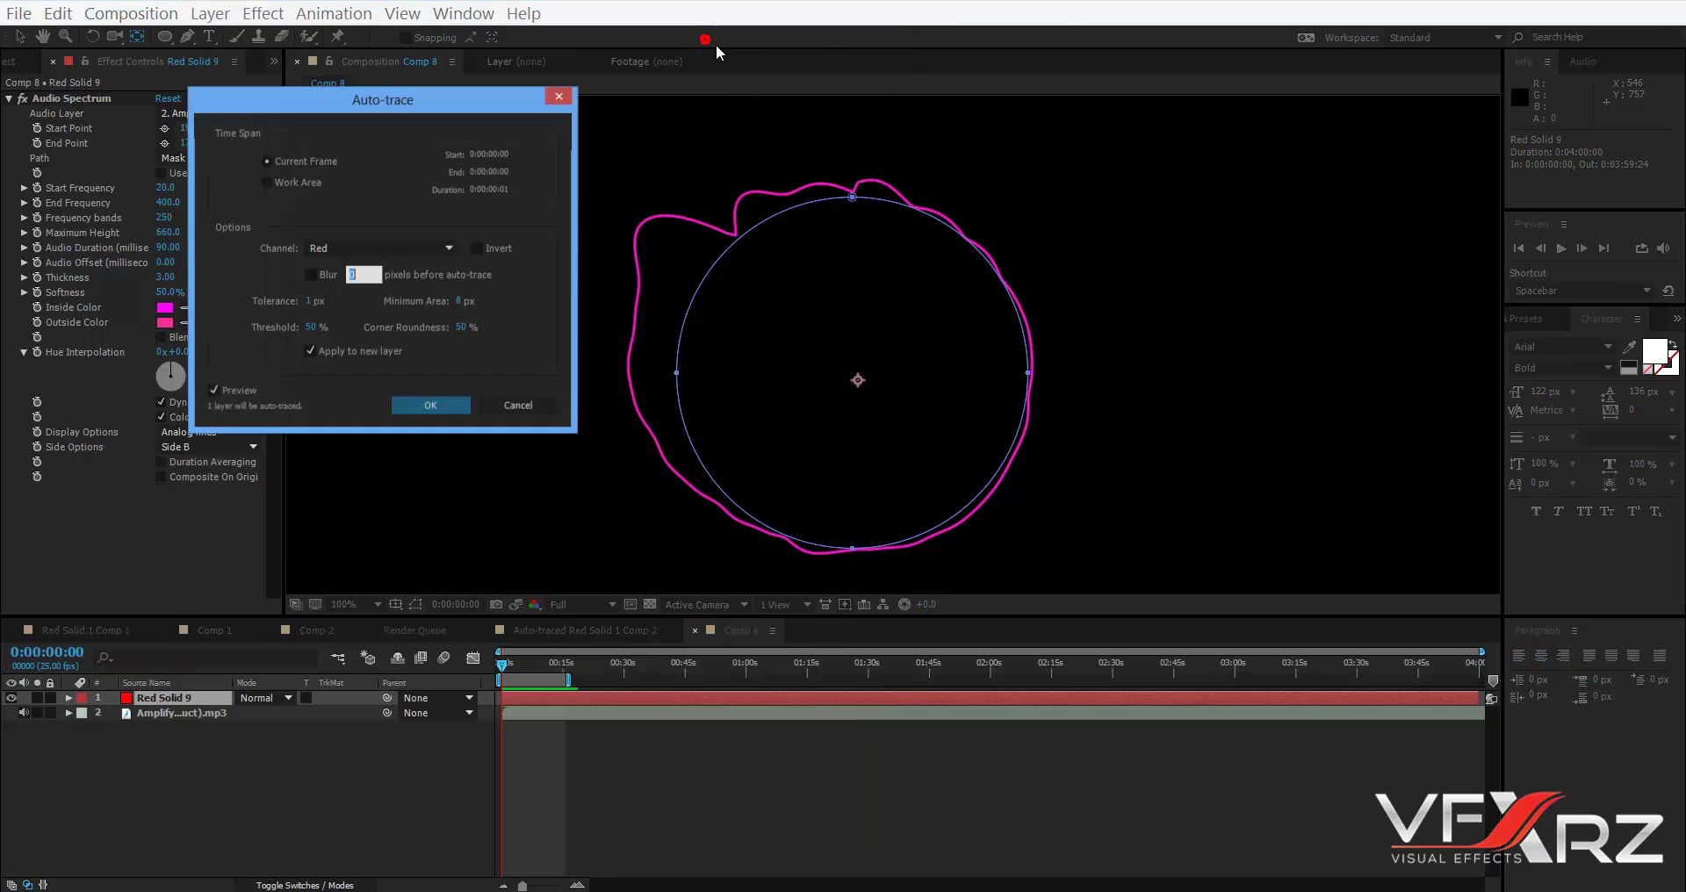
left_click(267, 182)
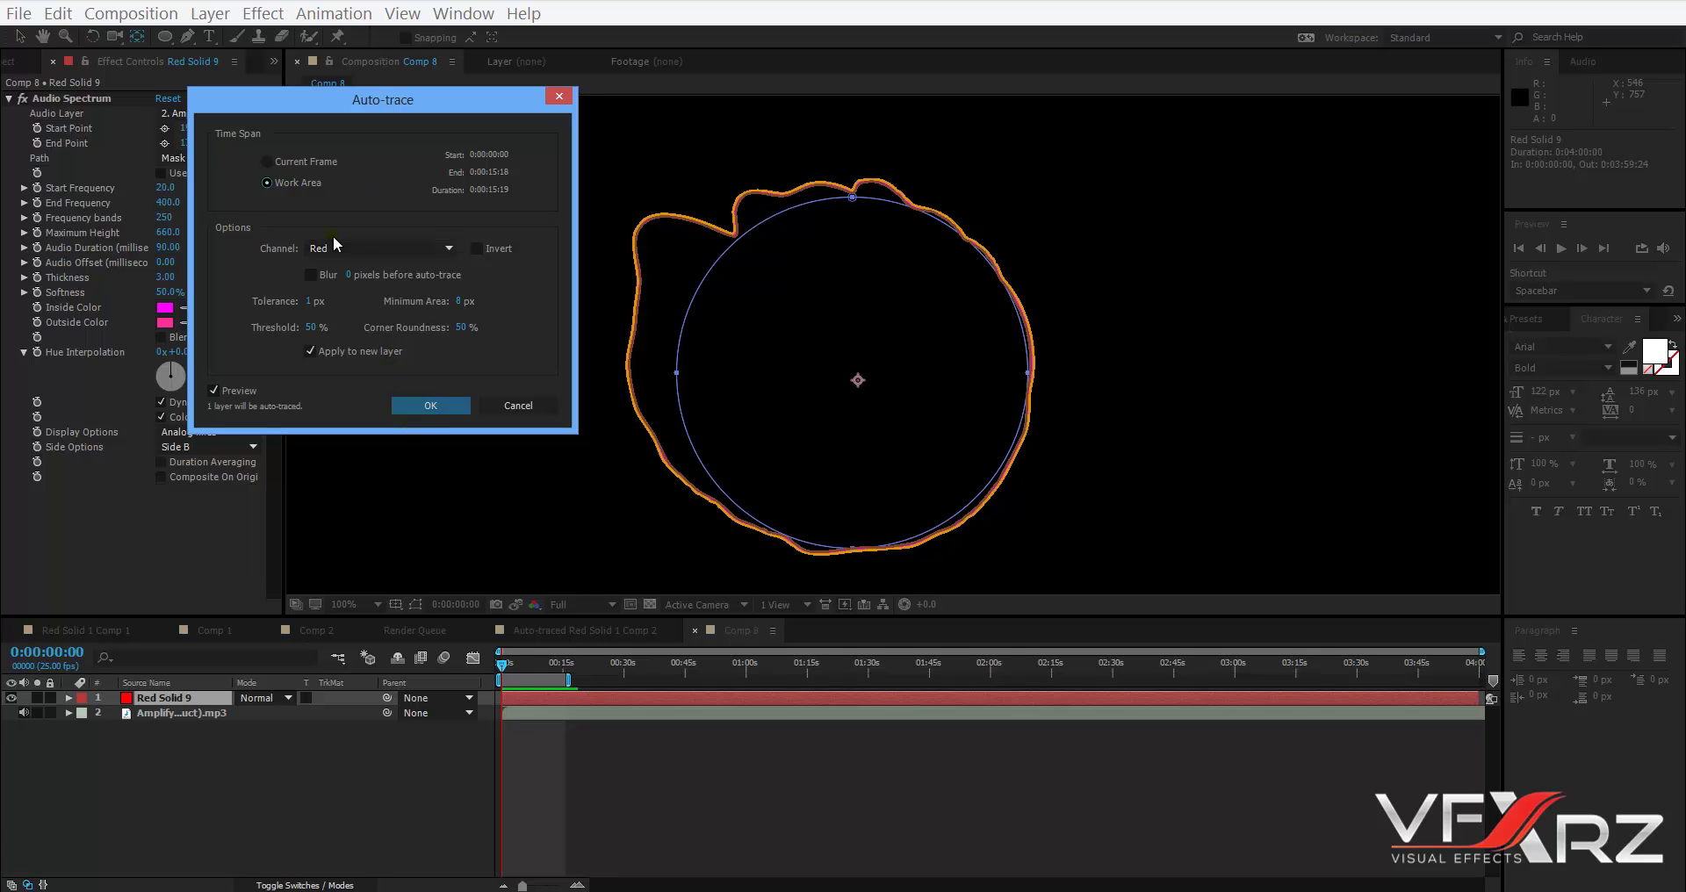
left_click(416, 411)
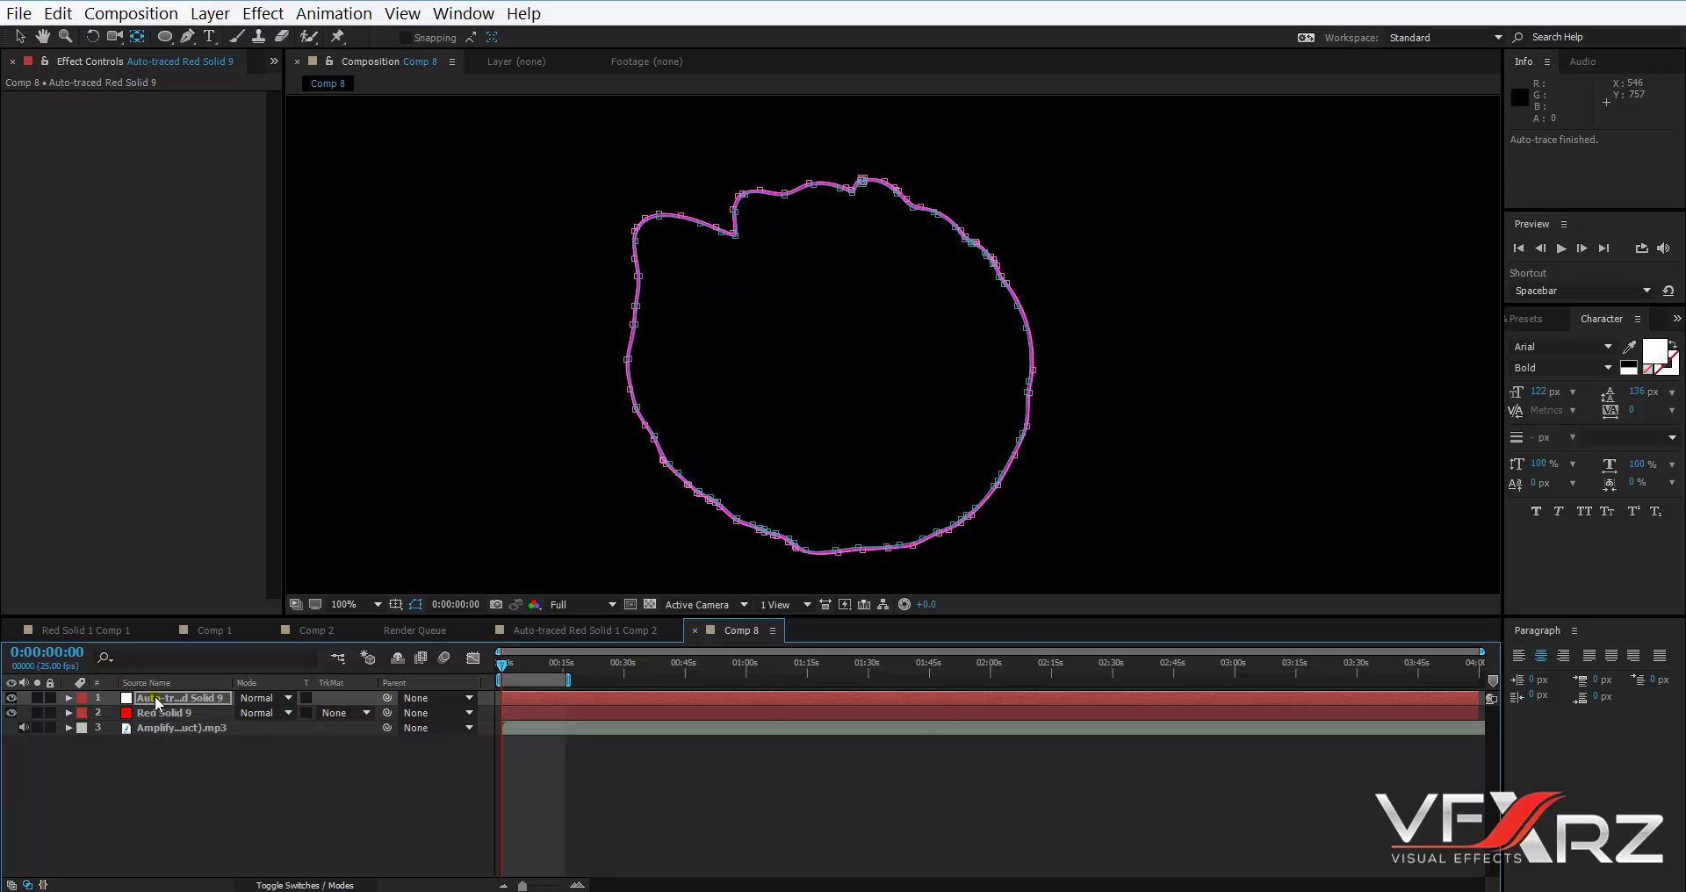
Examine Mask 1 and Mask 2 on the auto-traced layer, and collapse its properties.
left_click(154, 695)
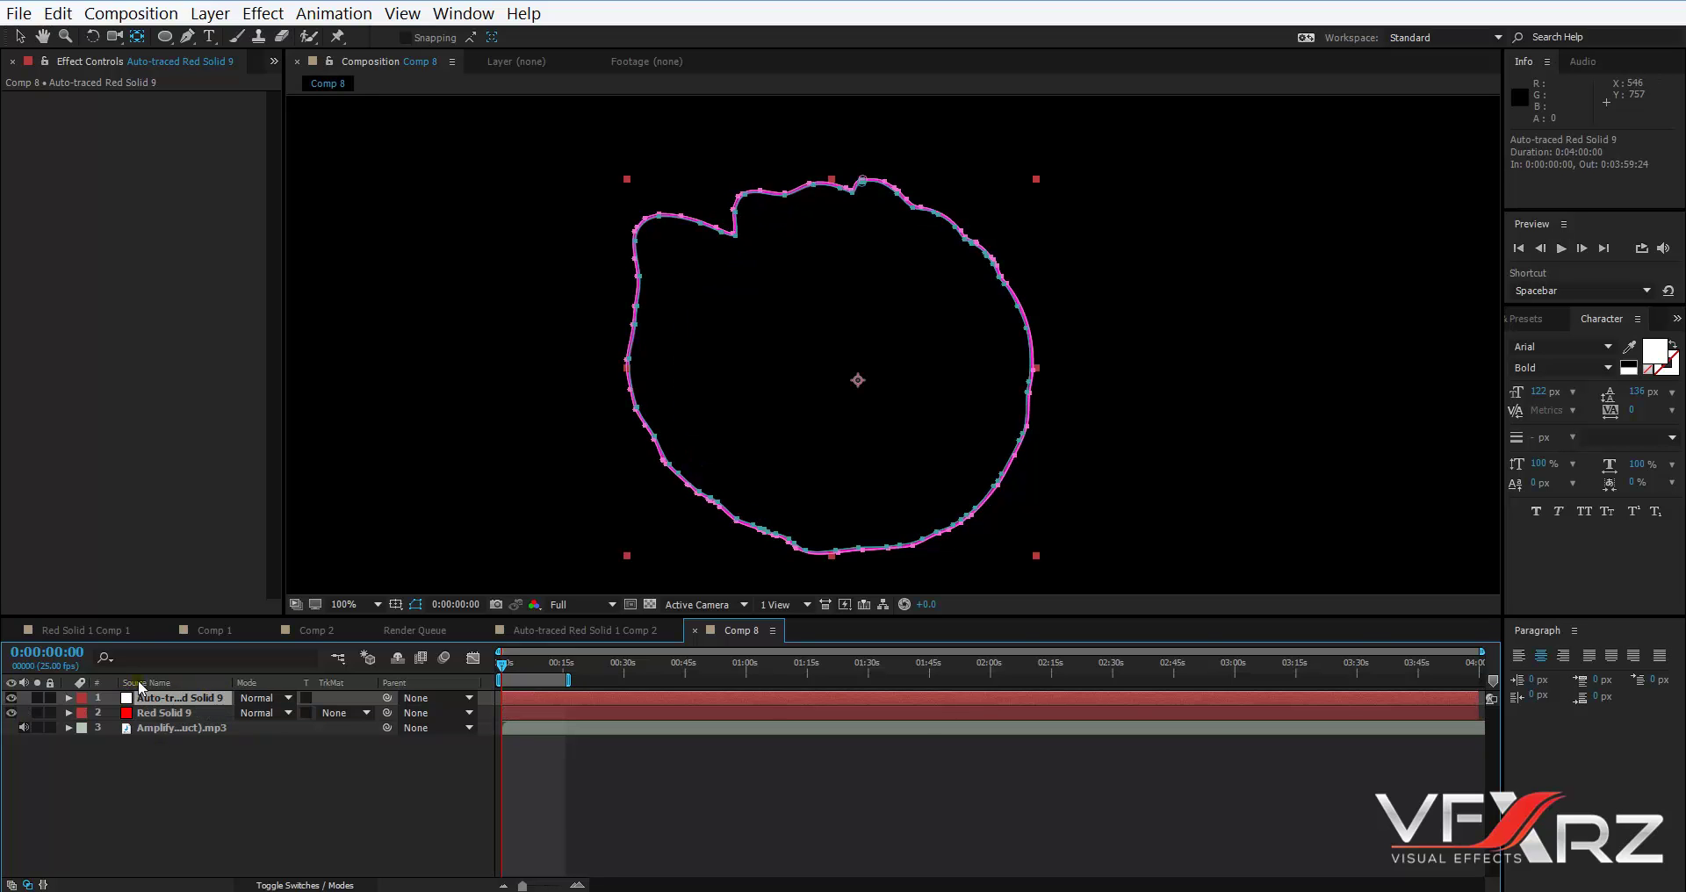
left_click(67, 698)
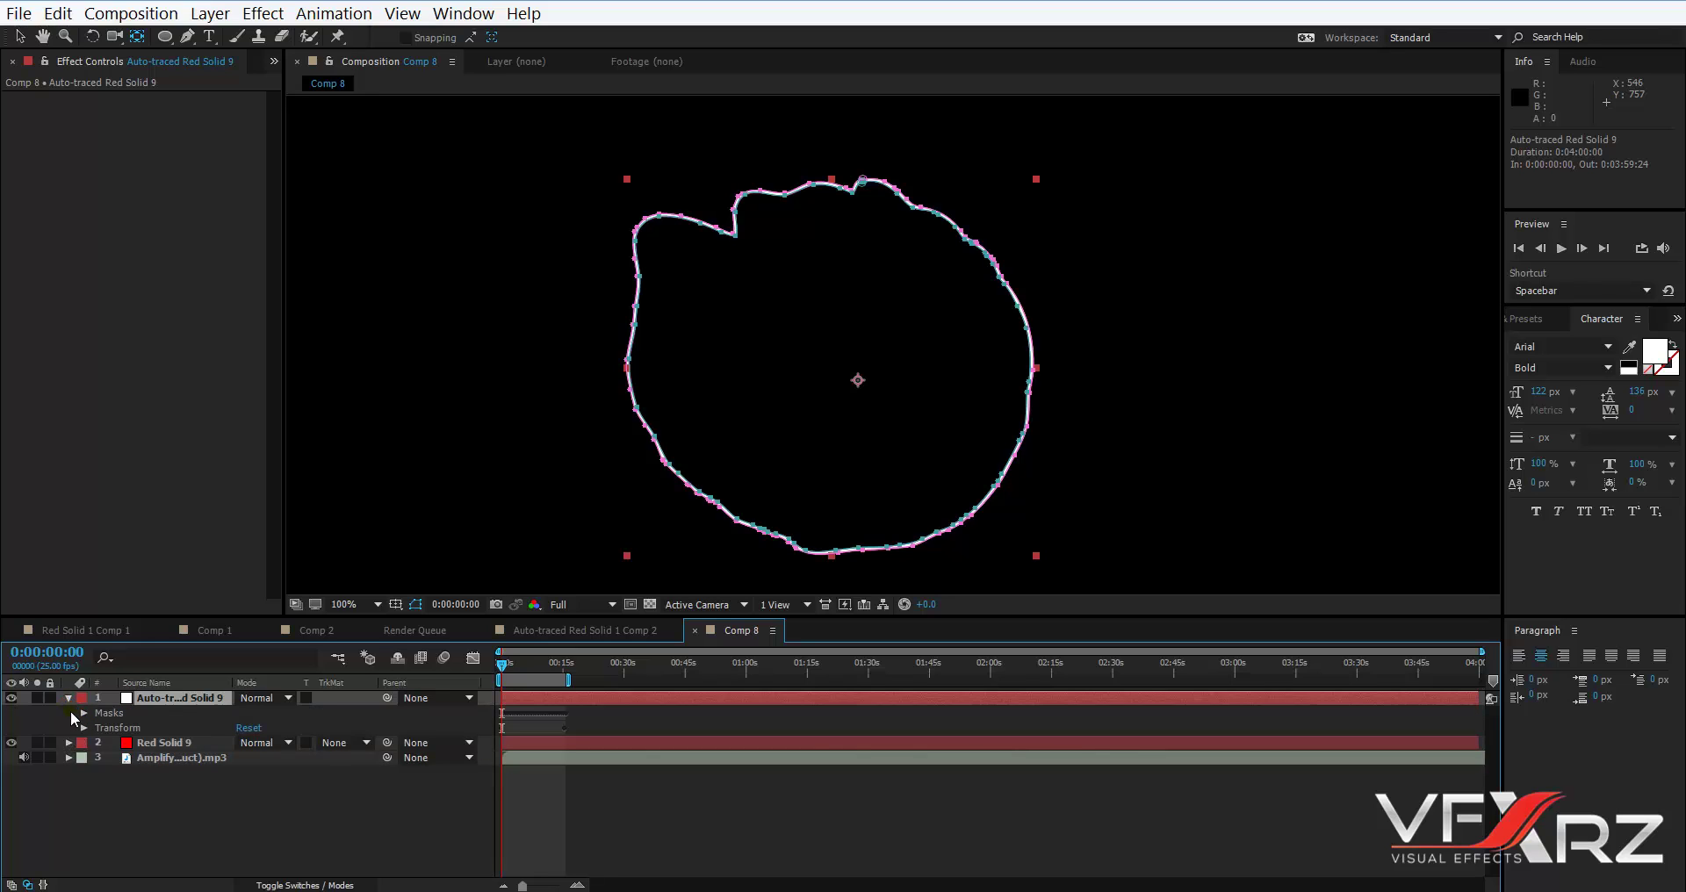
left_click(76, 709)
left_click(81, 712)
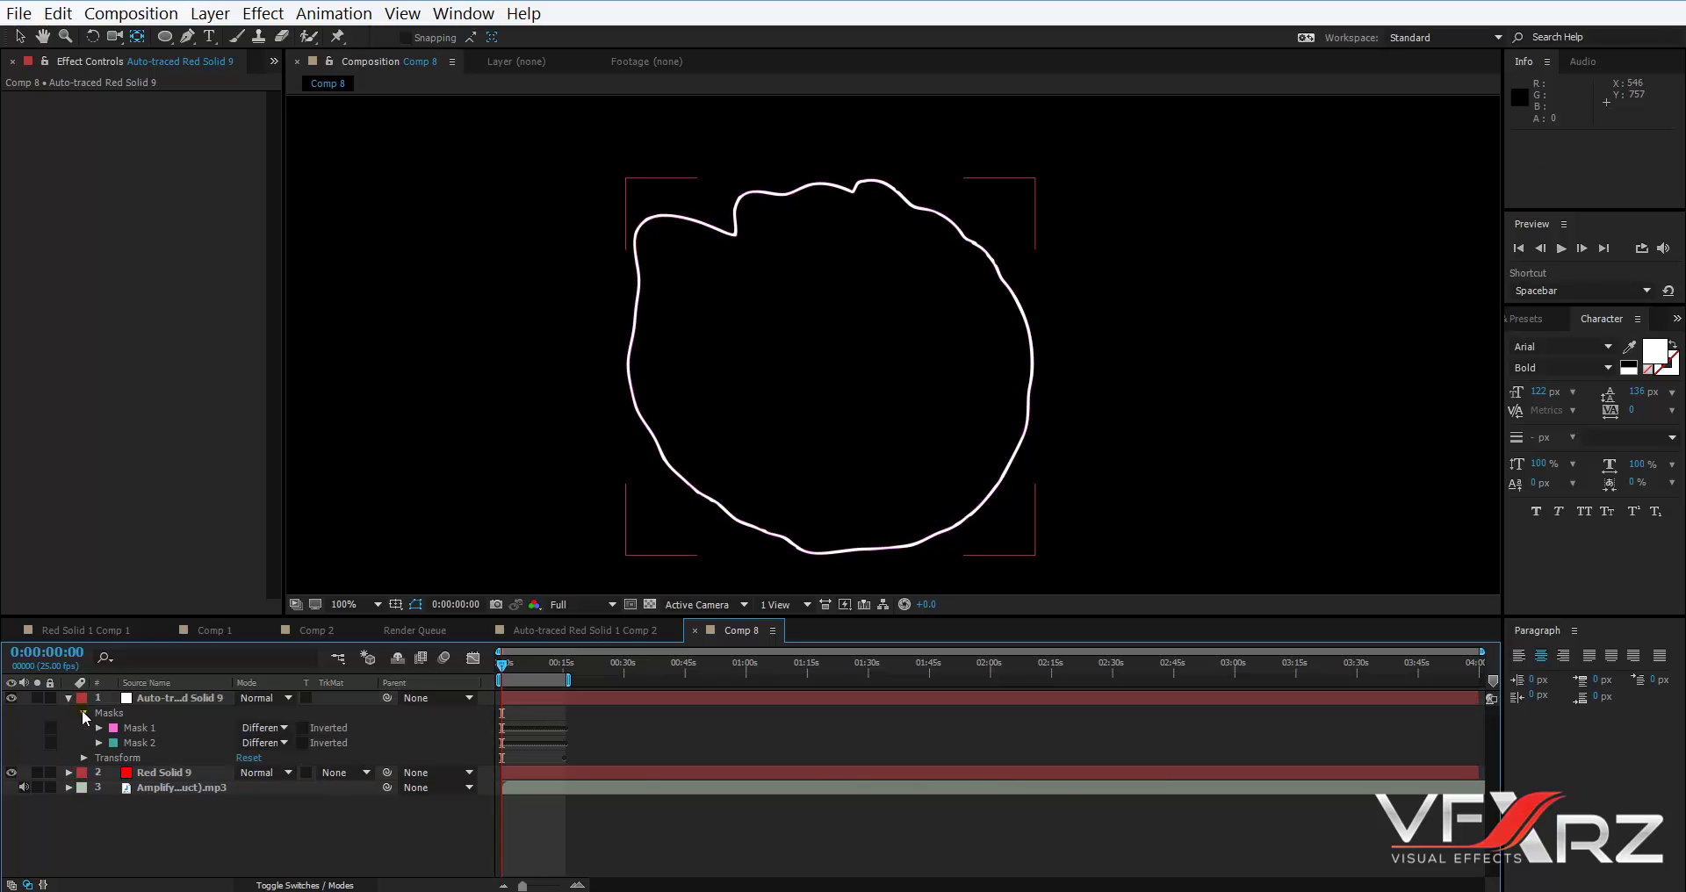
left_click(165, 730)
left_click(163, 742)
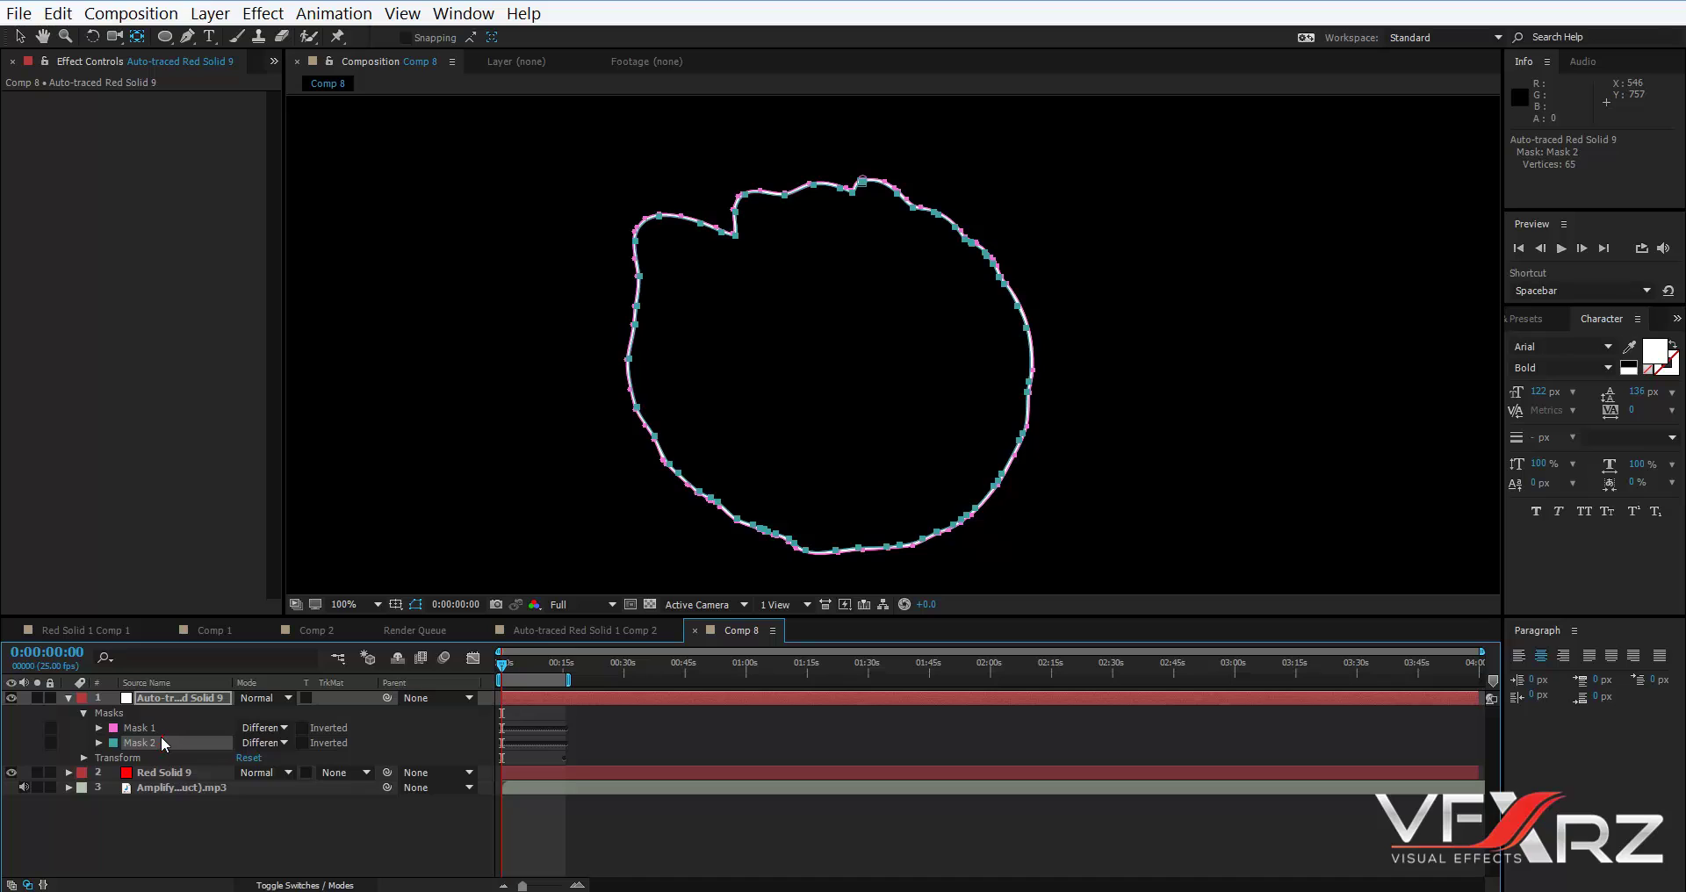
left_click(161, 728)
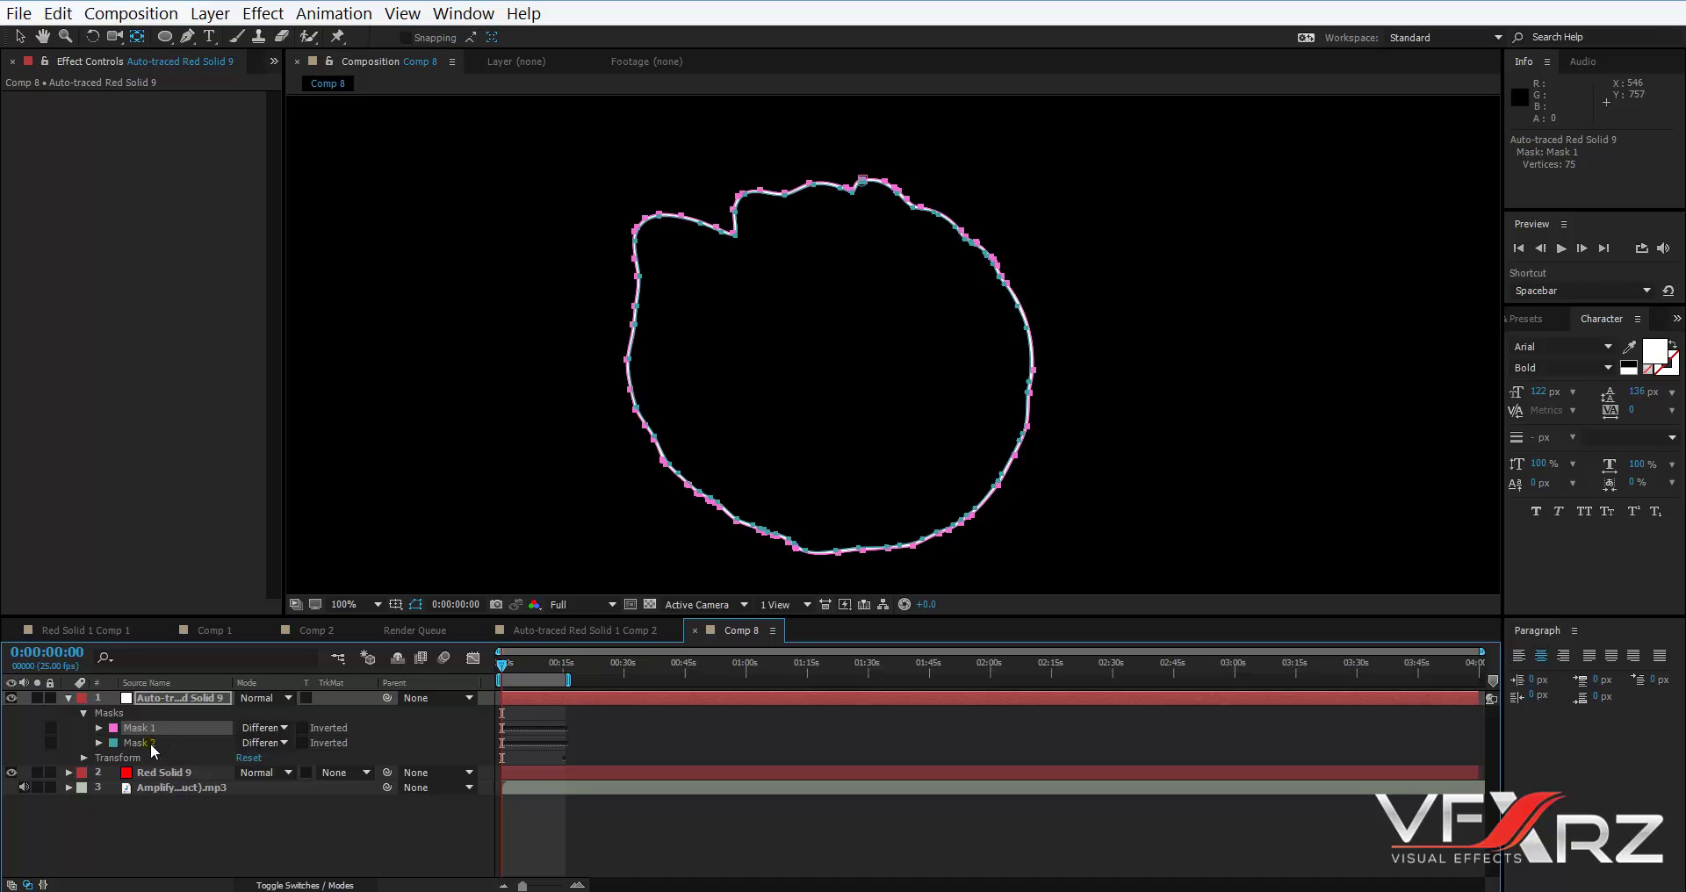
left_click(149, 743)
left_click(68, 699)
Hide the original red solid and scrub to 0:00:07:08 to view the traced outline alone.
left_click(167, 713)
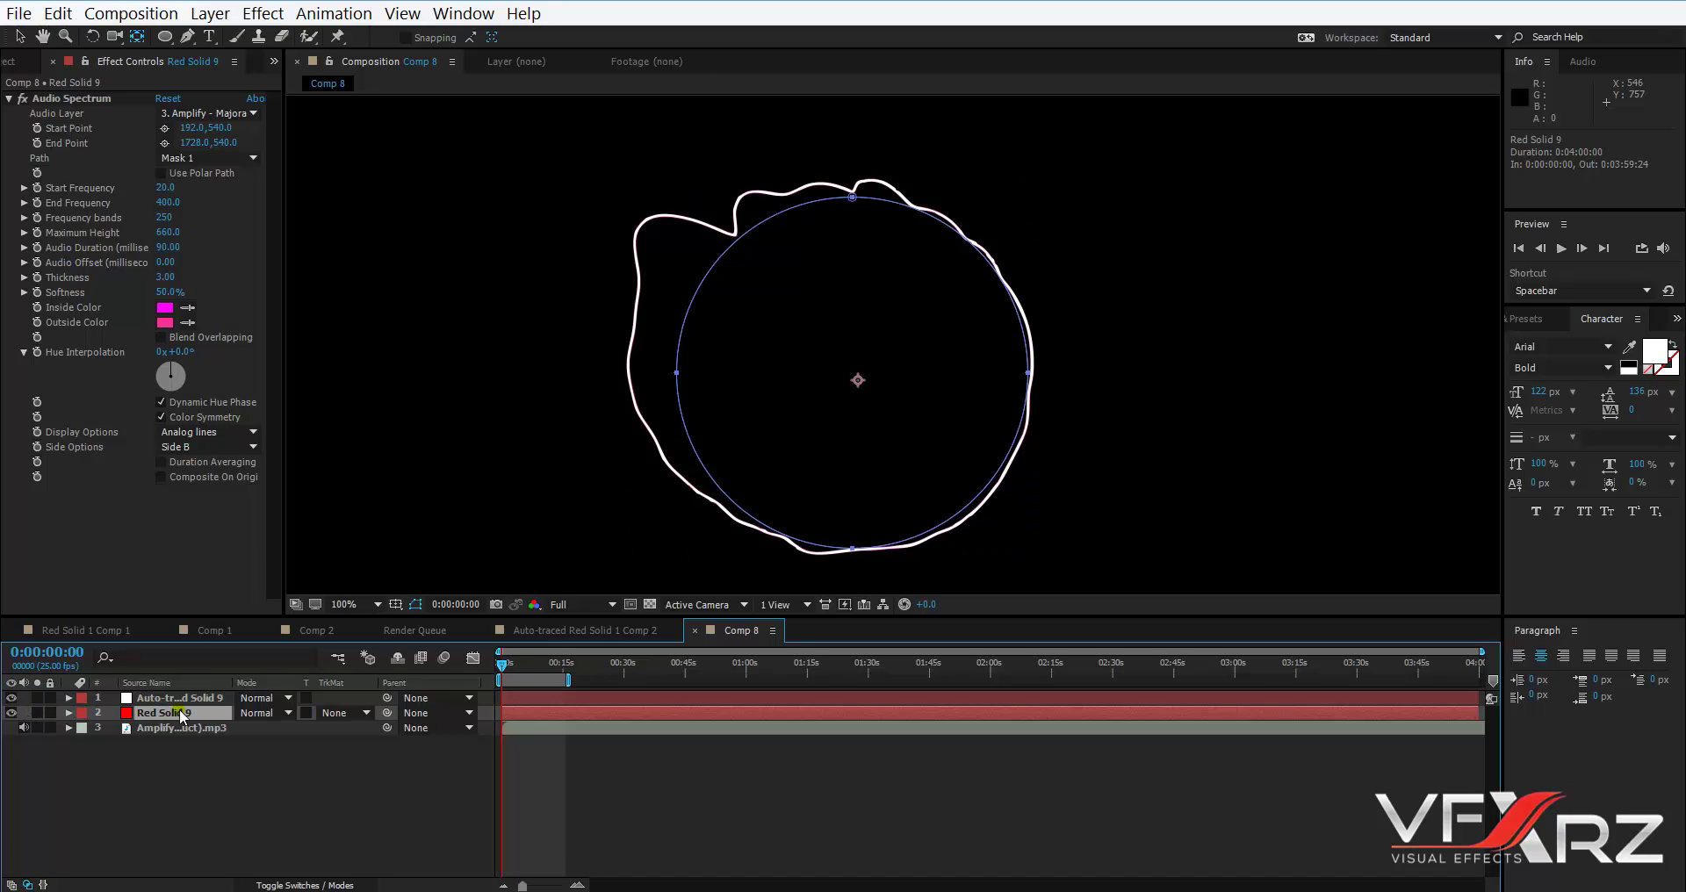
left_click(18, 712)
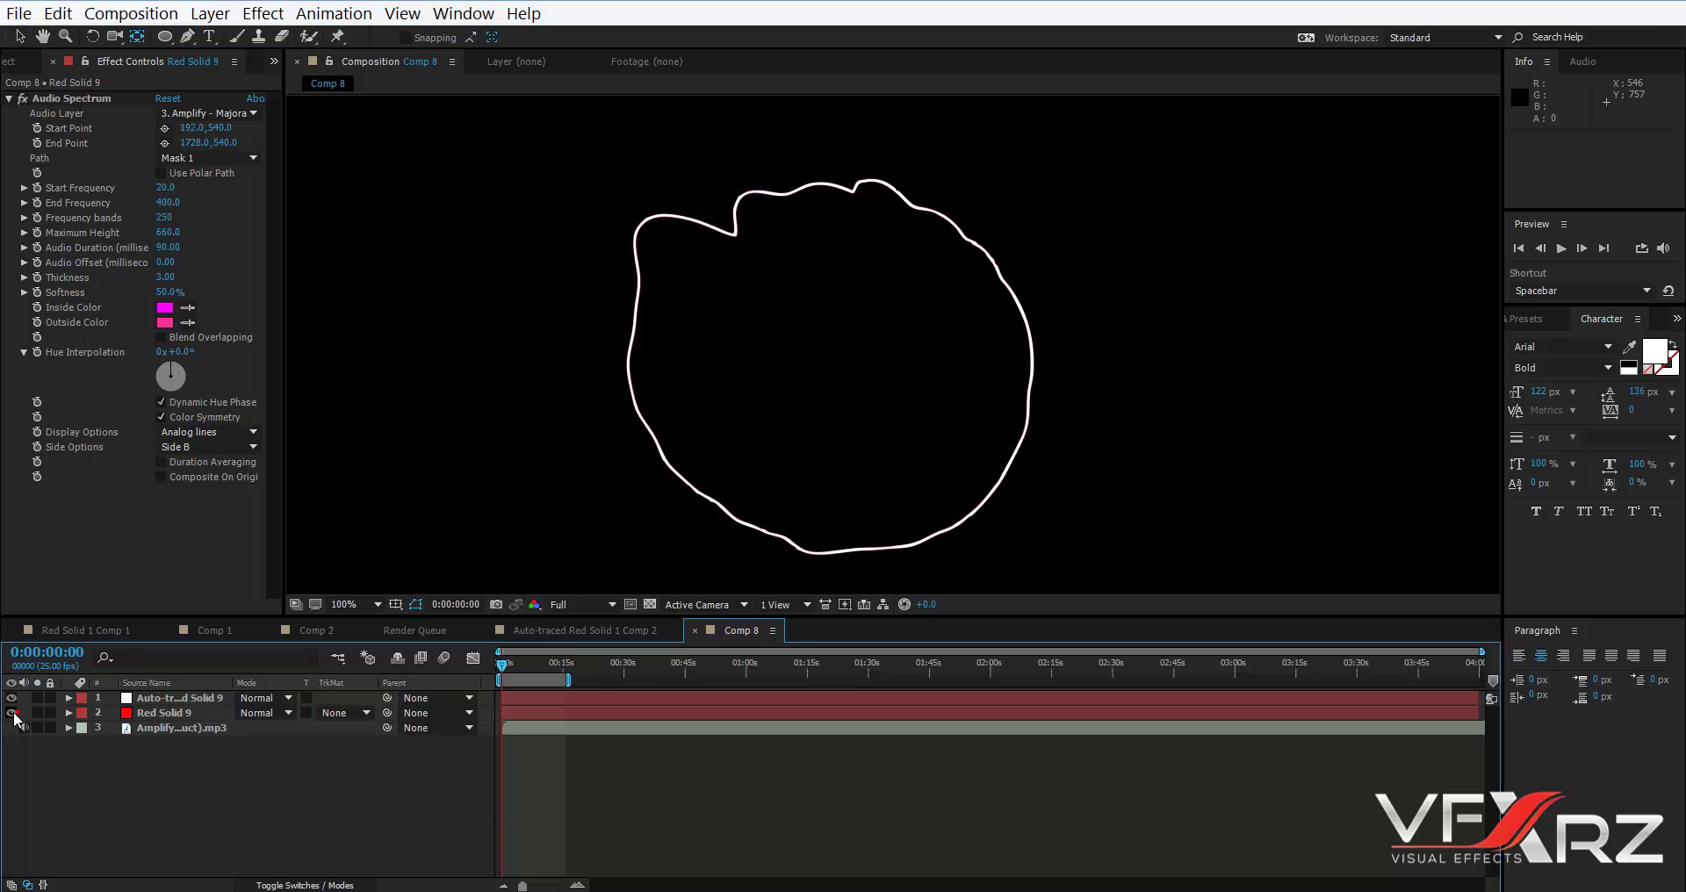
left_click(14, 712)
mouse_move(506, 662)
left_mouse_down()
mouse_move(561, 660)
mouse_move(536, 660)
left_mouse_up()
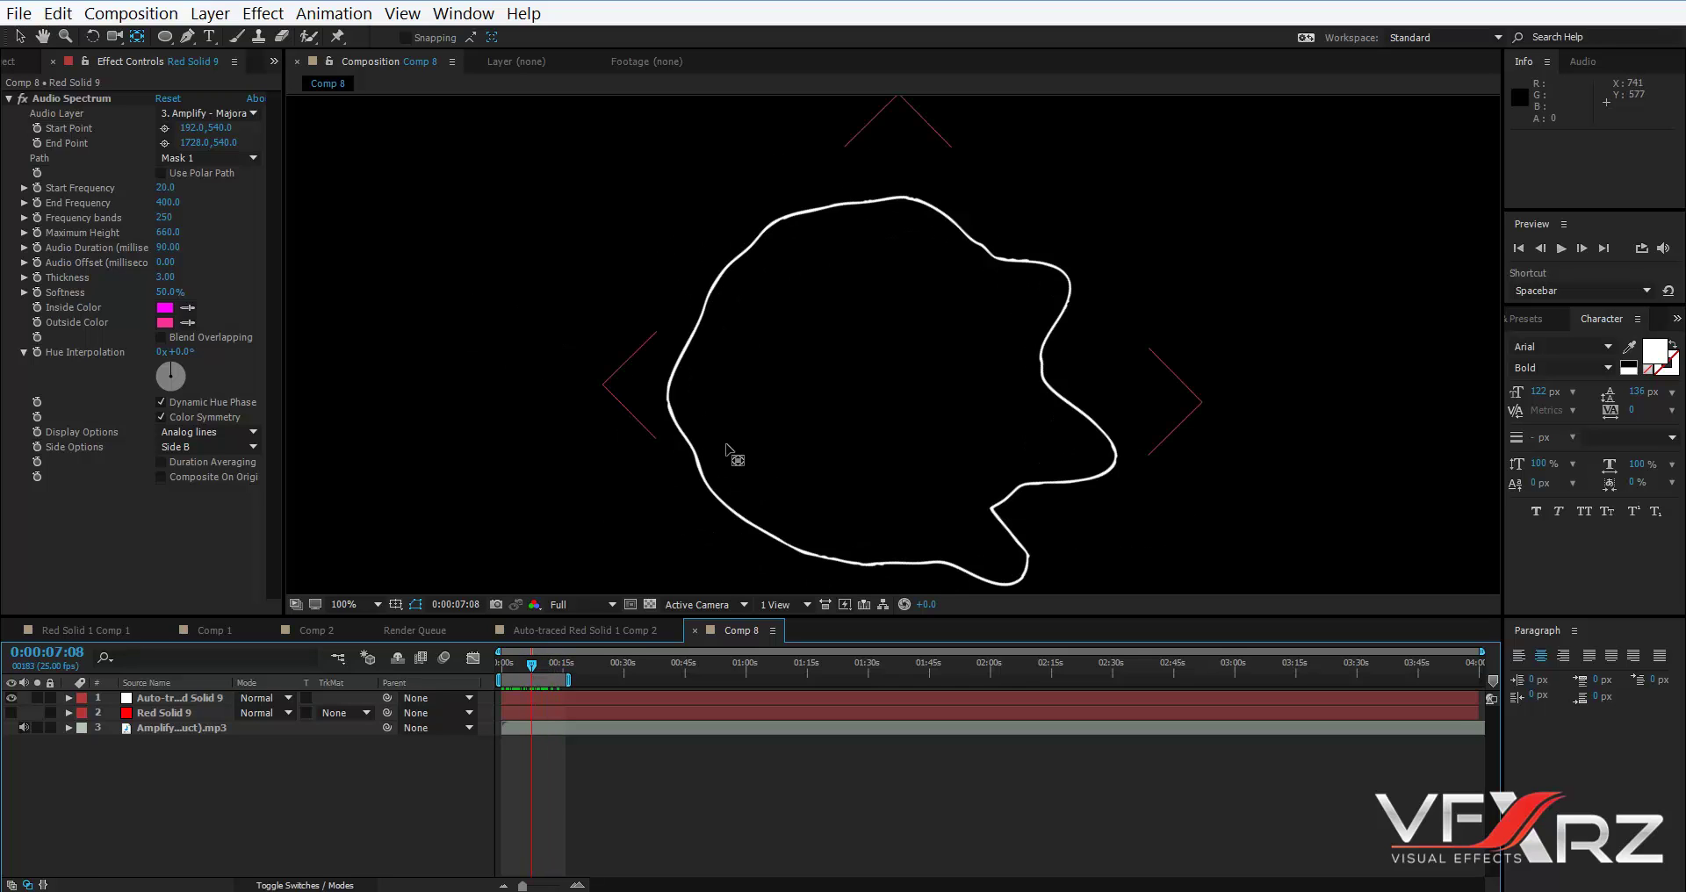
left_click(328, 669)
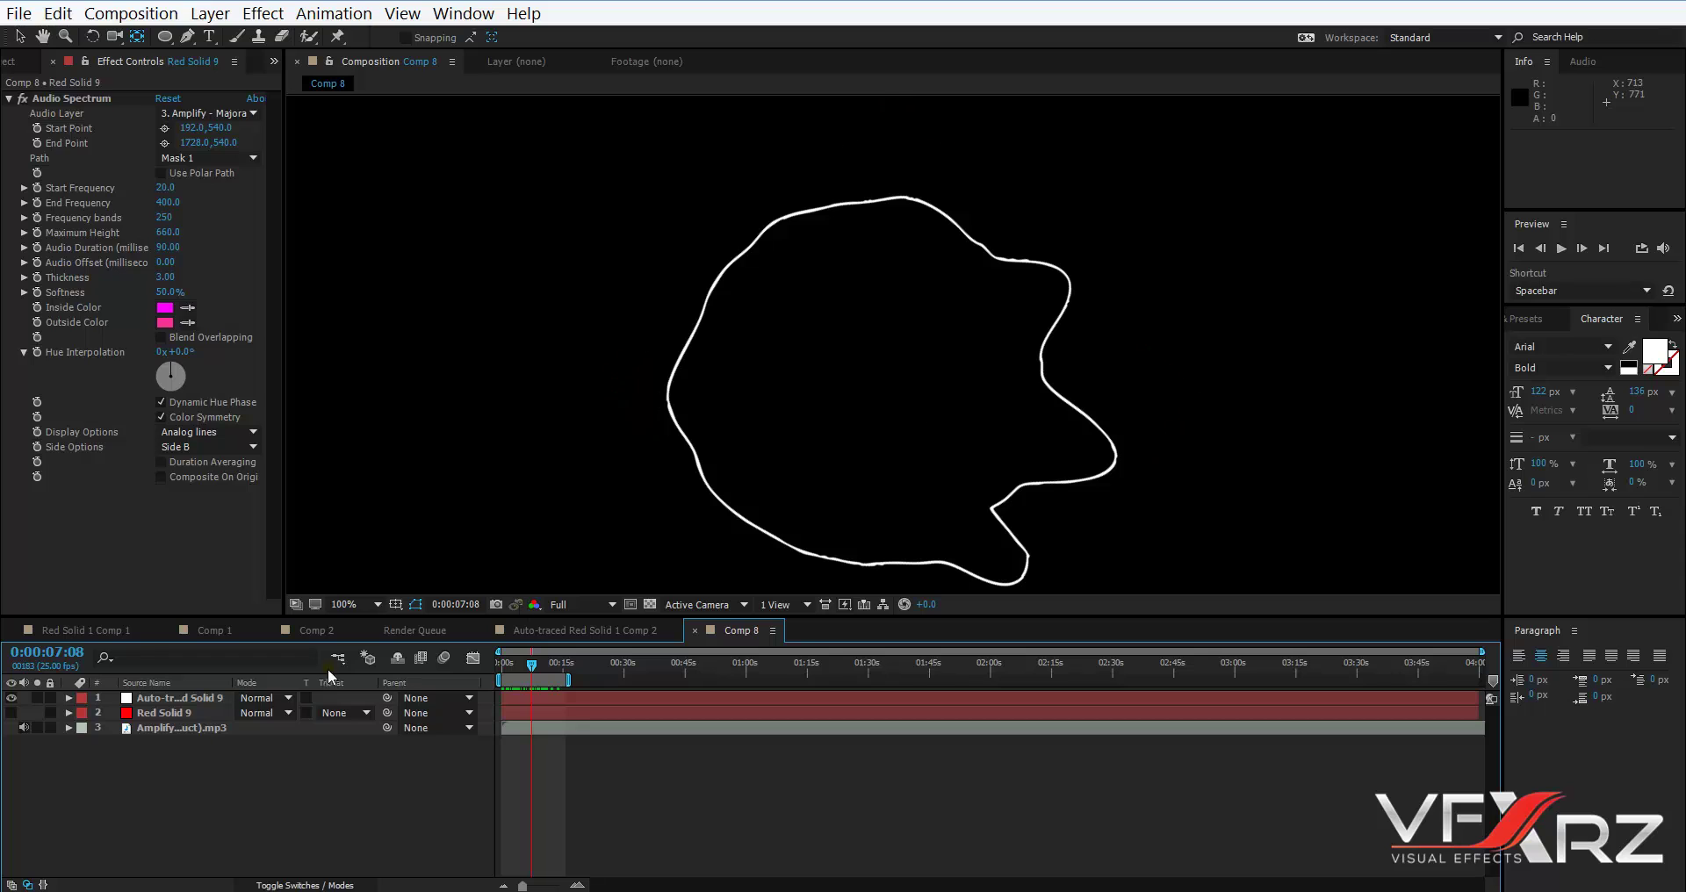
Apply the Video Copilot Saber effect to the auto-traced layer at 0:00:01:18.
left_click(183, 698)
left_click(397, 782)
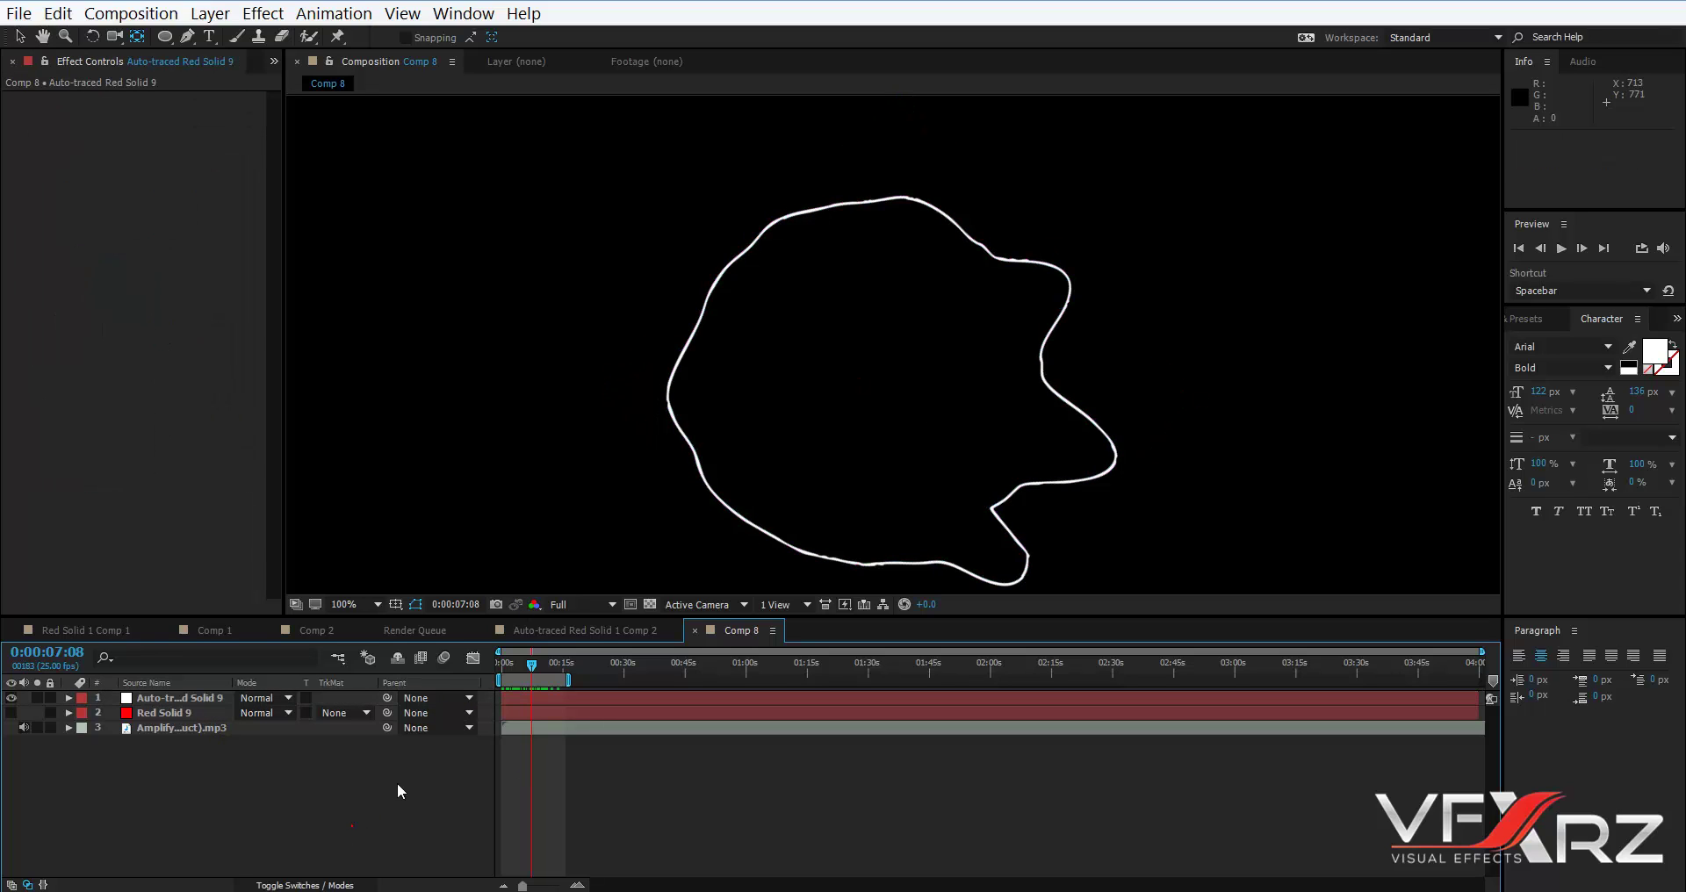
left_click(509, 665)
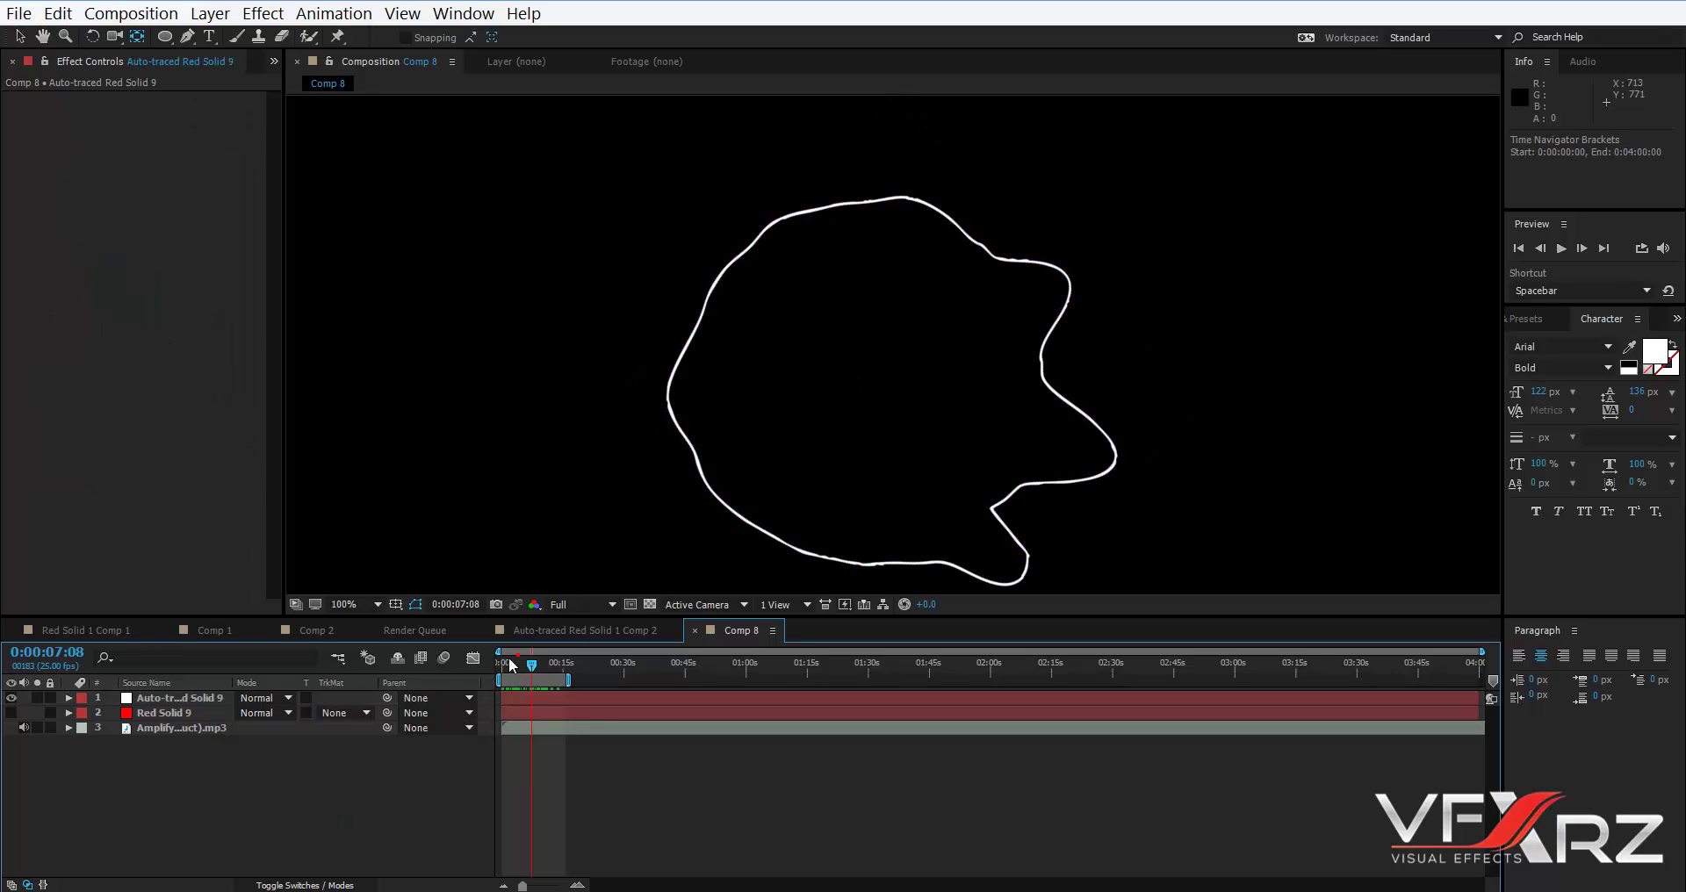
left_click(176, 698)
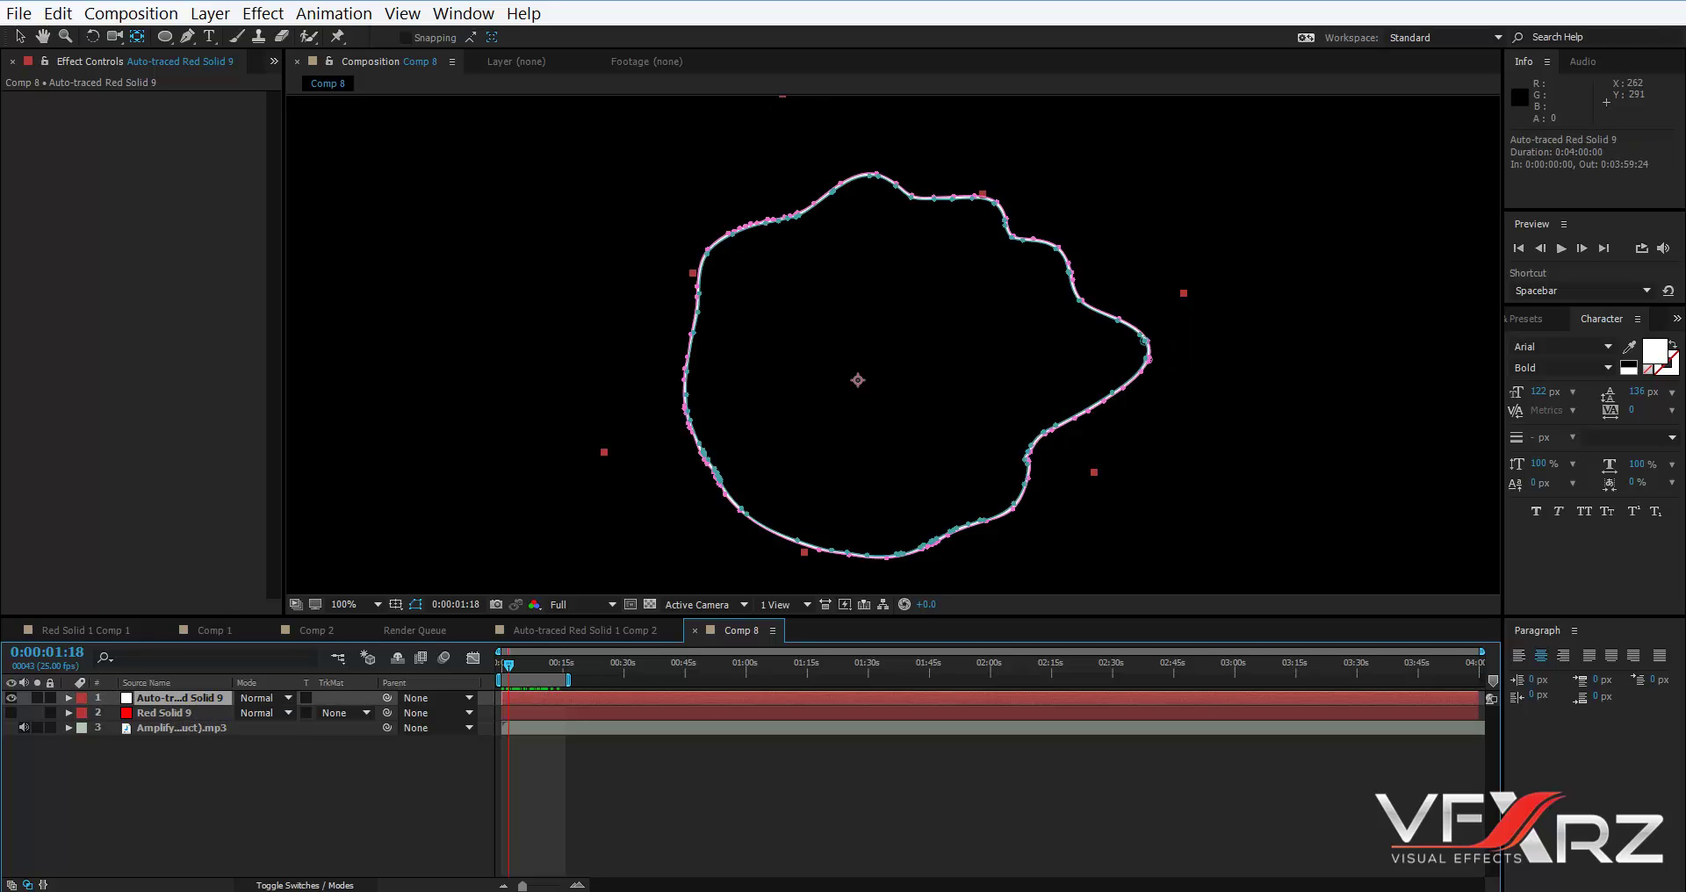
left_click(263, 13)
mouse_move(799, 676)
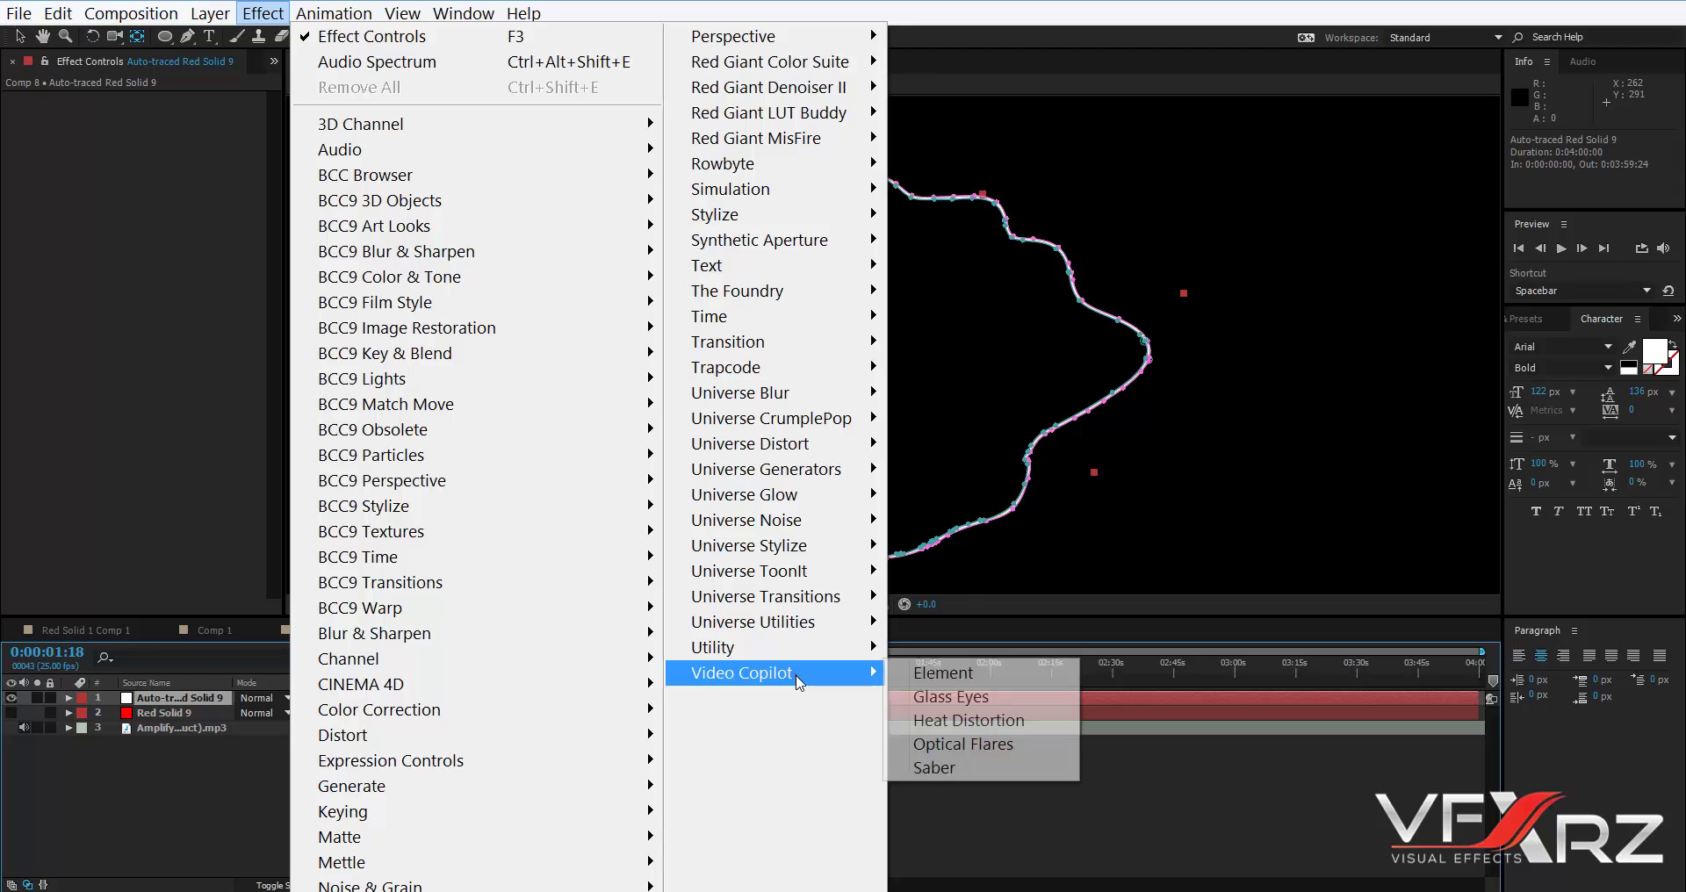
left_click(951, 769)
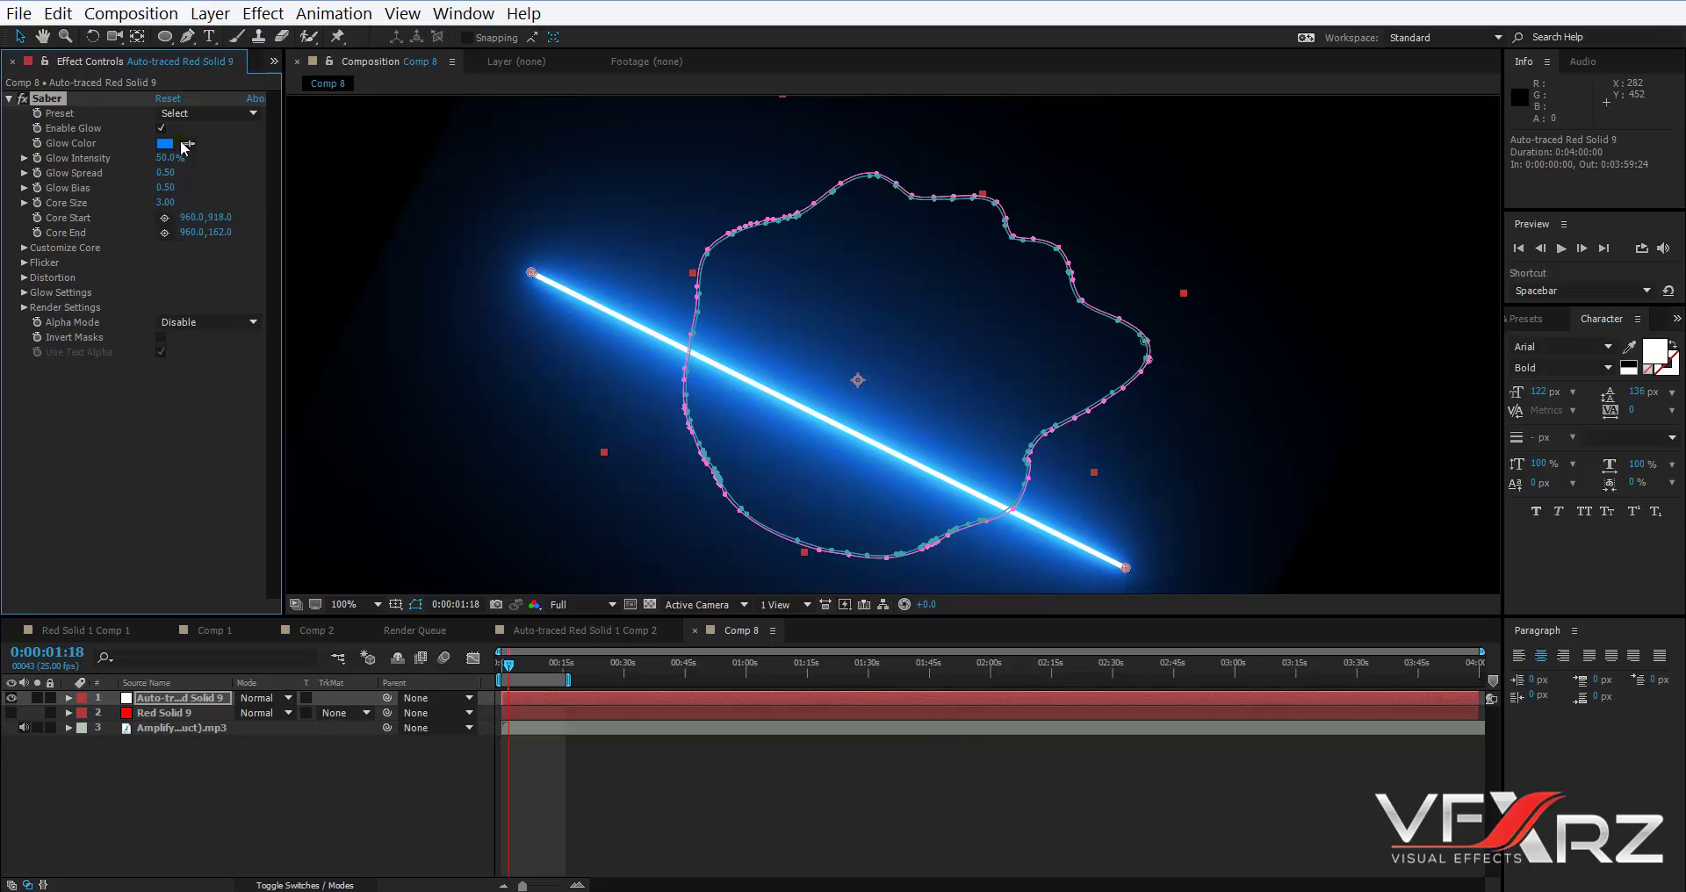
Change the Saber core type to Layer Masks so the glow follows the traced outline.
left_click(24, 248)
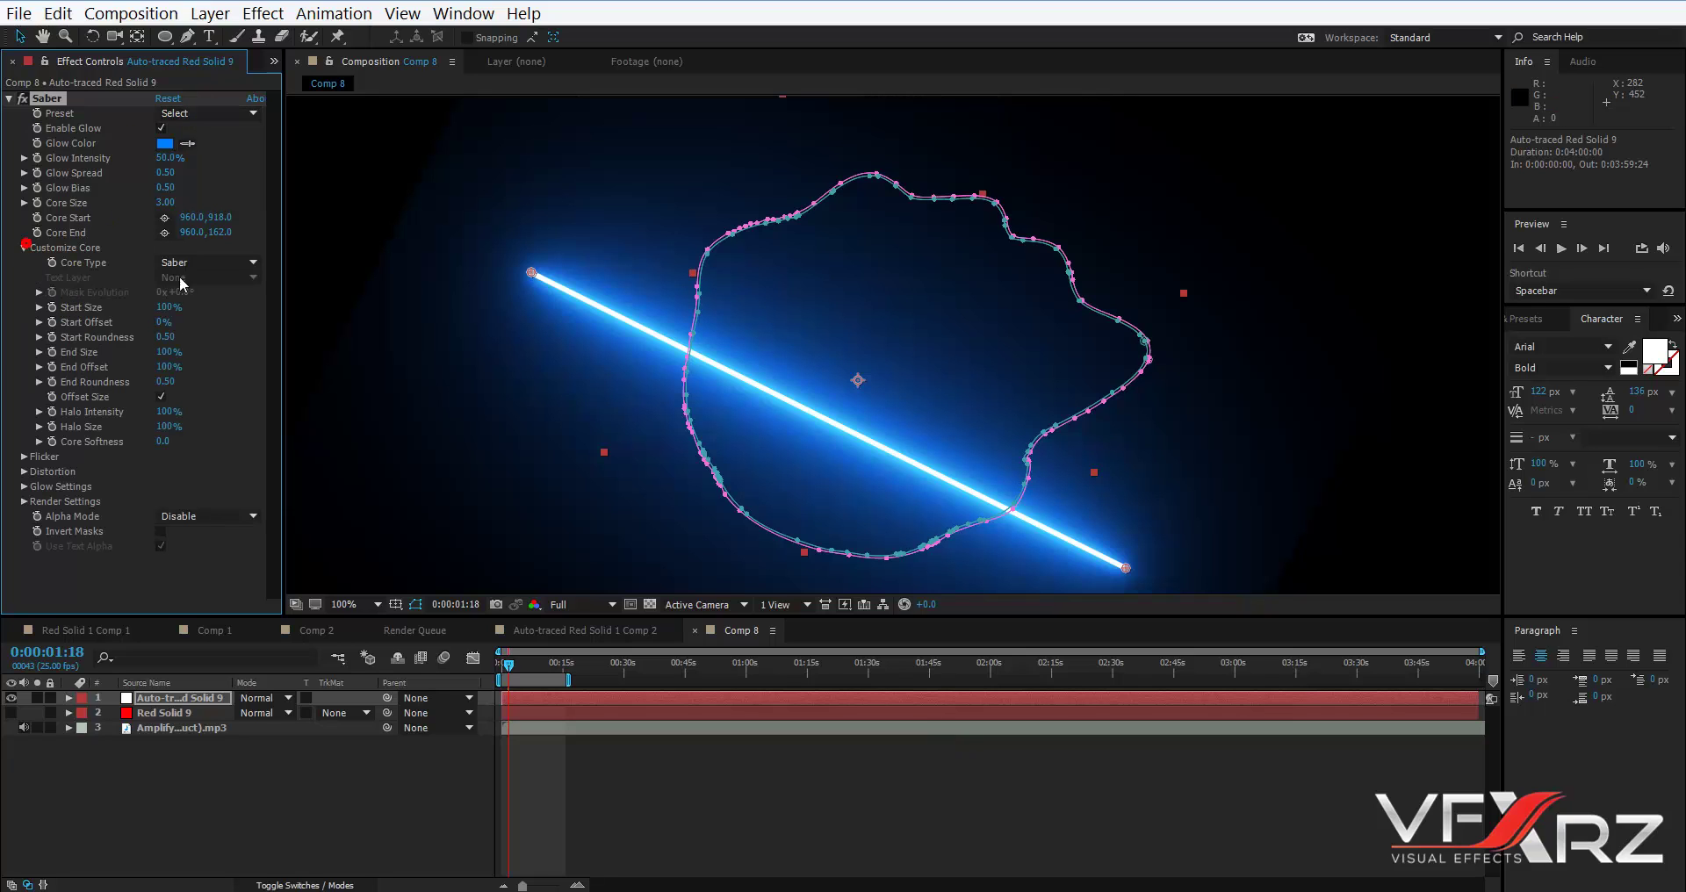
left_click(213, 263)
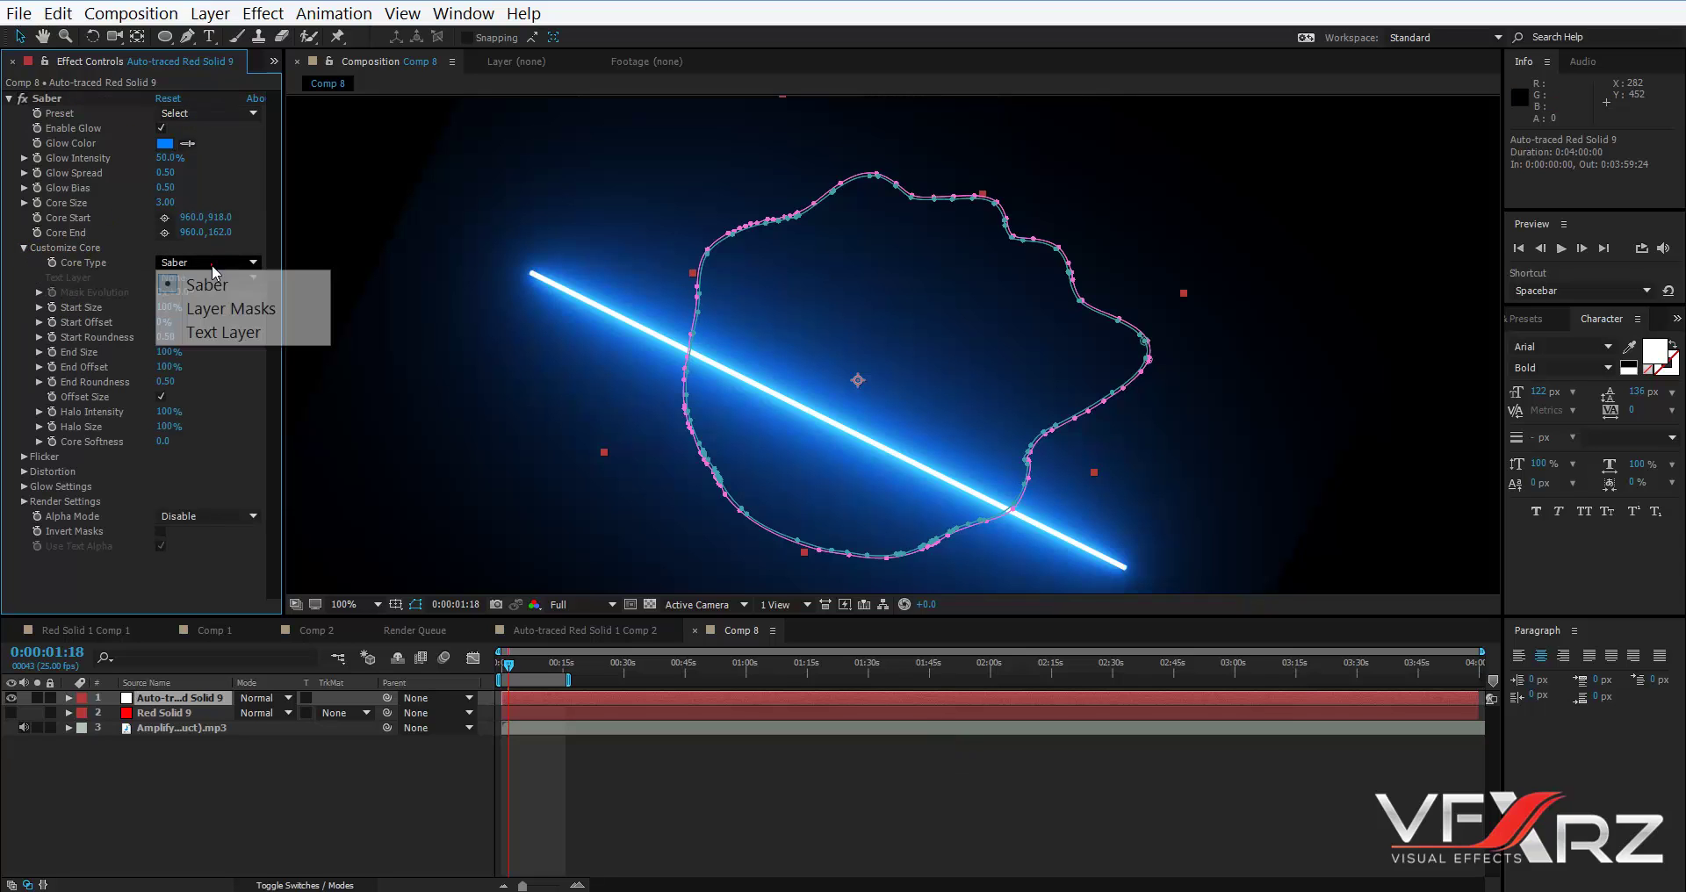
left_click(224, 309)
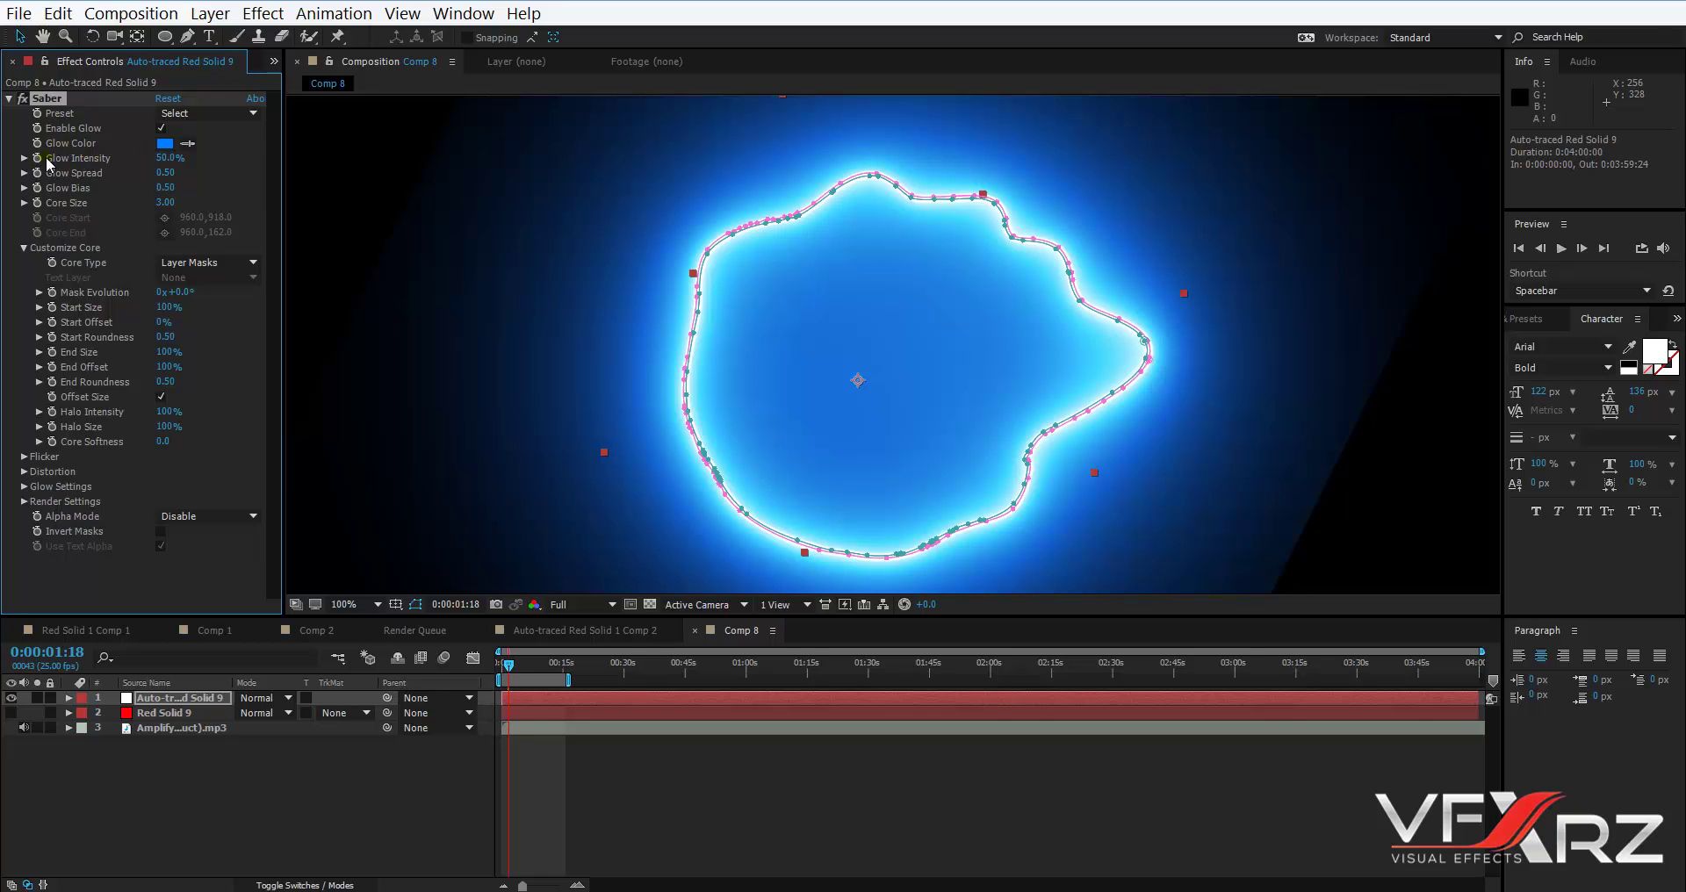
Reduce Saber's Glow Intensity to 20% and its Glow 1 Intensity to 0.
left_click_drag(169, 157, 151, 159)
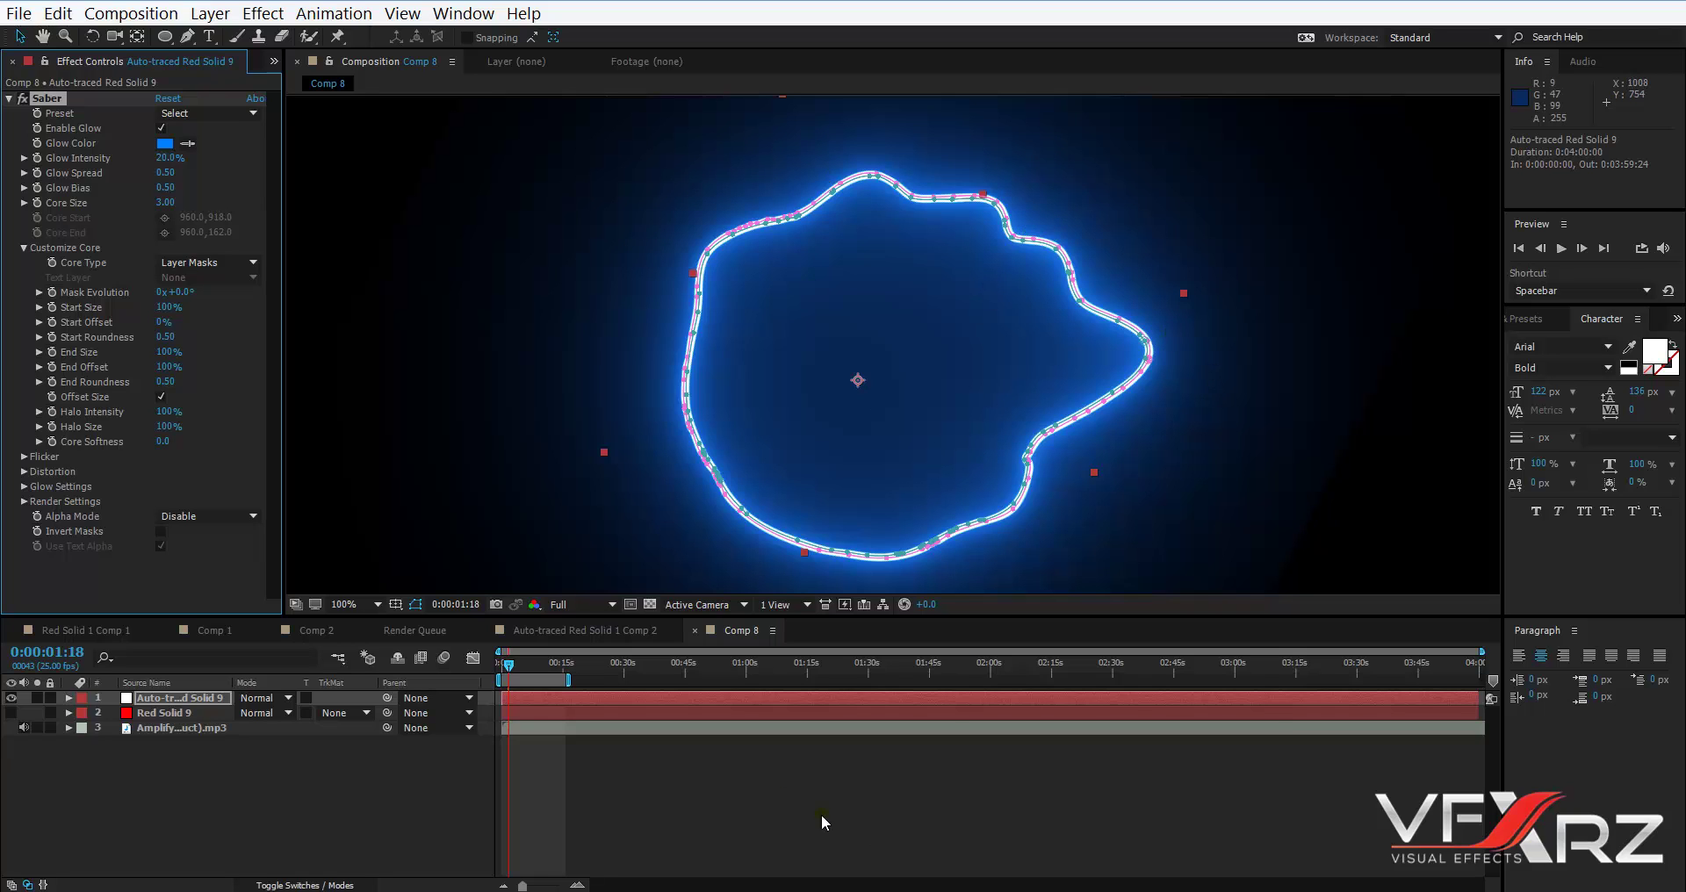
left_click(782, 785)
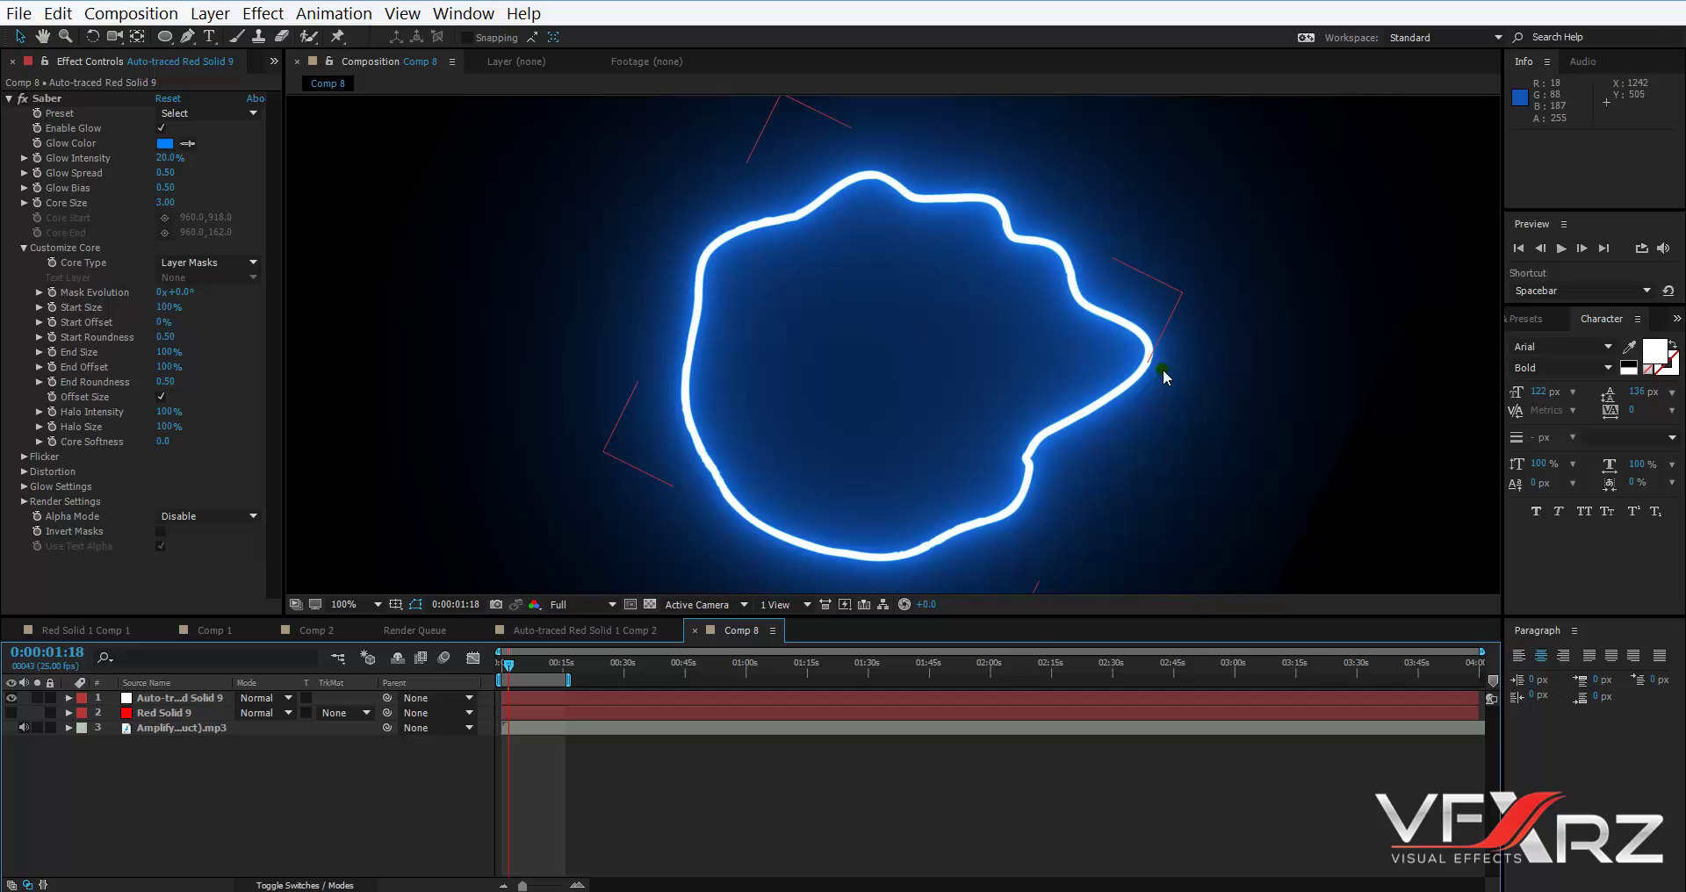
key("ctrl+z")
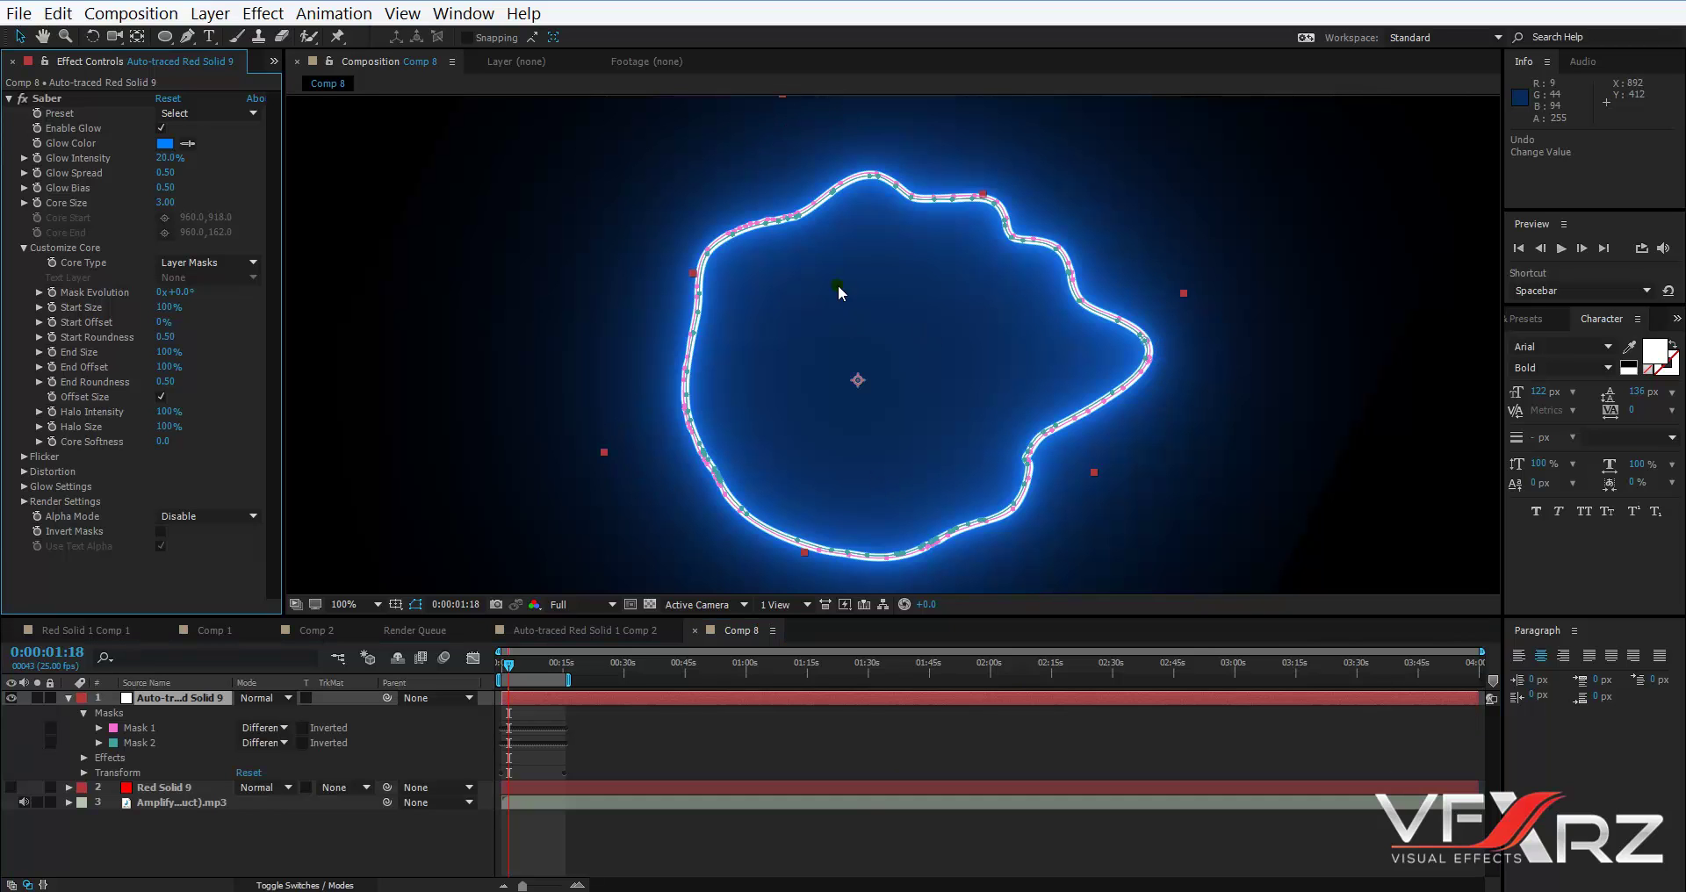
left_click(24, 487)
scroll(72, 384, "down", 2)
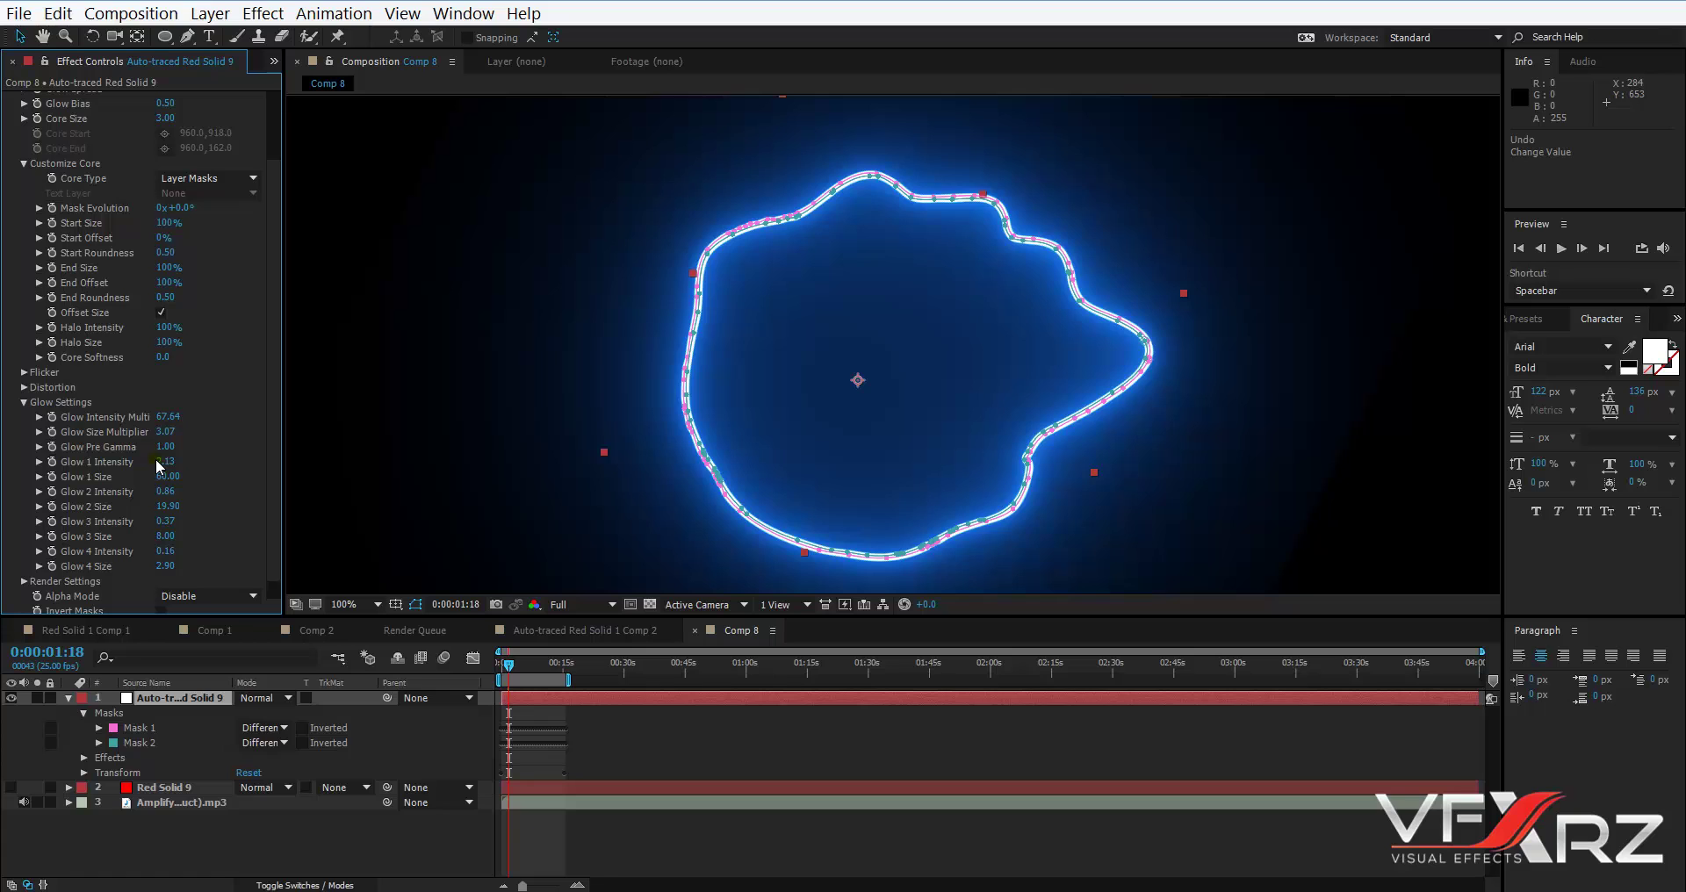
left_click_drag(159, 465, 144, 460)
left_click_drag(141, 461, 138, 461)
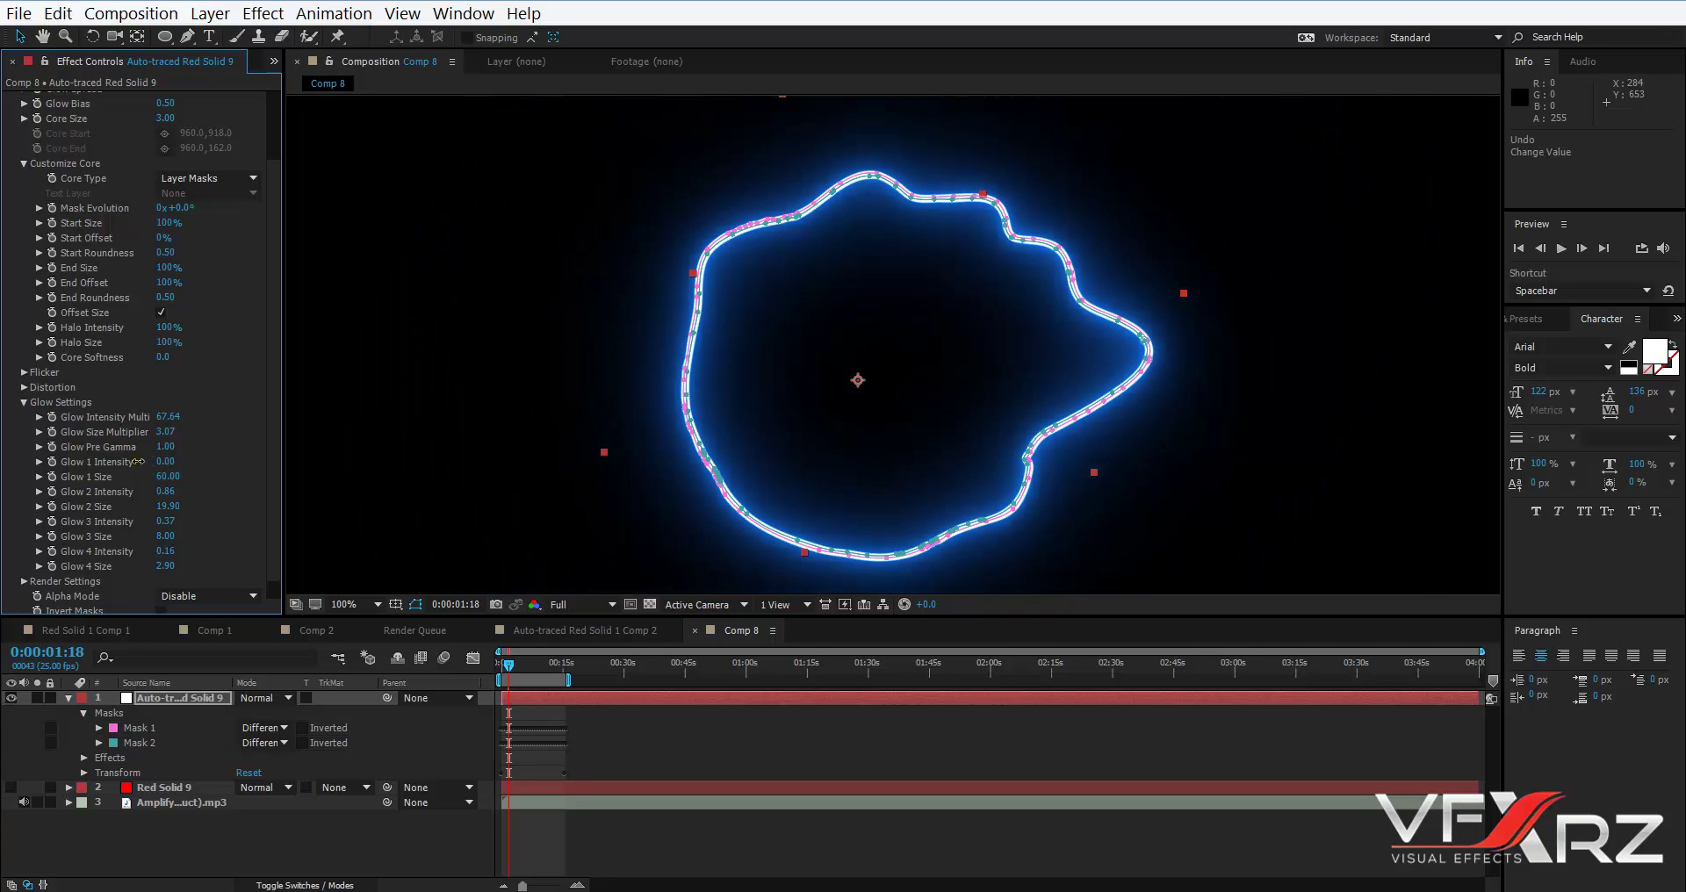
Deselect the layer and scrub to 0:00:06:17 to check the glowing outline.
left_click(543, 662)
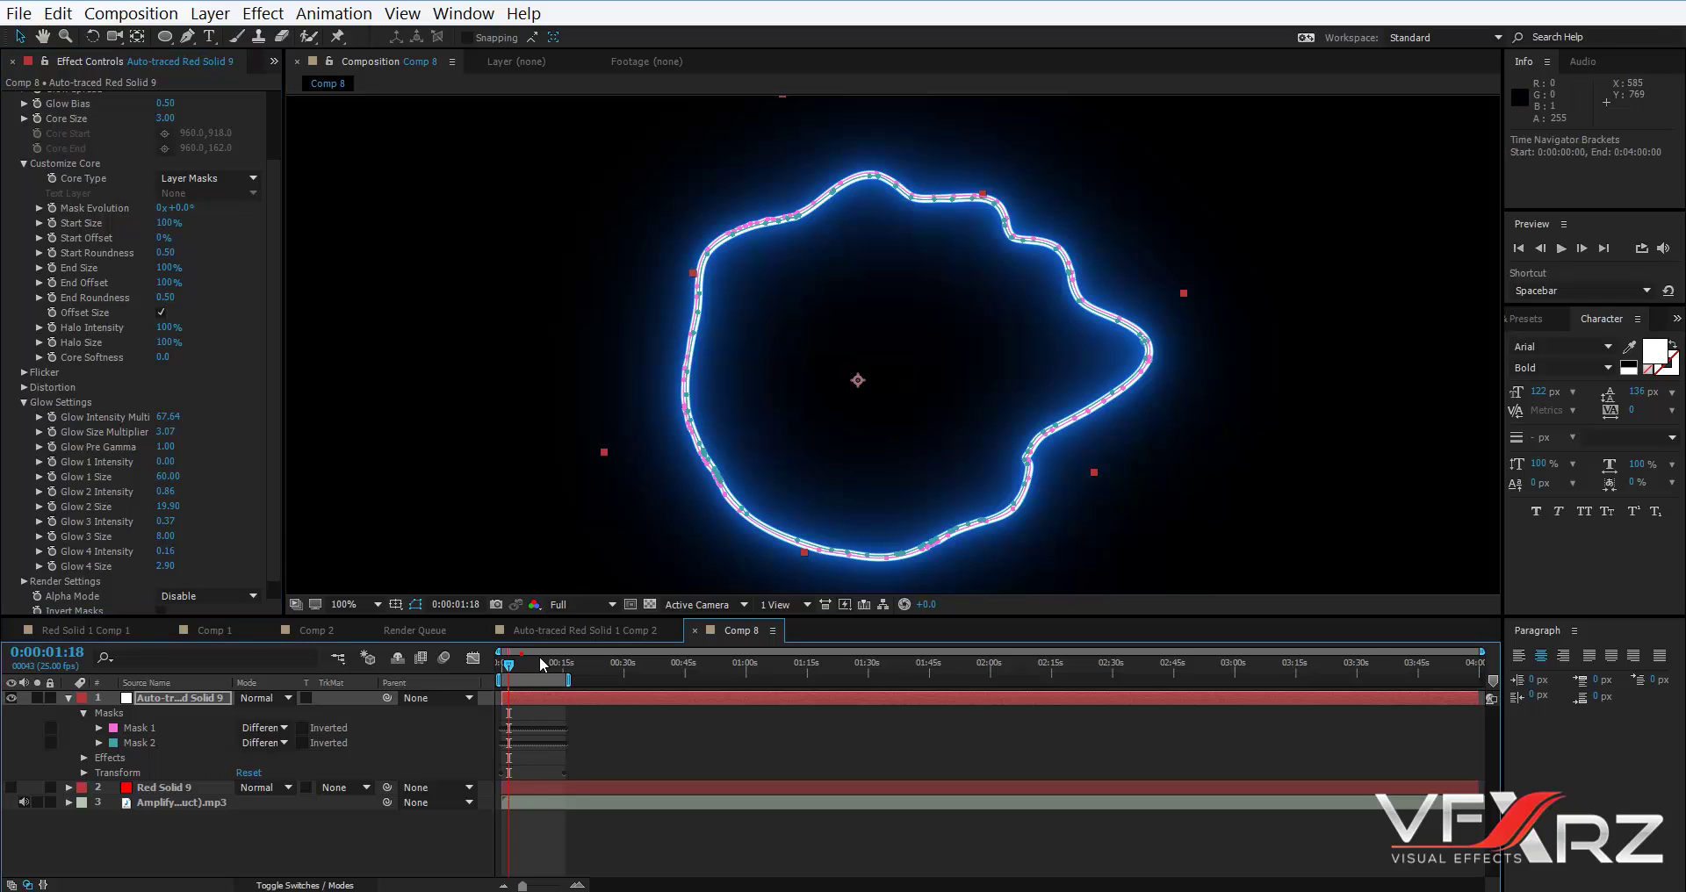
left_click(417, 821)
left_click_drag(545, 649, 530, 657)
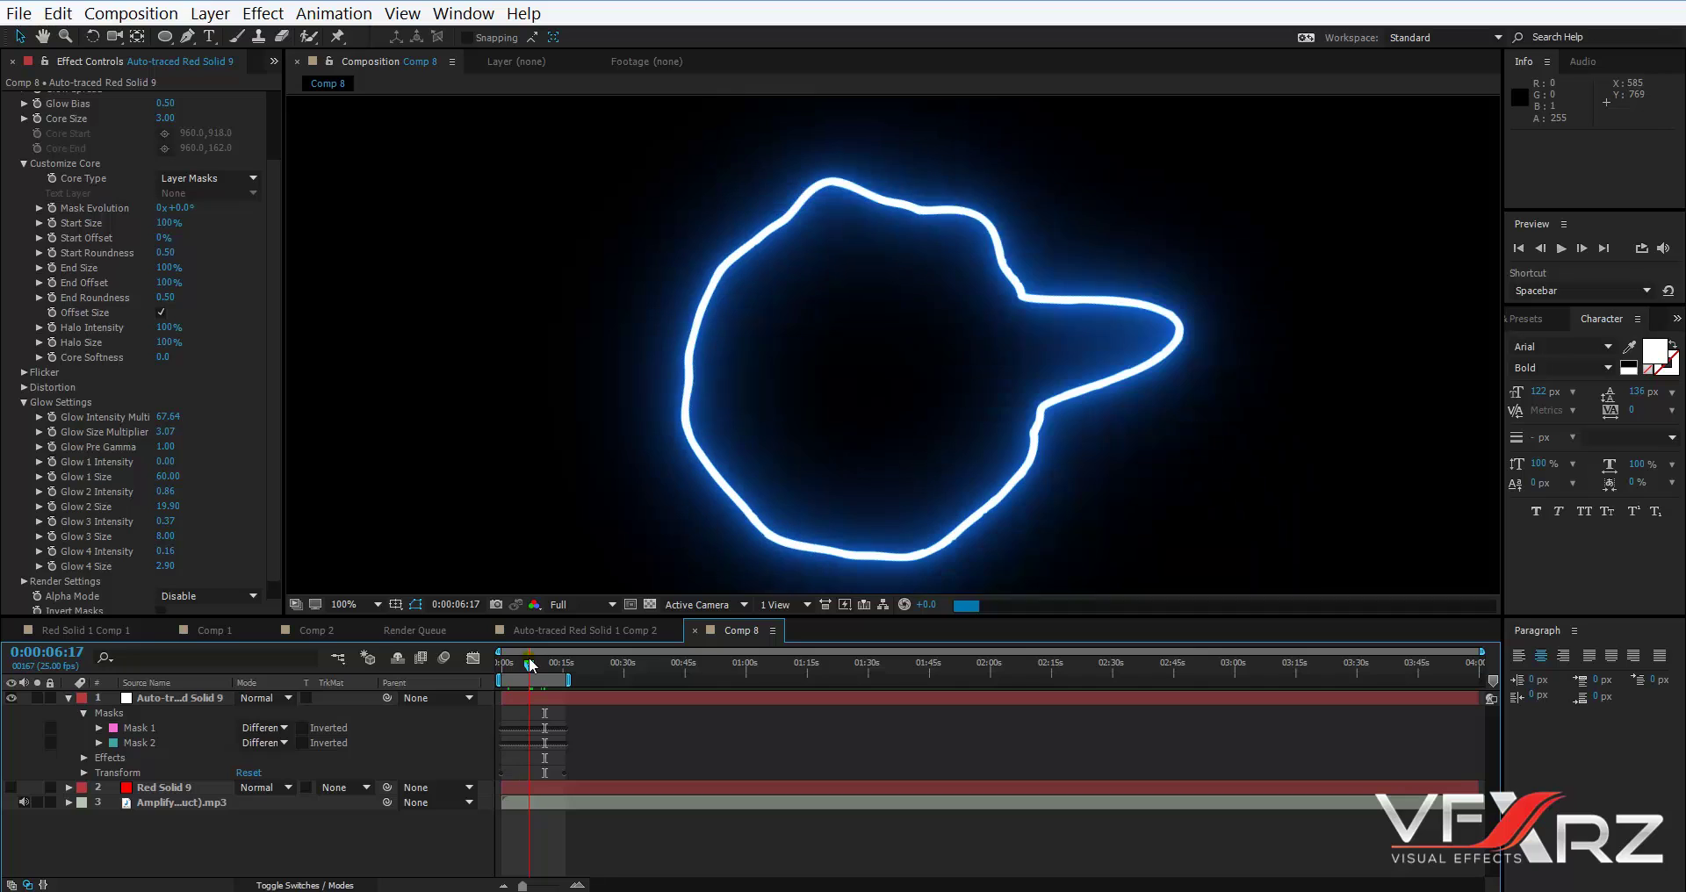
scroll(183, 292, "up", 3)
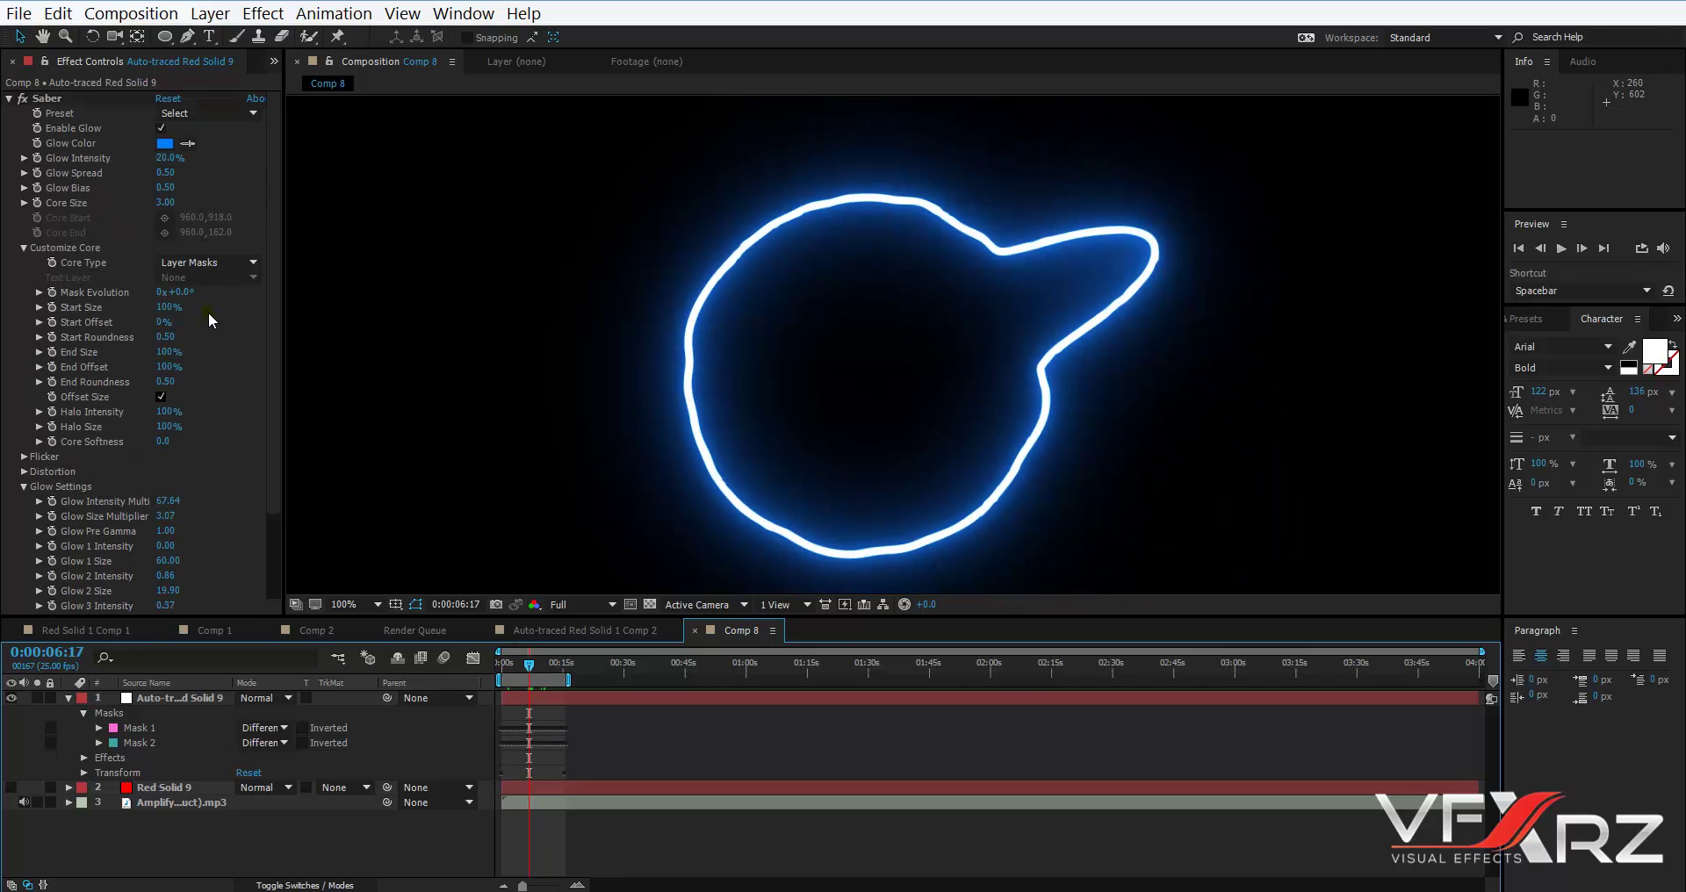
Thin the Saber core by setting both Start Size and End Size to 50%.
key("ctrl+z")
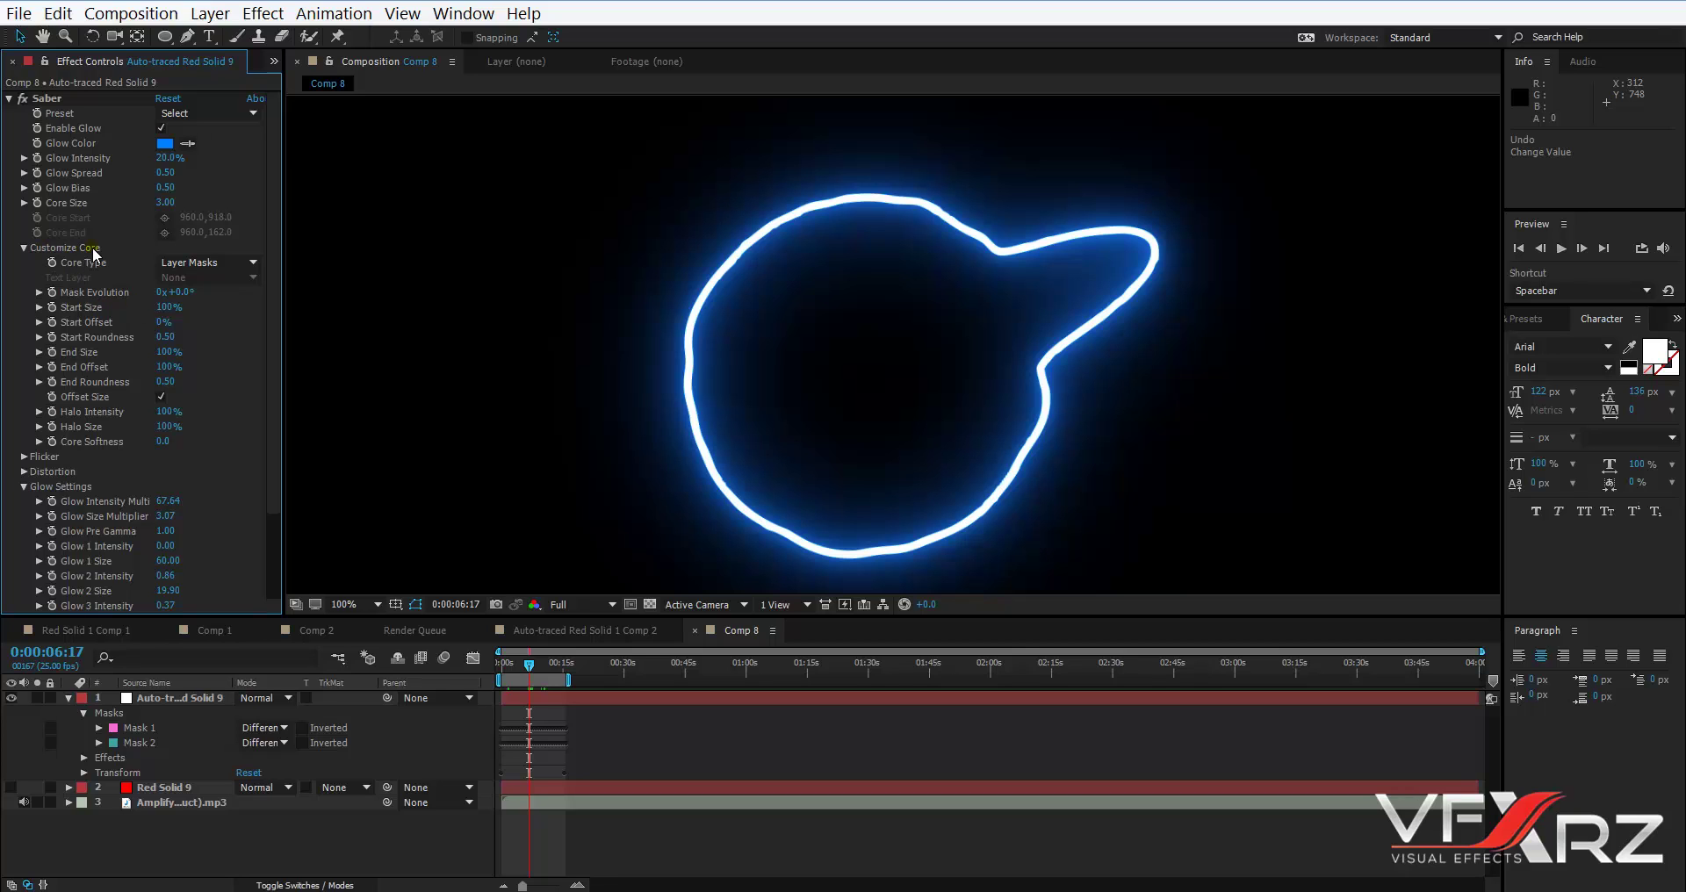
left_click(163, 305)
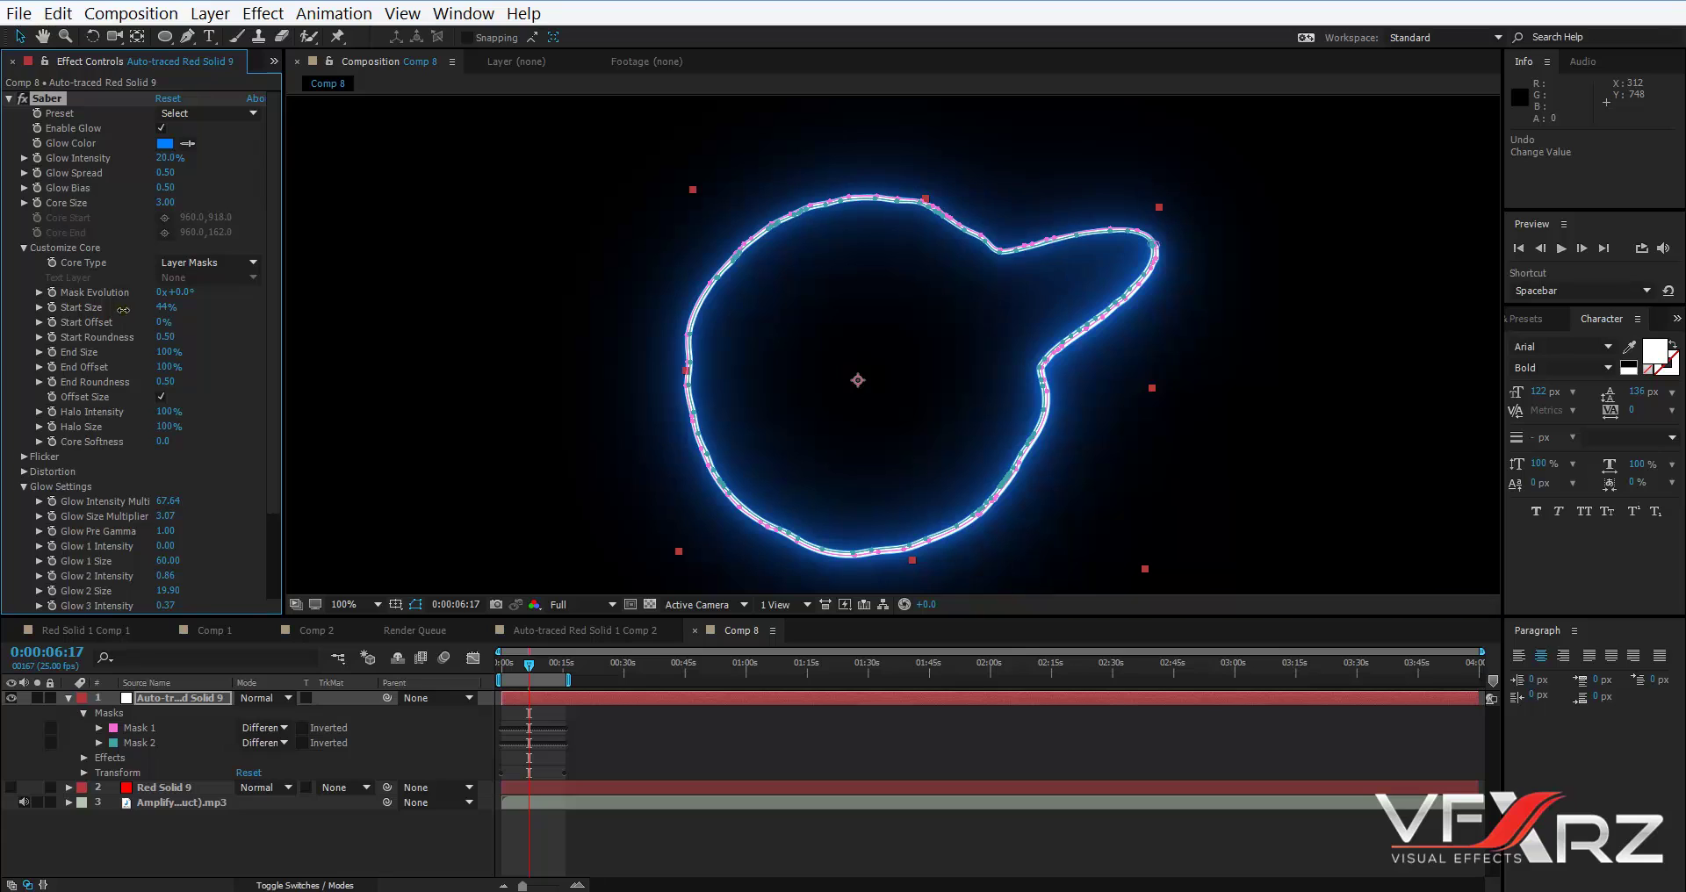
left_click(161, 306)
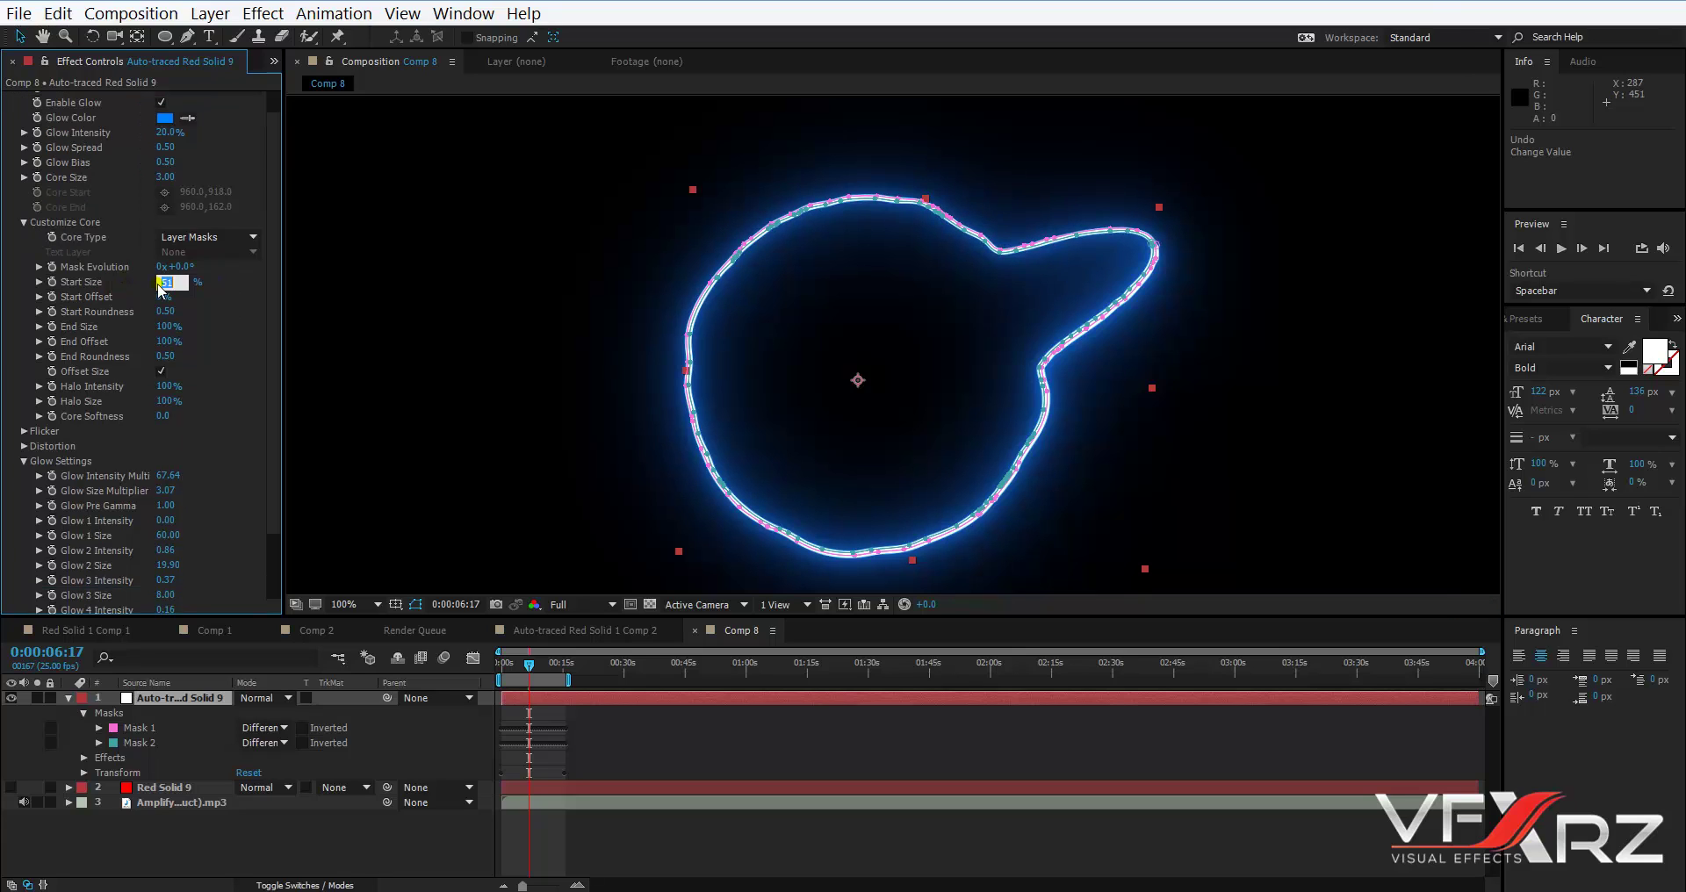
scroll(158, 294, "down", 1)
type("5")
key("Return")
left_click(168, 326)
type("5")
key("Return")
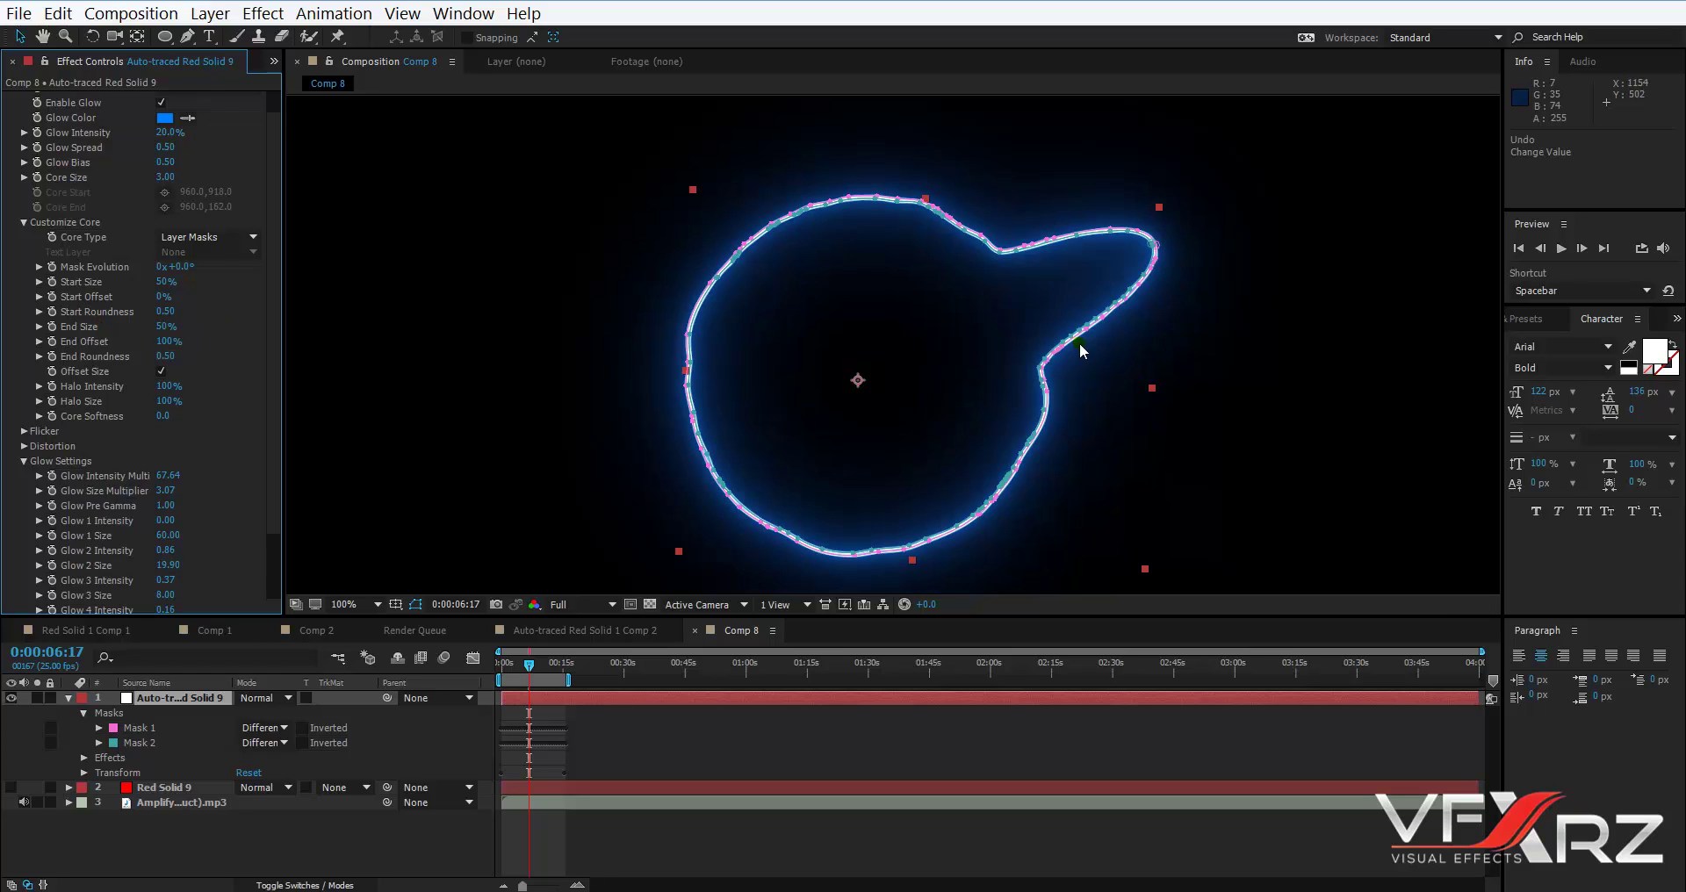
Set Saber's Glow Distortion amount to 55 and its distortion type to Energy.
key("period")
left_click_drag(1035, 297, 1030, 344)
key("comma")
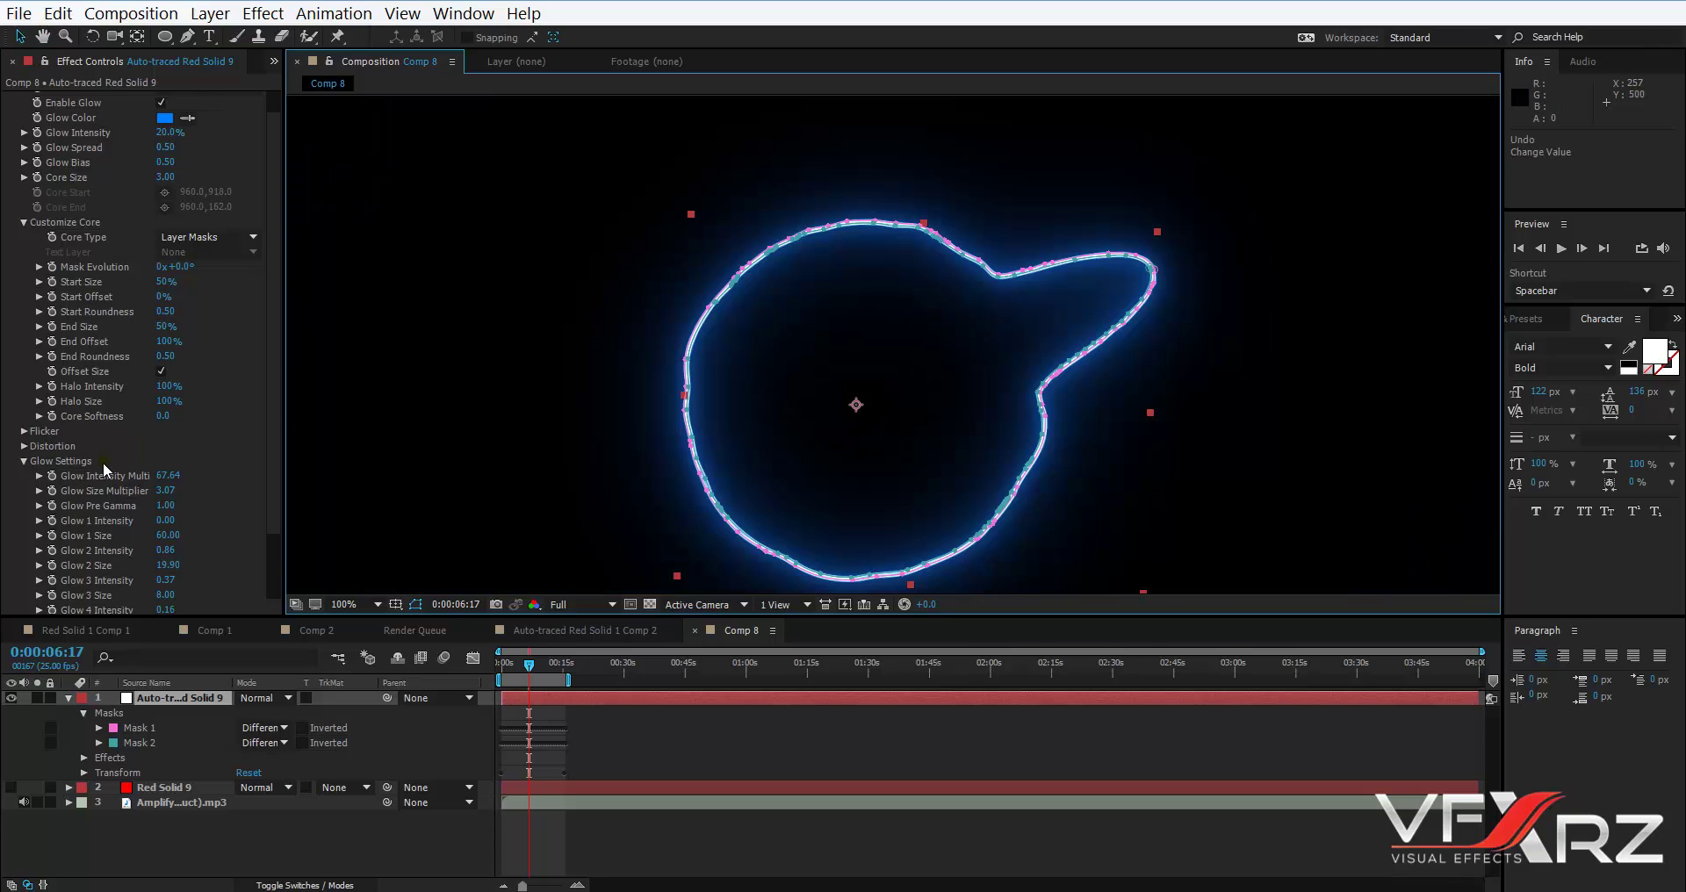
left_click(24, 446)
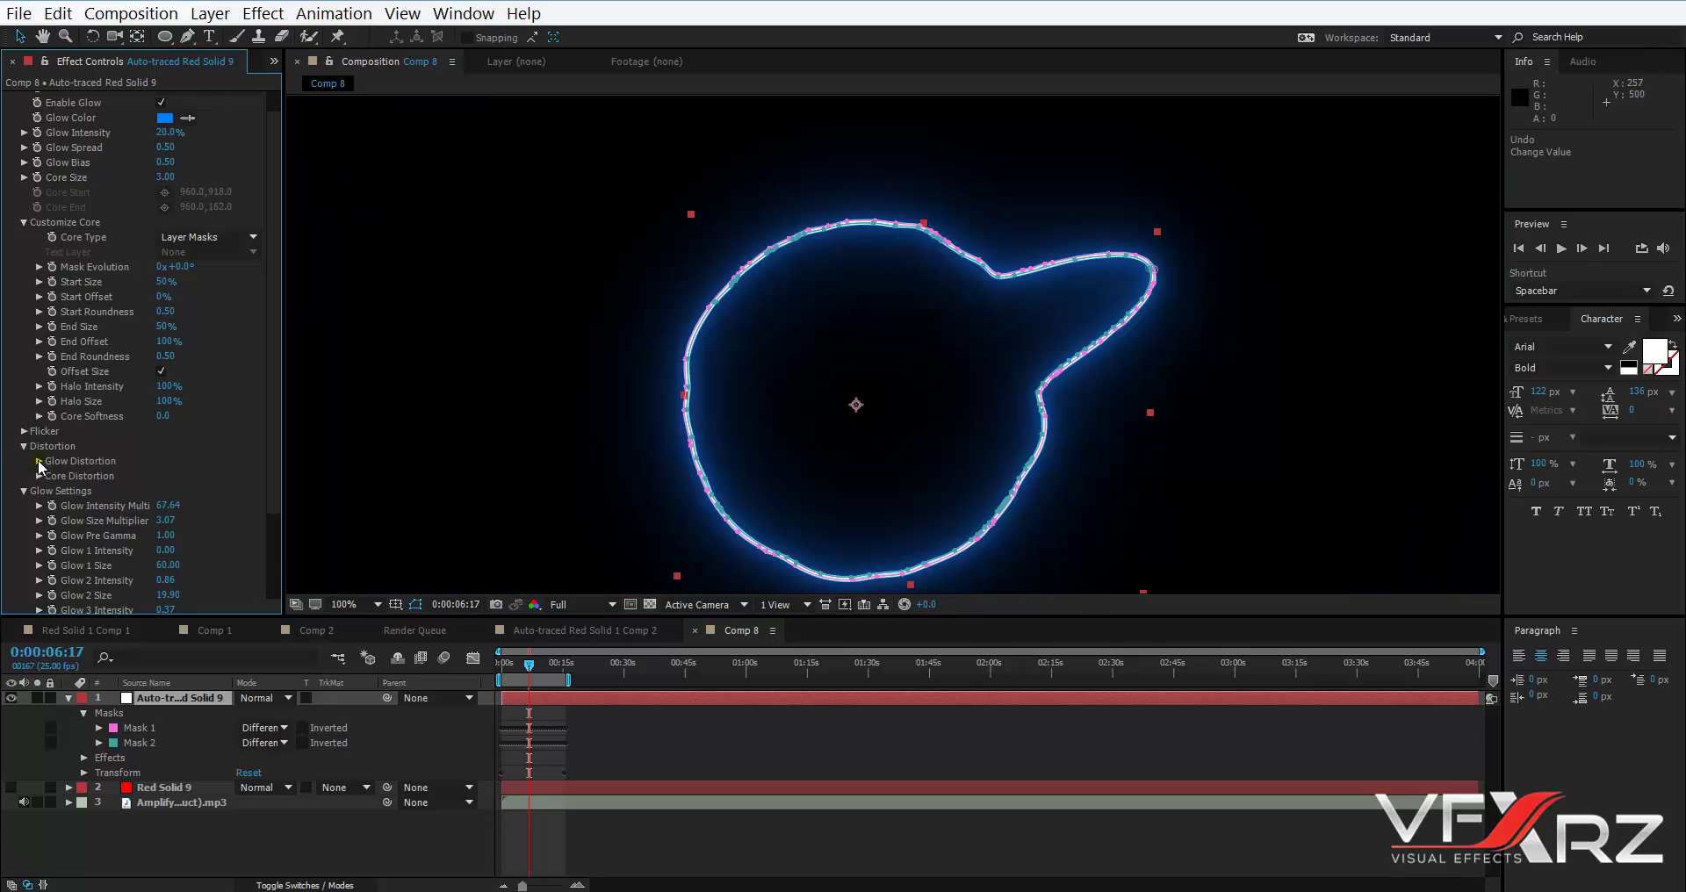
left_click(39, 461)
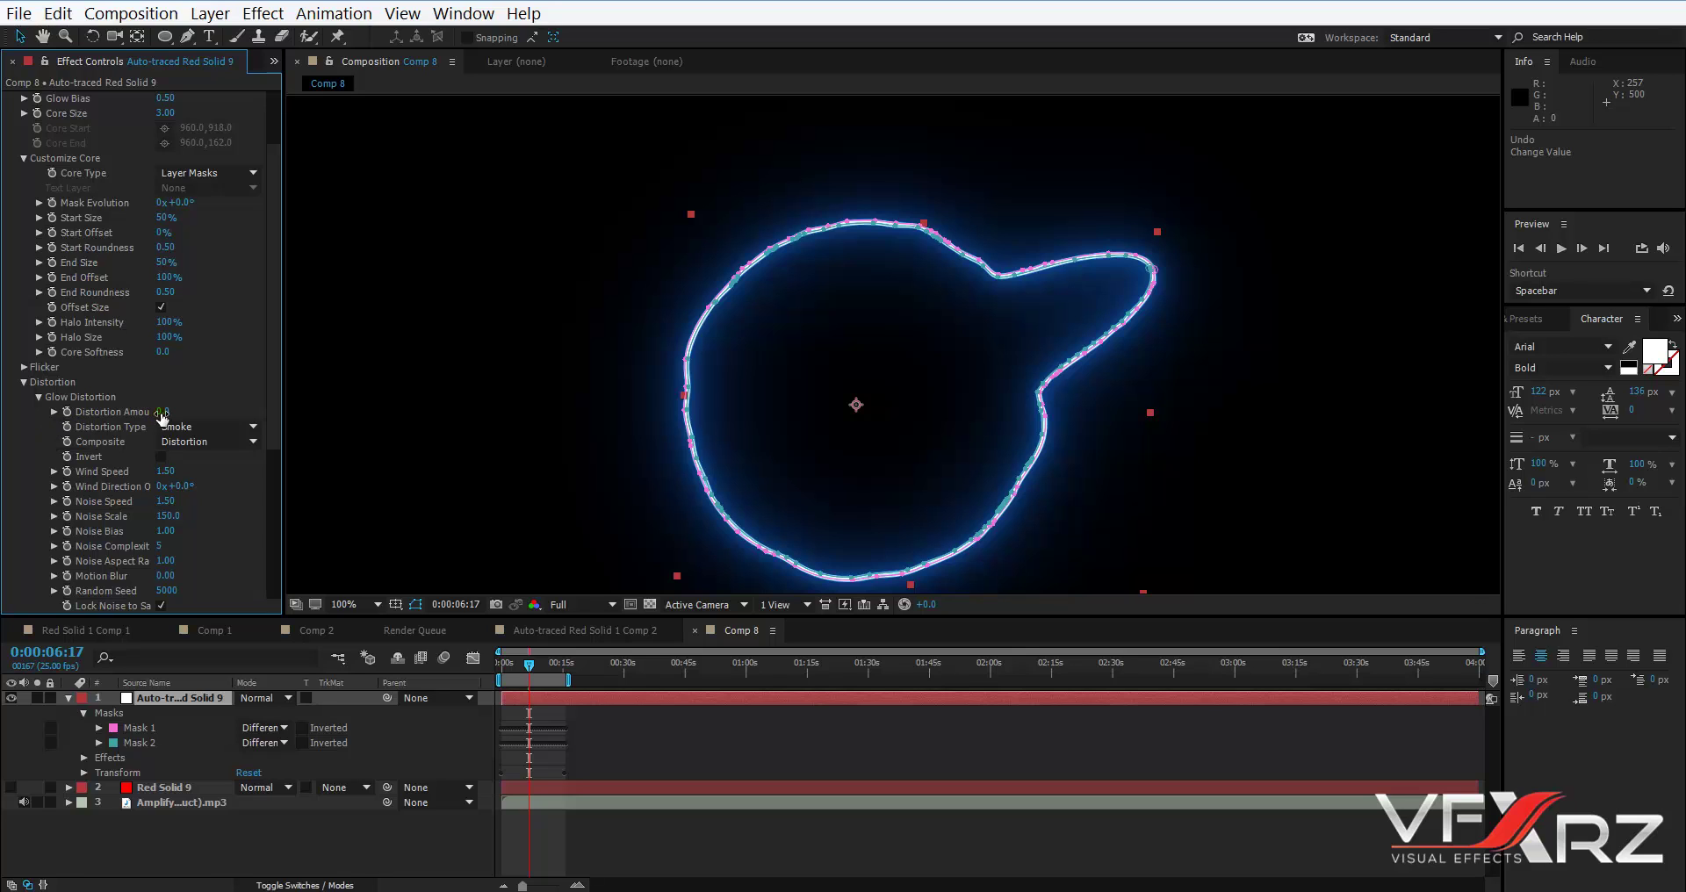
left_click_drag(161, 413, 181, 411)
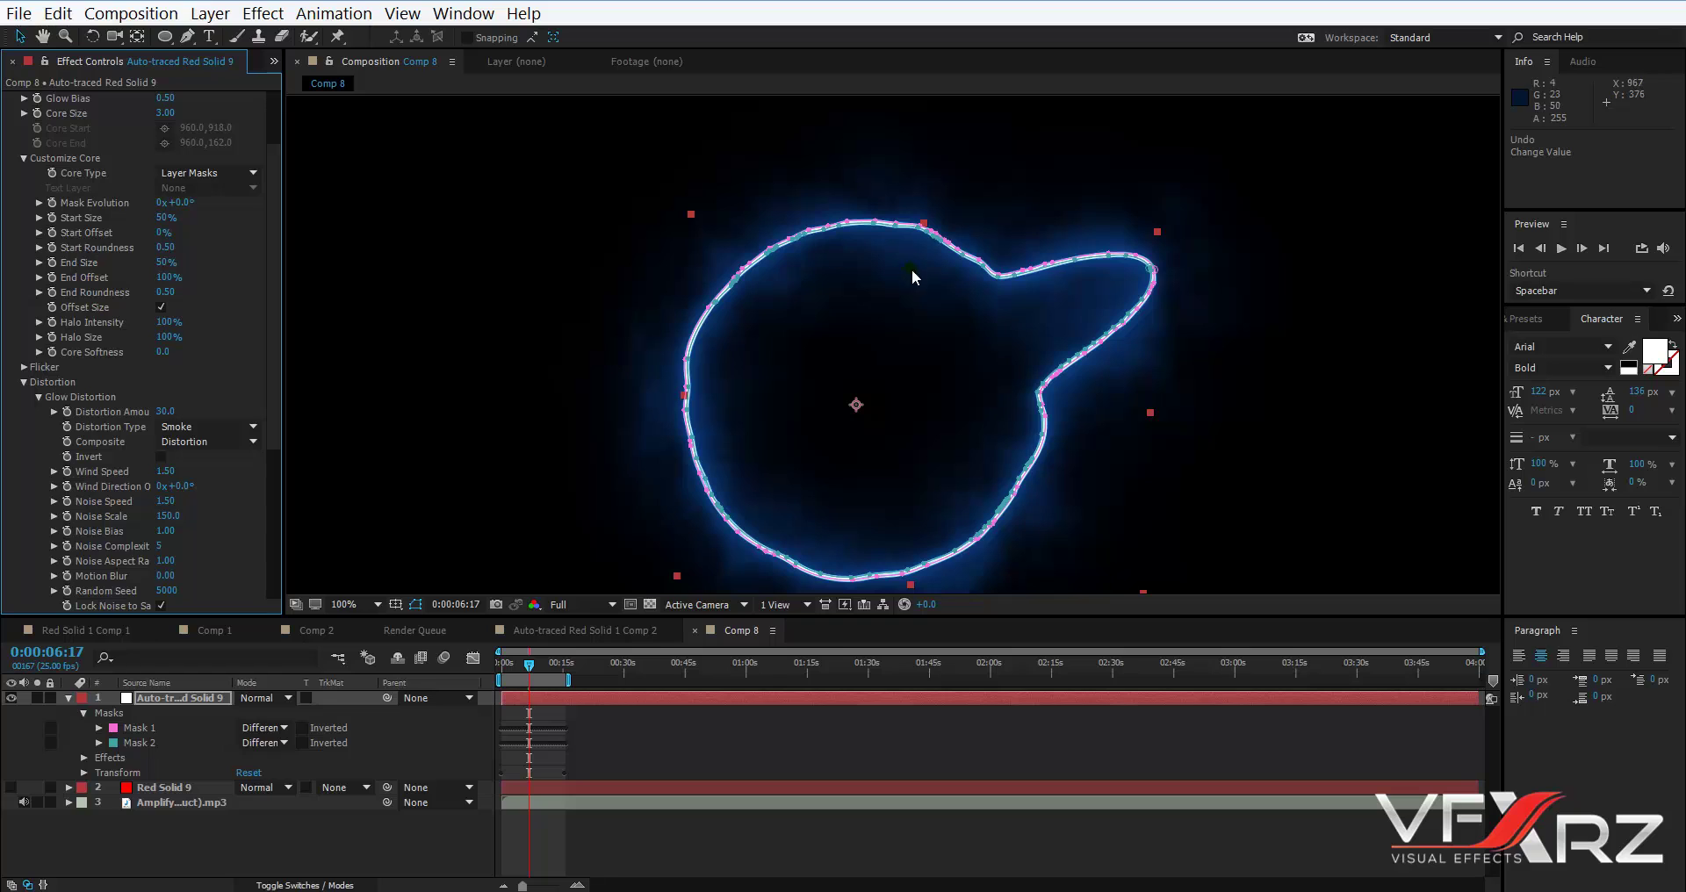
mouse_move(162, 412)
left_mouse_down()
mouse_move(225, 401)
mouse_move(176, 396)
left_mouse_up()
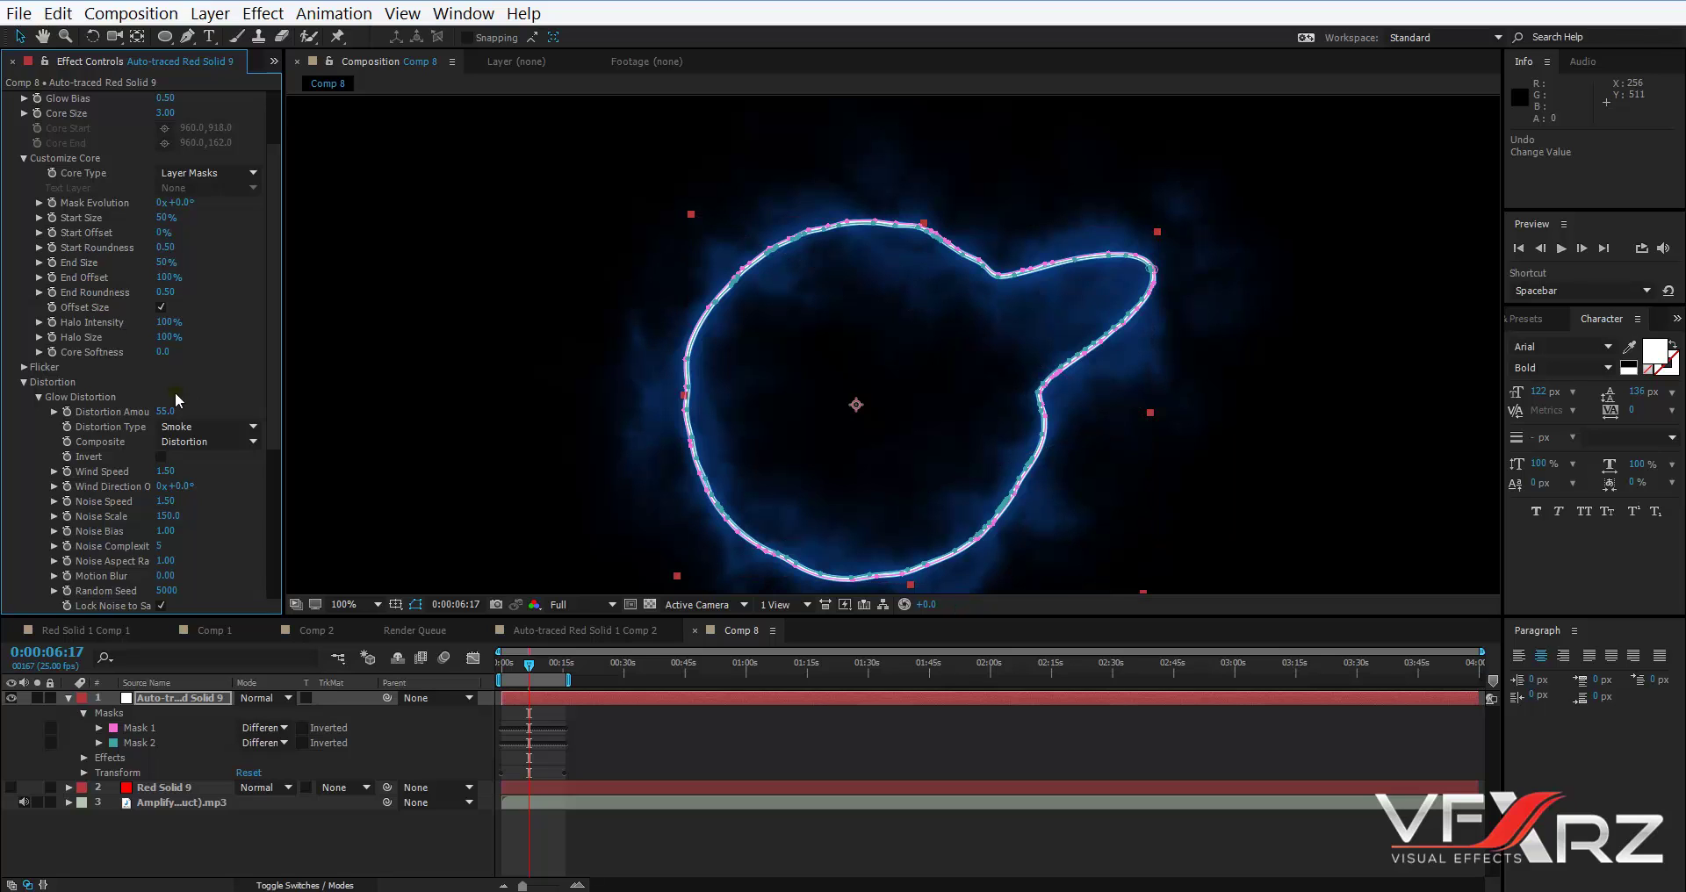
left_click(215, 426)
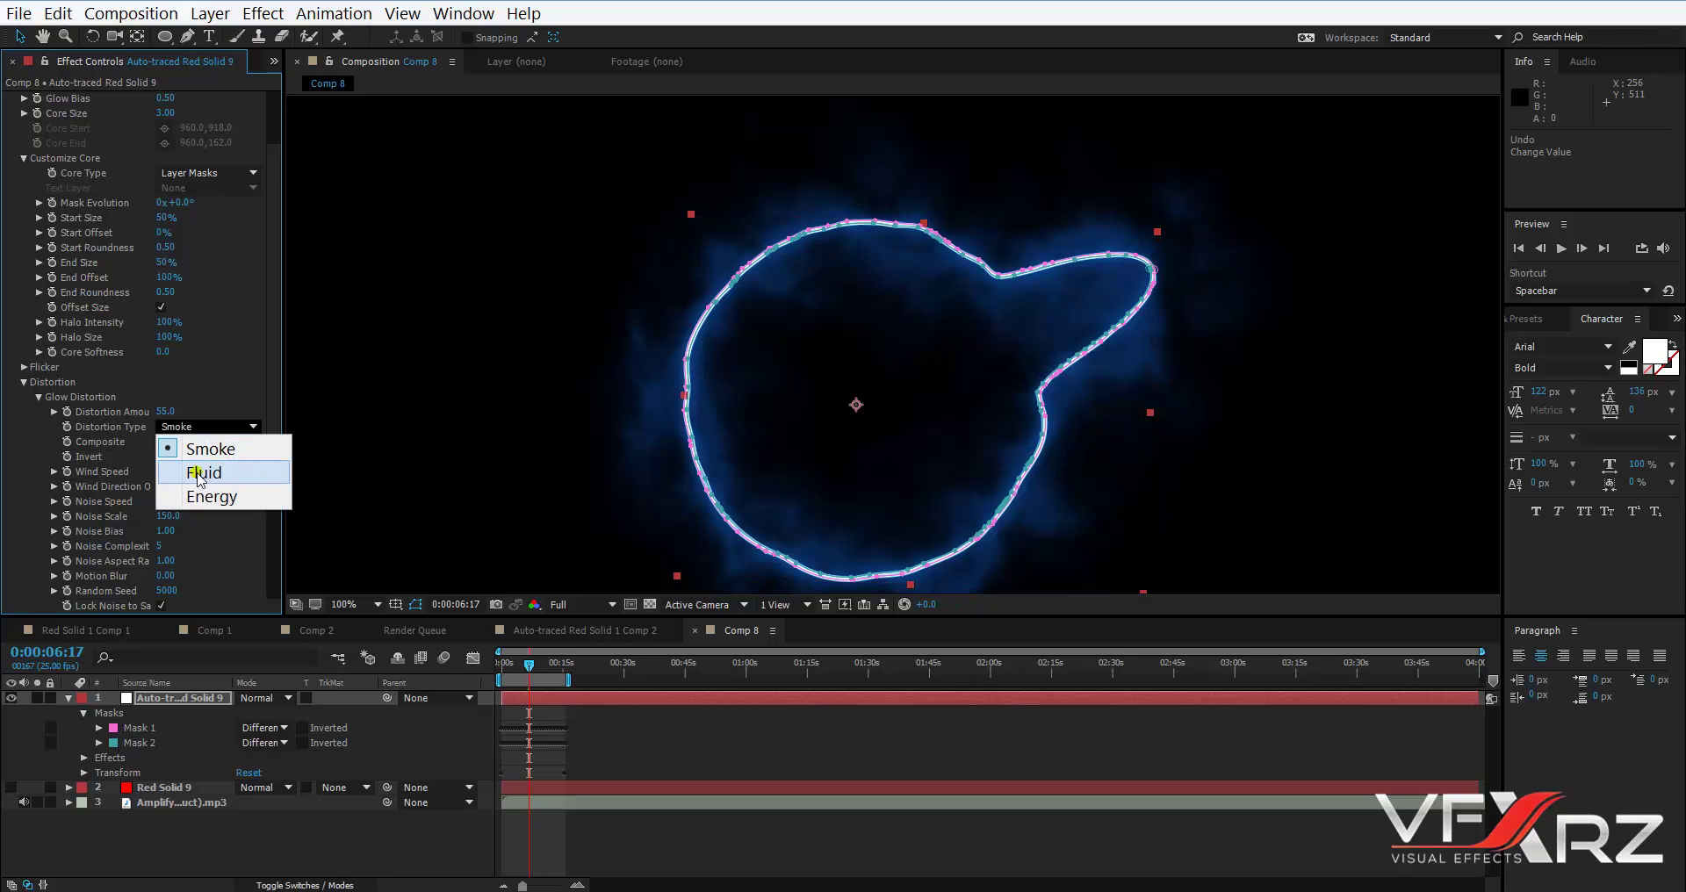
left_click(235, 497)
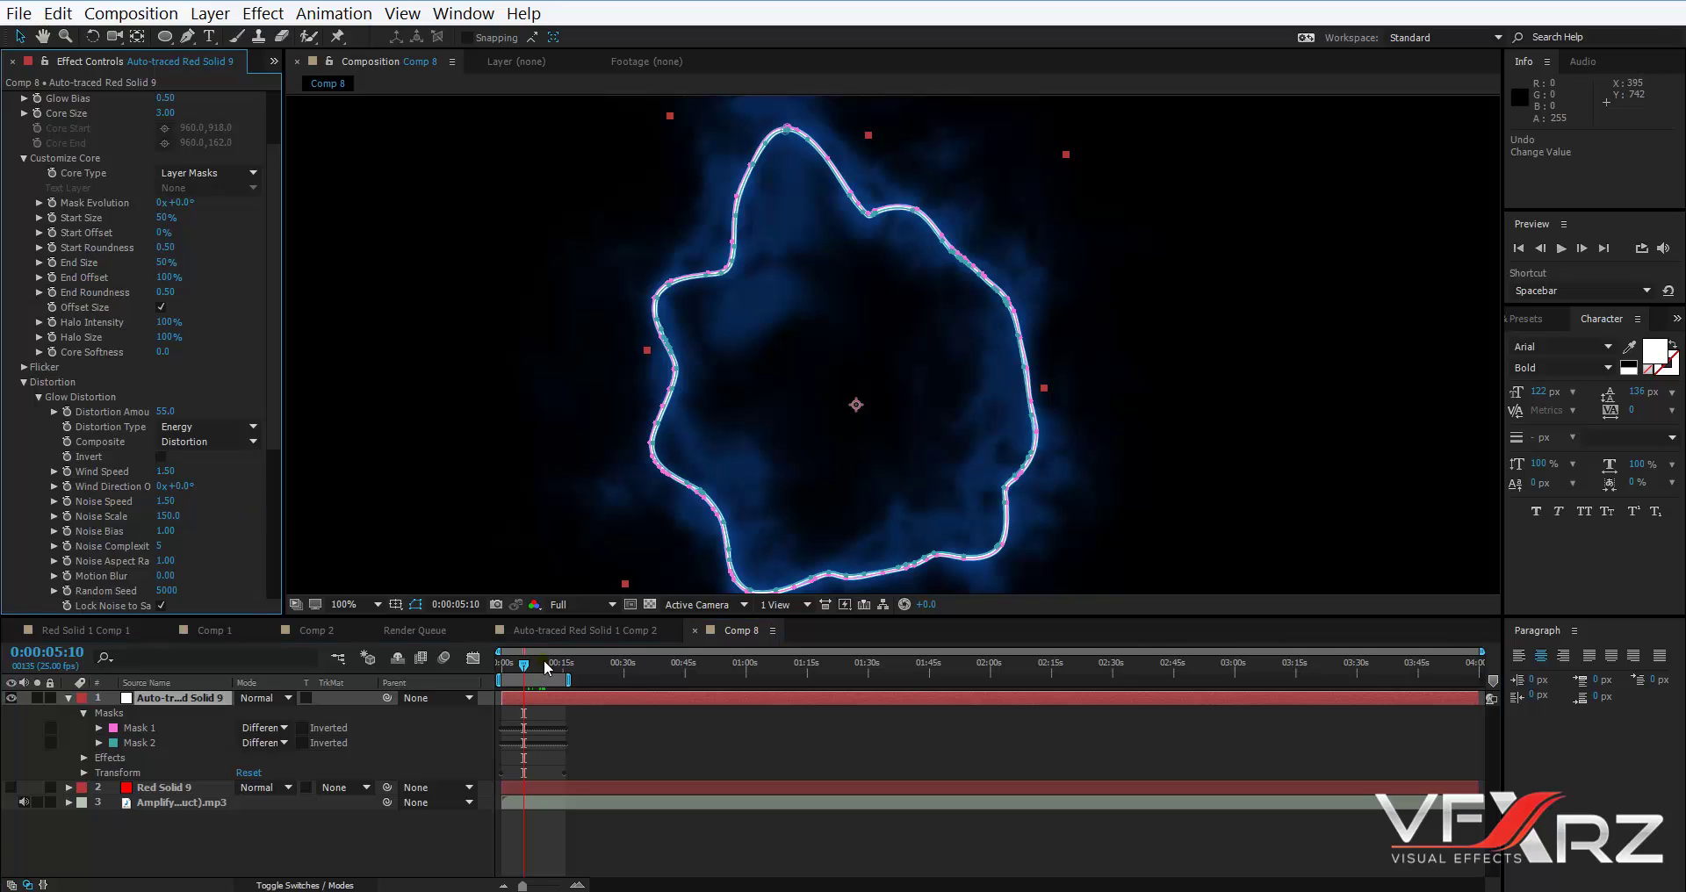
Shorten the work area and preview the distorted glow animation from the start of the composition.
left_click_drag(544, 660, 509, 671)
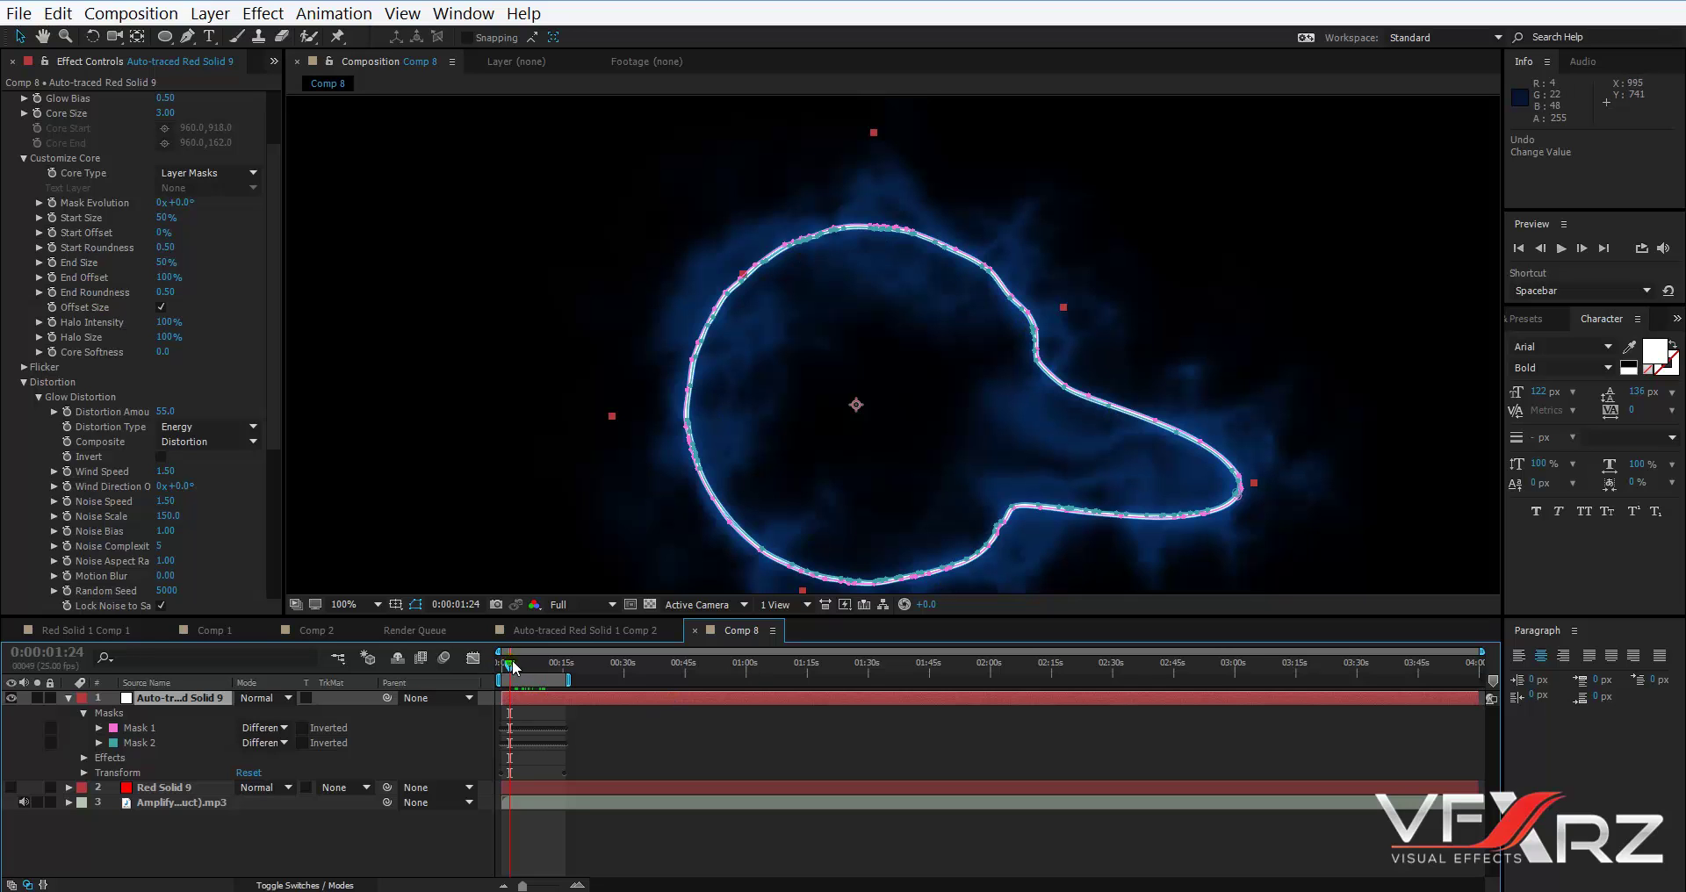
left_click_drag(513, 660, 476, 662)
key("space")
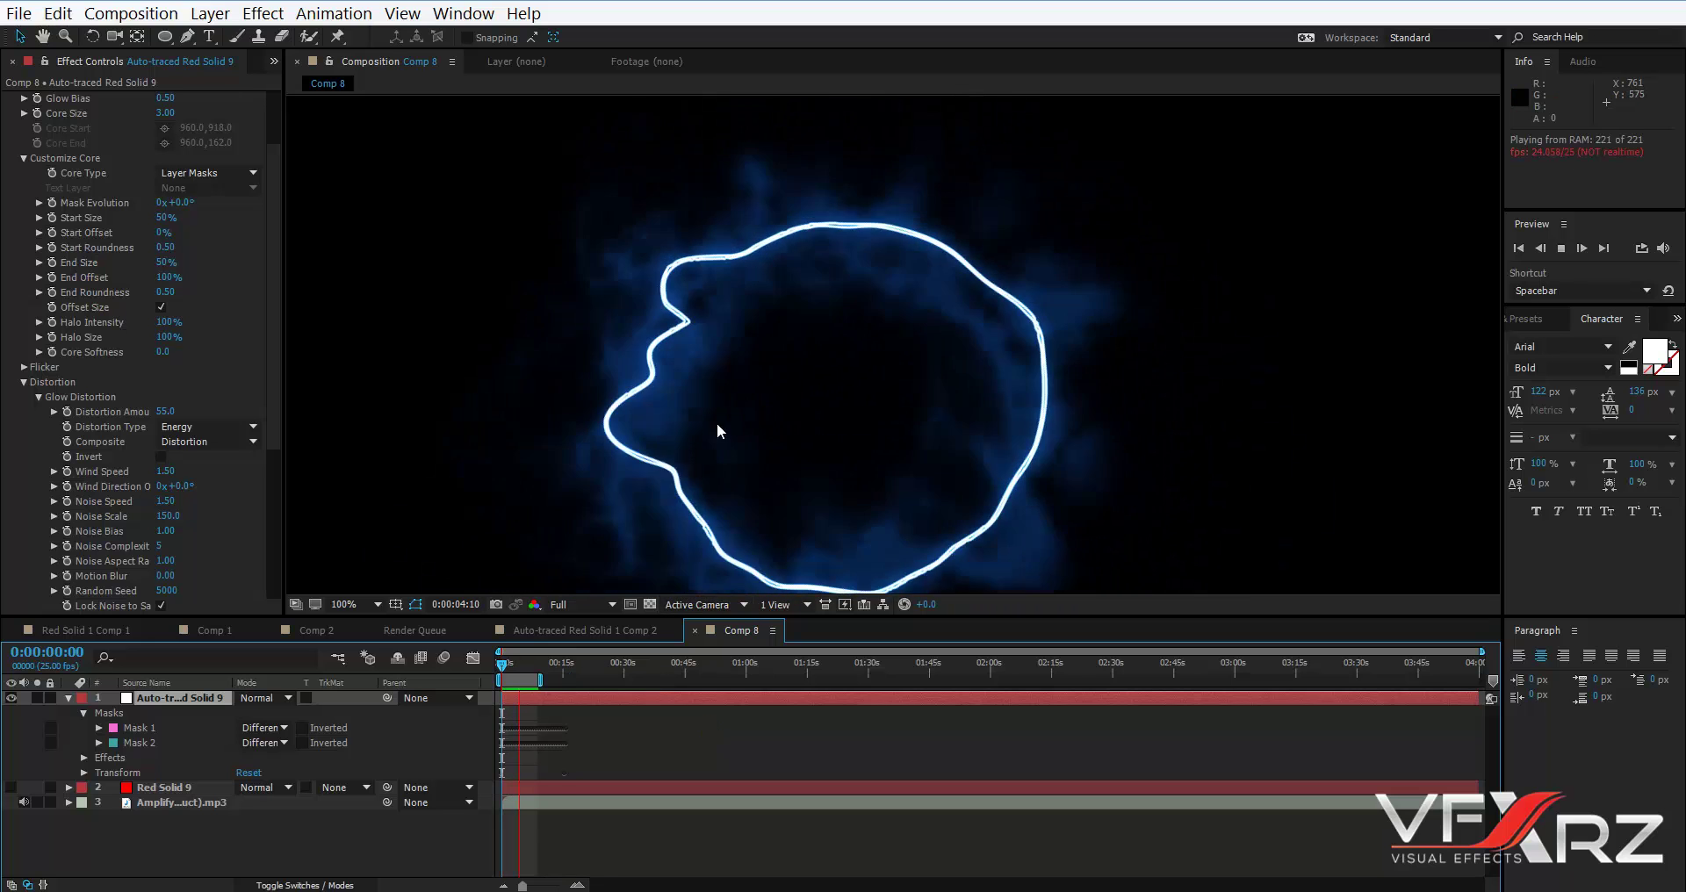
key("space")
key("space")
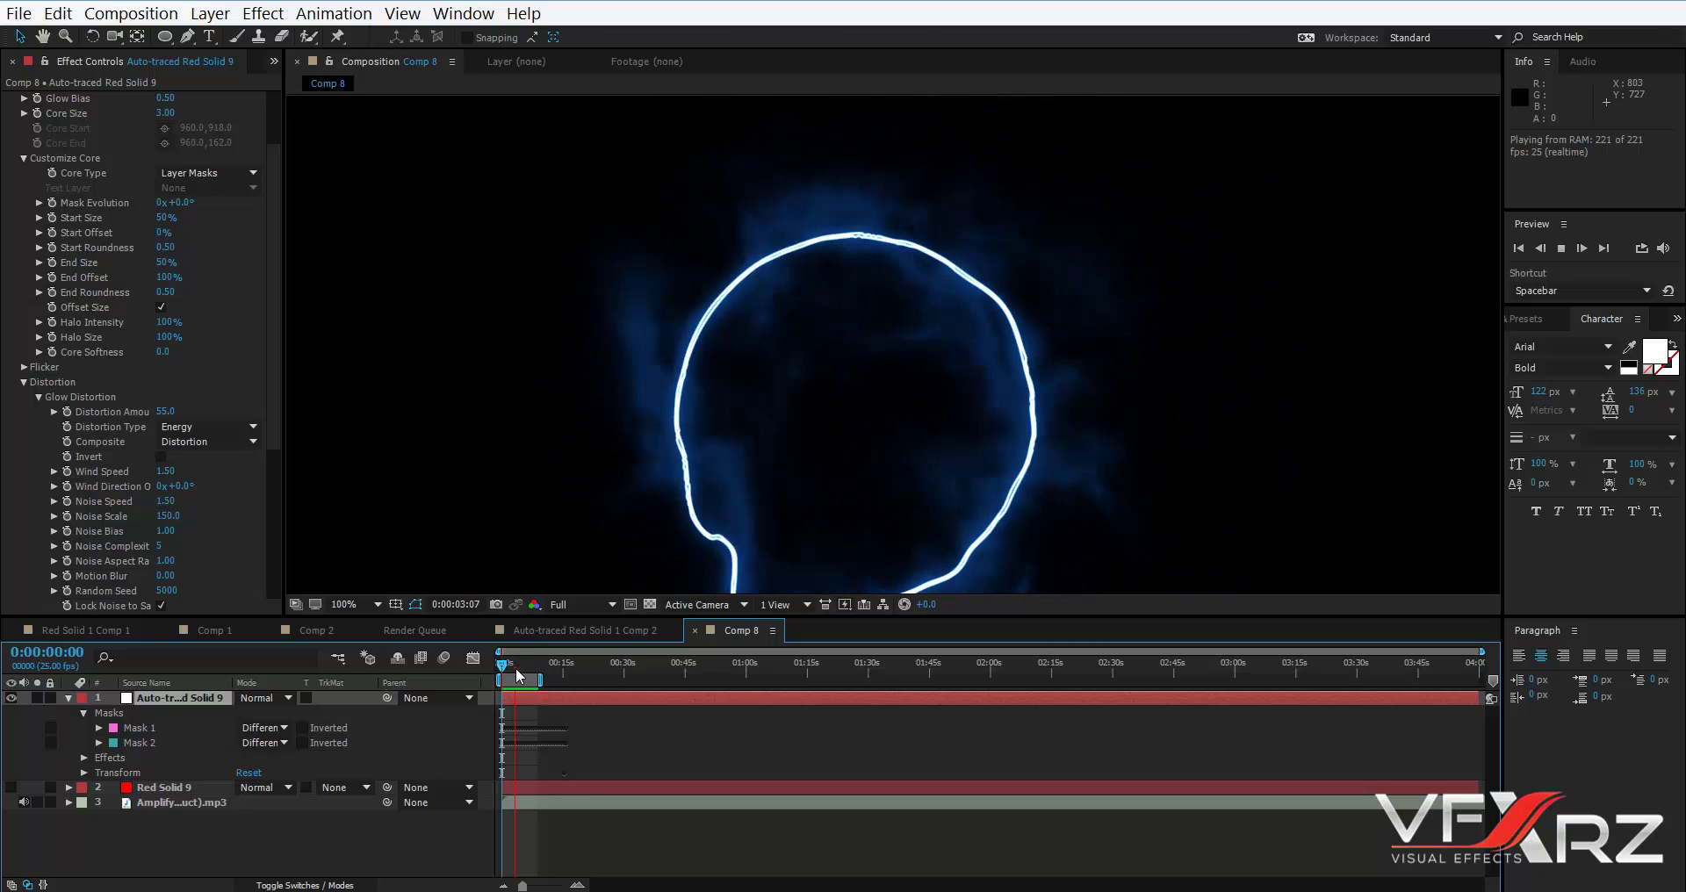
key("space")
Try the Saber presets Fire, Energy and Heat in turn, checking the Energy look at 0:00:01:07.
left_click_drag(267, 314, 269, 184)
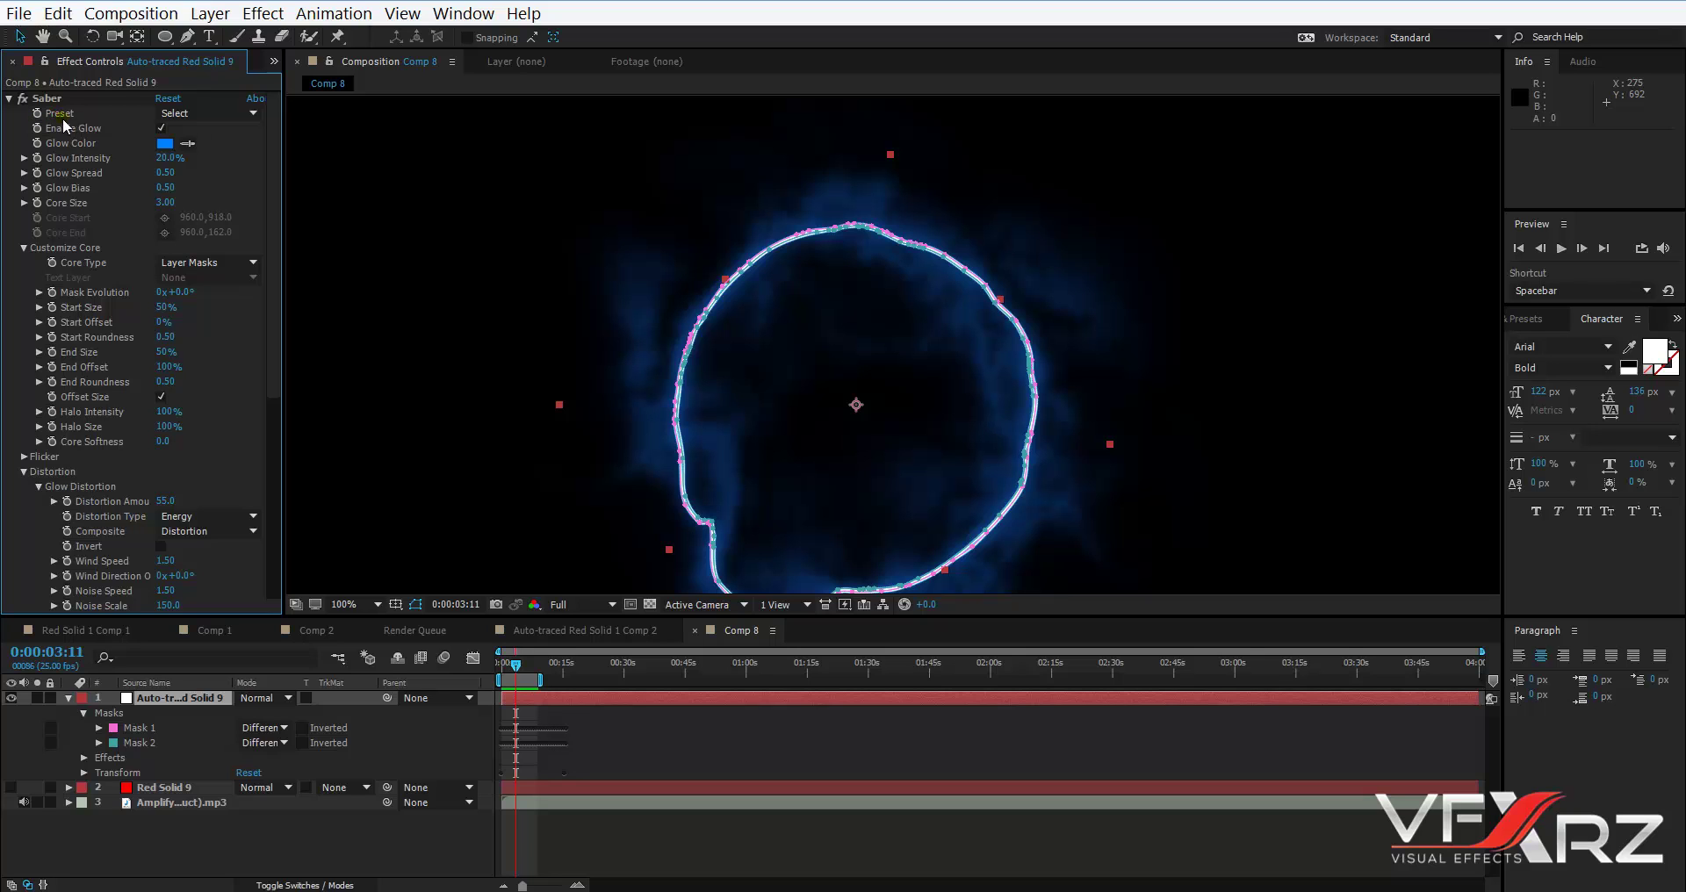
left_click(207, 114)
left_click(283, 230)
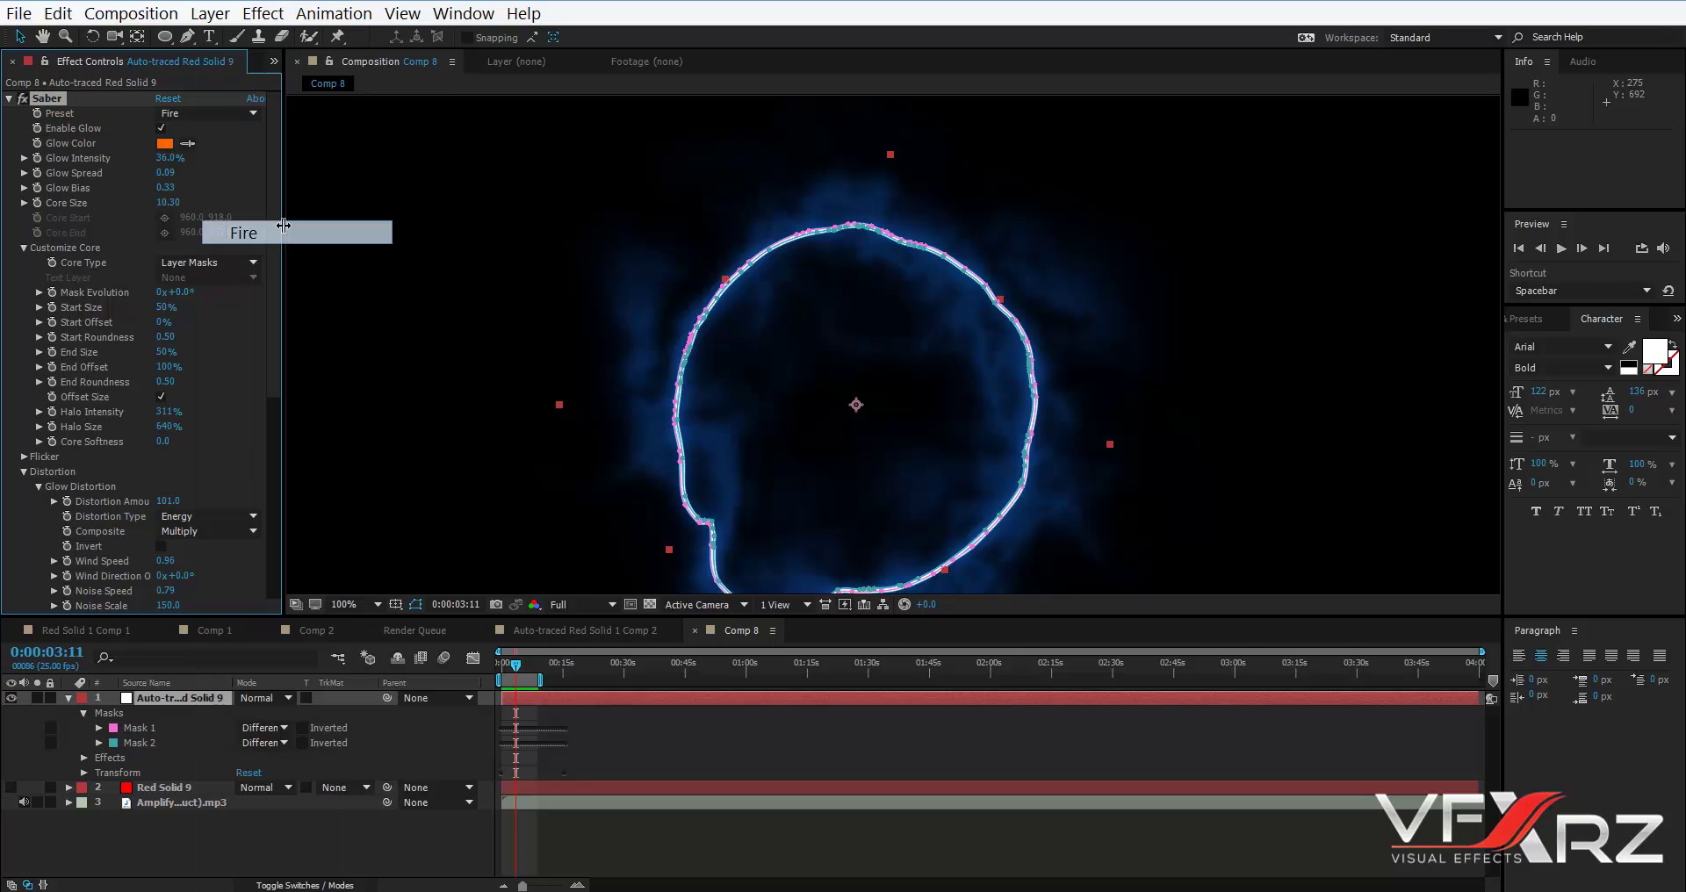
left_click(218, 113)
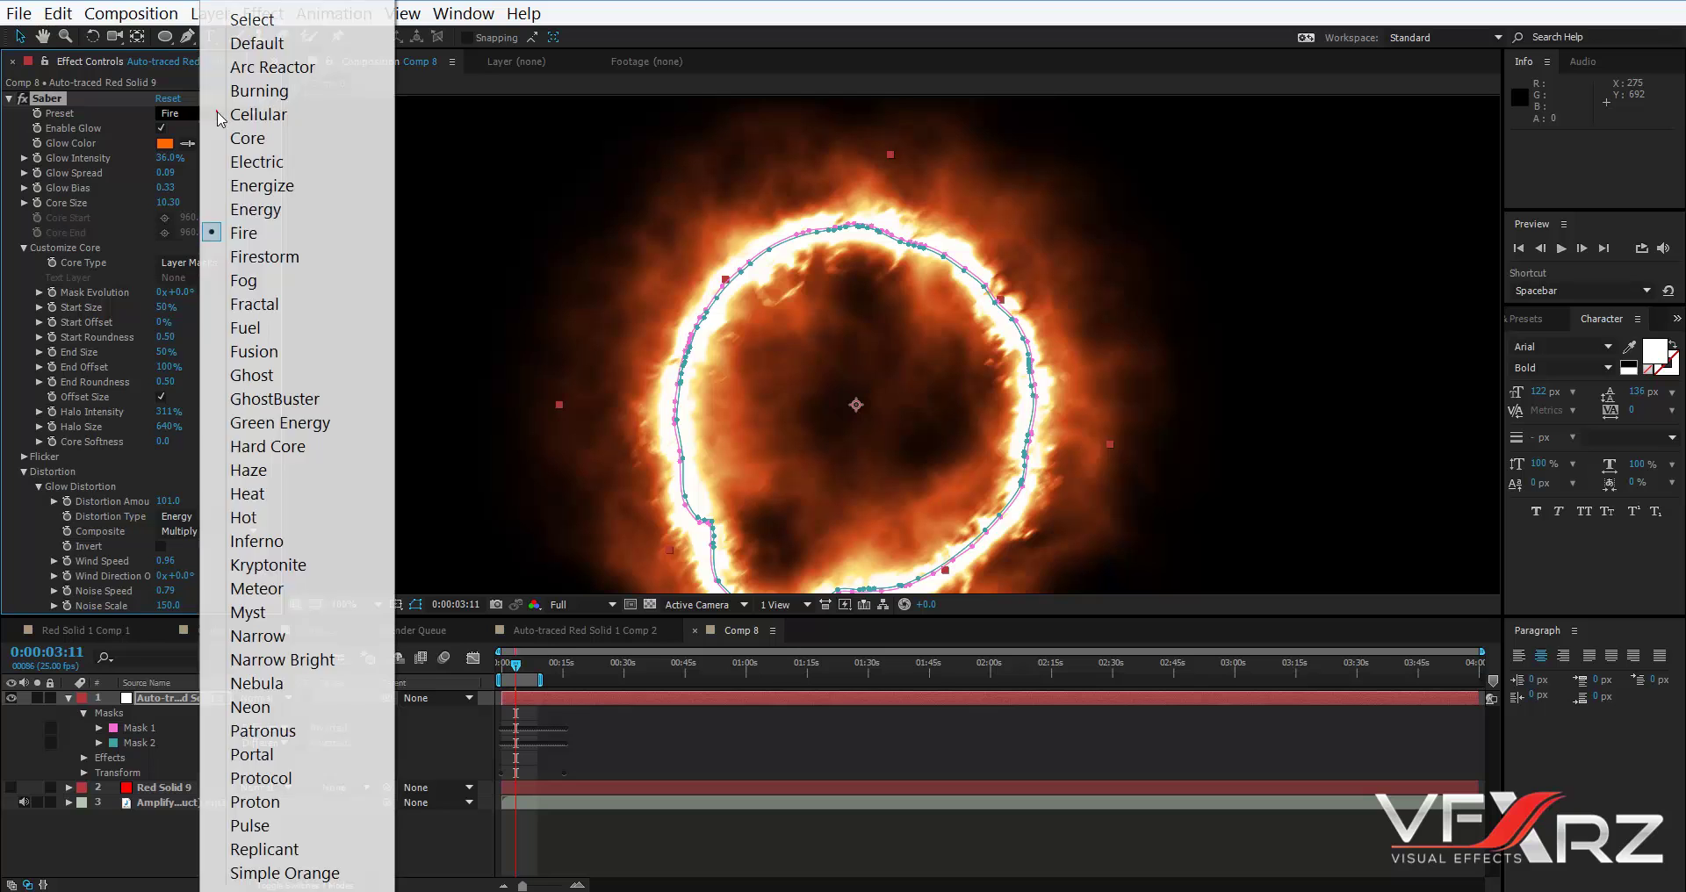
left_click(264, 209)
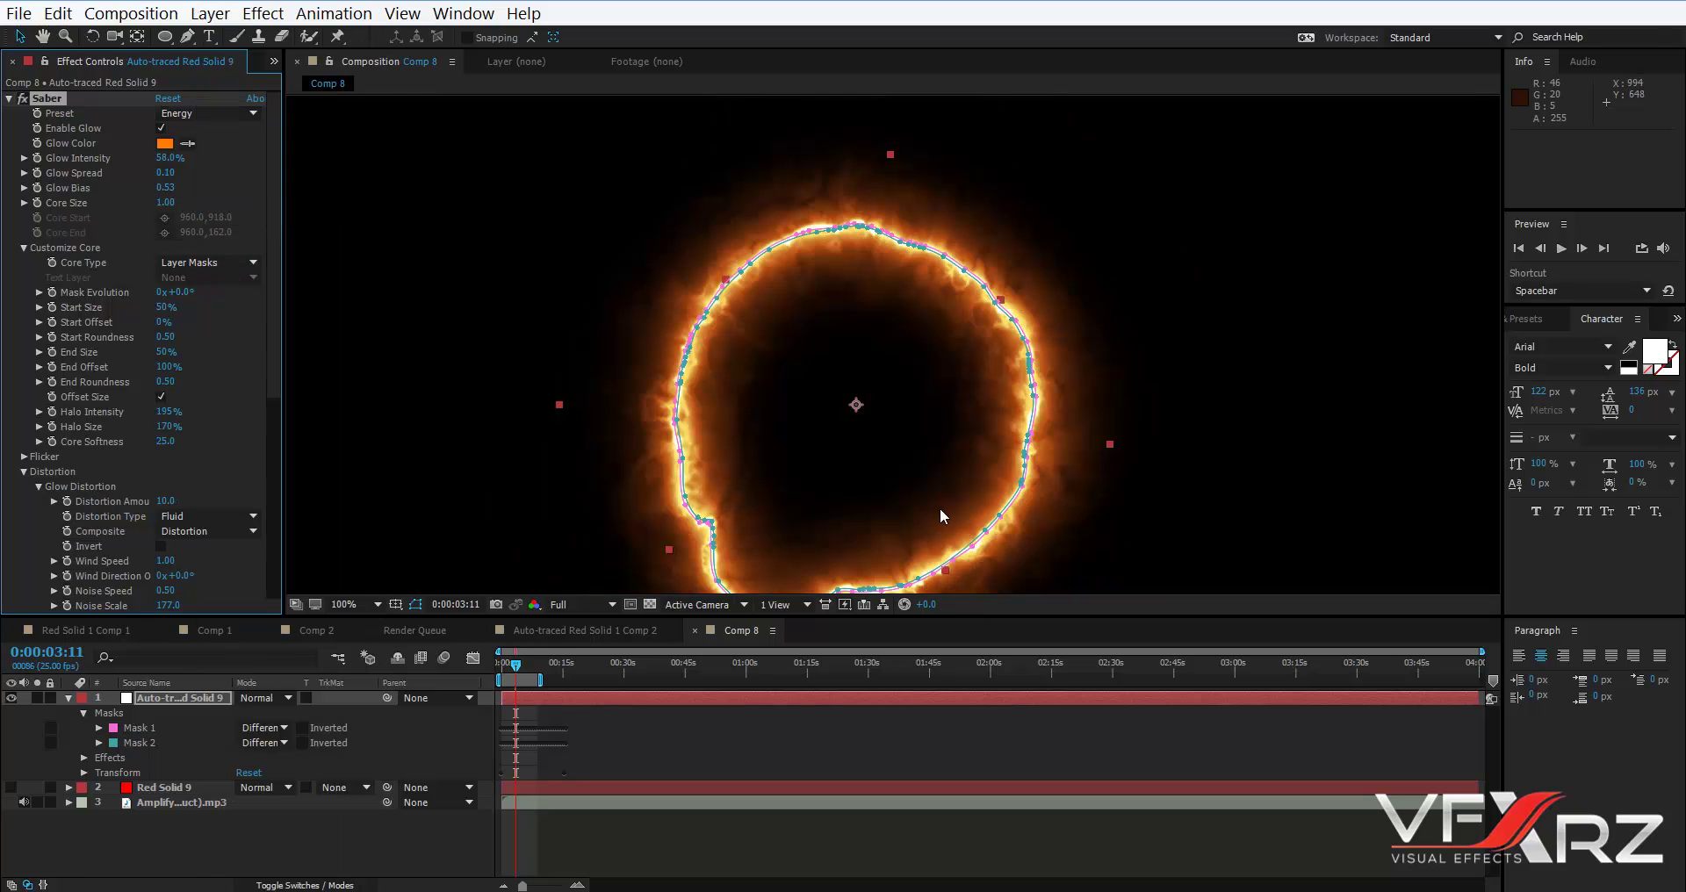
left_click_drag(940, 508, 913, 426)
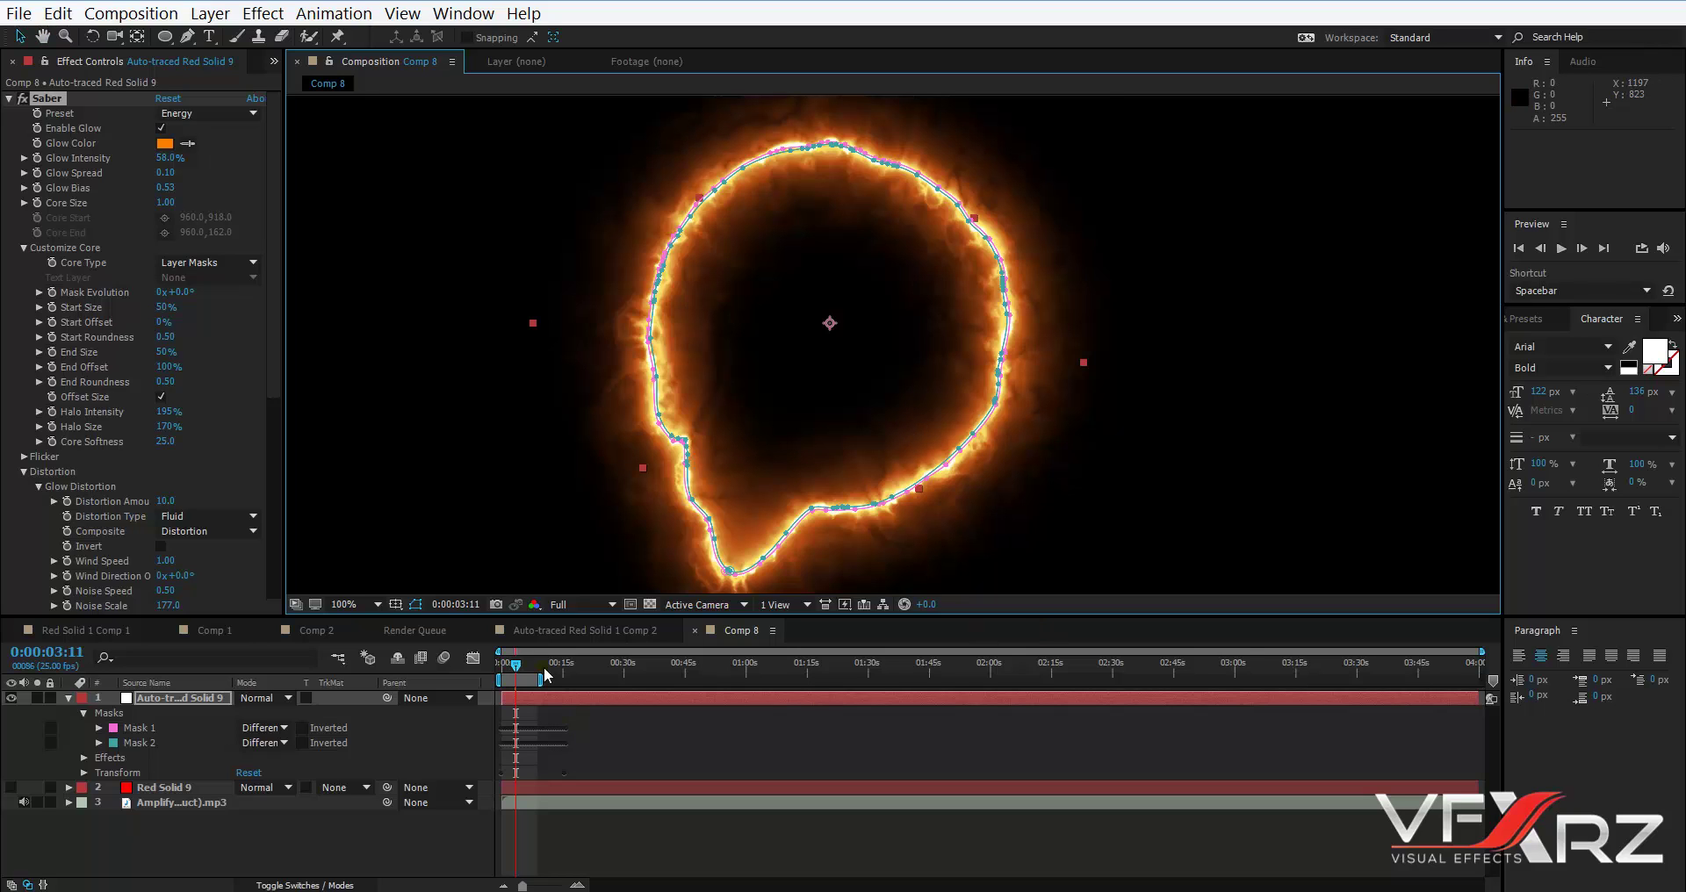
left_click_drag(523, 662, 507, 665)
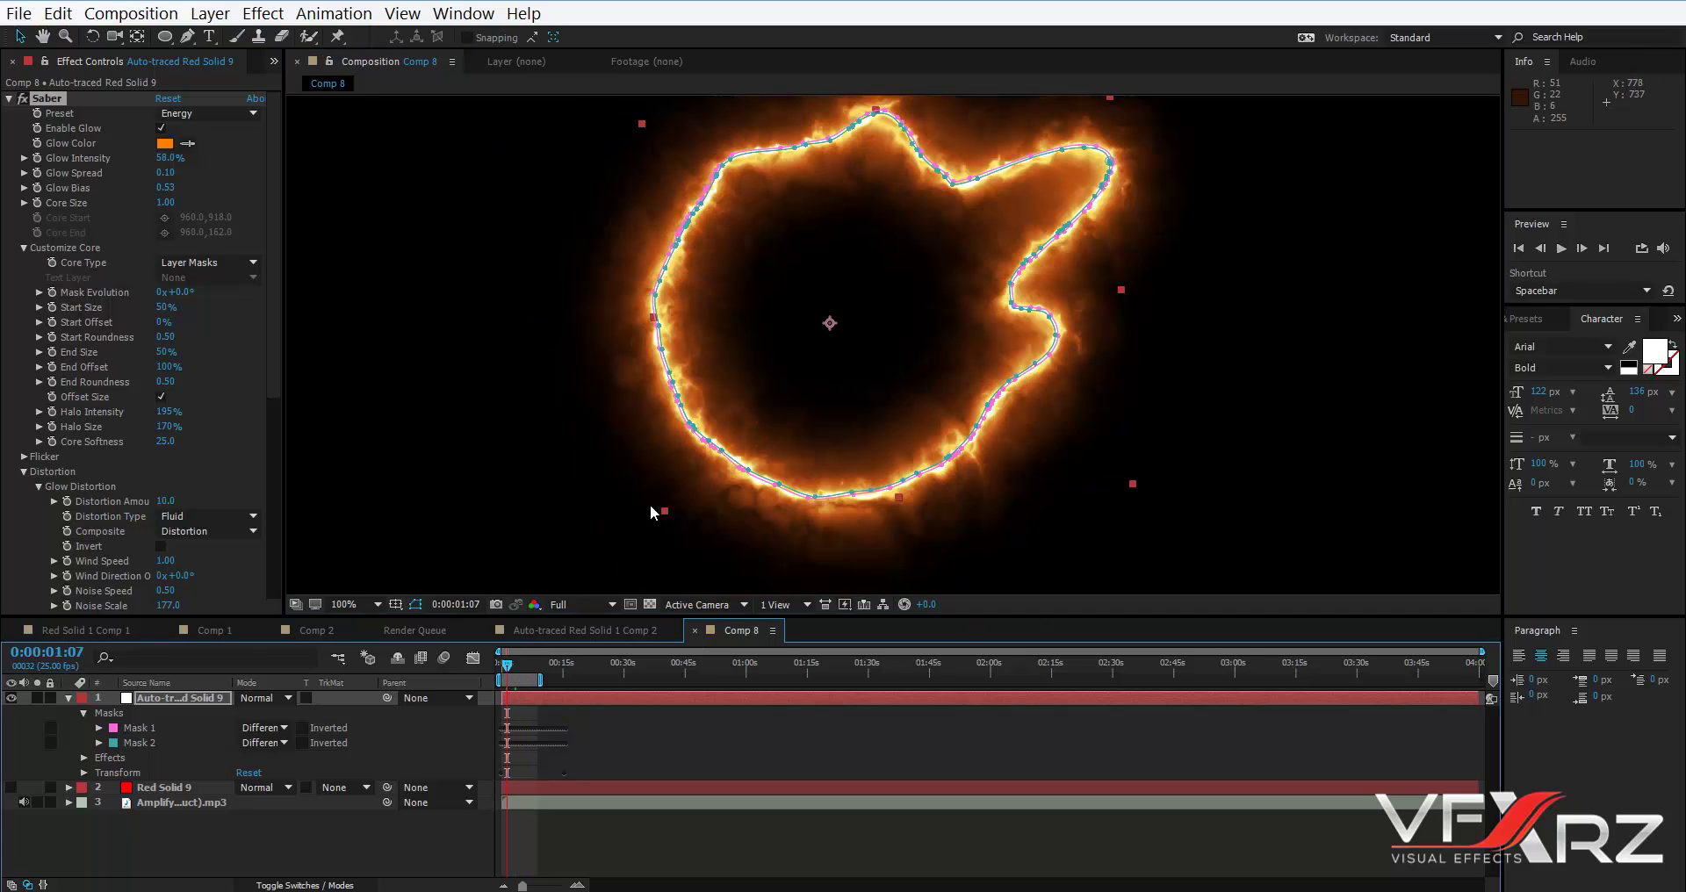
left_click(205, 113)
left_click(247, 493)
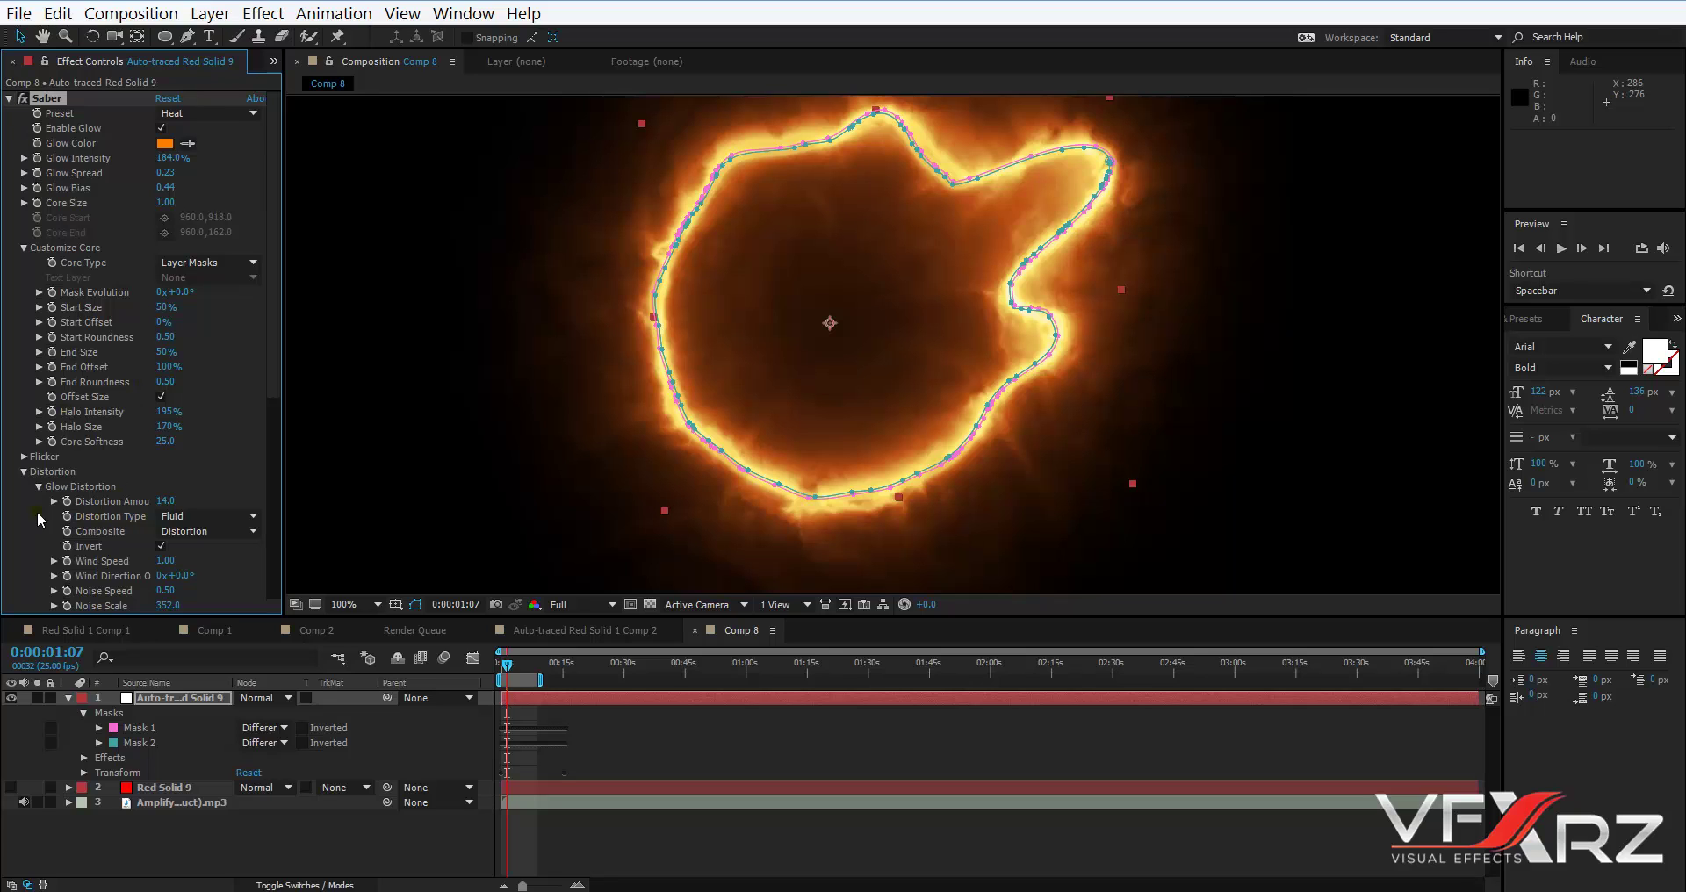
Apply the Neon preset to the Saber effect and deselect the layer to view the clean outline.
left_click(205, 113)
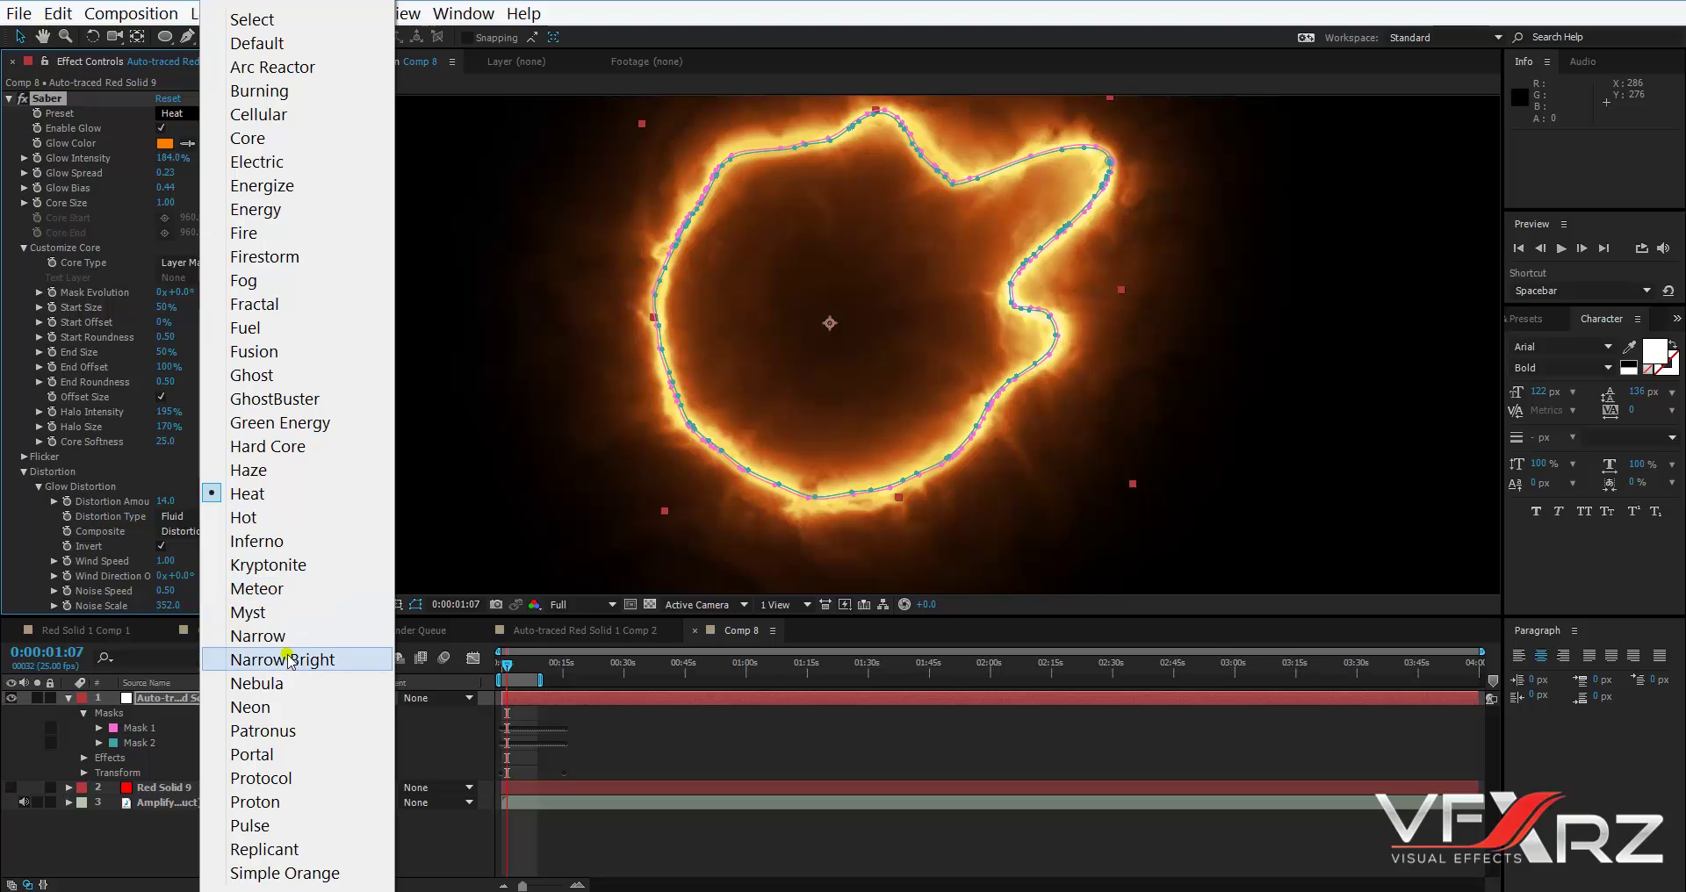
left_click(277, 707)
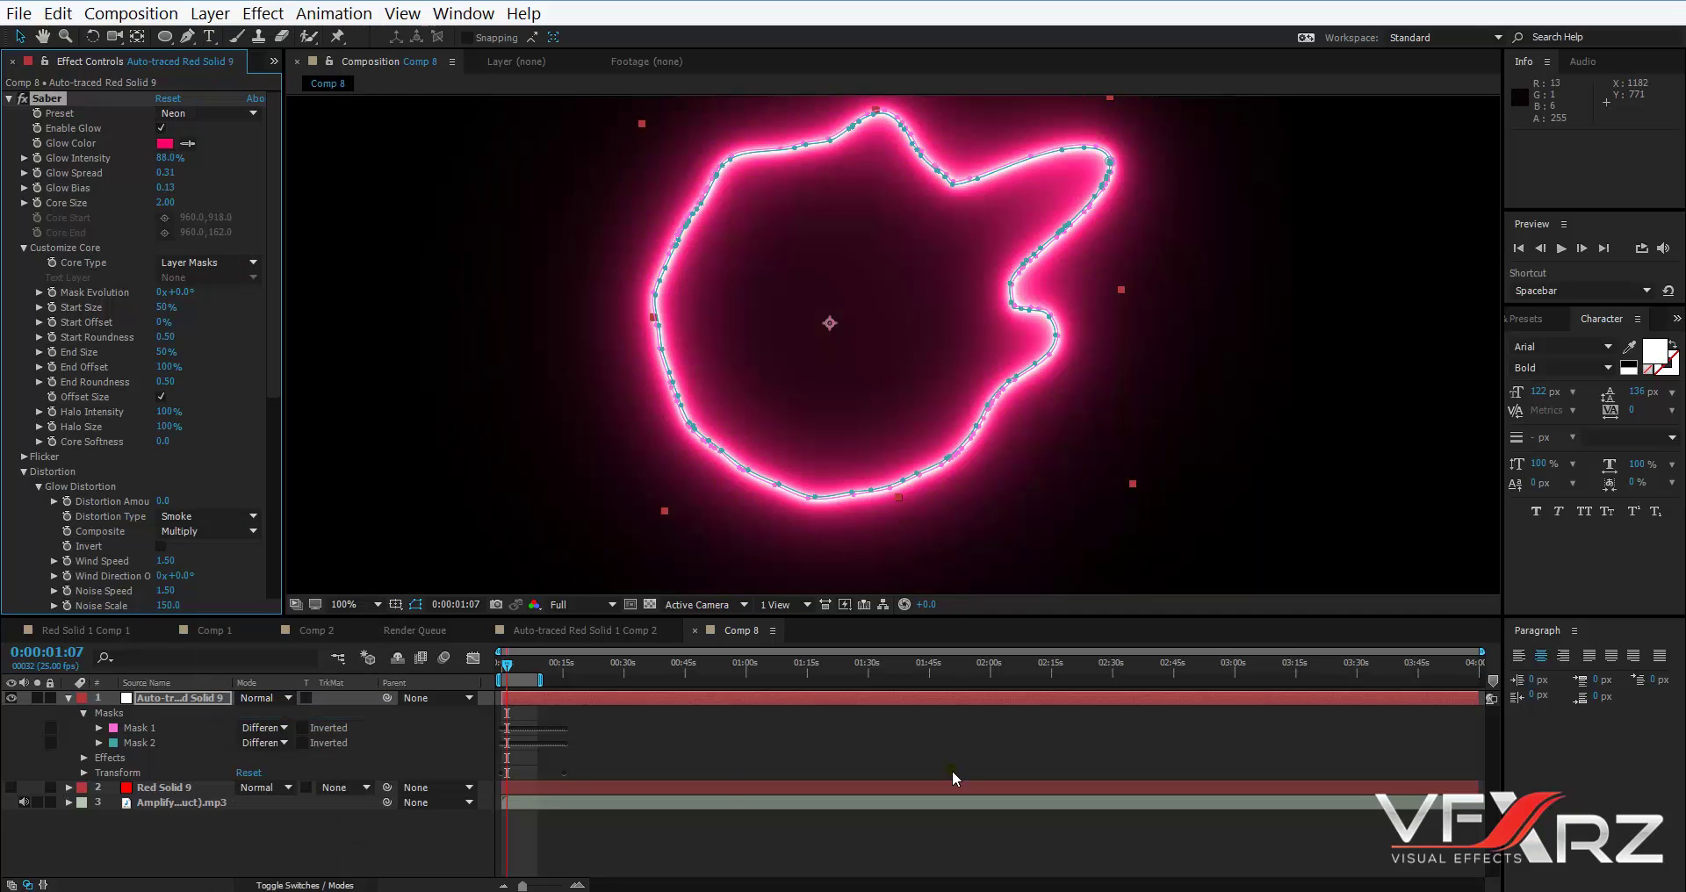
left_click(704, 755)
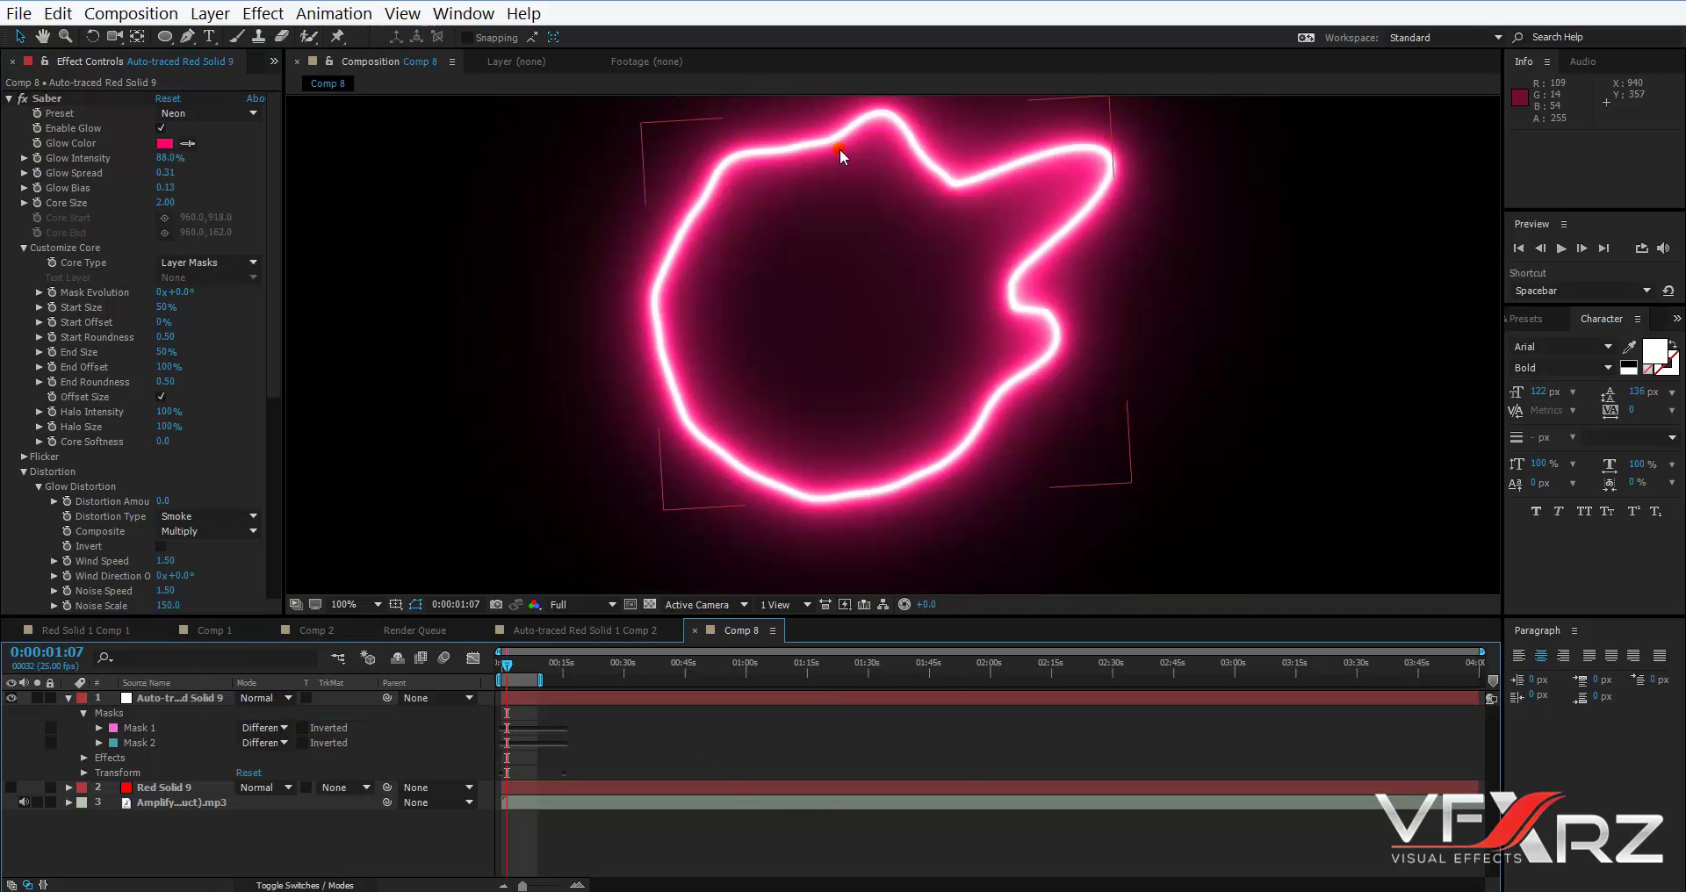
Lower Saber's Glow Intensity to 54% and preview the animation with the thinner neon outline.
left_click_drag(172, 163, 142, 160)
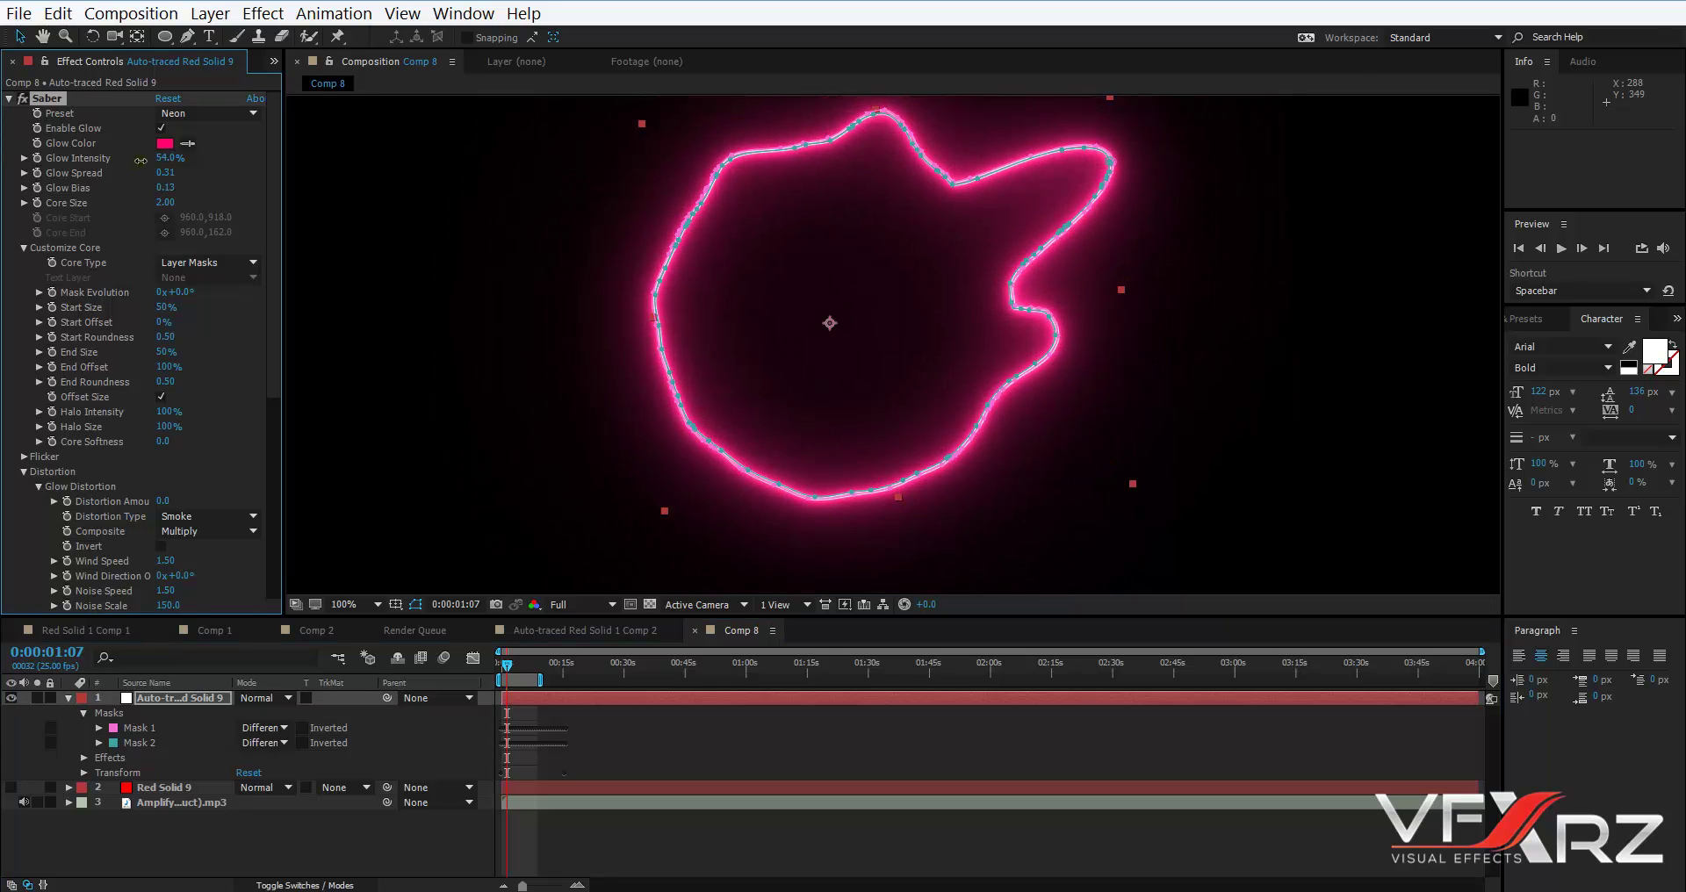
left_click(655, 750)
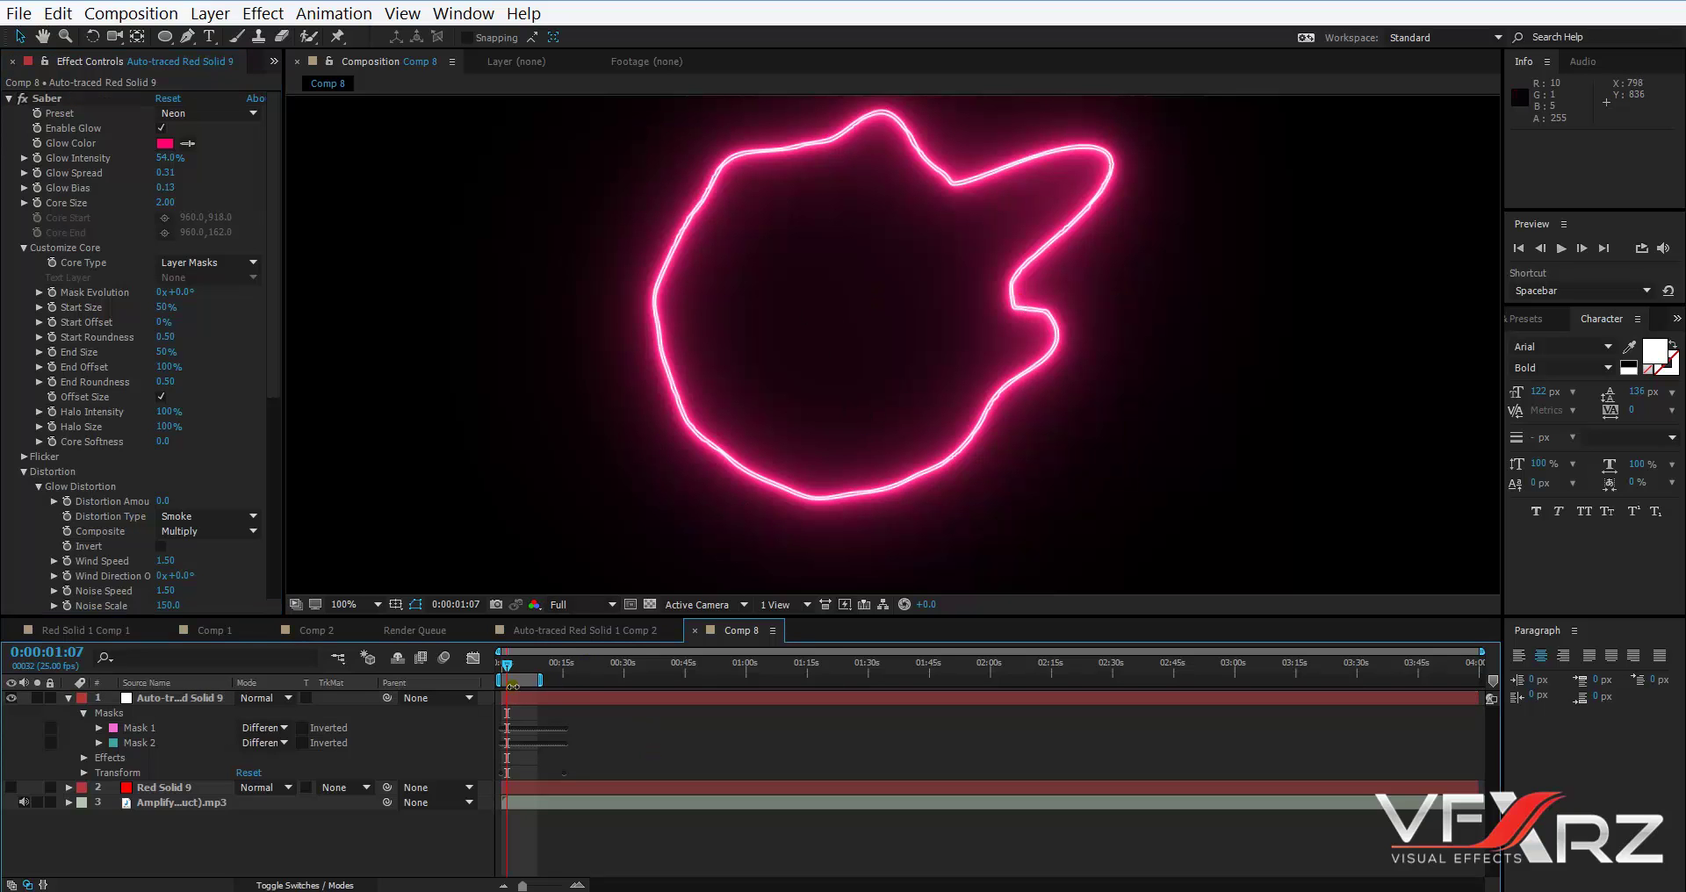
key("space")
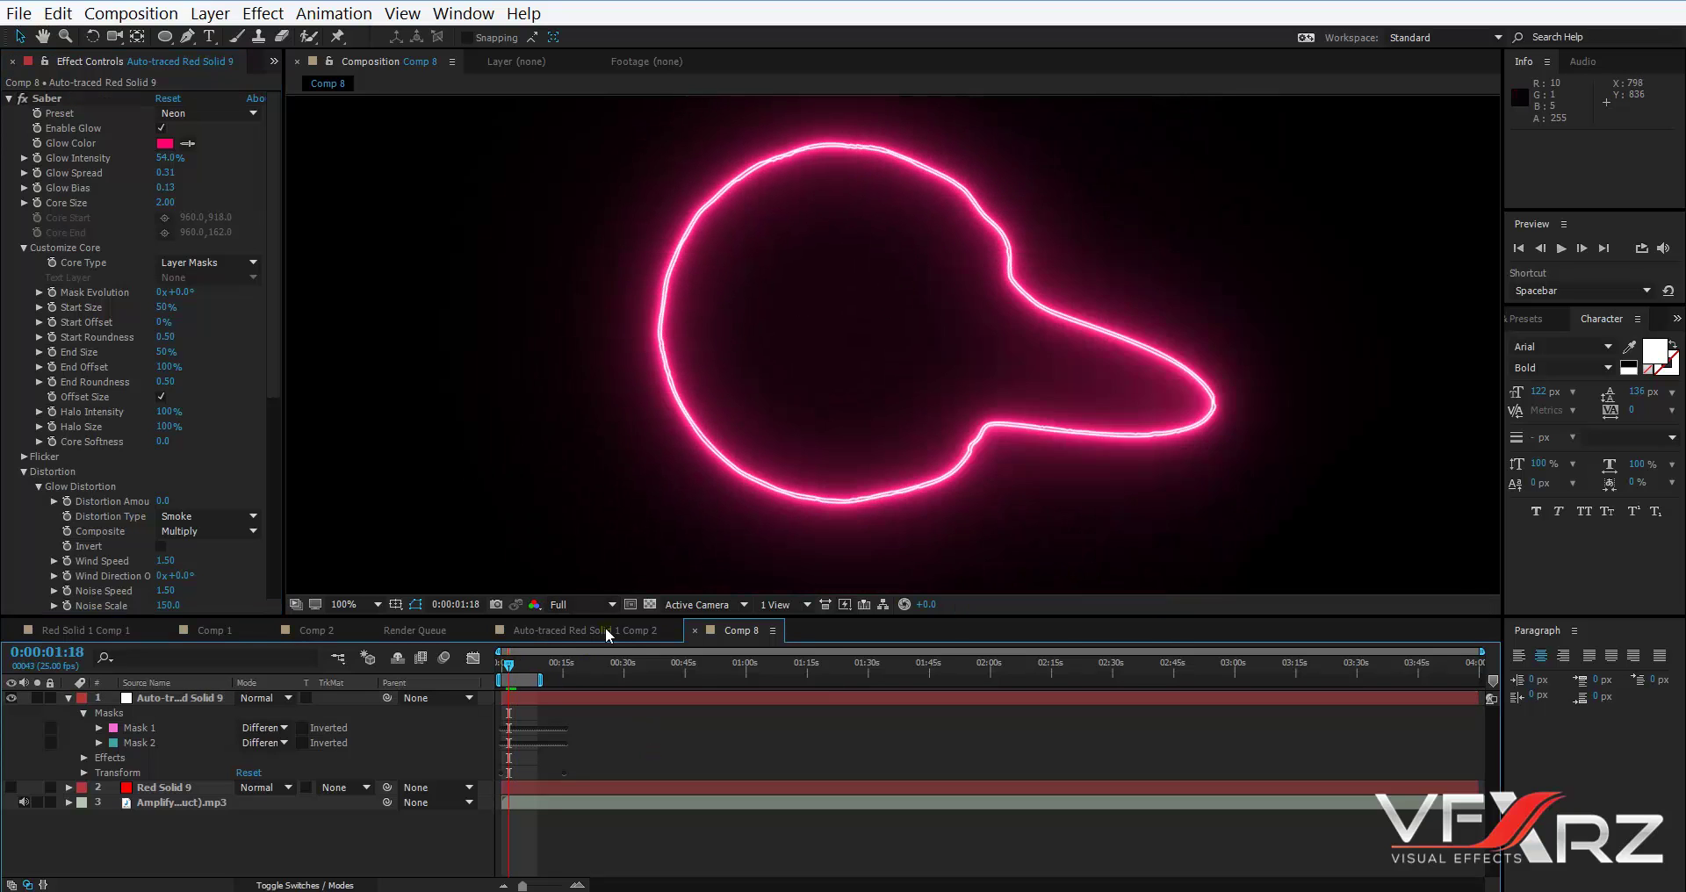
Collapse the layer properties and pre-compose all three layers, moving all attributes into the new composition.
key("u")
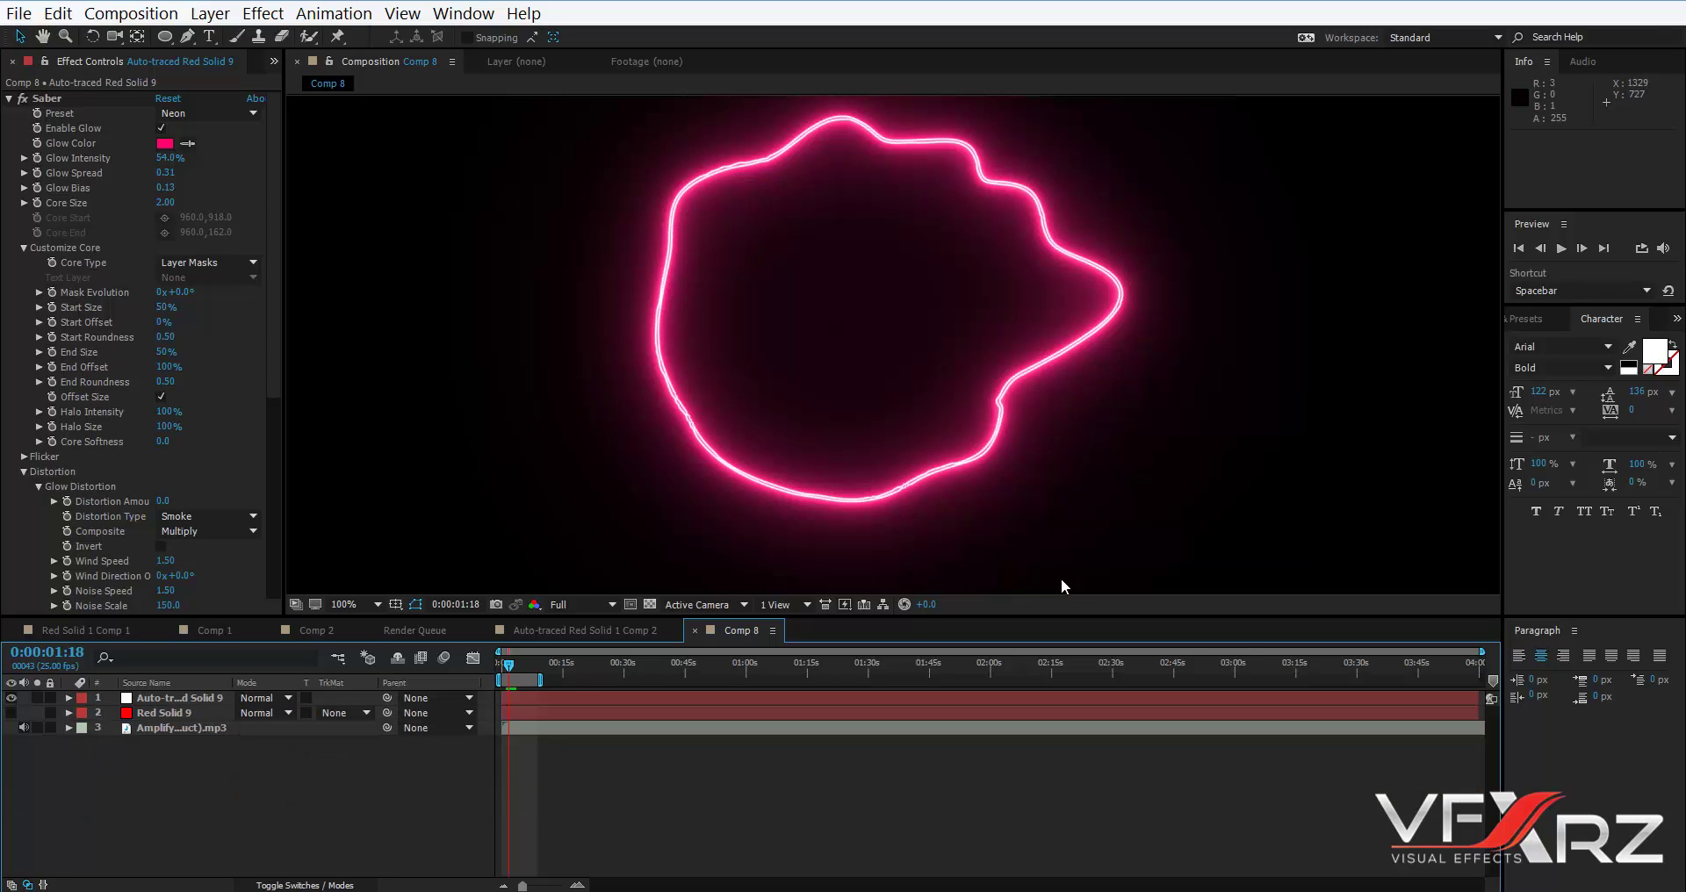
left_click_drag(337, 776, 141, 672)
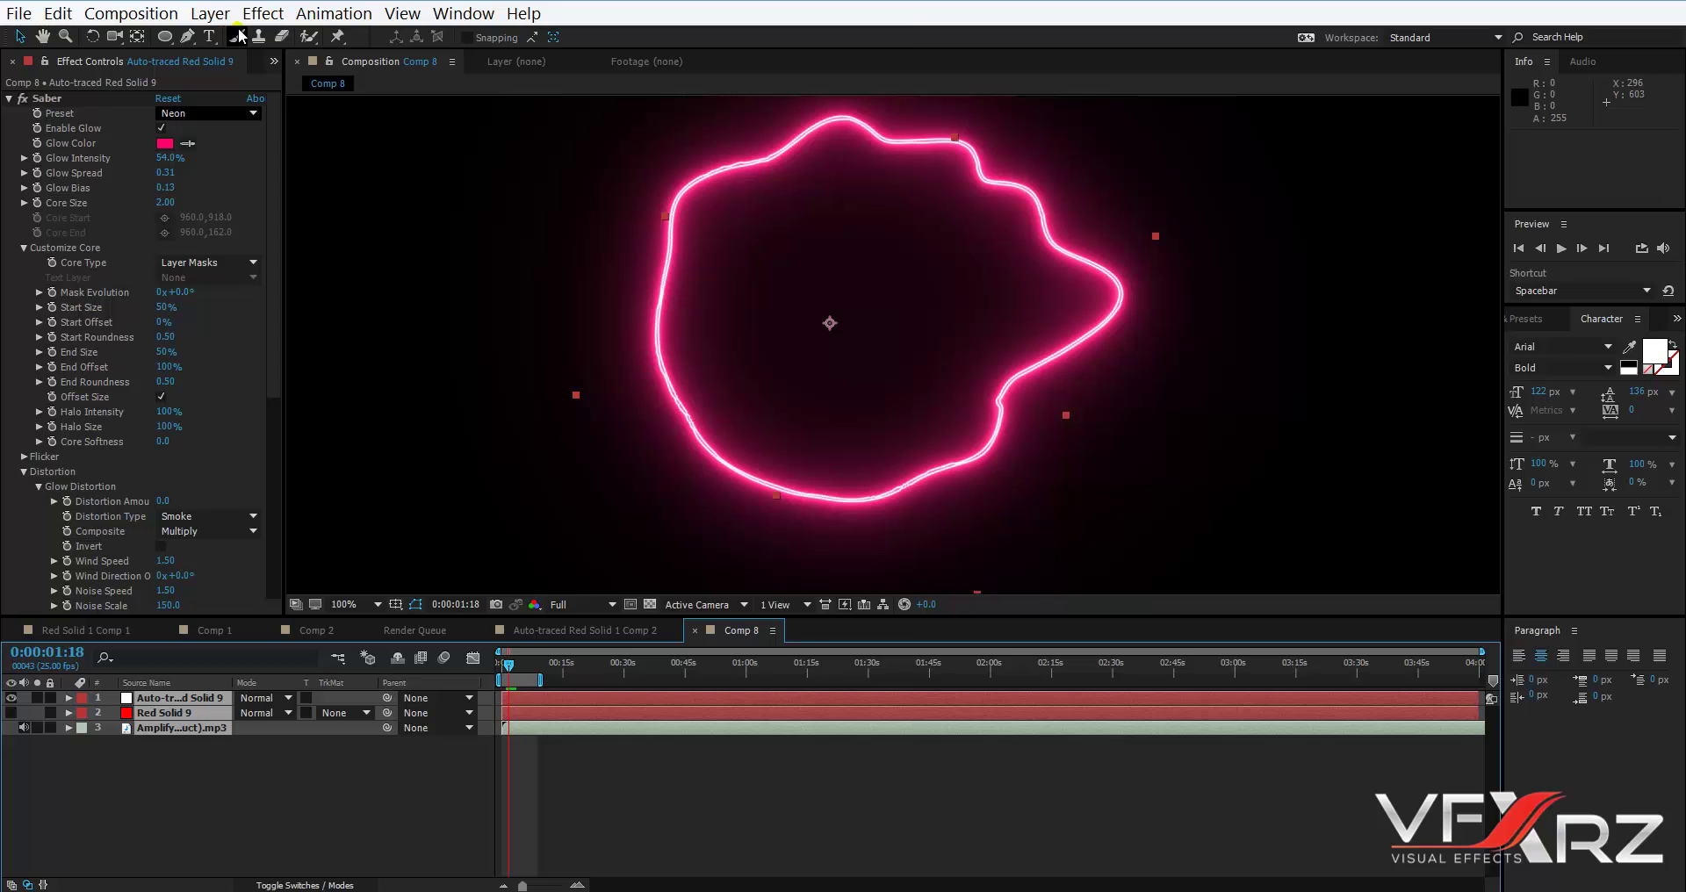
left_click(209, 13)
left_click(707, 67)
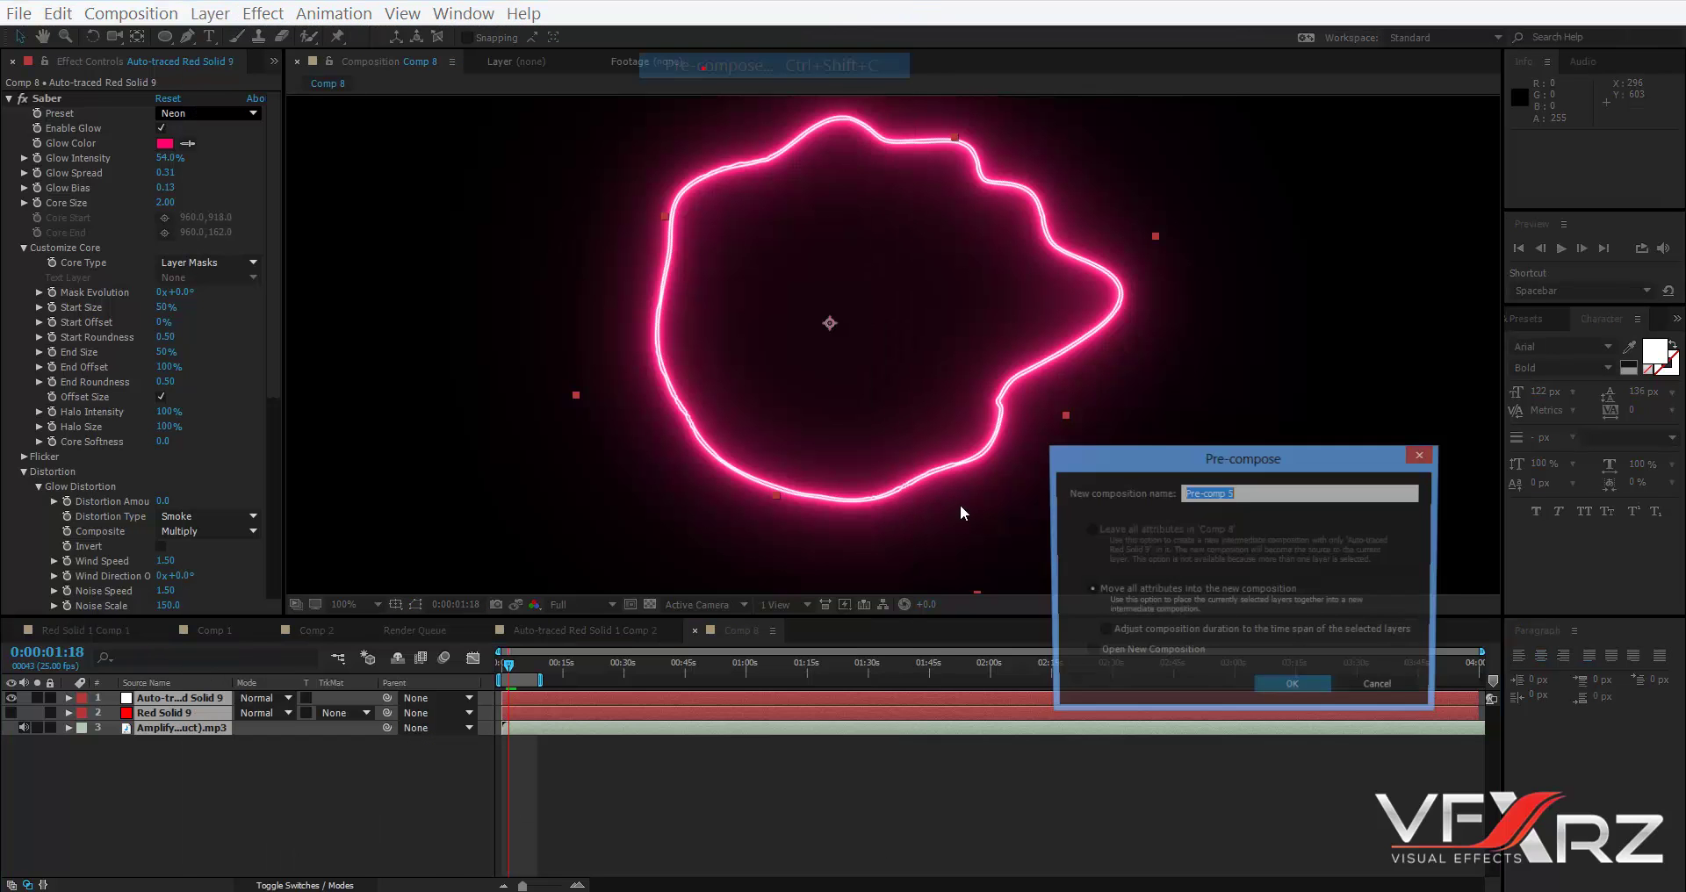
left_click(1315, 691)
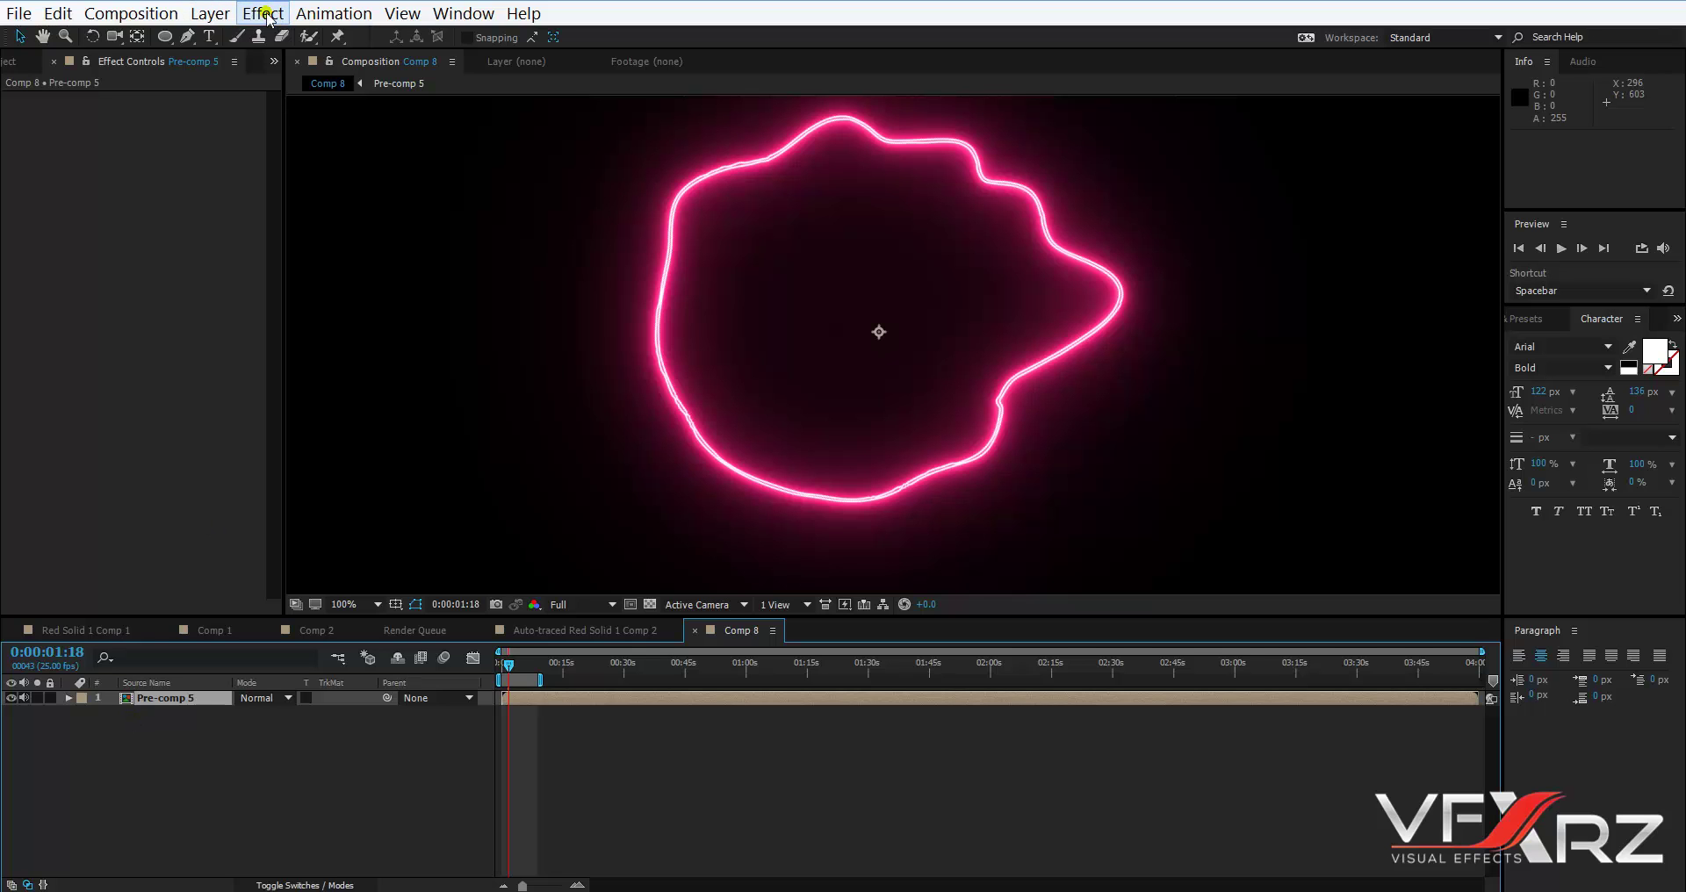
Apply the Trapcode Echospace effect to the Pre-comp 5 layer.
left_click(166, 698)
left_click(262, 14)
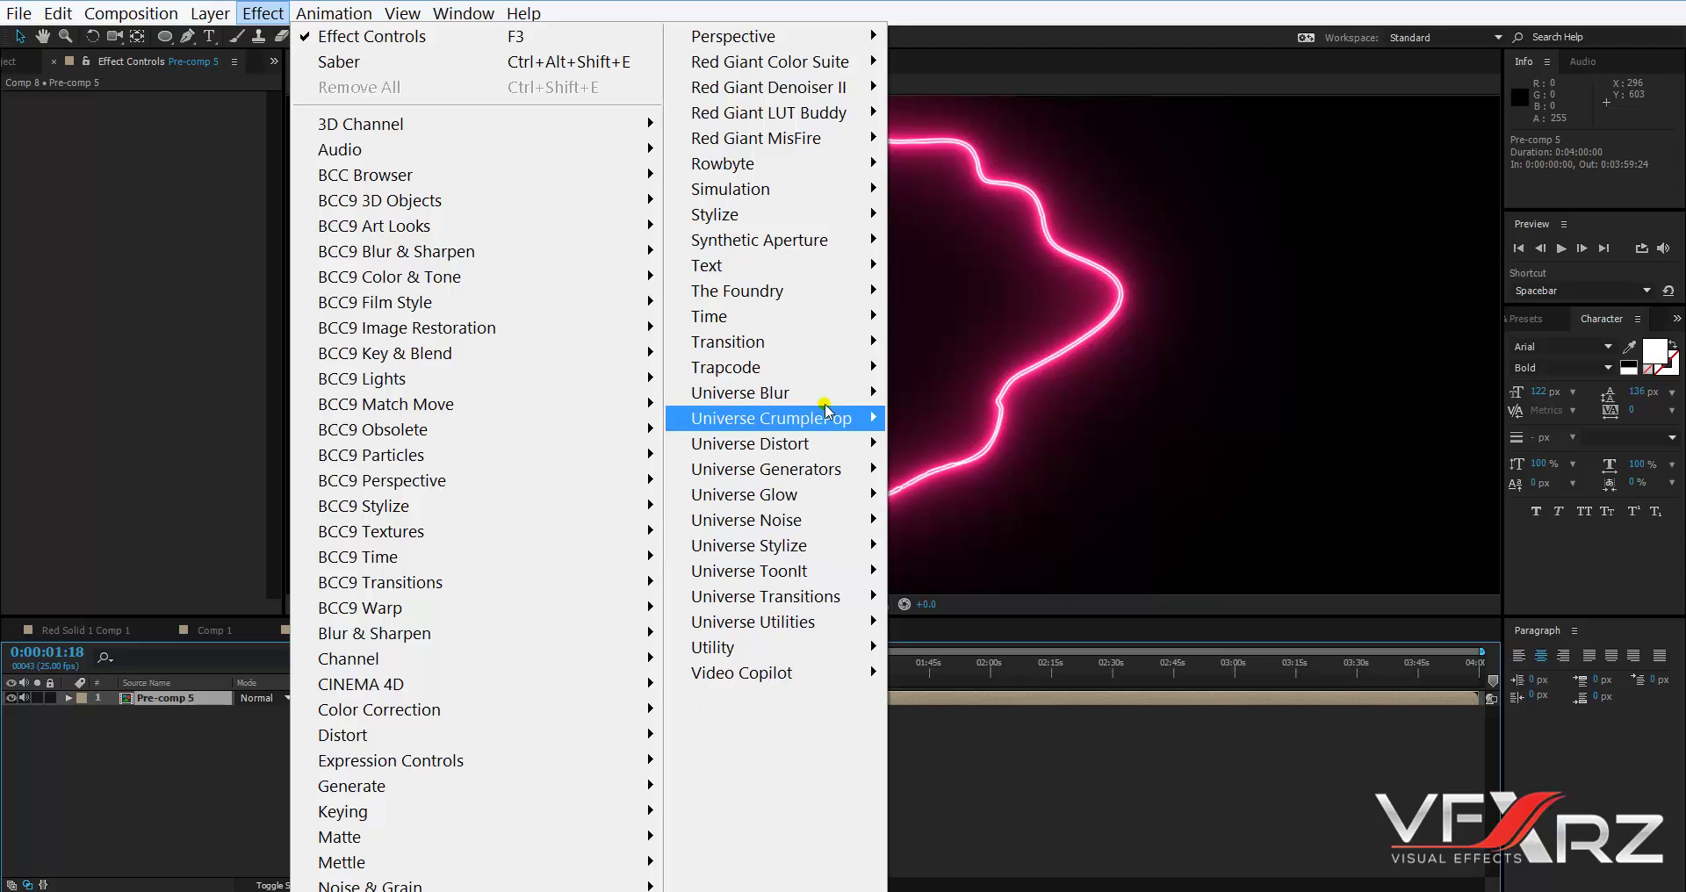
mouse_move(773, 367)
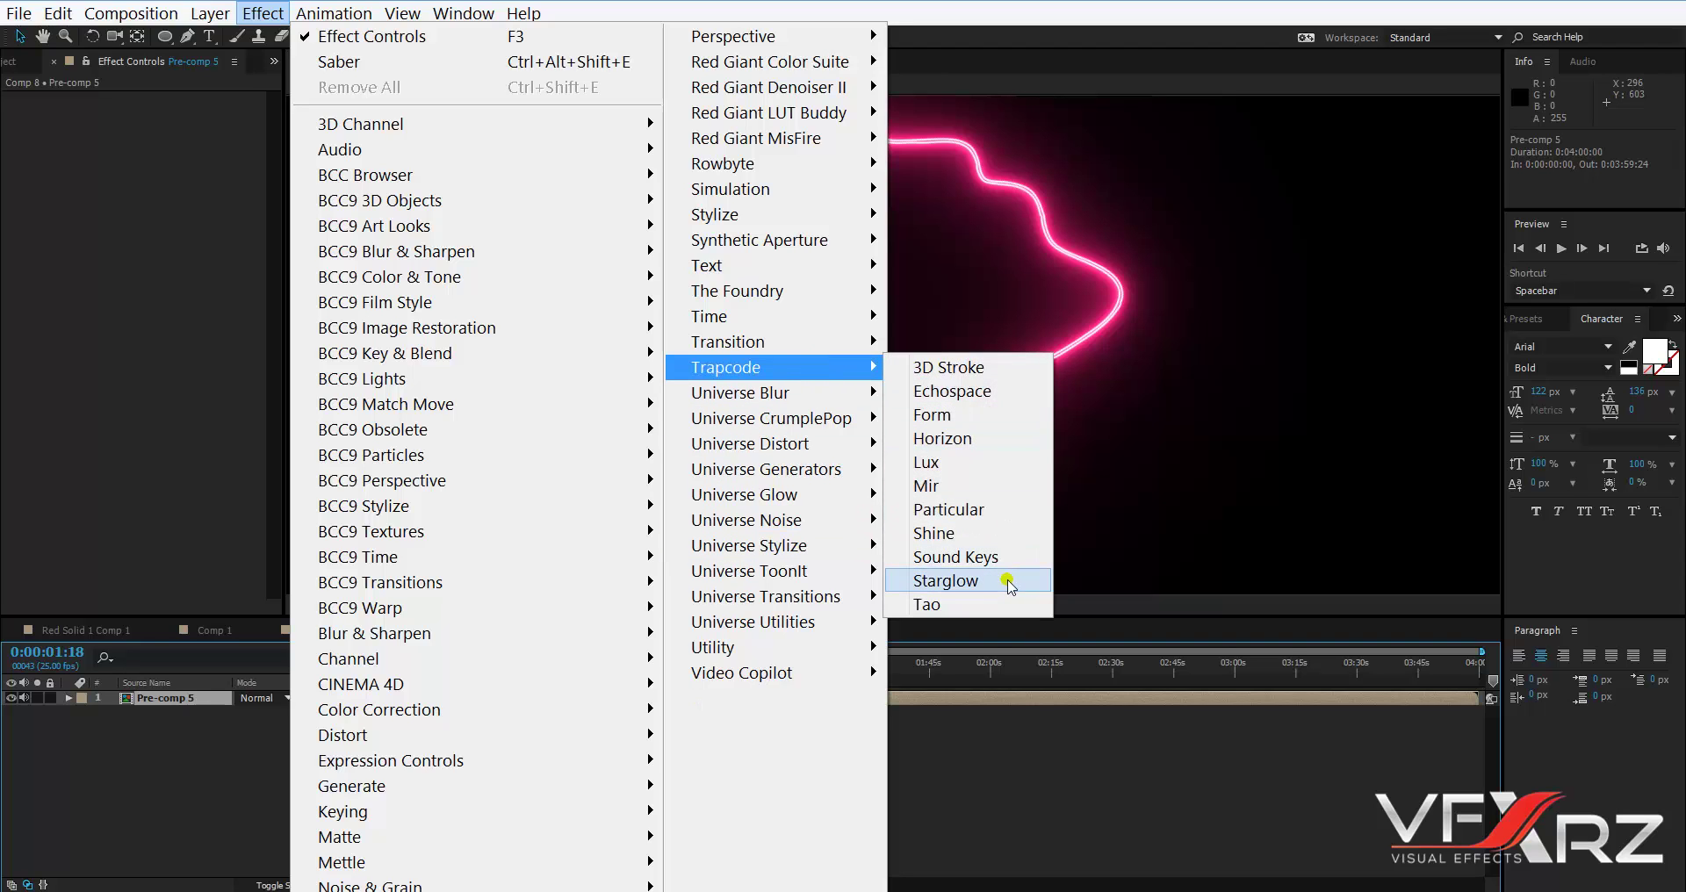
left_click(971, 390)
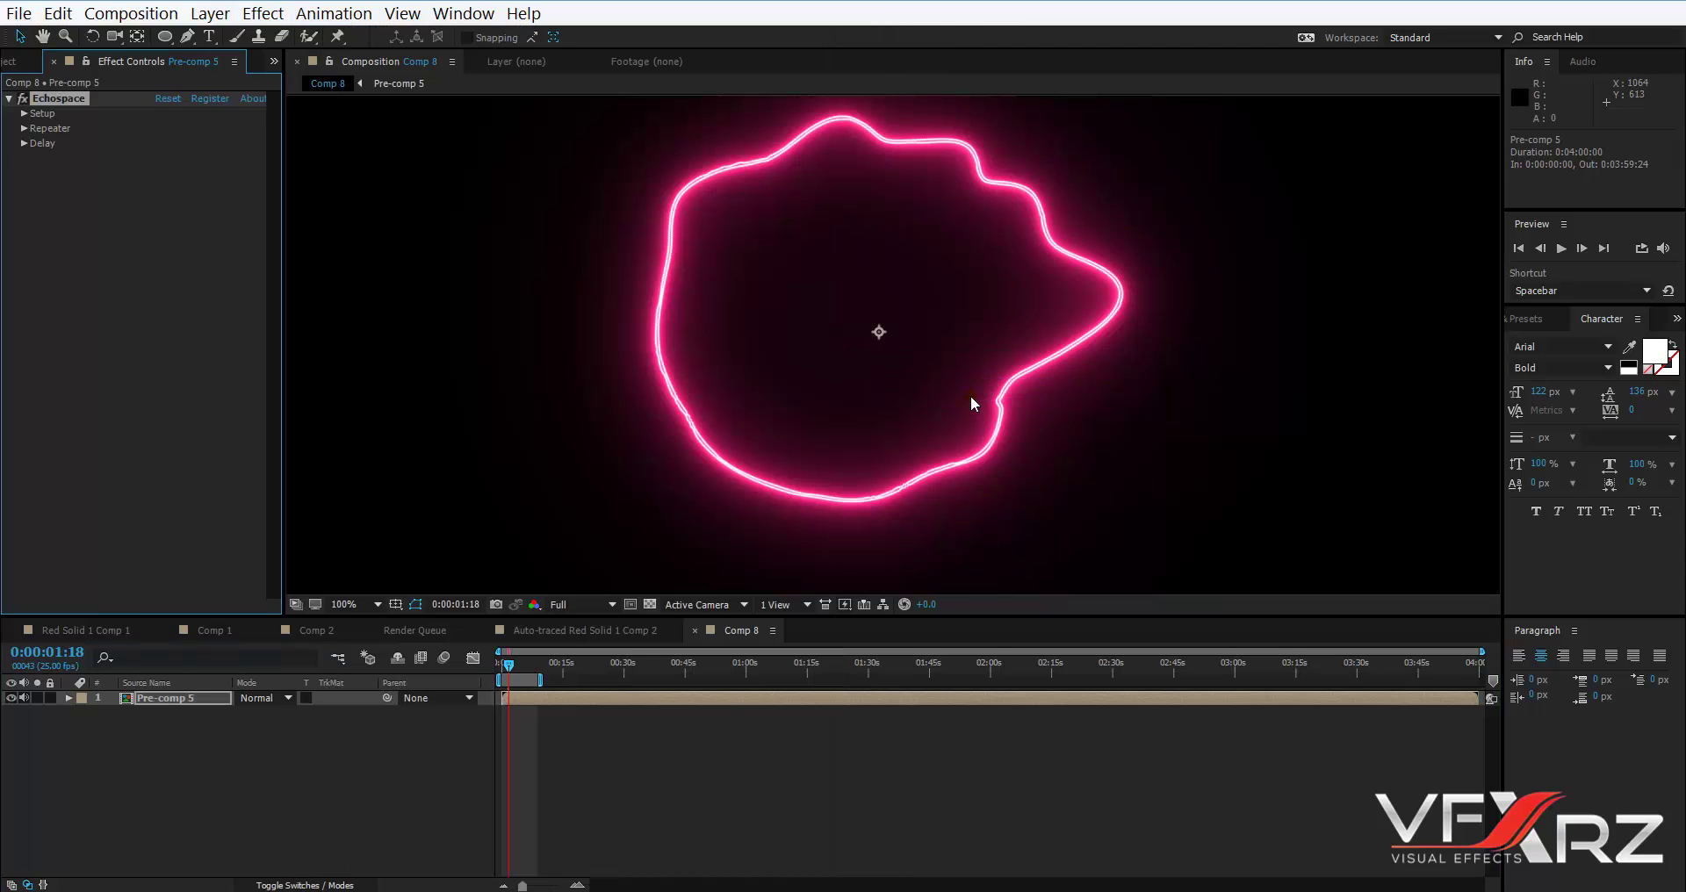
Open Pre-comp 5 and set Saber's Composite Settings to Transparent on the auto-traced layer.
left_click(130, 697)
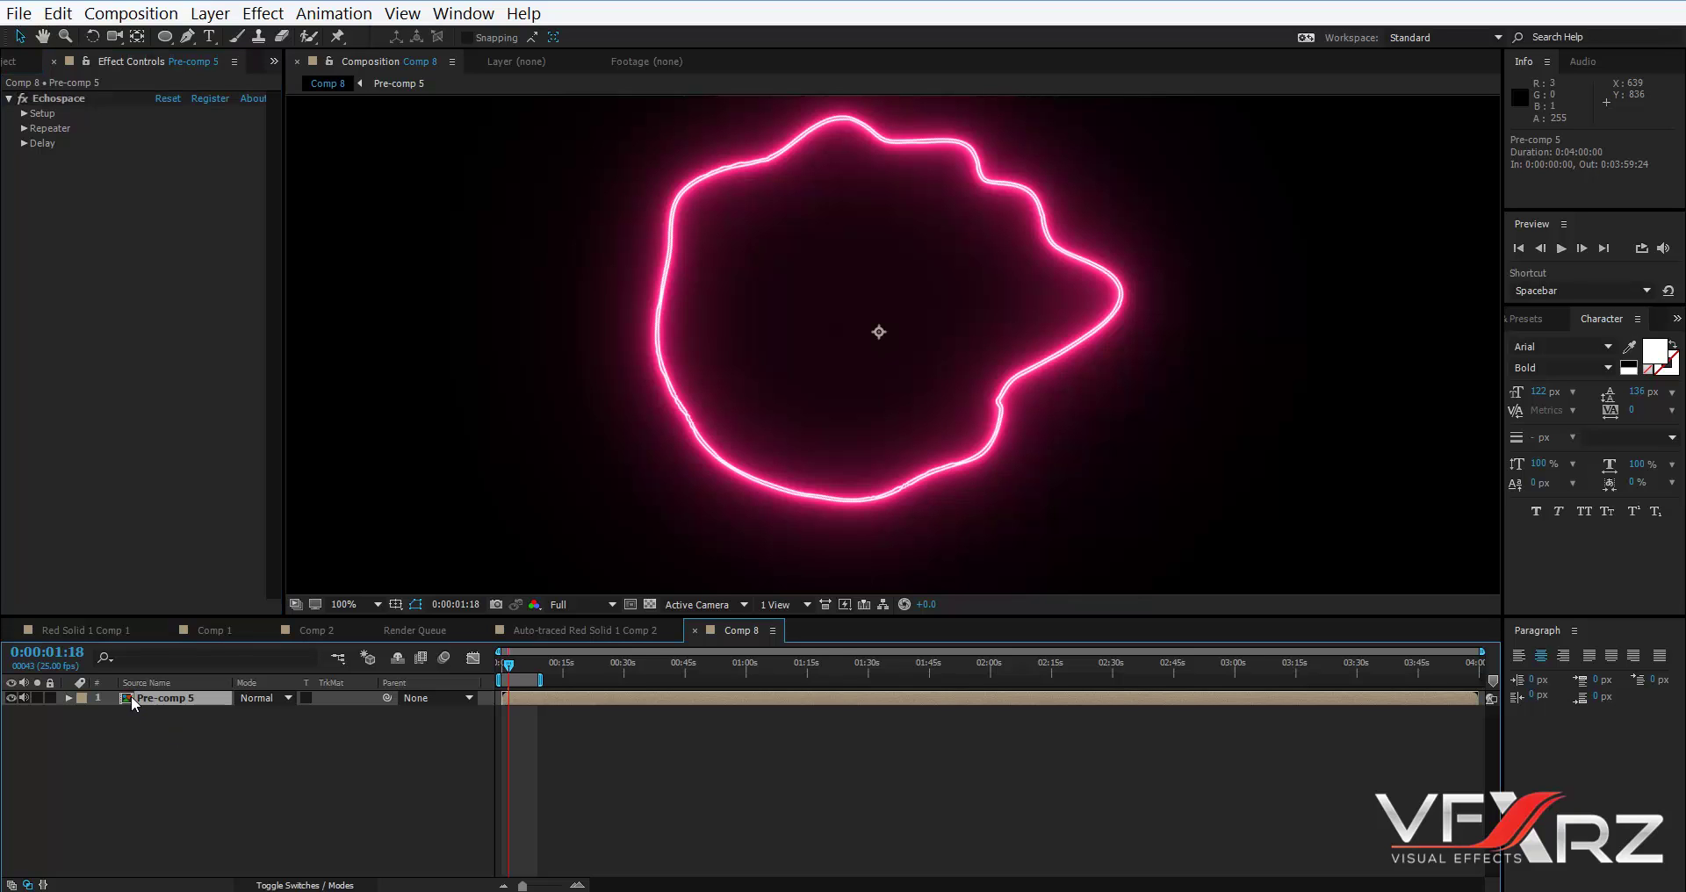
double_click(160, 698)
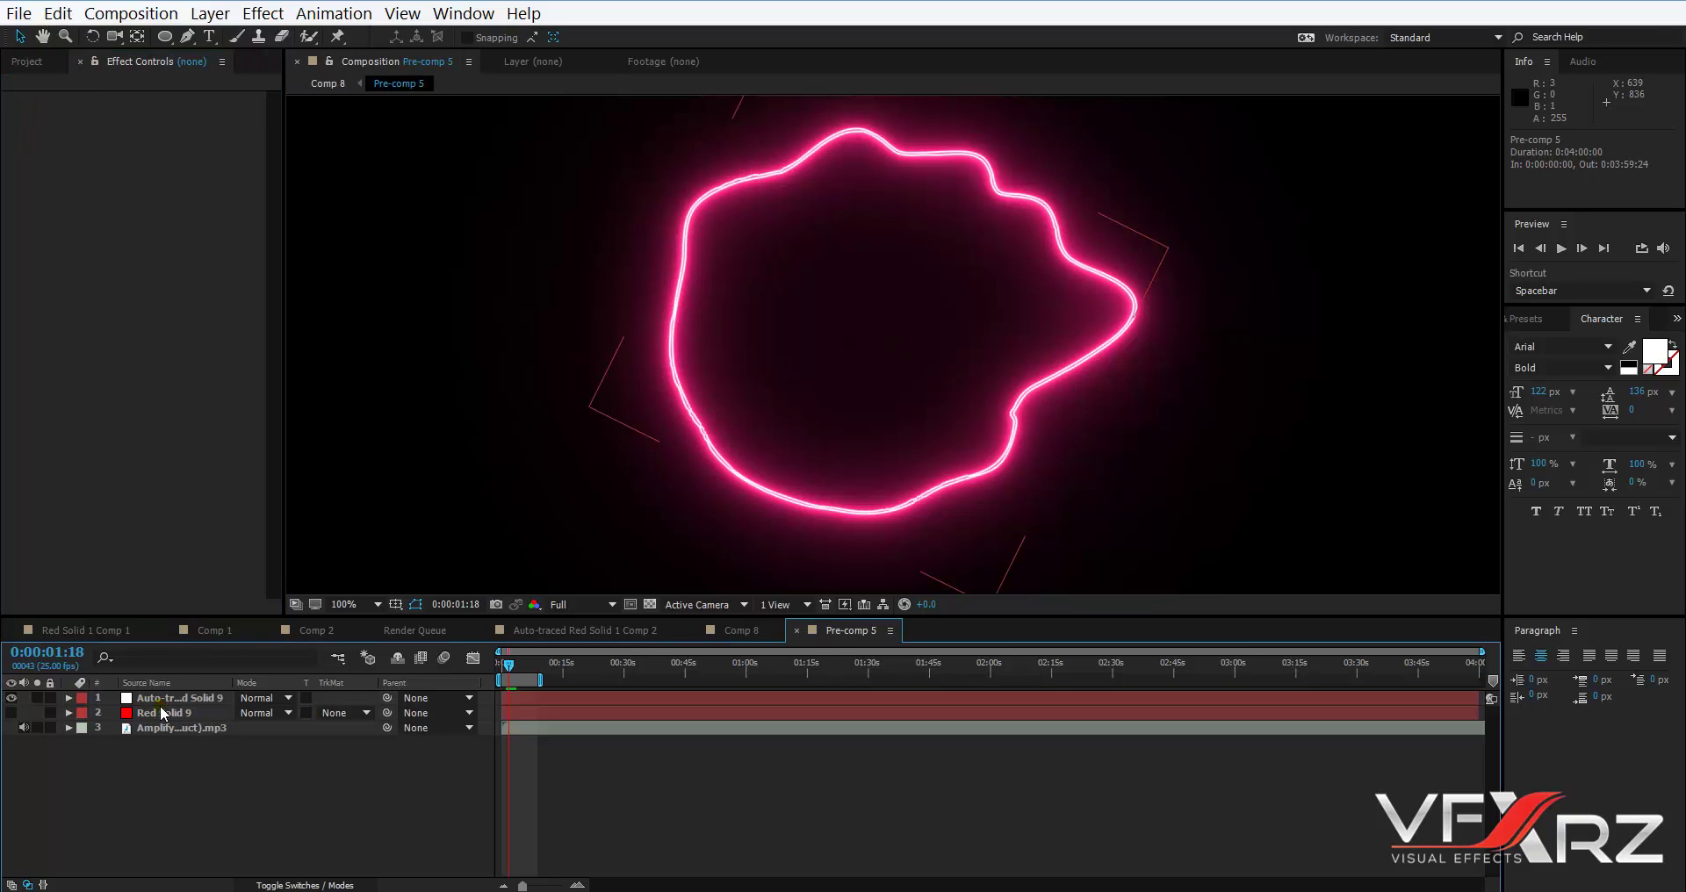
left_click(175, 713)
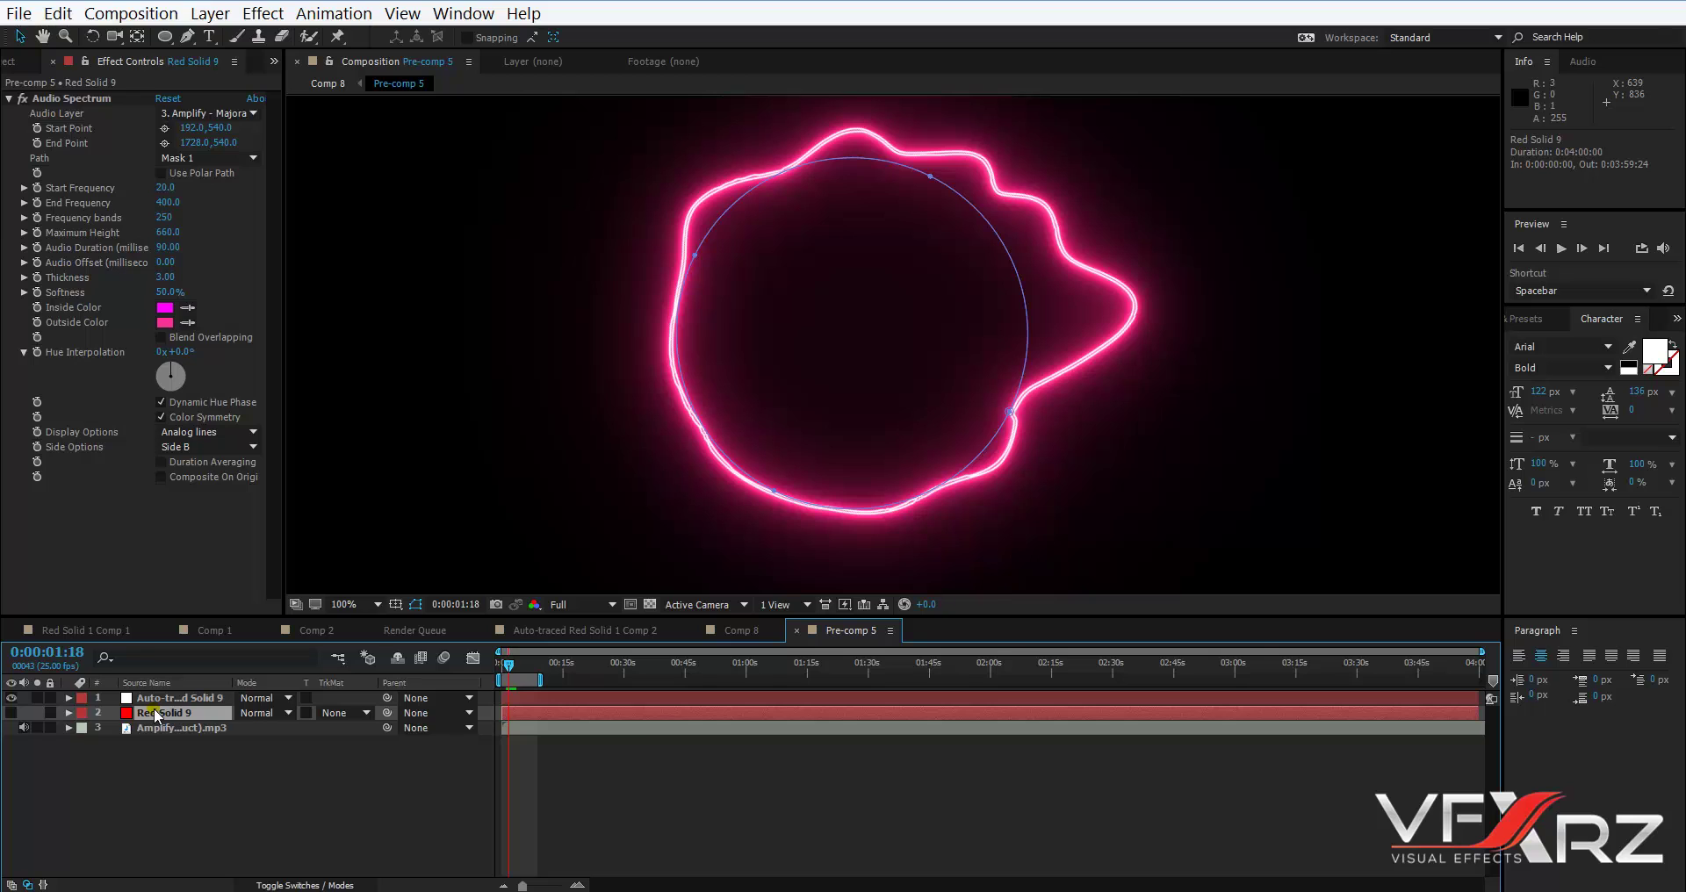
left_click(179, 699)
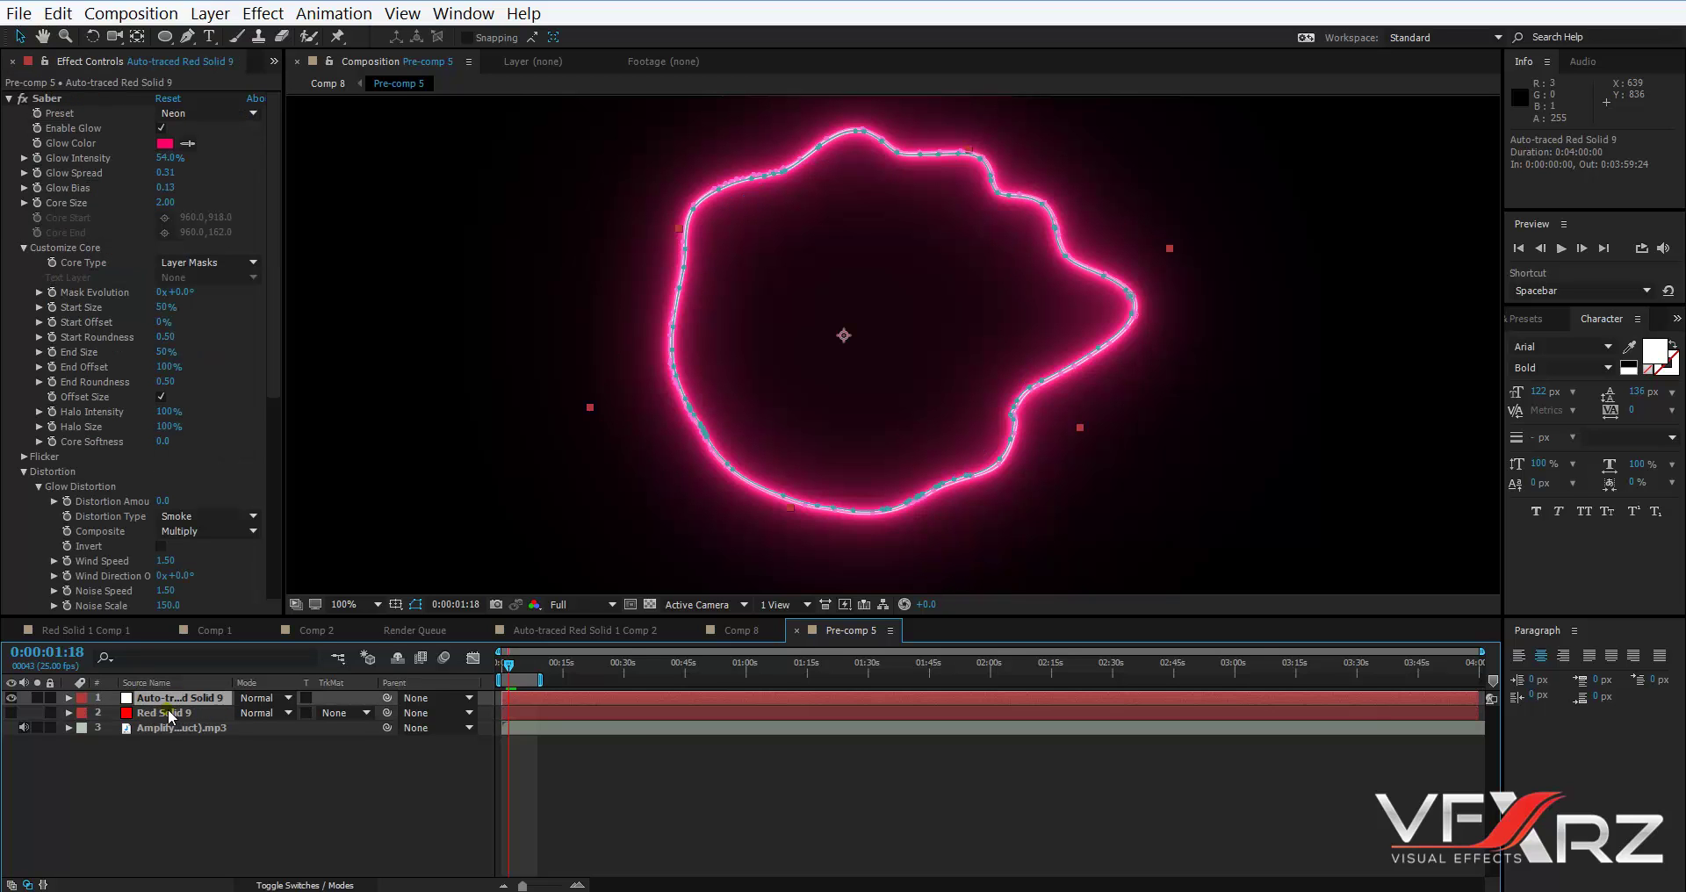
left_click(54, 99)
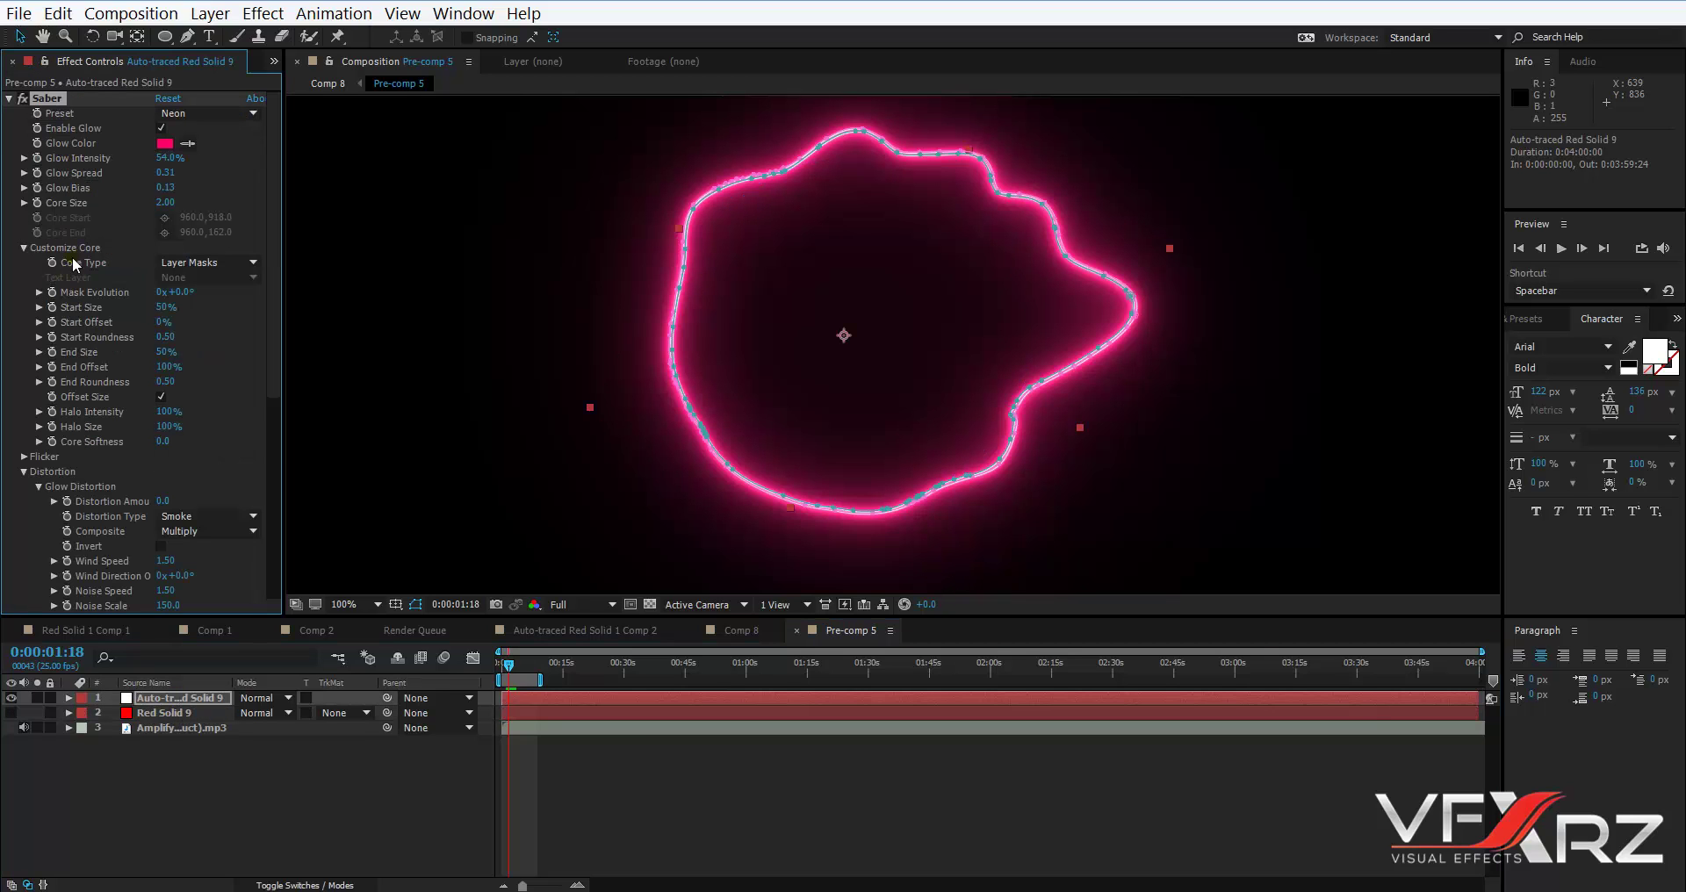
scroll(278, 376, "down", 10)
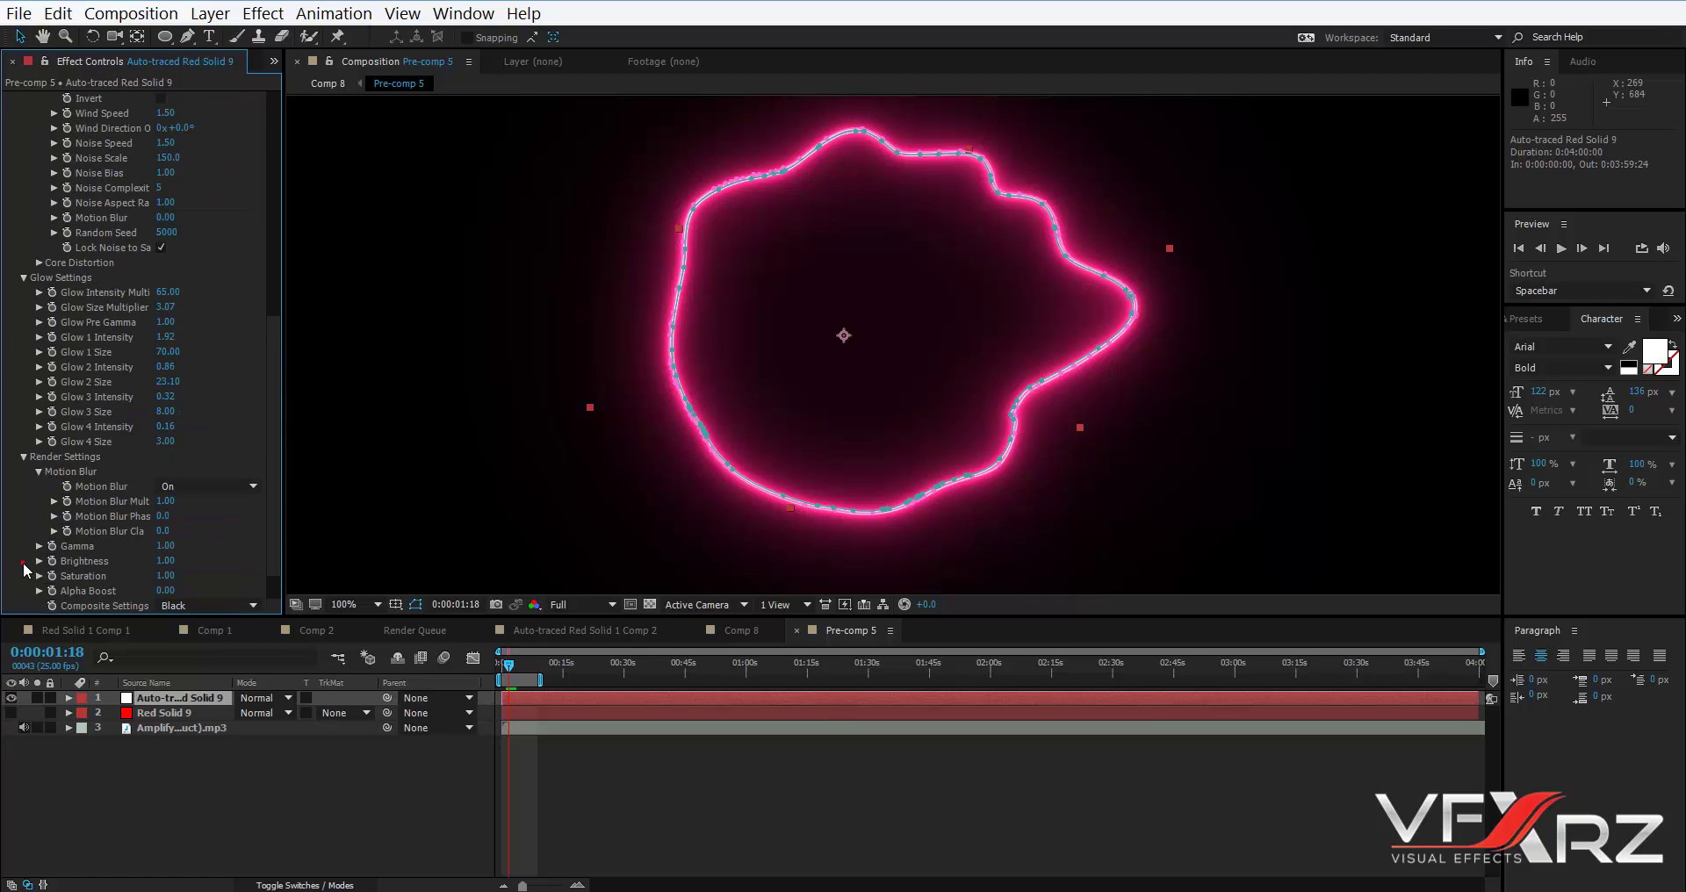
left_click(209, 576)
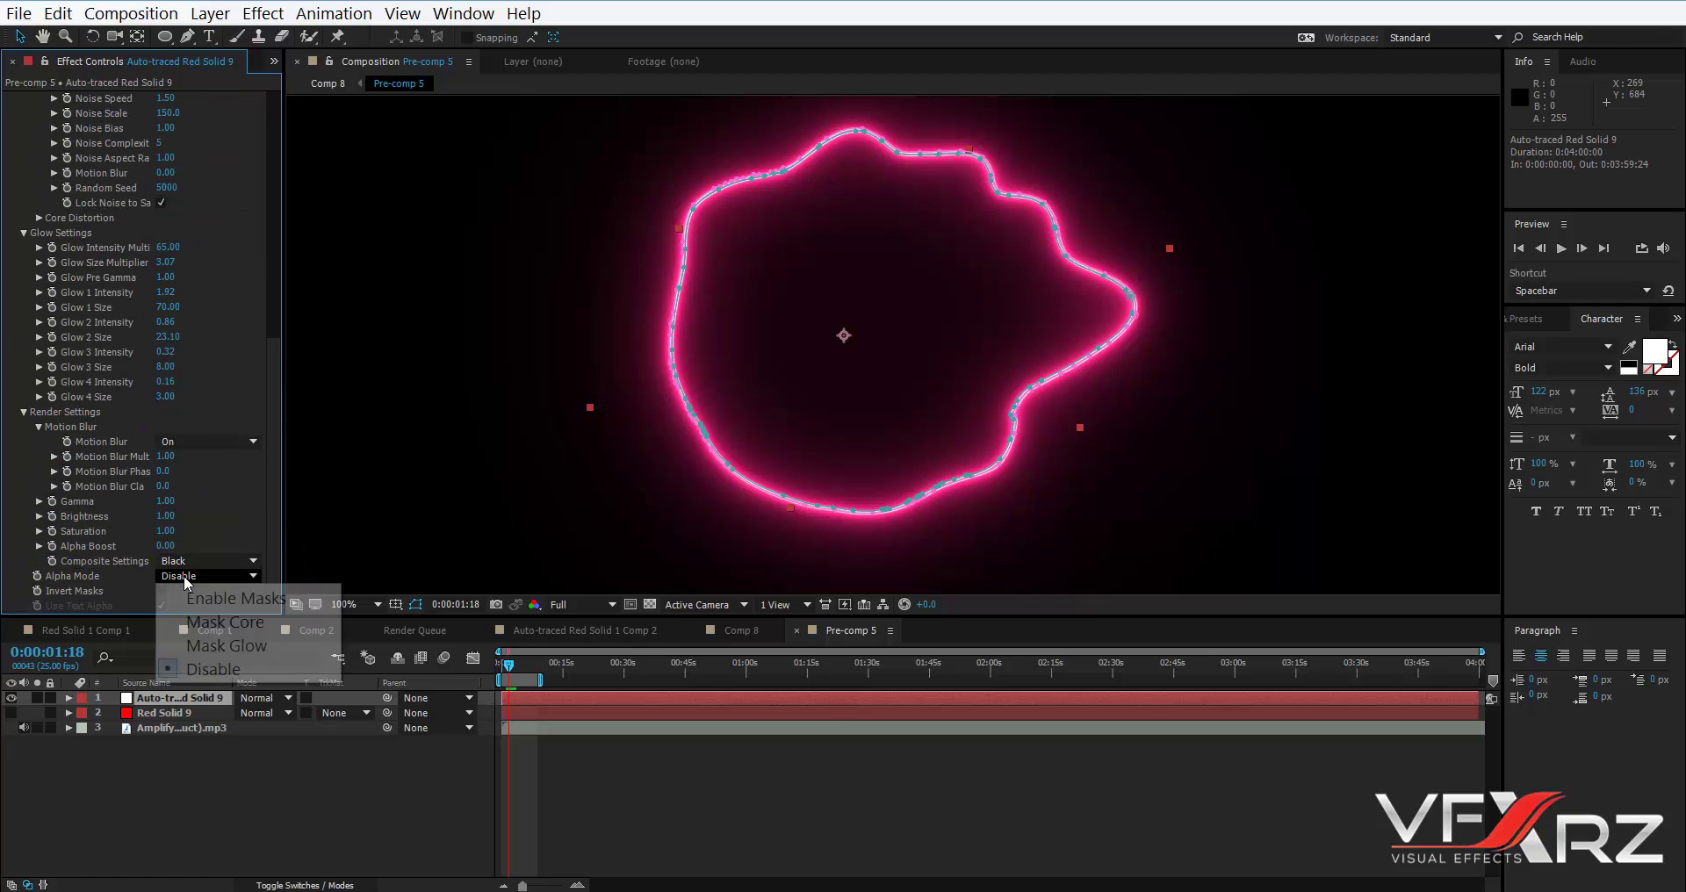
left_click(208, 560)
left_click(224, 577)
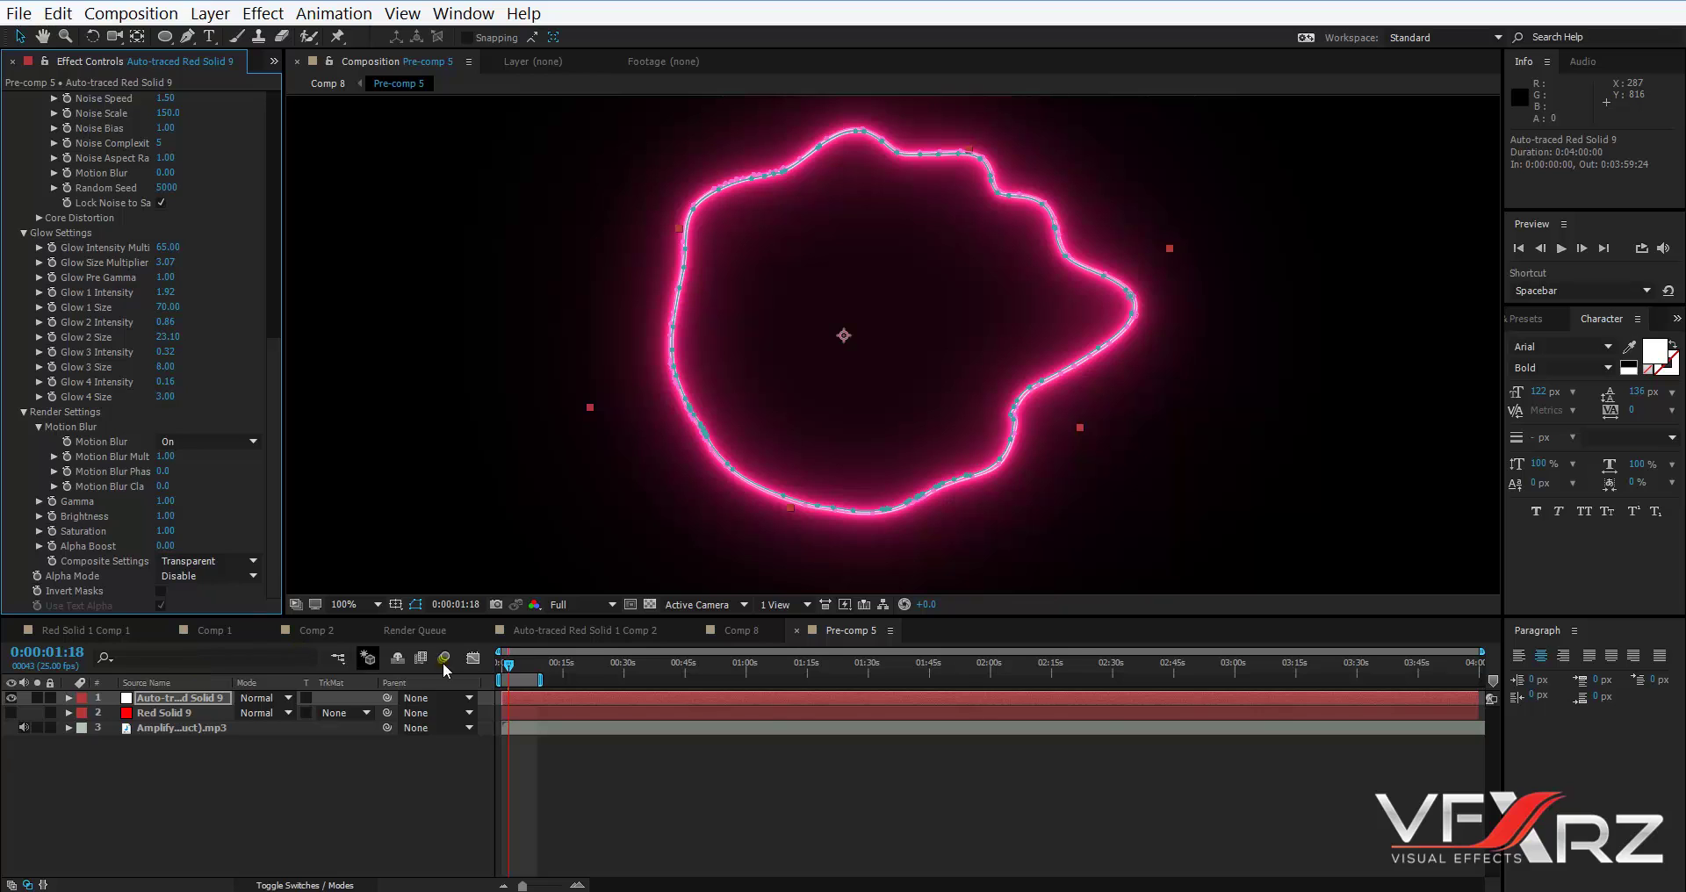
Return to Comp 8, set Echospace's Instances to 3 and run Repeat to generate the copies.
left_click(739, 630)
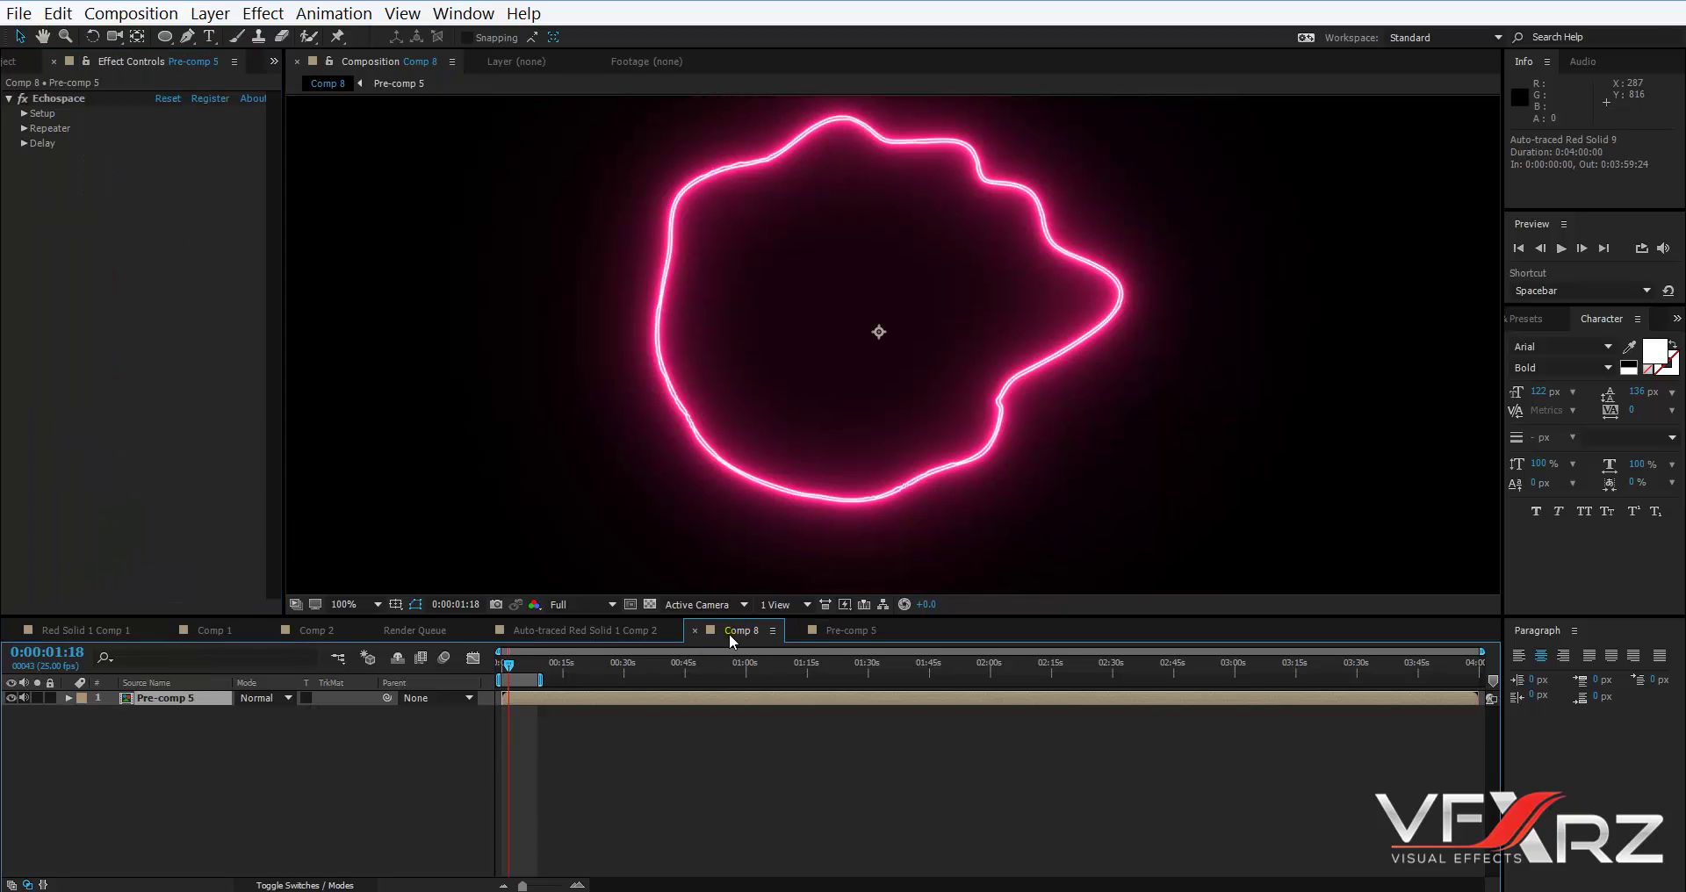
left_click(23, 114)
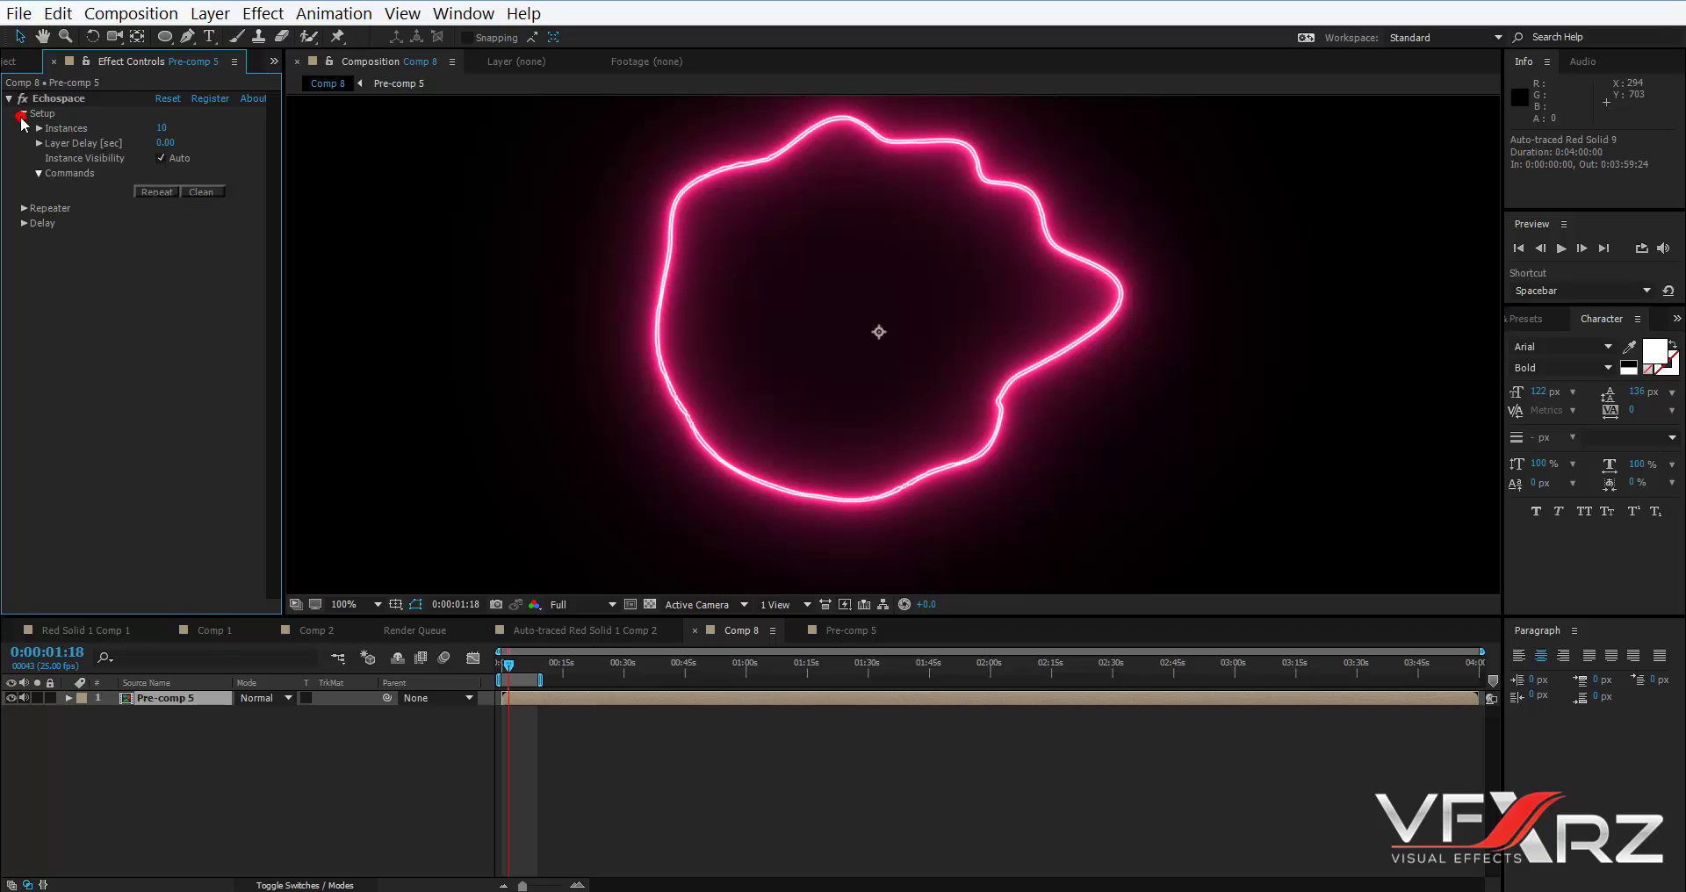
left_click(160, 130)
type("3")
key("Return")
left_click(163, 191)
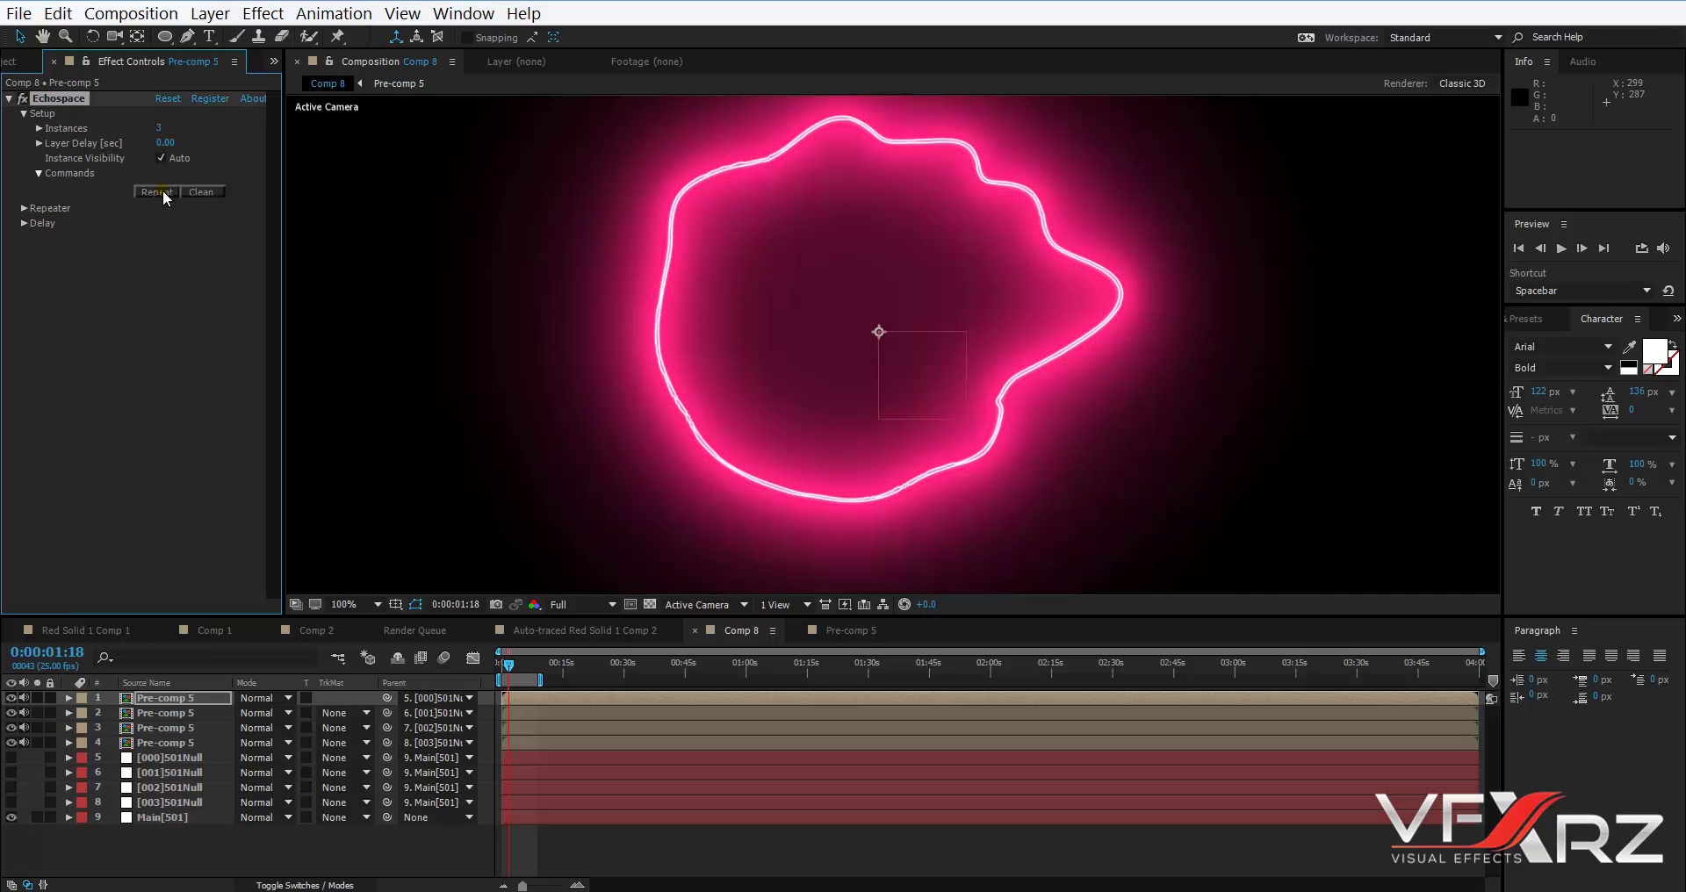
Spread the copies with an Echospace Repeater X Offset of 179 and Y Offset of 77.
scroll(1006, 283, "down", 4)
scroll(1006, 283, "up", 2)
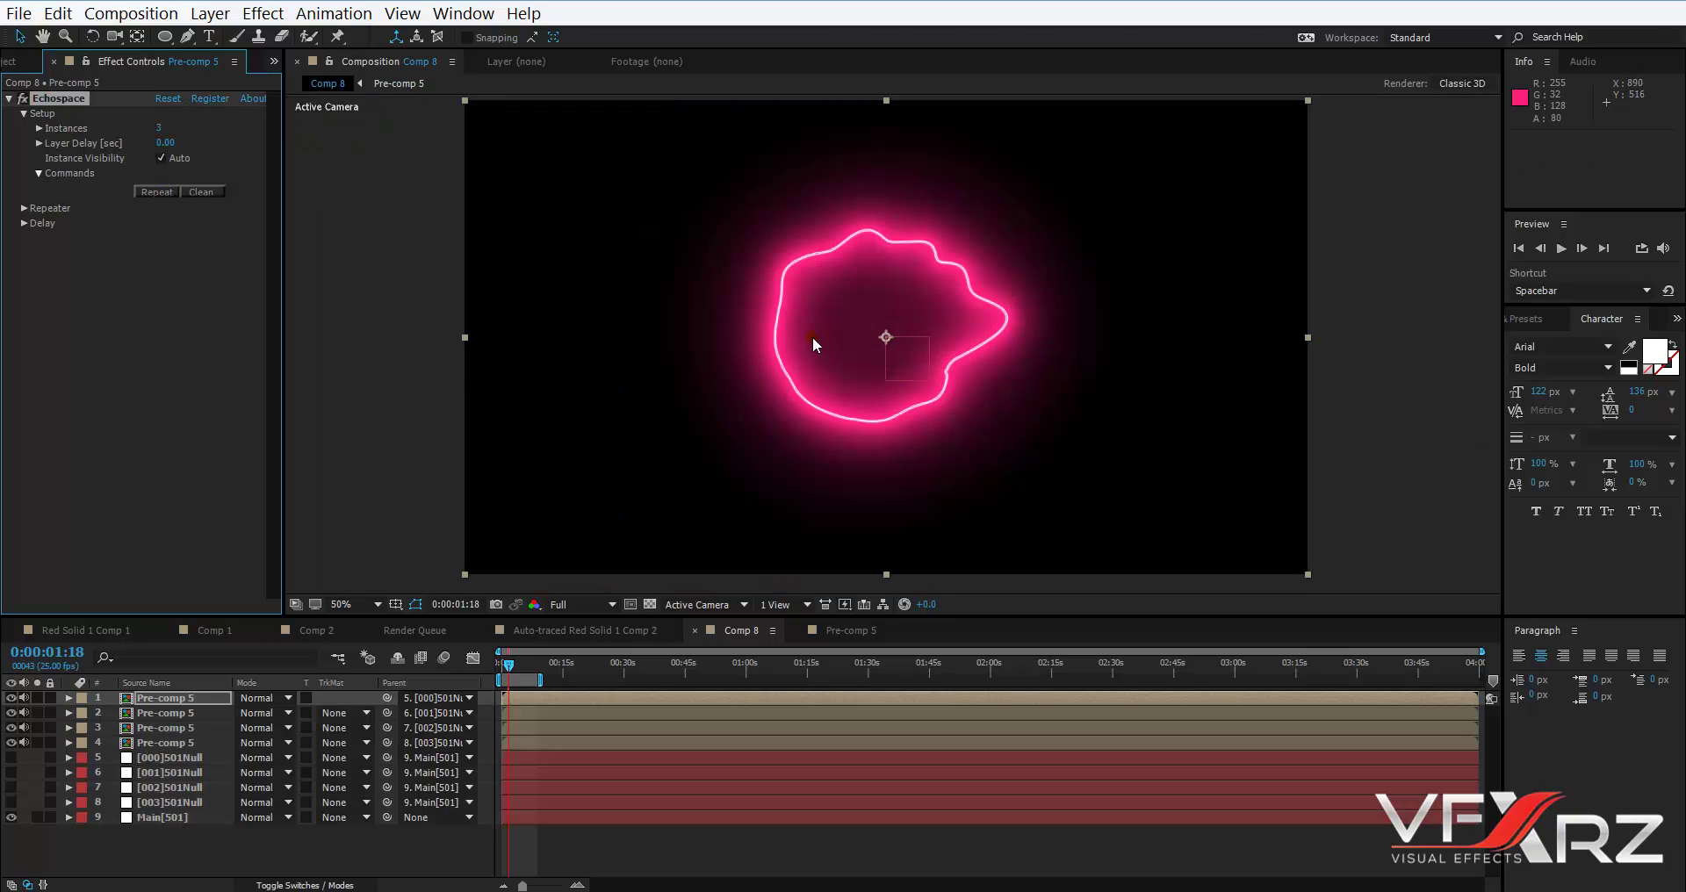
left_click(24, 208)
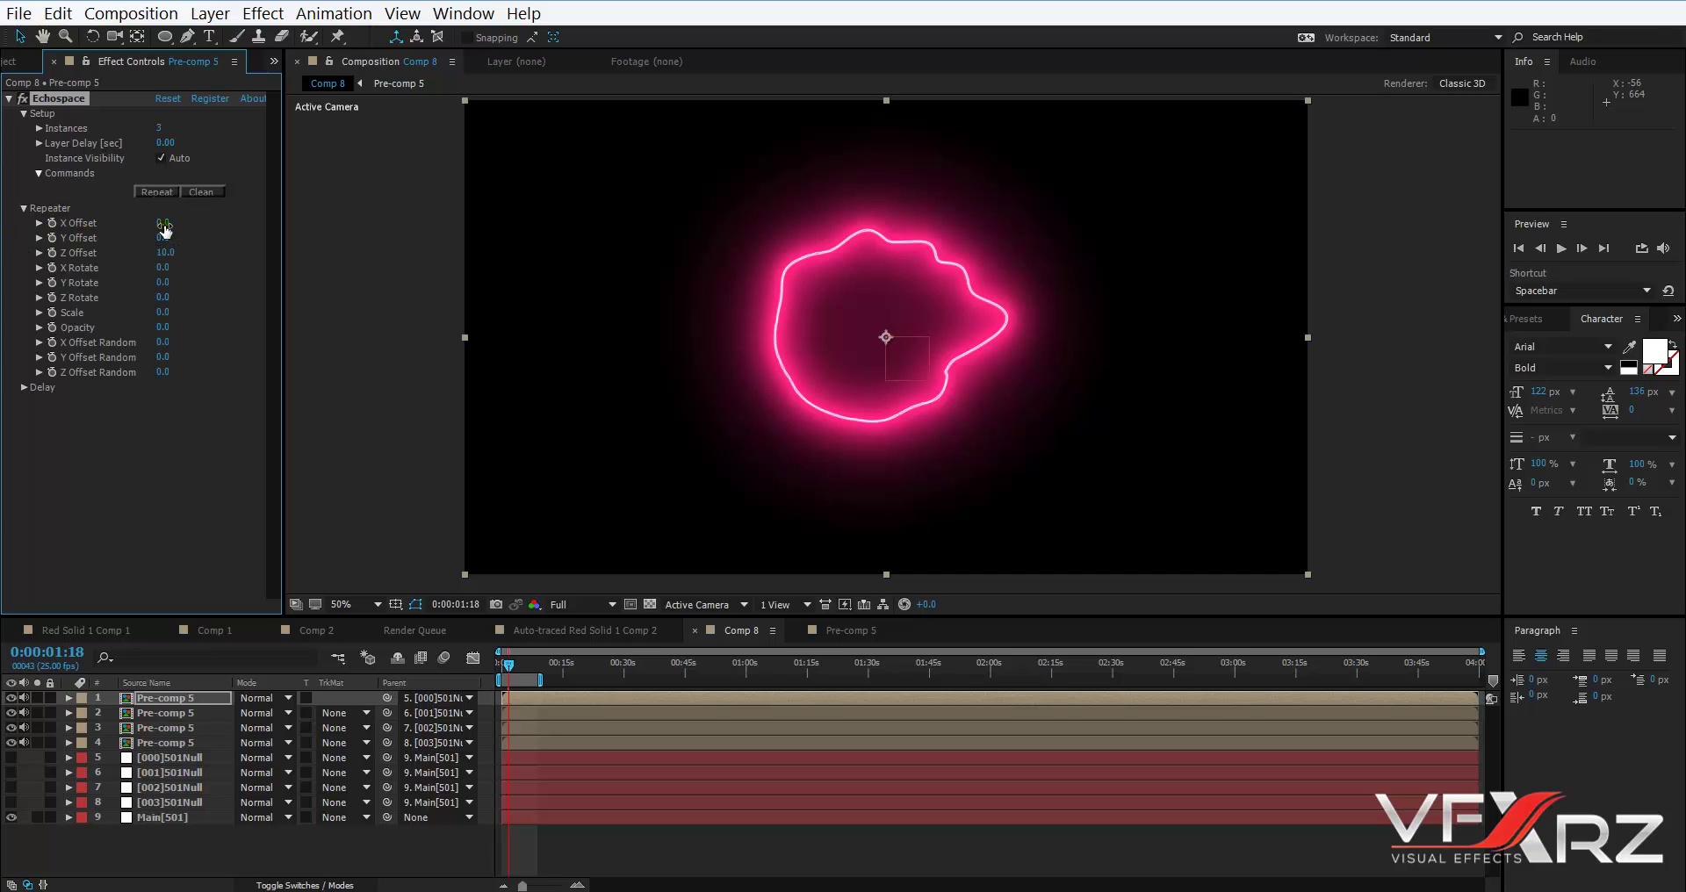
left_click_drag(164, 230, 333, 237)
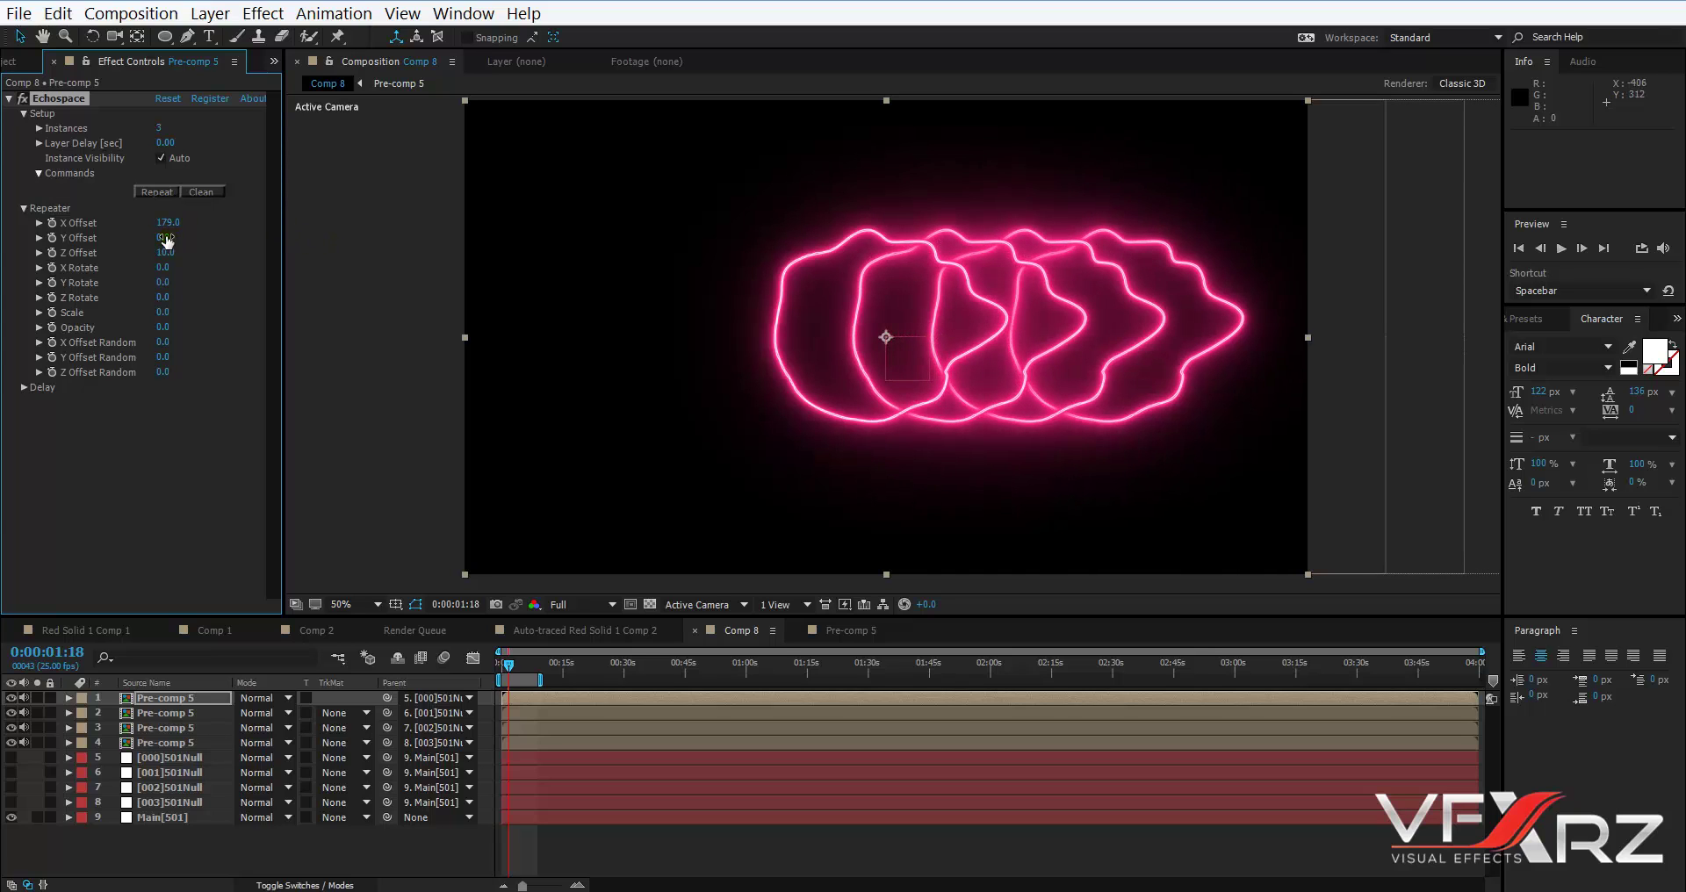
left_click_drag(166, 237, 240, 242)
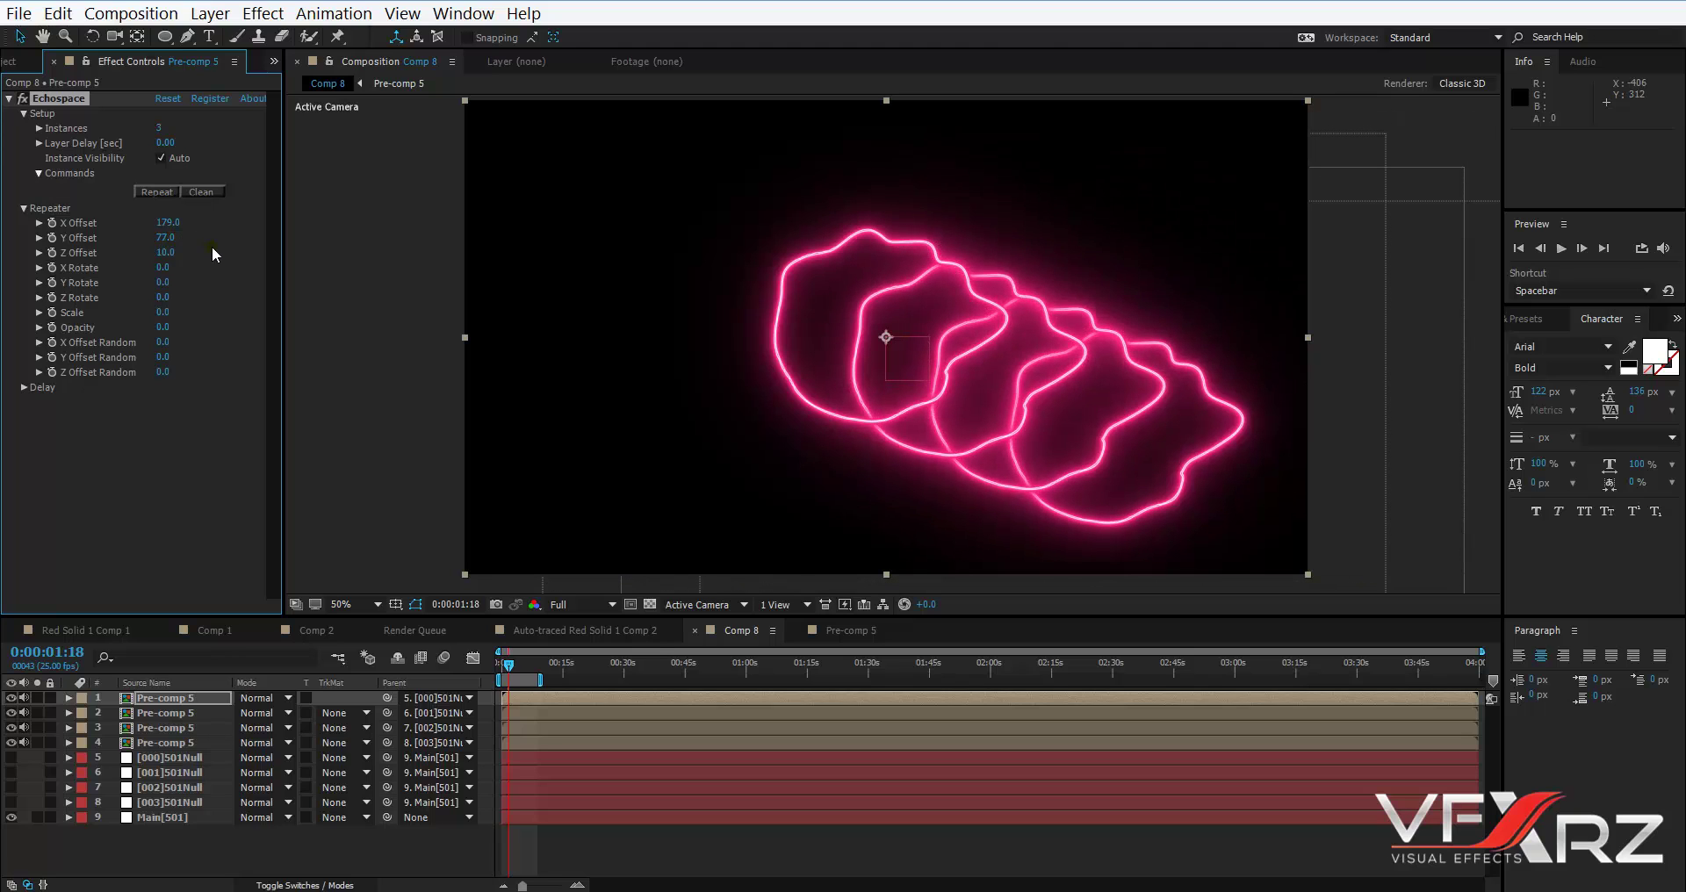
key("ctrl+z")
Set the Echospace Repeater's Z Rotate to 35, Scale to -17.3 and Opacity to -19.3.
left_click_drag(175, 298, 192, 293)
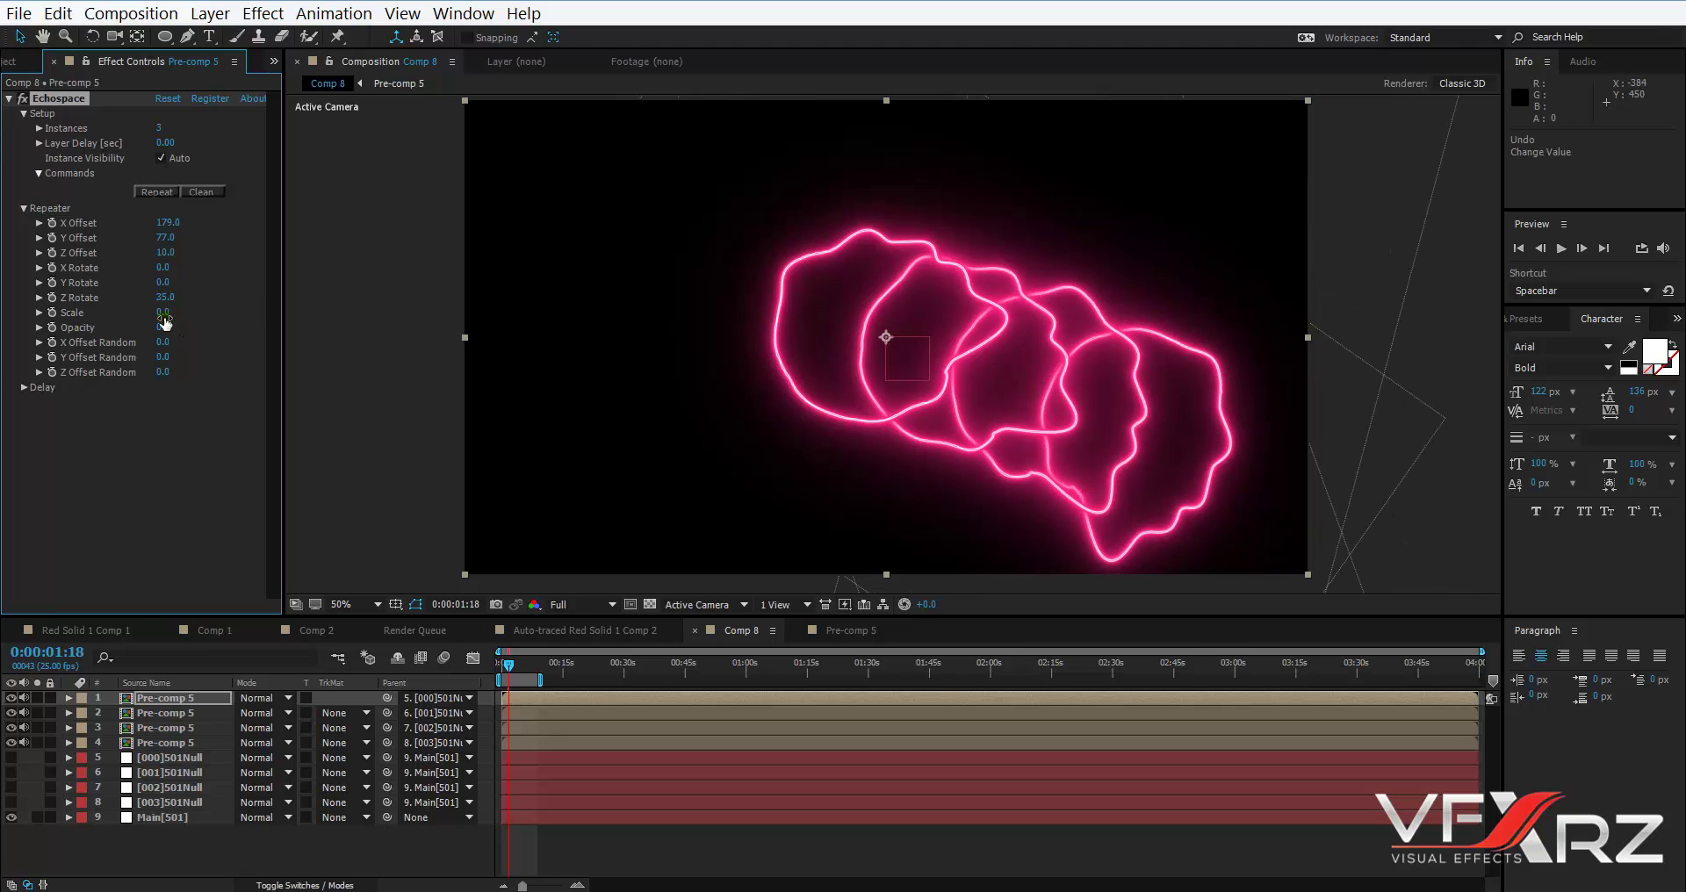
left_click_drag(164, 313, 35, 339)
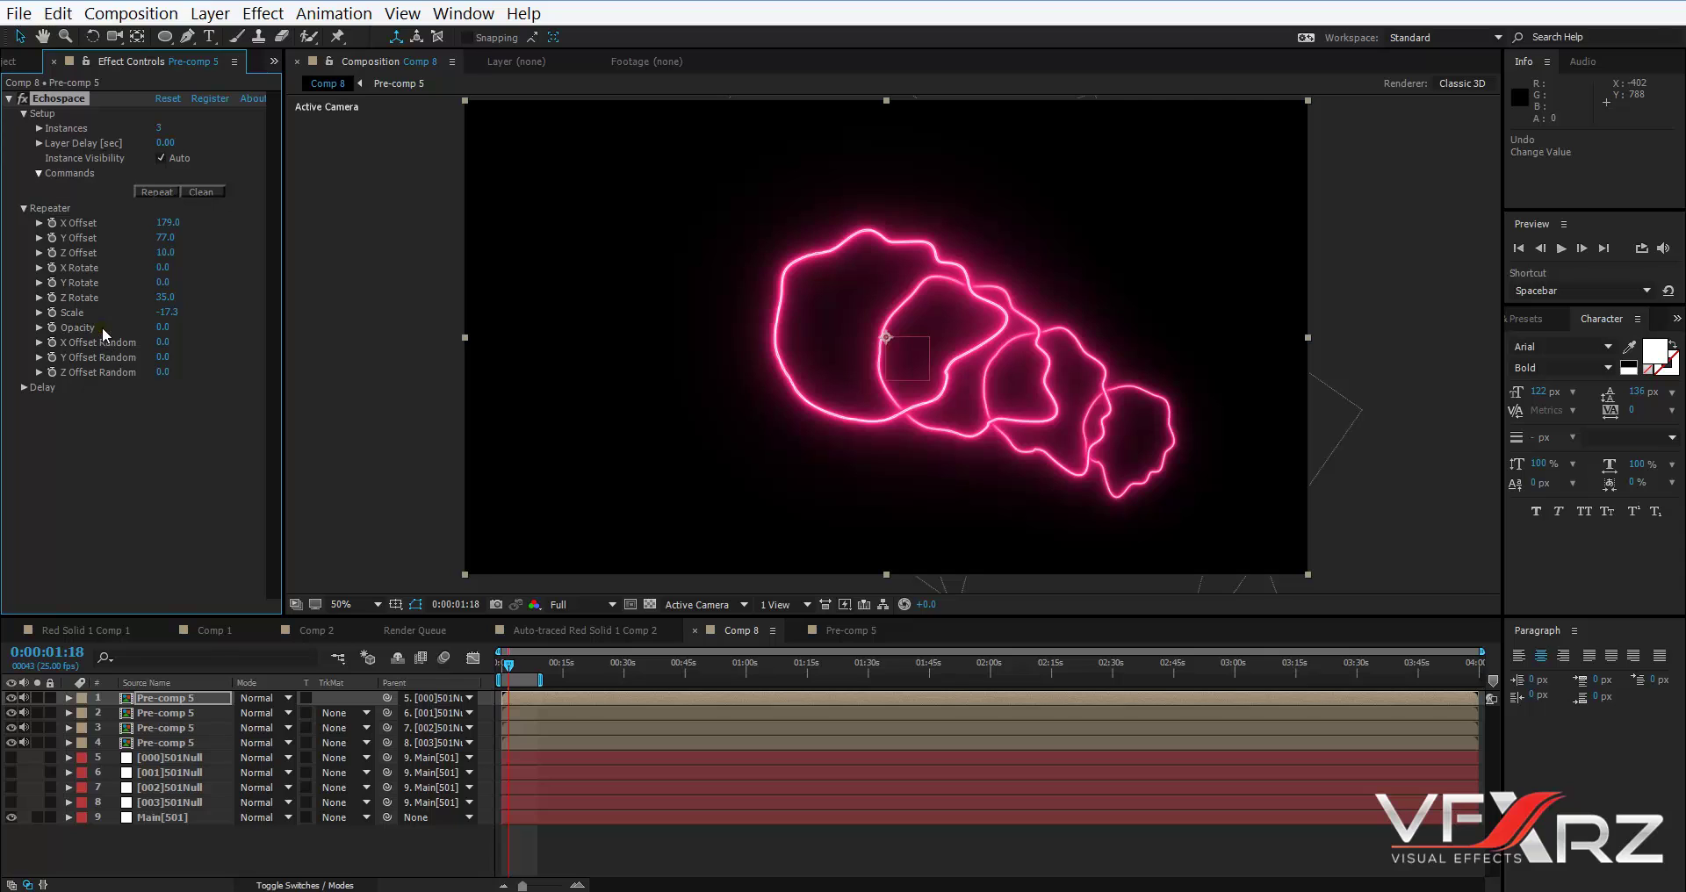
left_click_drag(160, 333, 229, 330)
left_click_drag(50, 327, 154, 329)
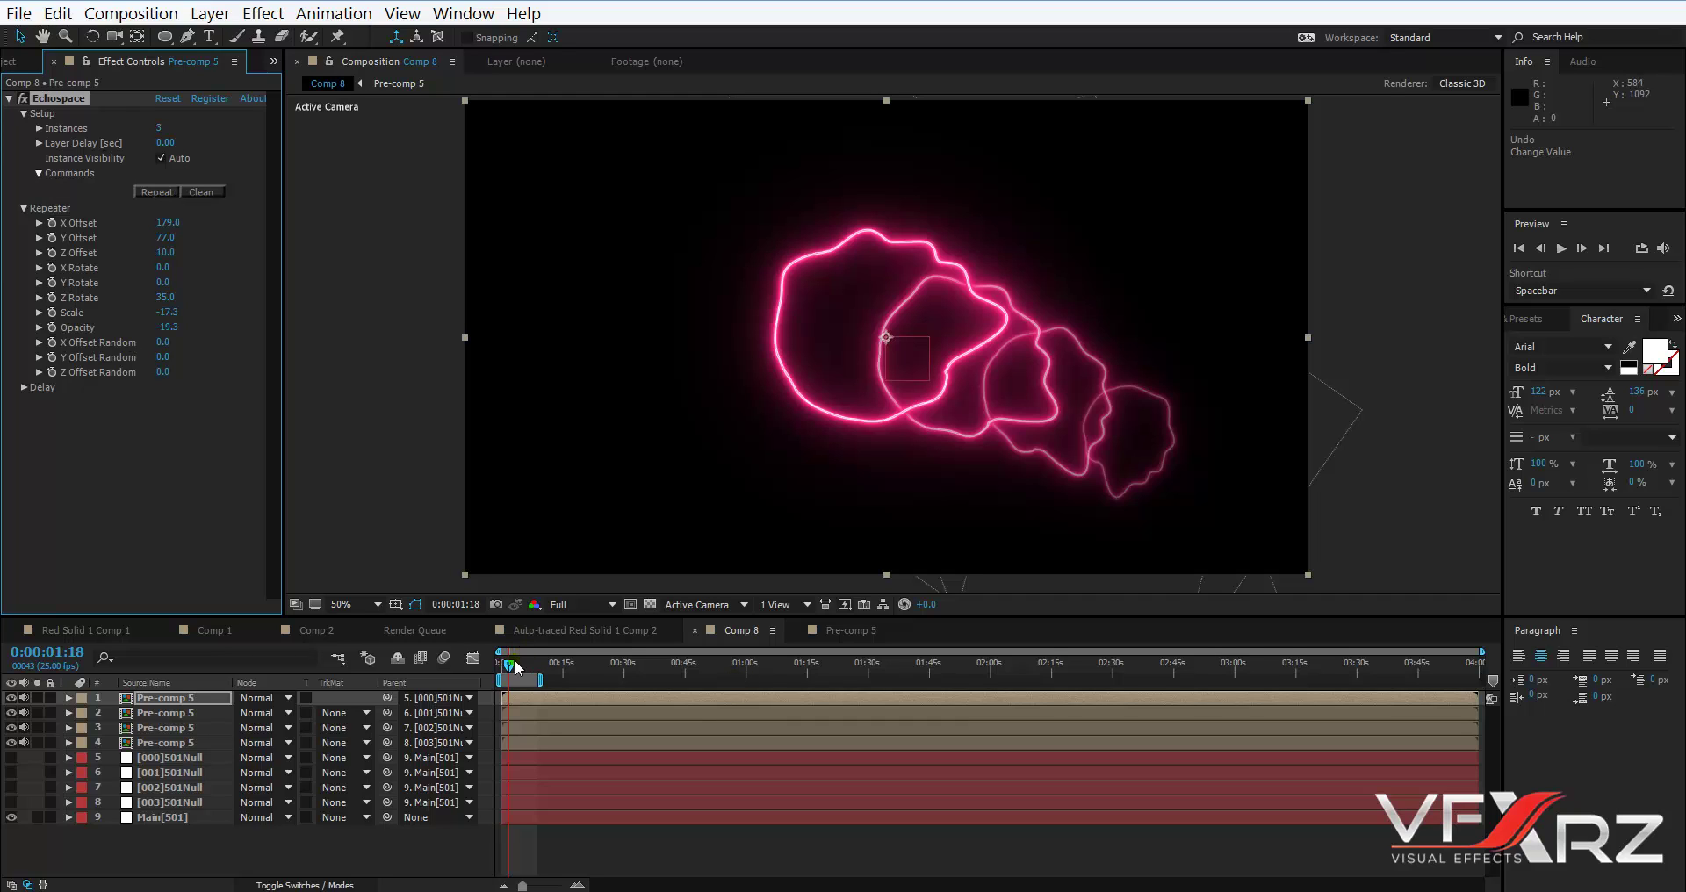
Preview the repeated outlines from 0:00:00:00 and mute the audio of the three duplicate pre-comp layers.
left_click_drag(517, 667, 500, 667)
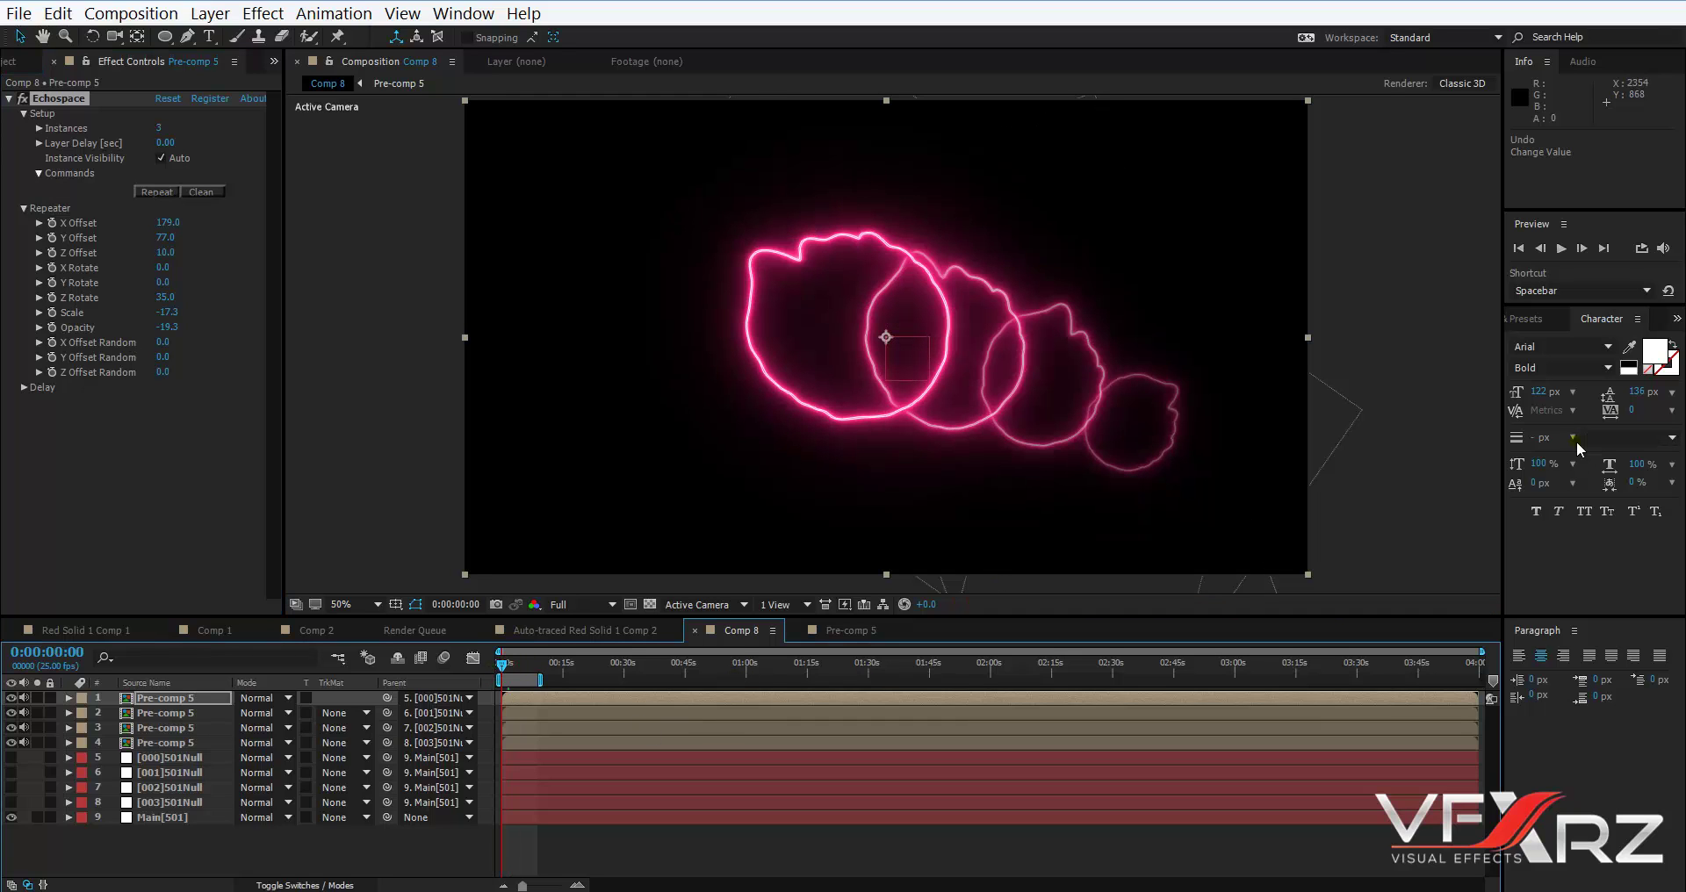
key("space")
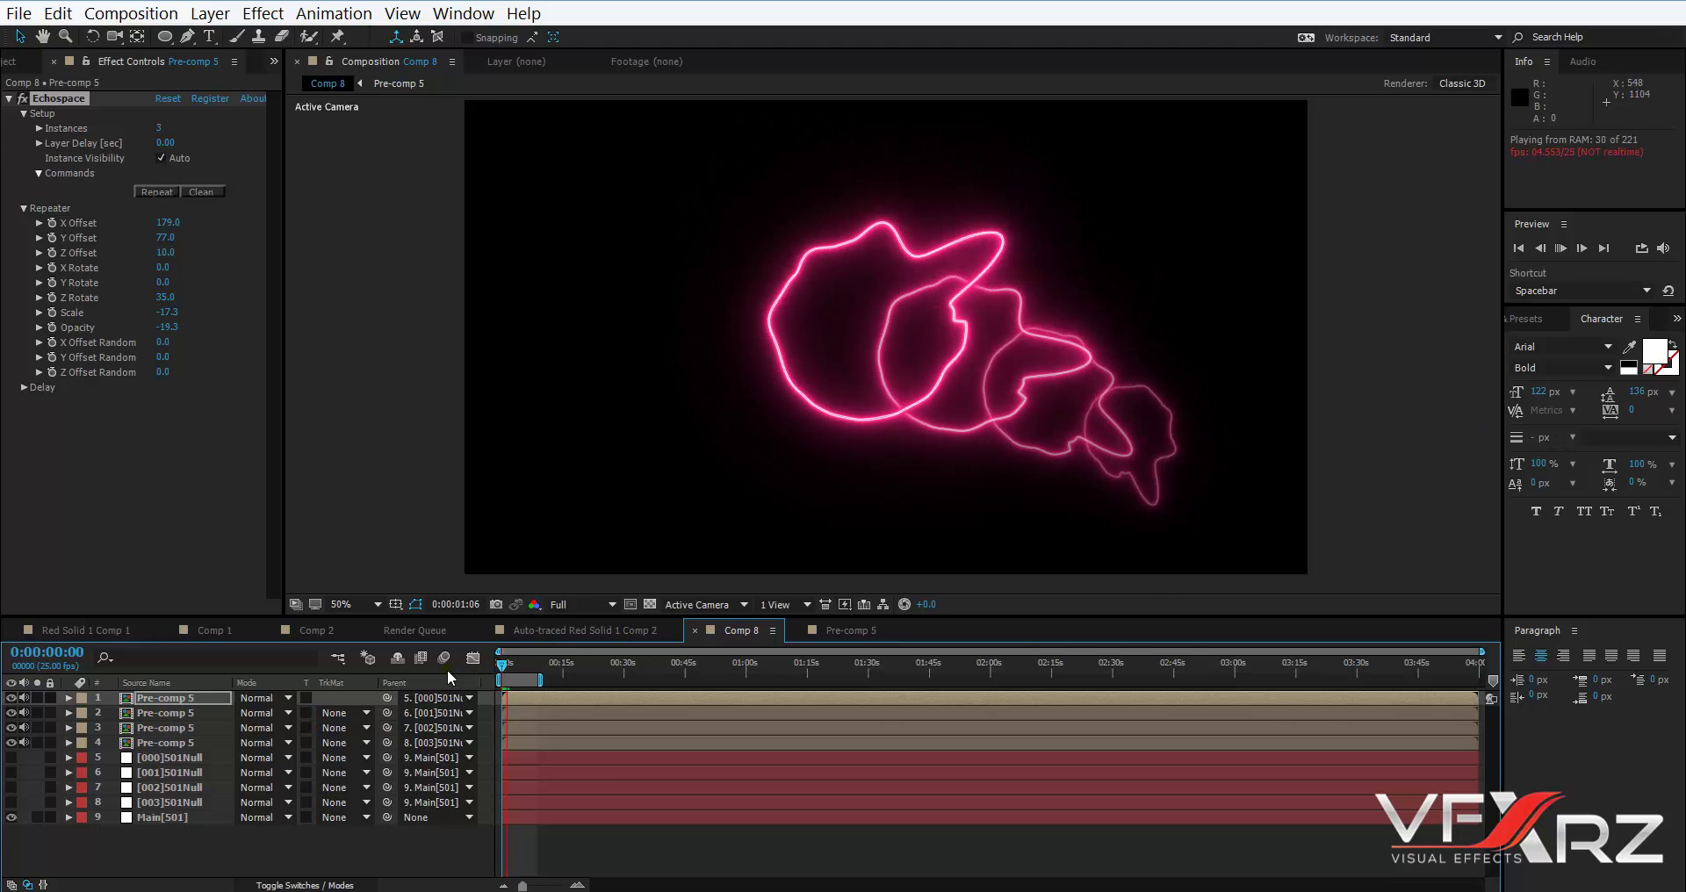
key("space")
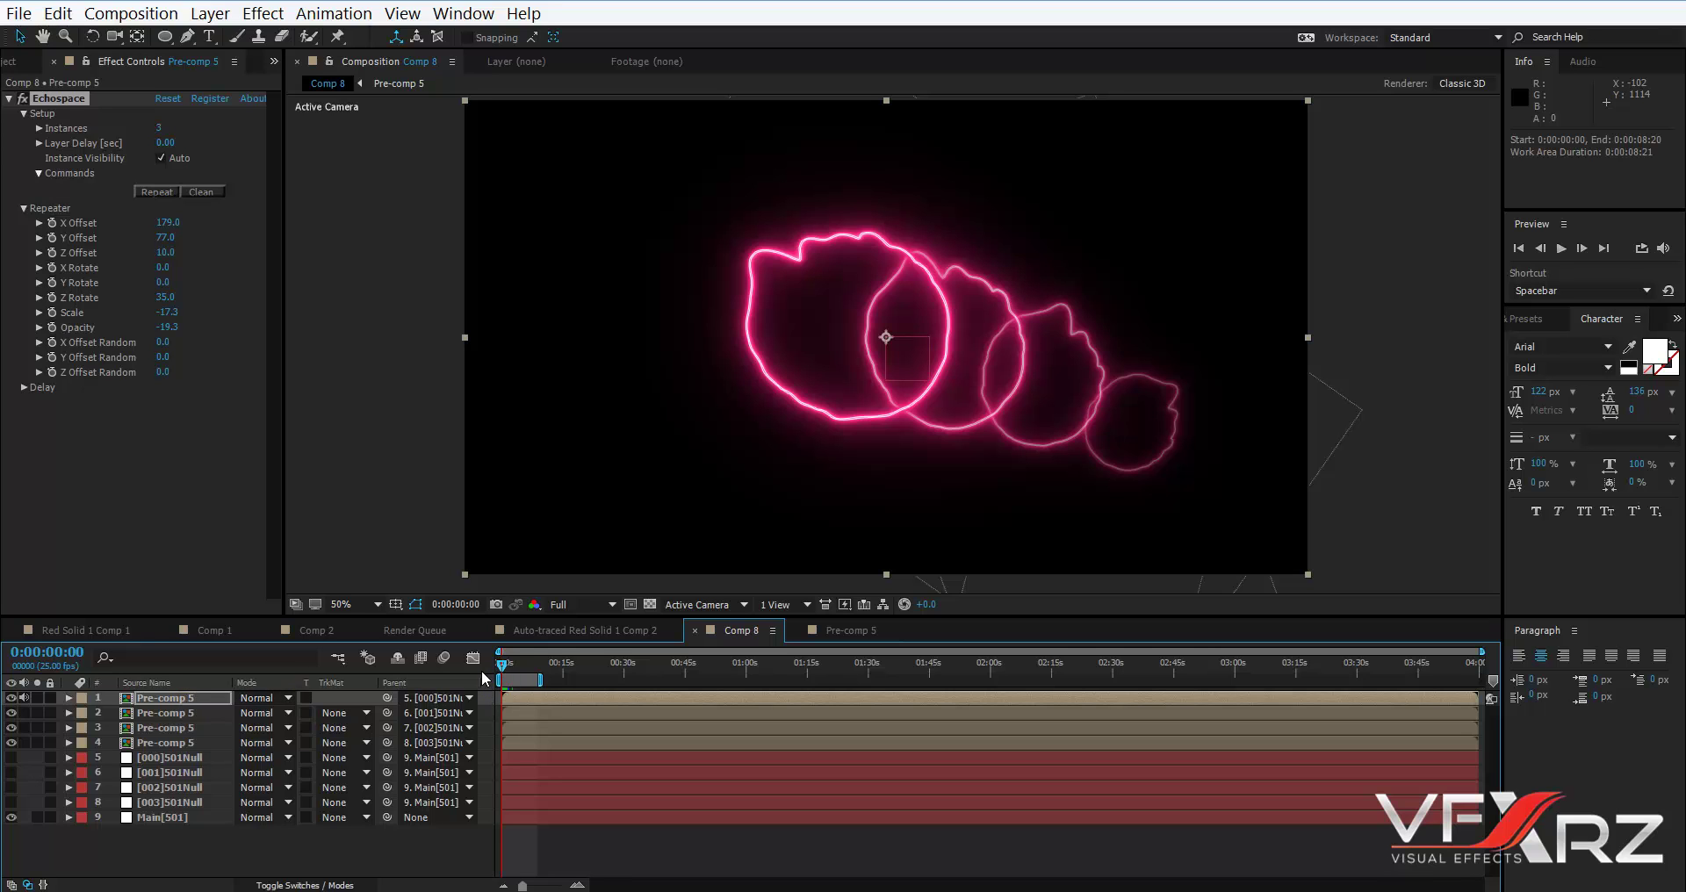
key("space")
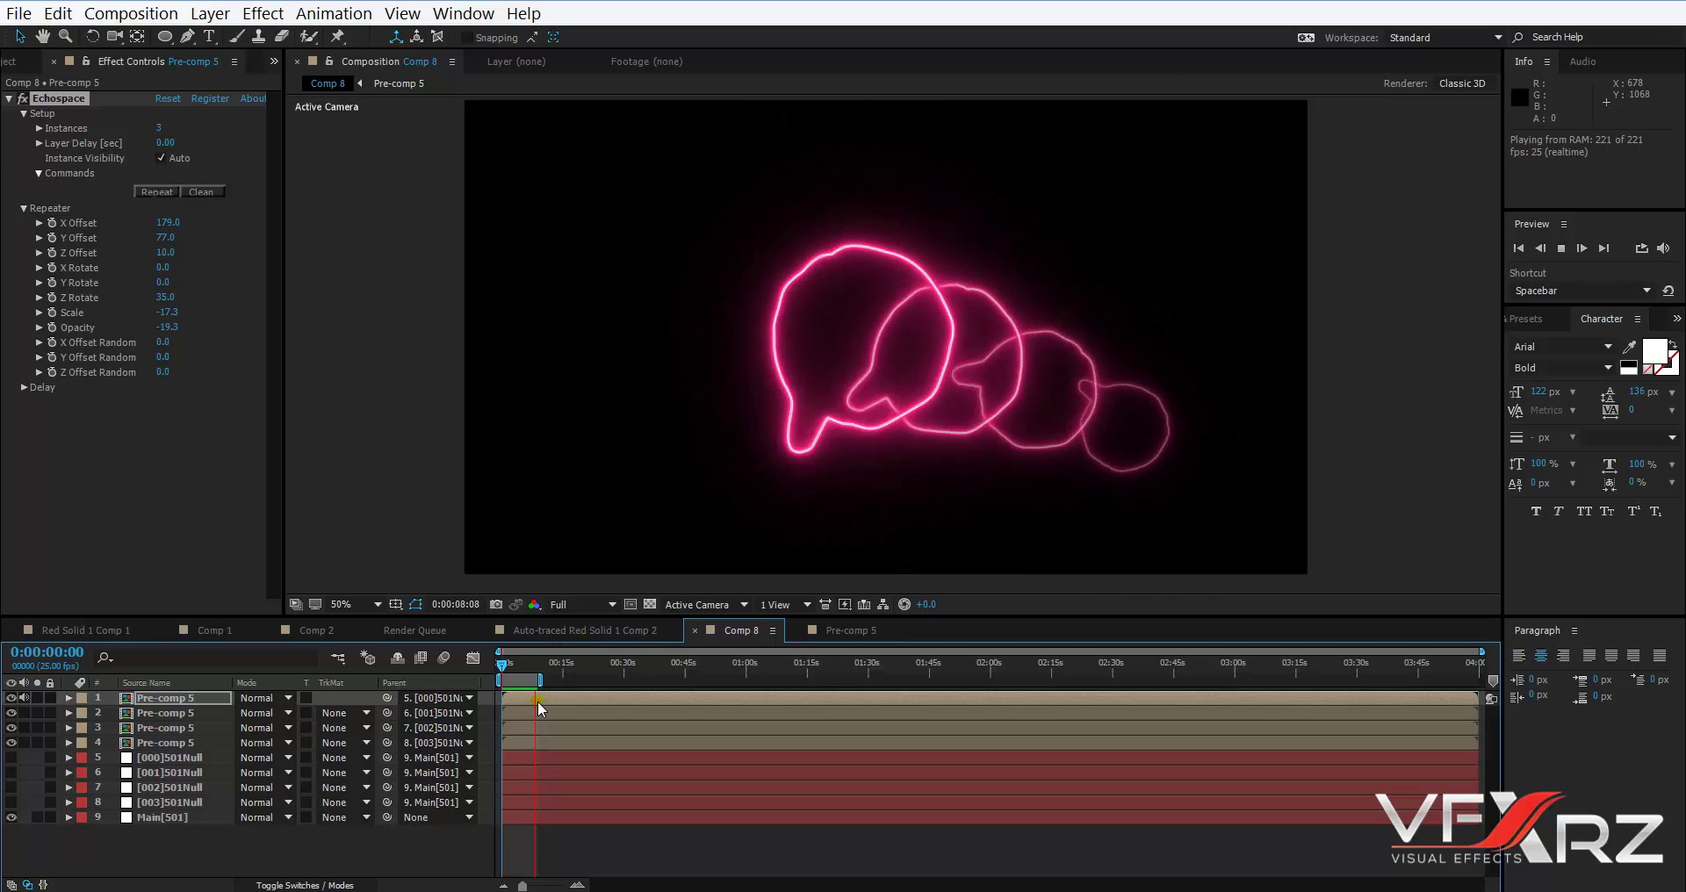
Move to 0:00:04:24 and select the four Pre-comp 5 layers in turn, ending on the first one.
left_click(512, 666)
left_click_drag(513, 666, 522, 664)
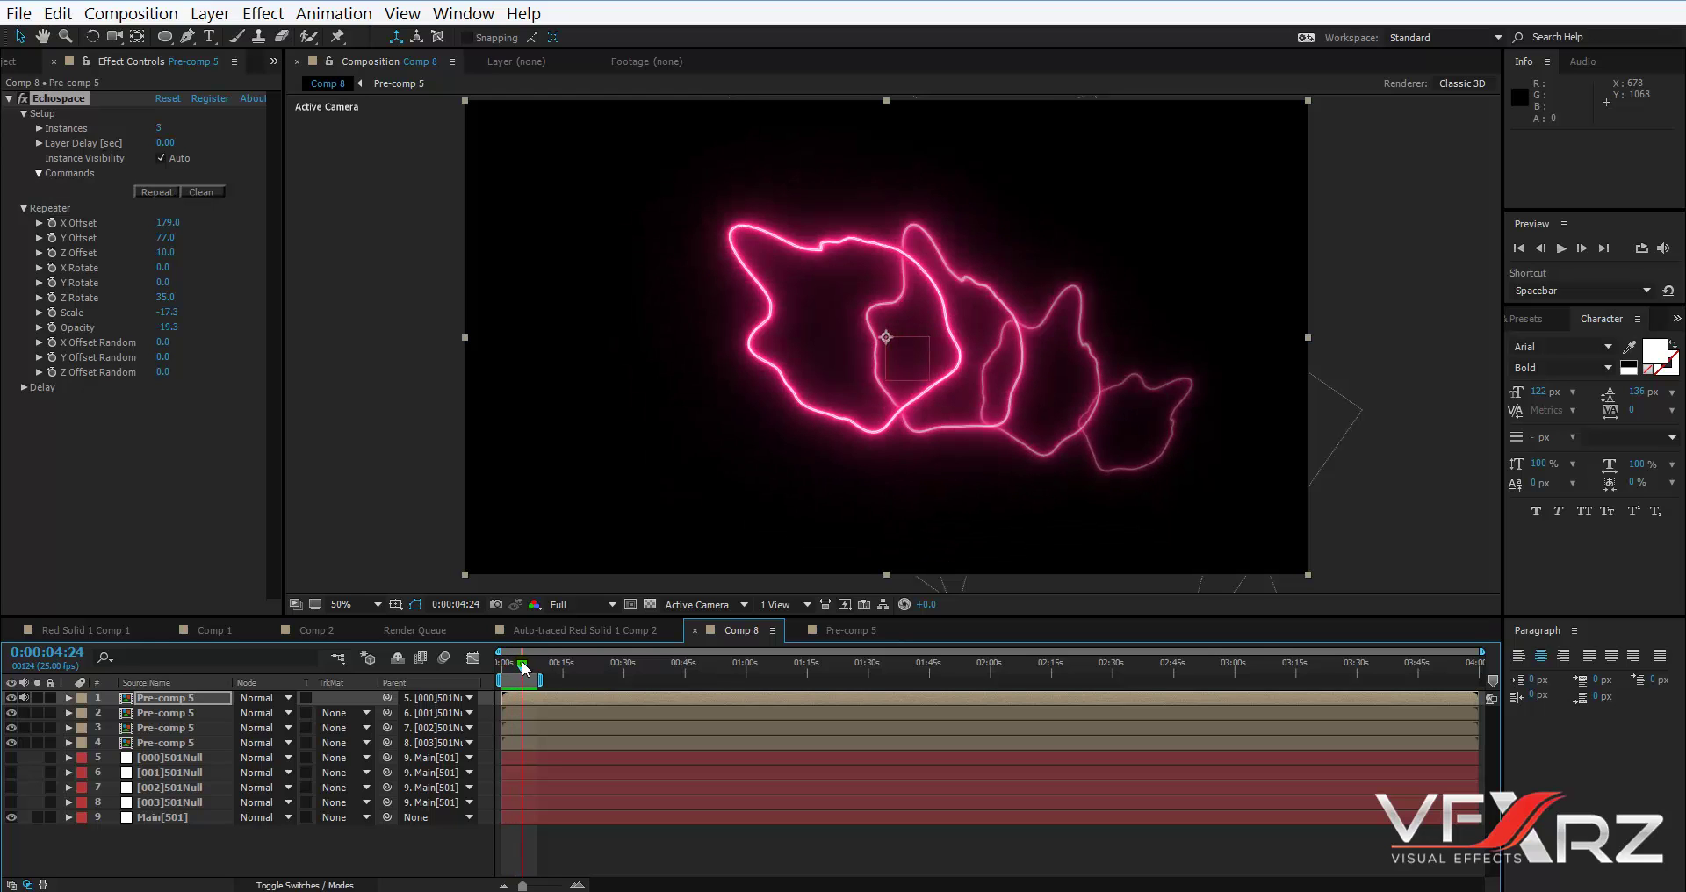
left_click(202, 714)
left_click(194, 729)
left_click(186, 744)
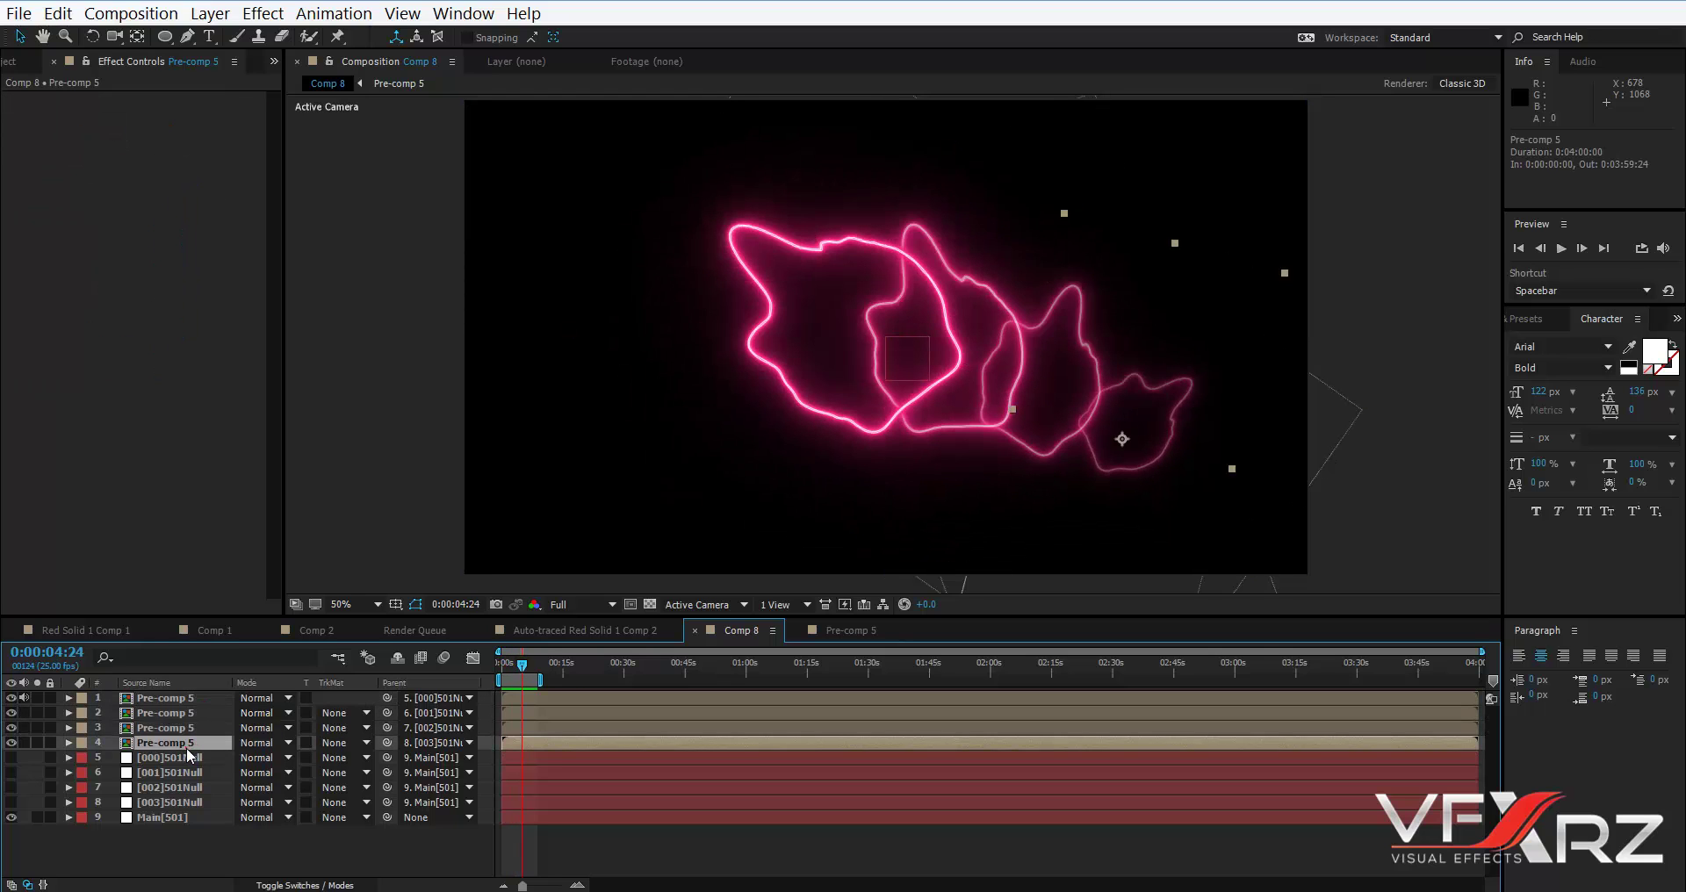
left_click(191, 727)
left_click(191, 717)
left_click(192, 699)
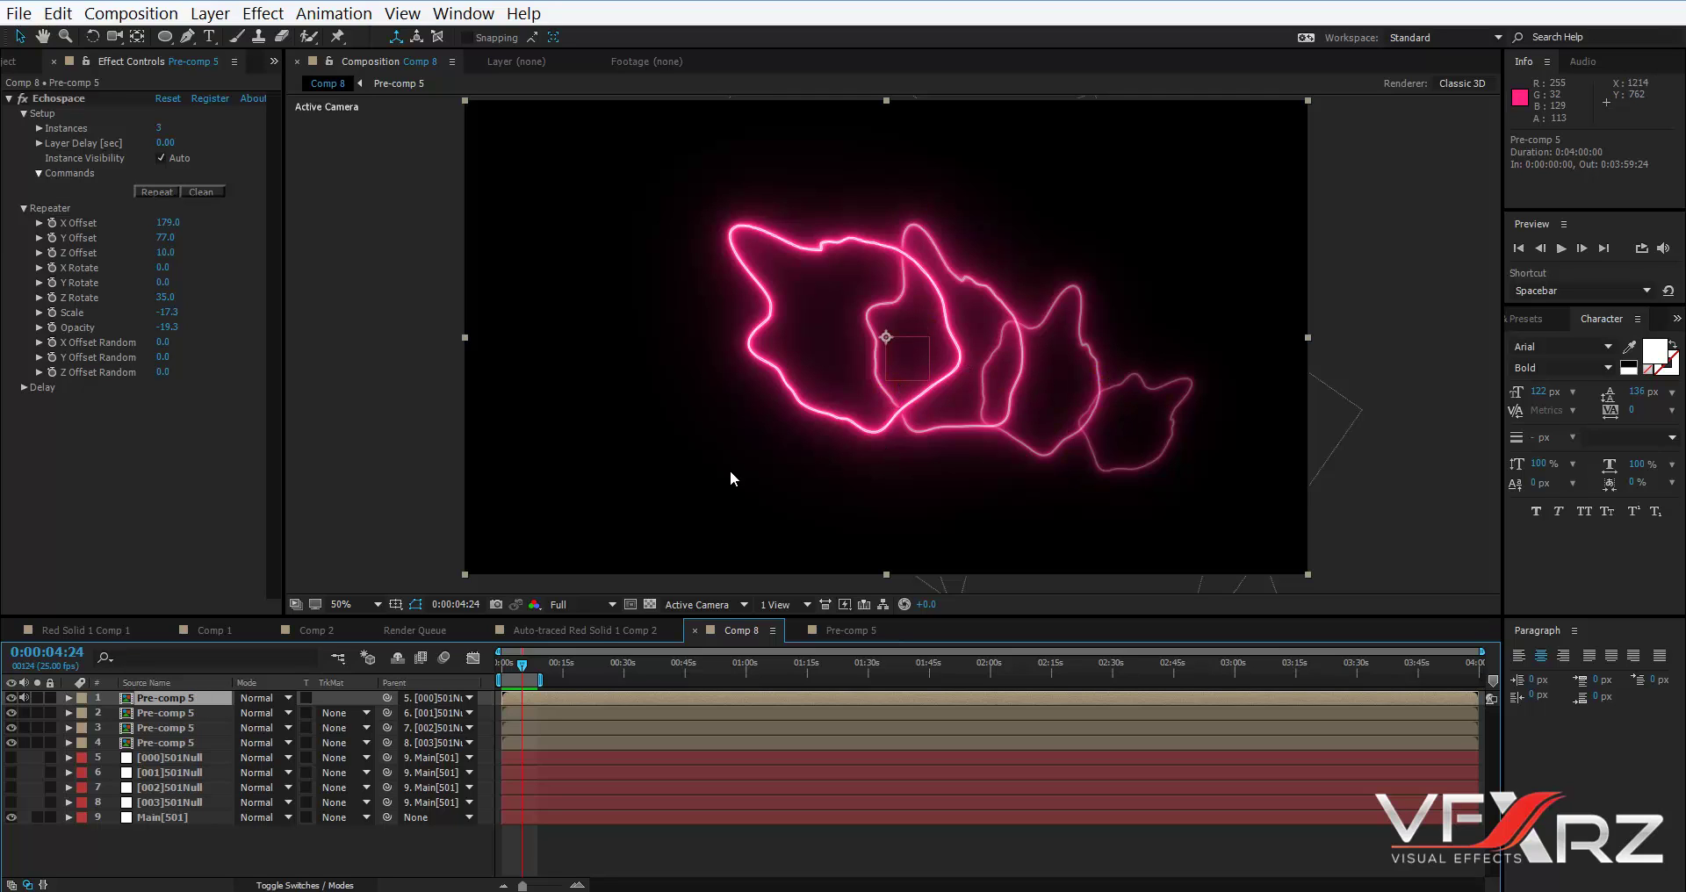
Apply Hue/Saturation to the second Pre-comp 5 layer and set its Master Hue to 42°.
left_click(193, 714)
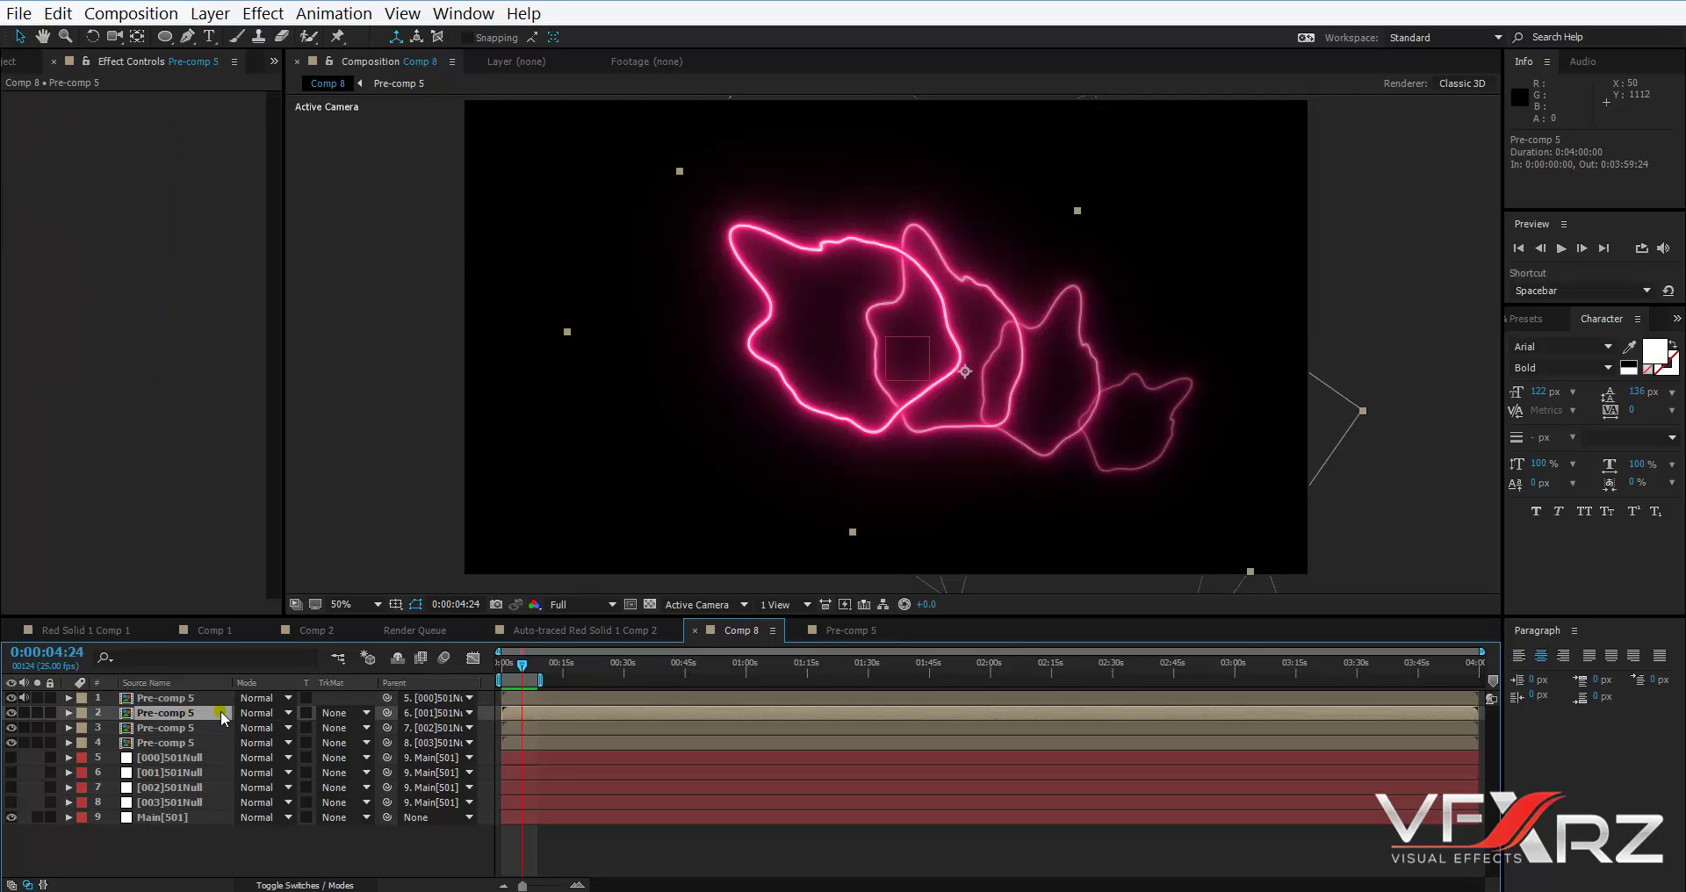
left_click(264, 13)
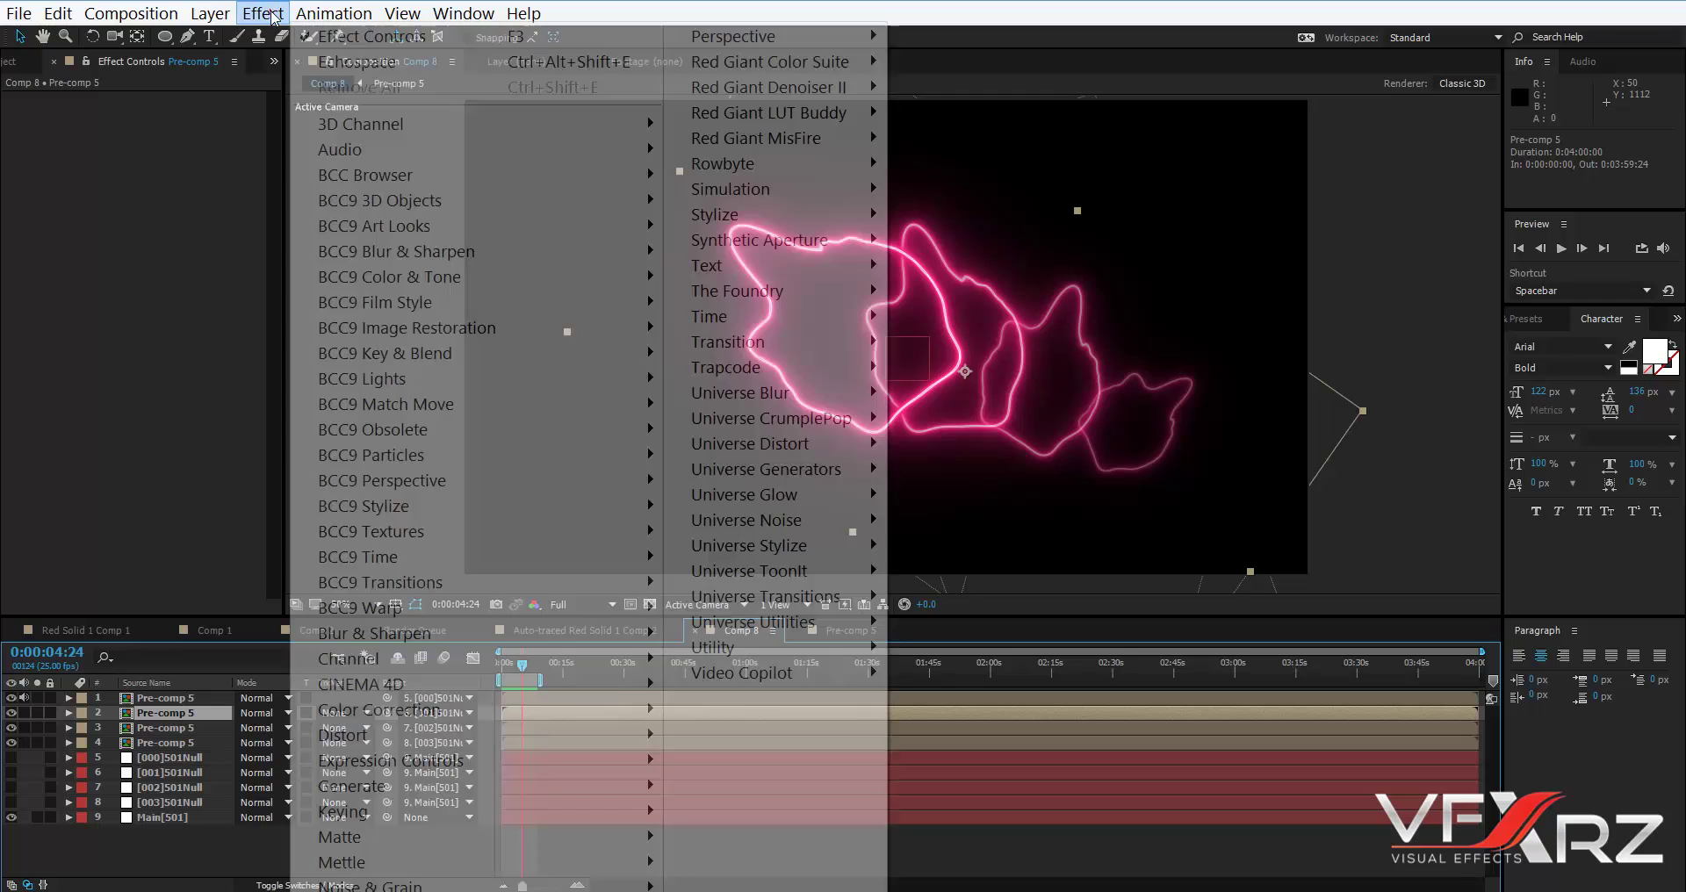
left_click(438, 709)
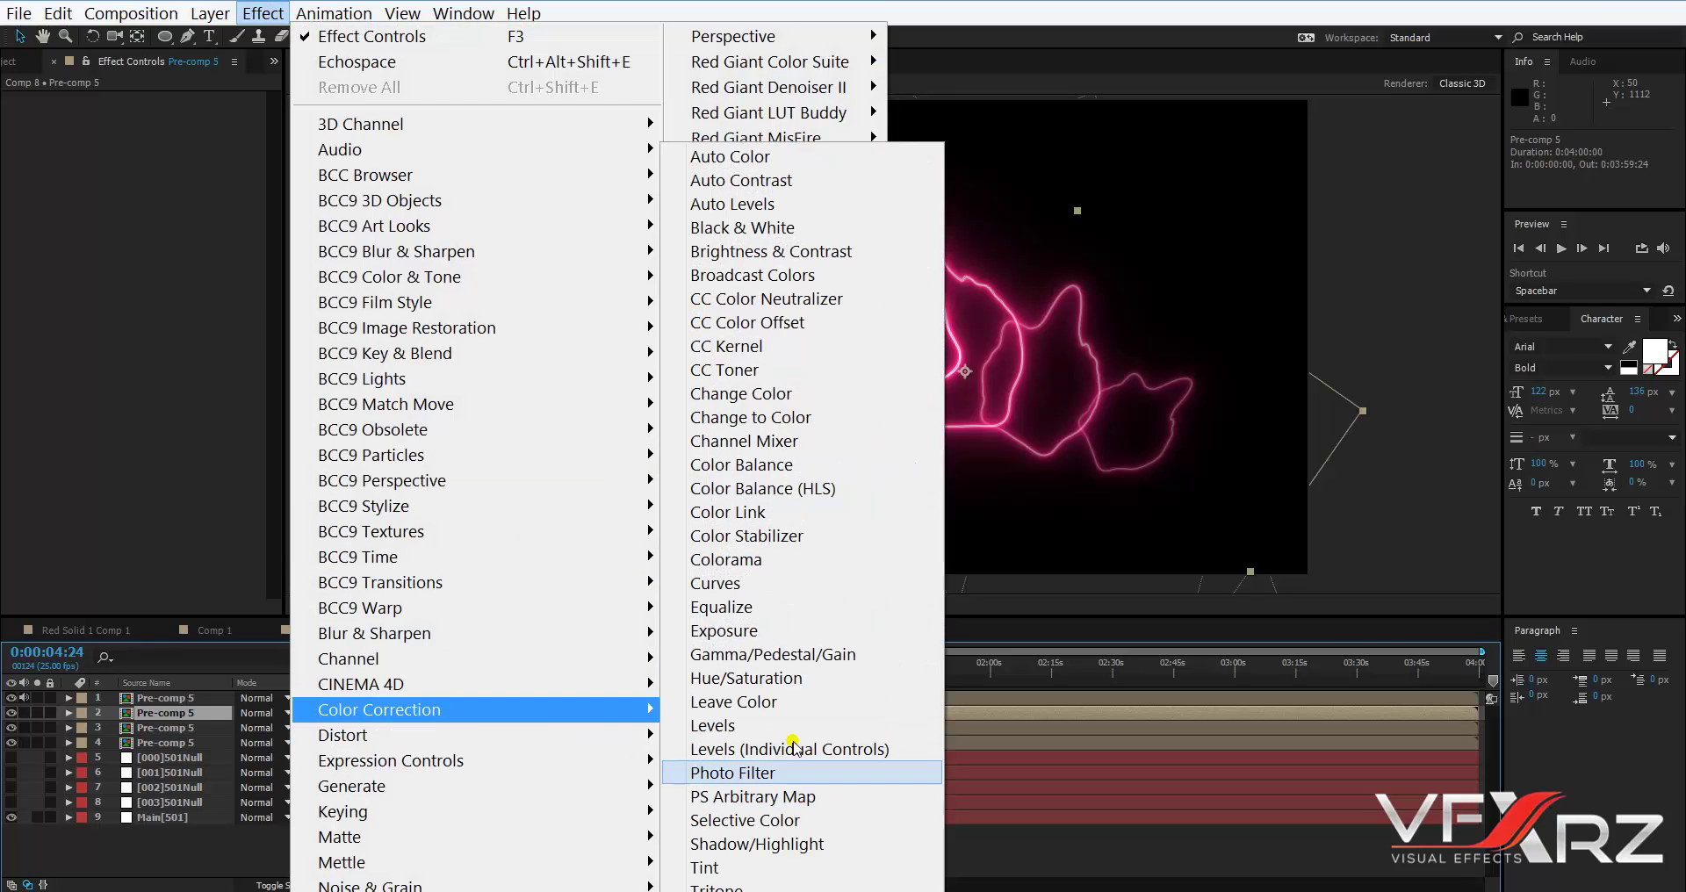
left_click(780, 685)
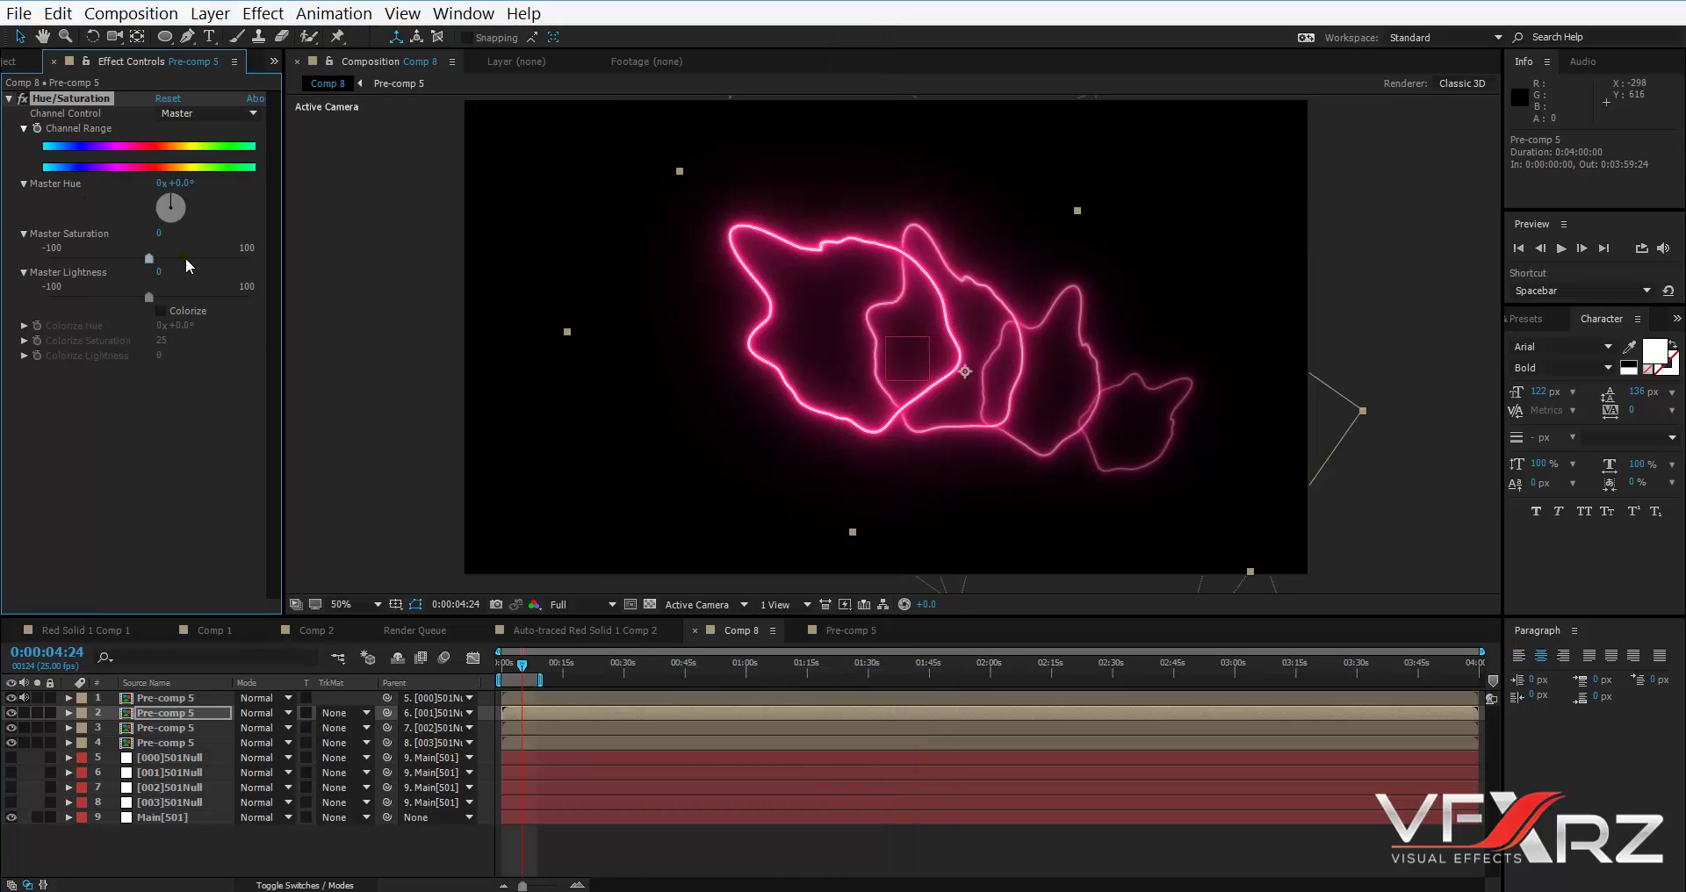
mouse_move(186, 182)
left_mouse_down()
mouse_move(233, 183)
mouse_move(208, 184)
left_mouse_up()
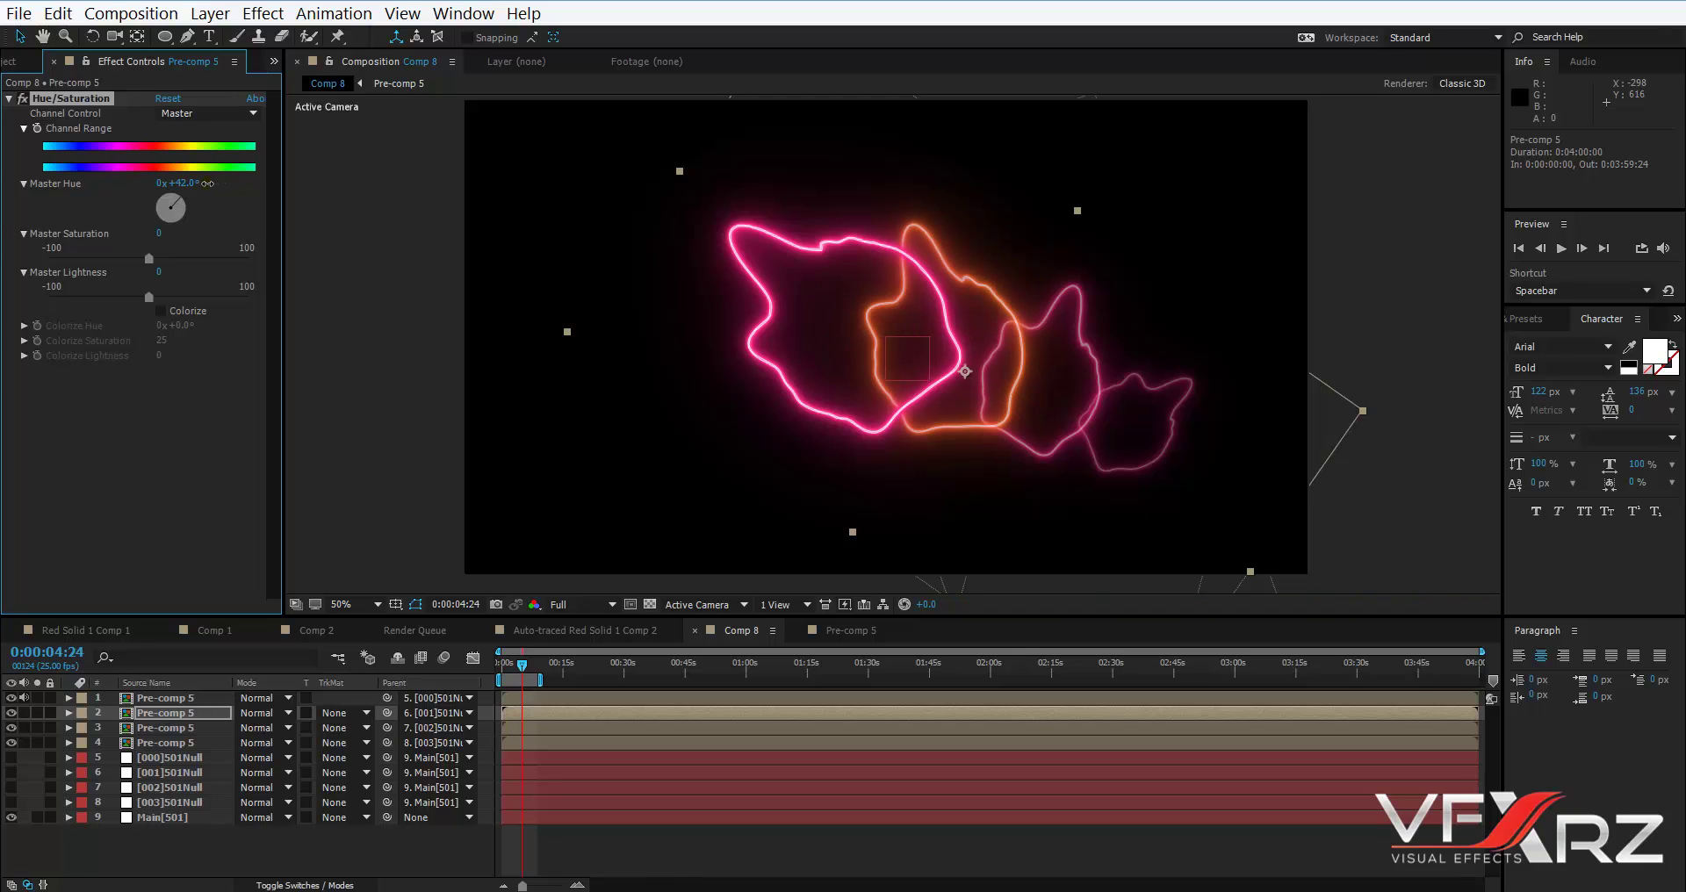
Apply Hue/Saturation to the third Pre-comp 5 layer with a Master Hue of -119° and scrub back toward the start of the timeline.
left_click(159, 728)
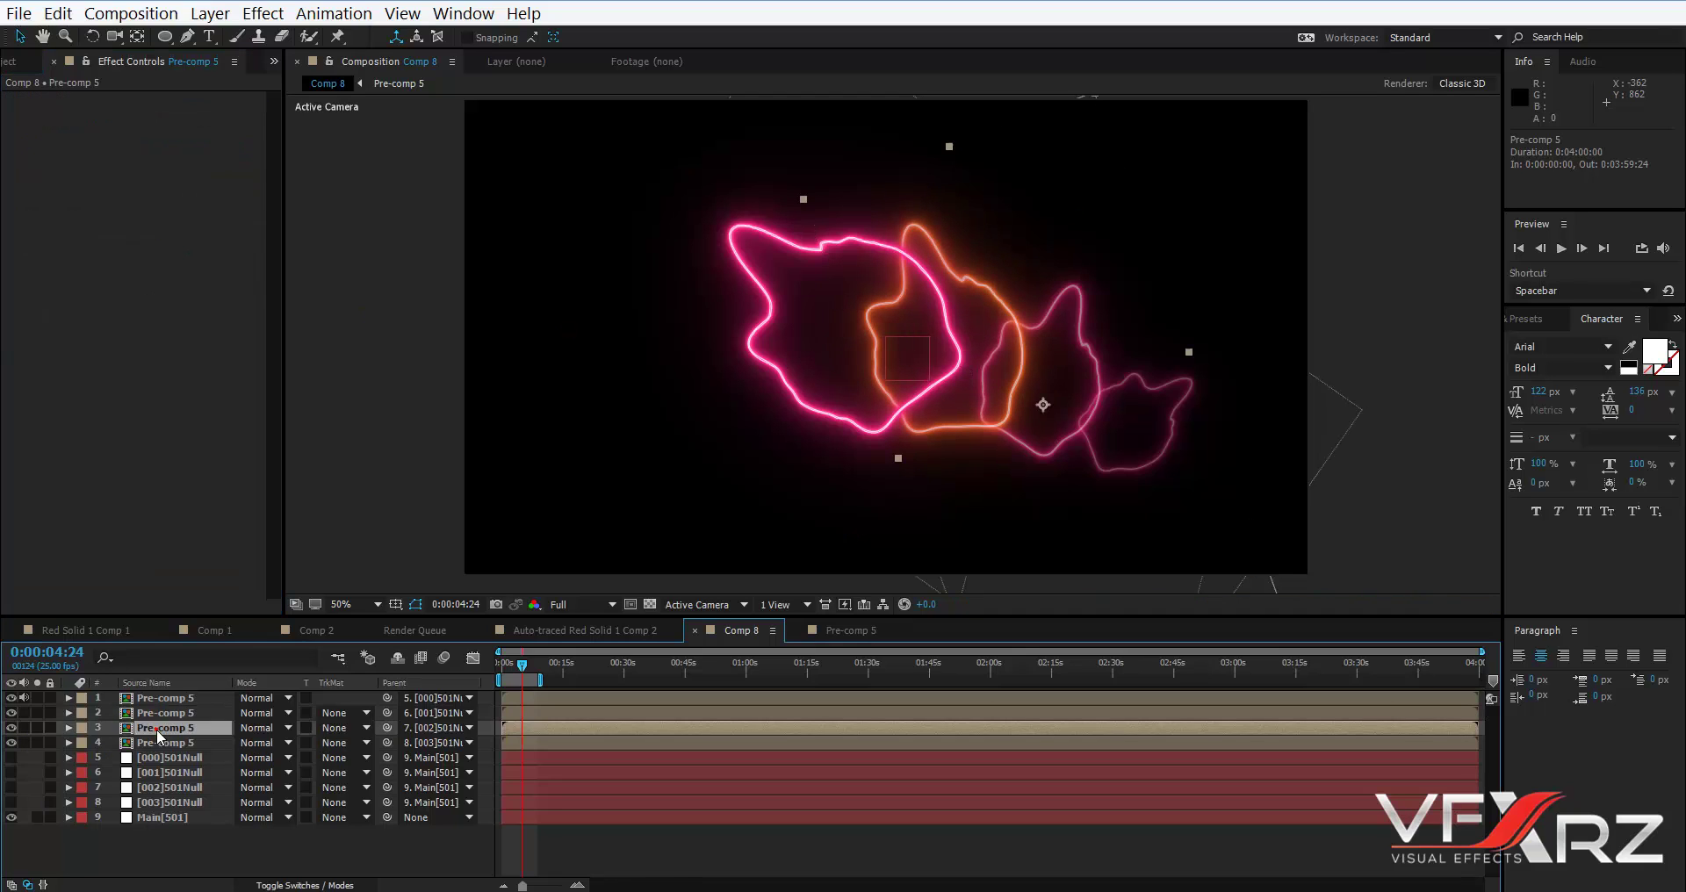
left_click(261, 16)
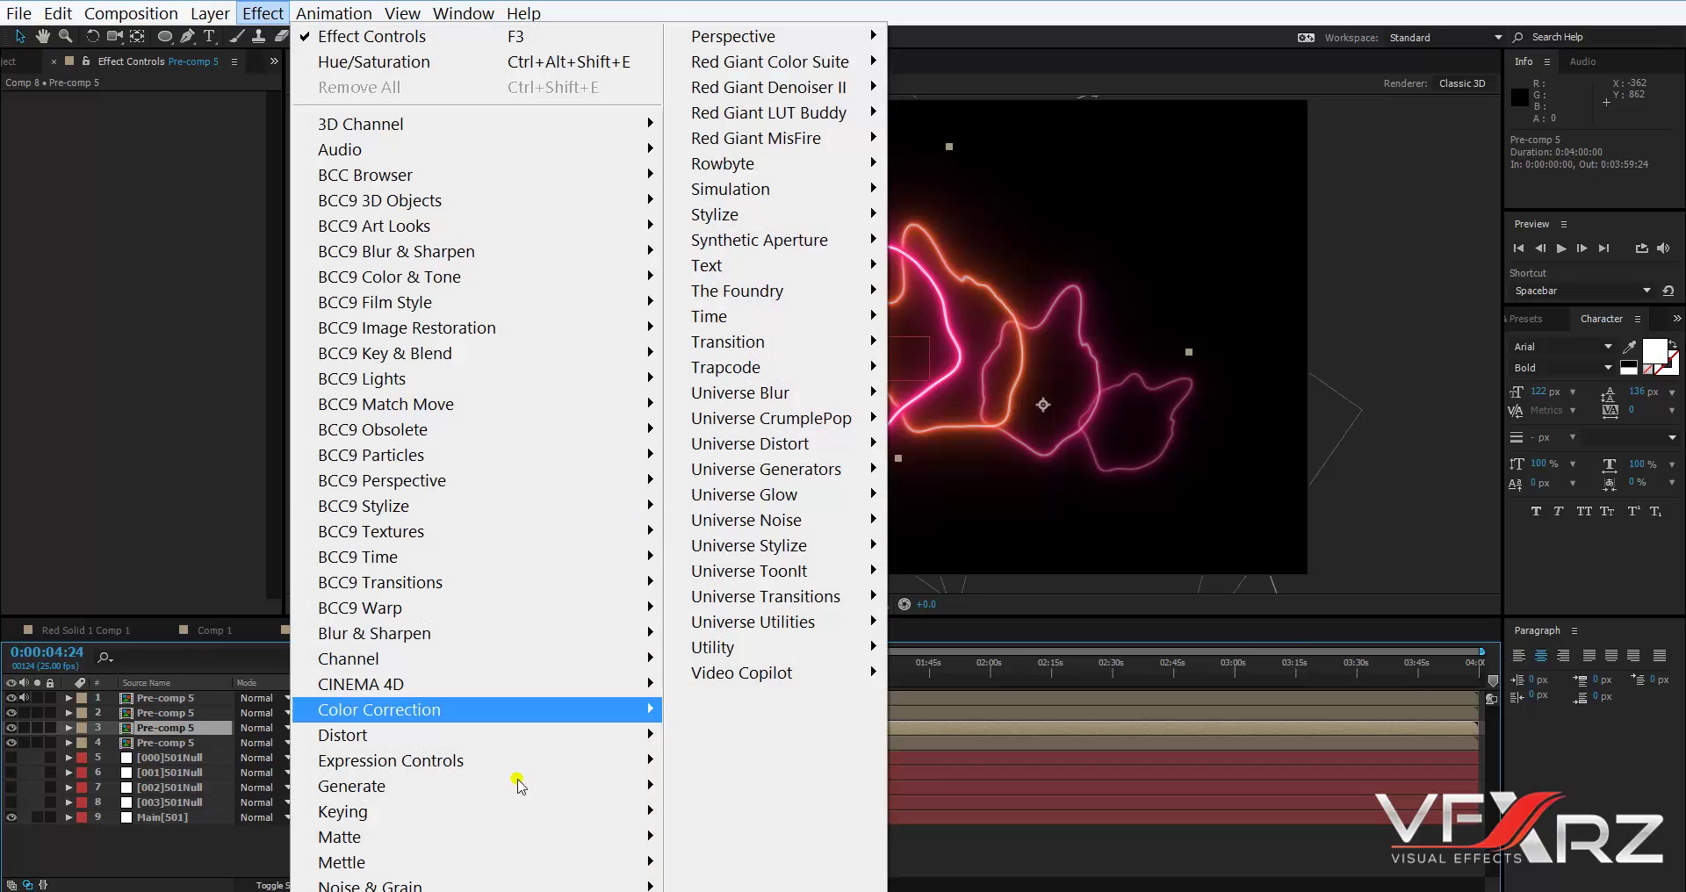
mouse_move(437, 813)
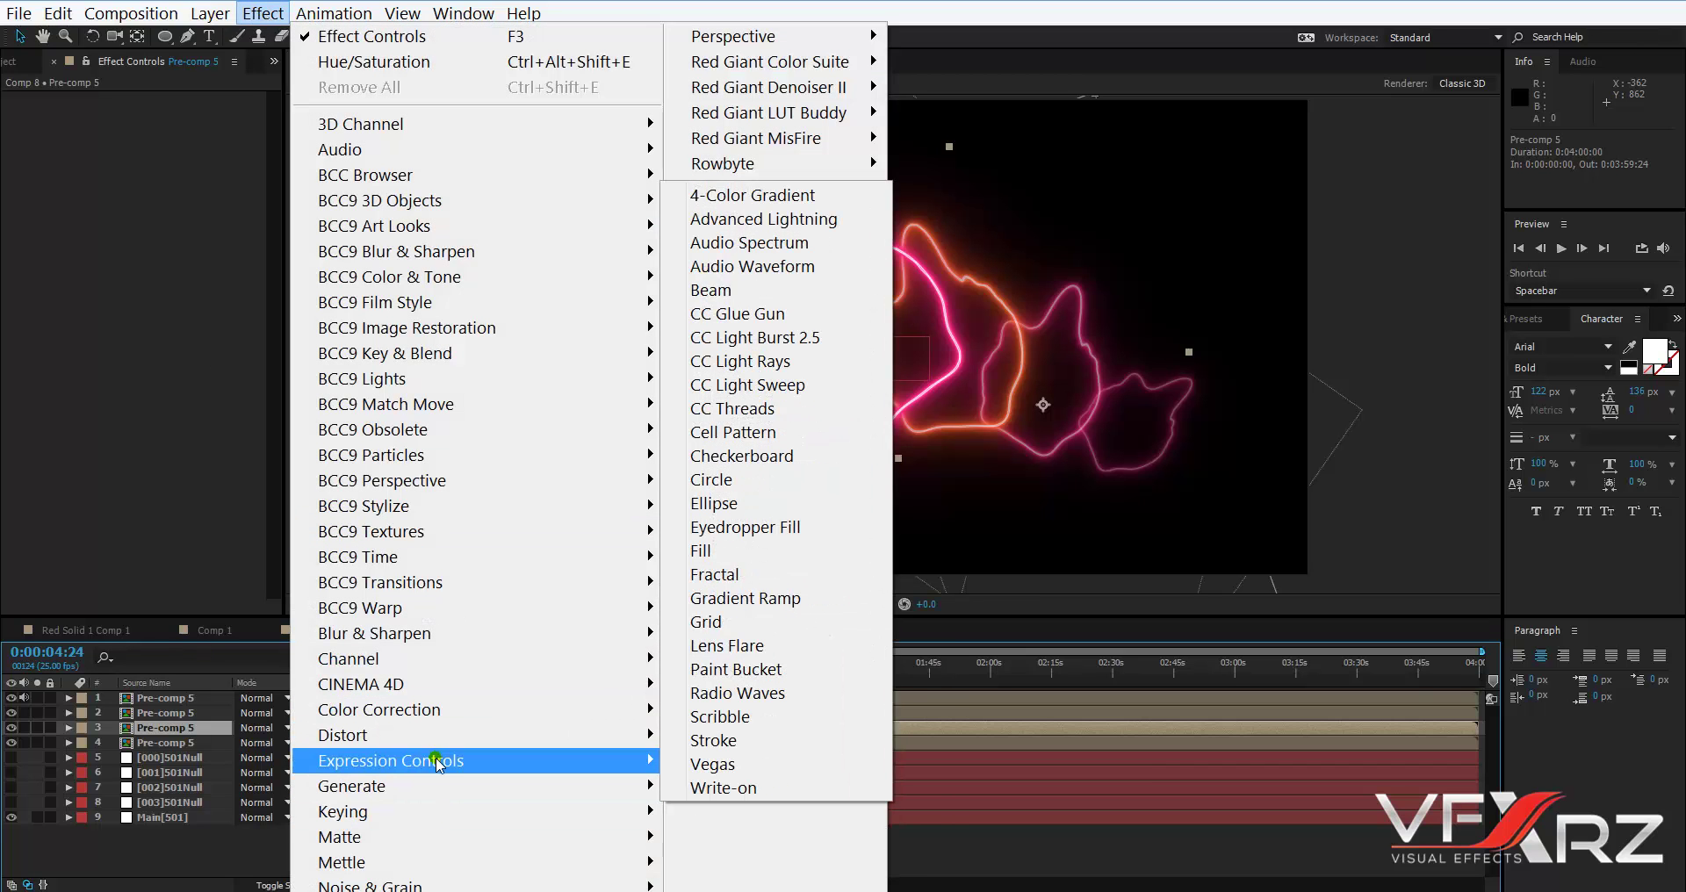
mouse_move(540, 713)
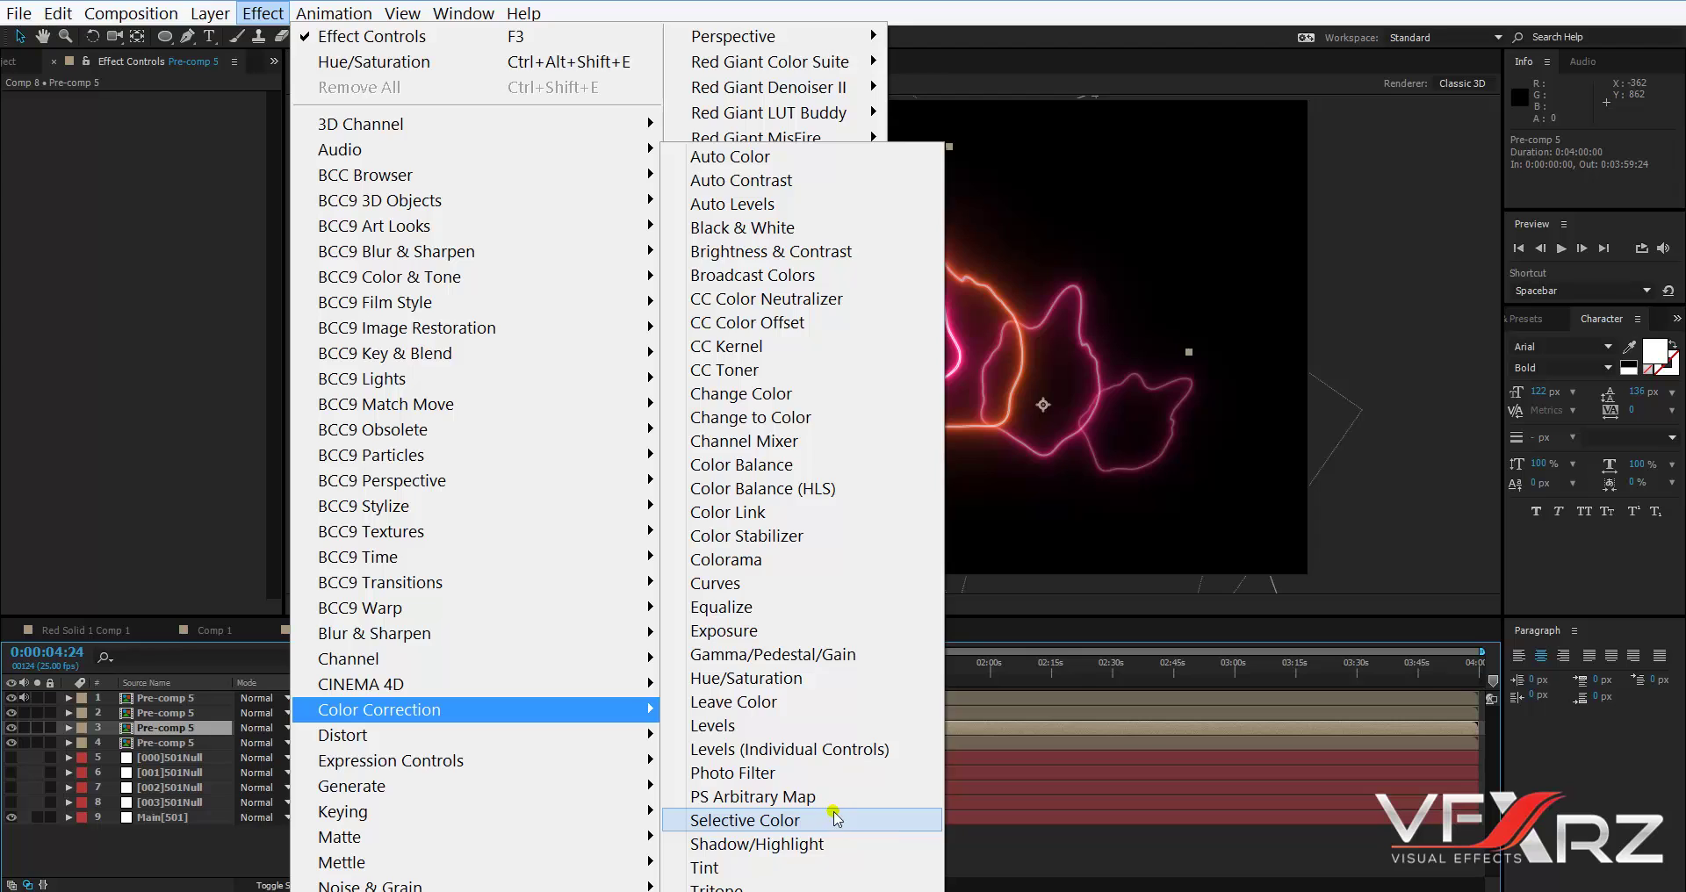
left_click(833, 680)
left_click_drag(170, 197, 159, 219)
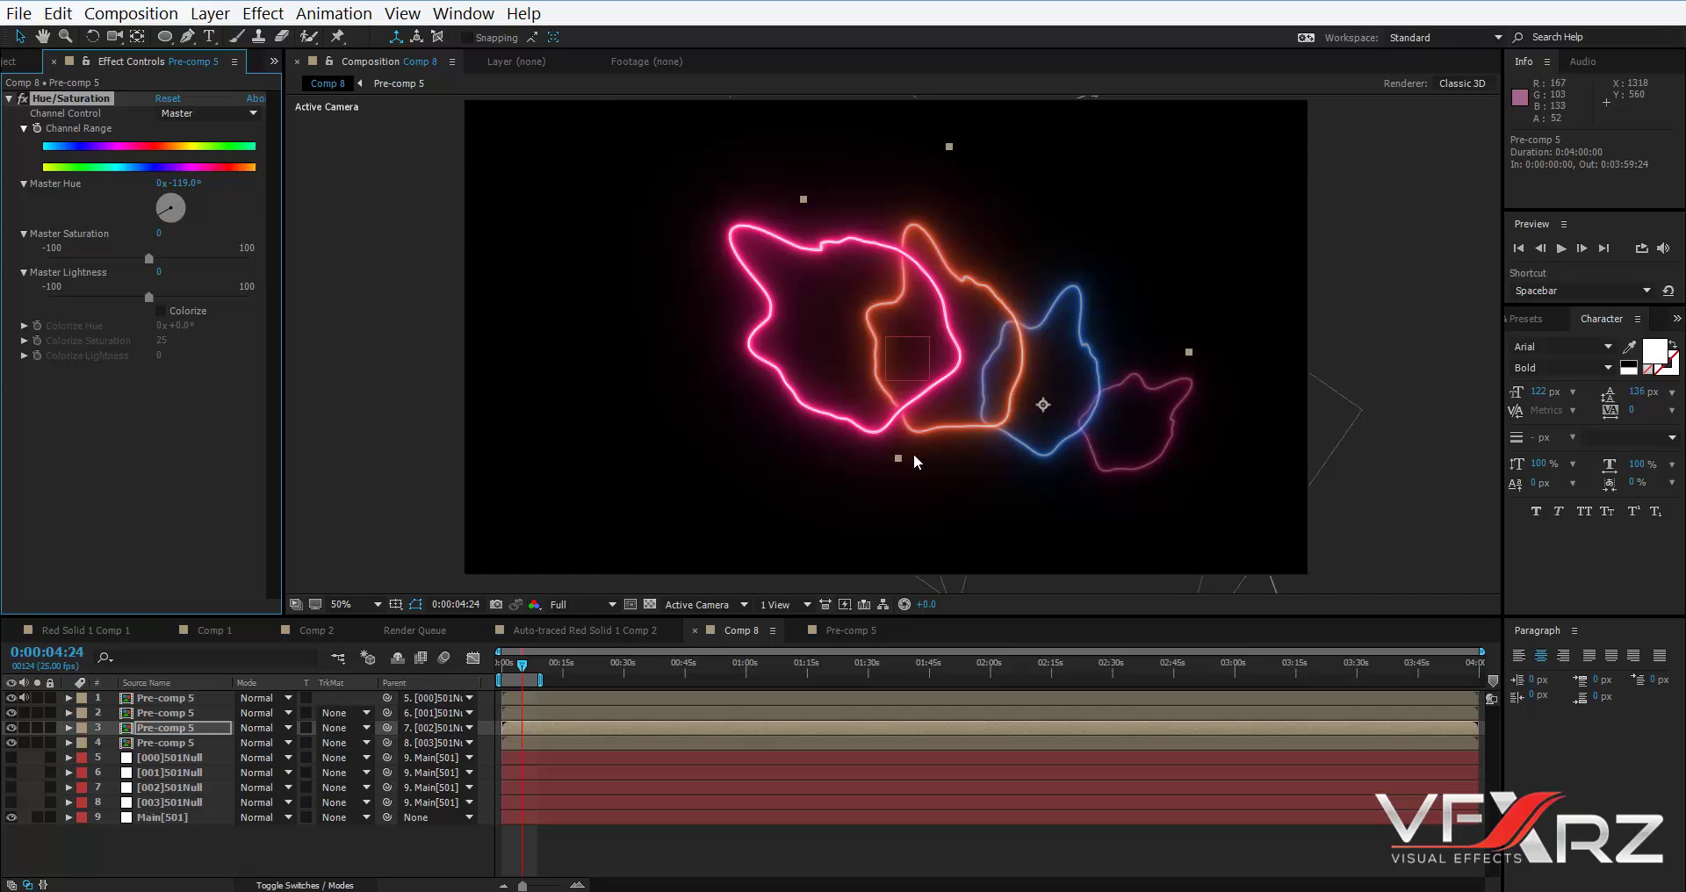
left_click(520, 670)
left_click_drag(520, 670, 502, 670)
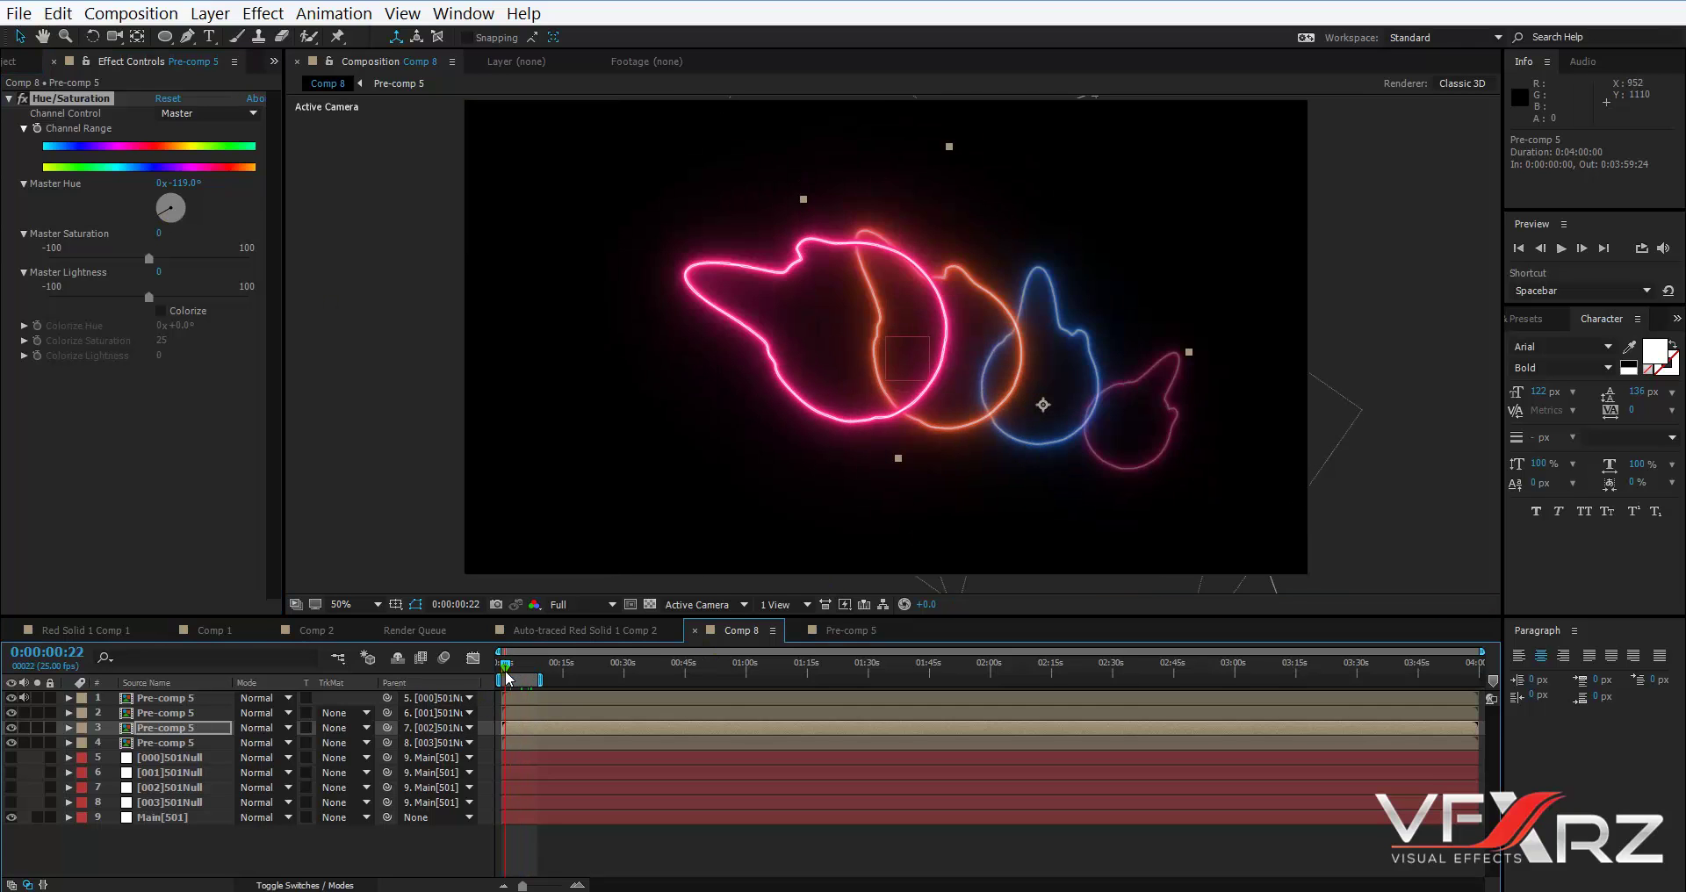
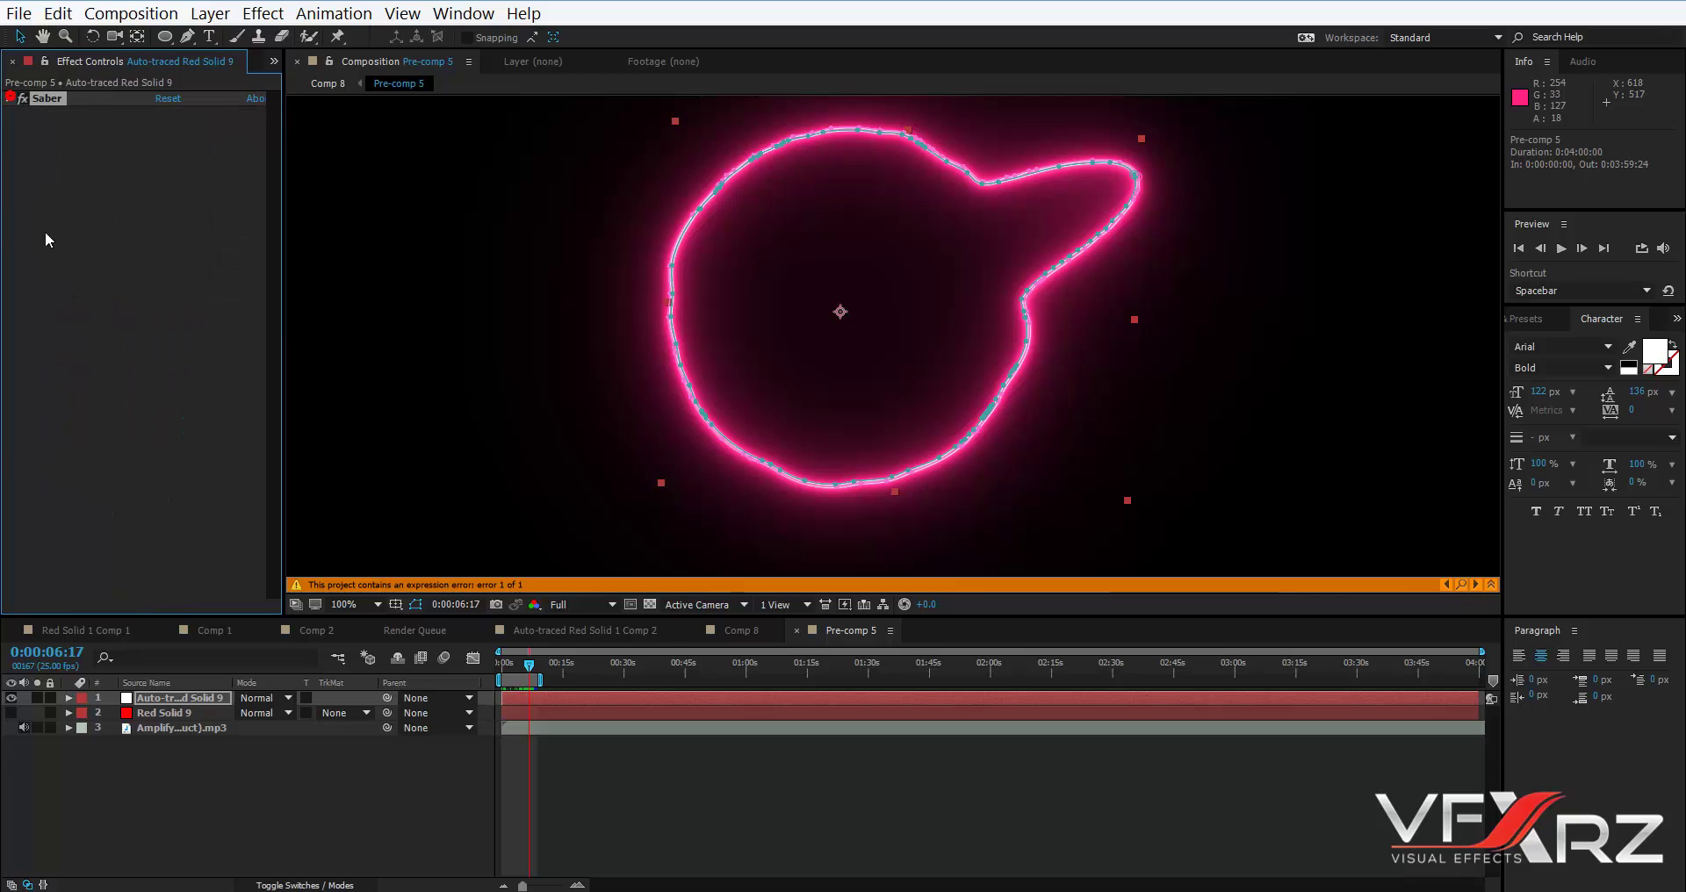
In Pre-comp 5, turn on the visibility of the Red Solid 9 layer and hide the Auto-traced Red Solid 9 layer.
left_click(97, 716)
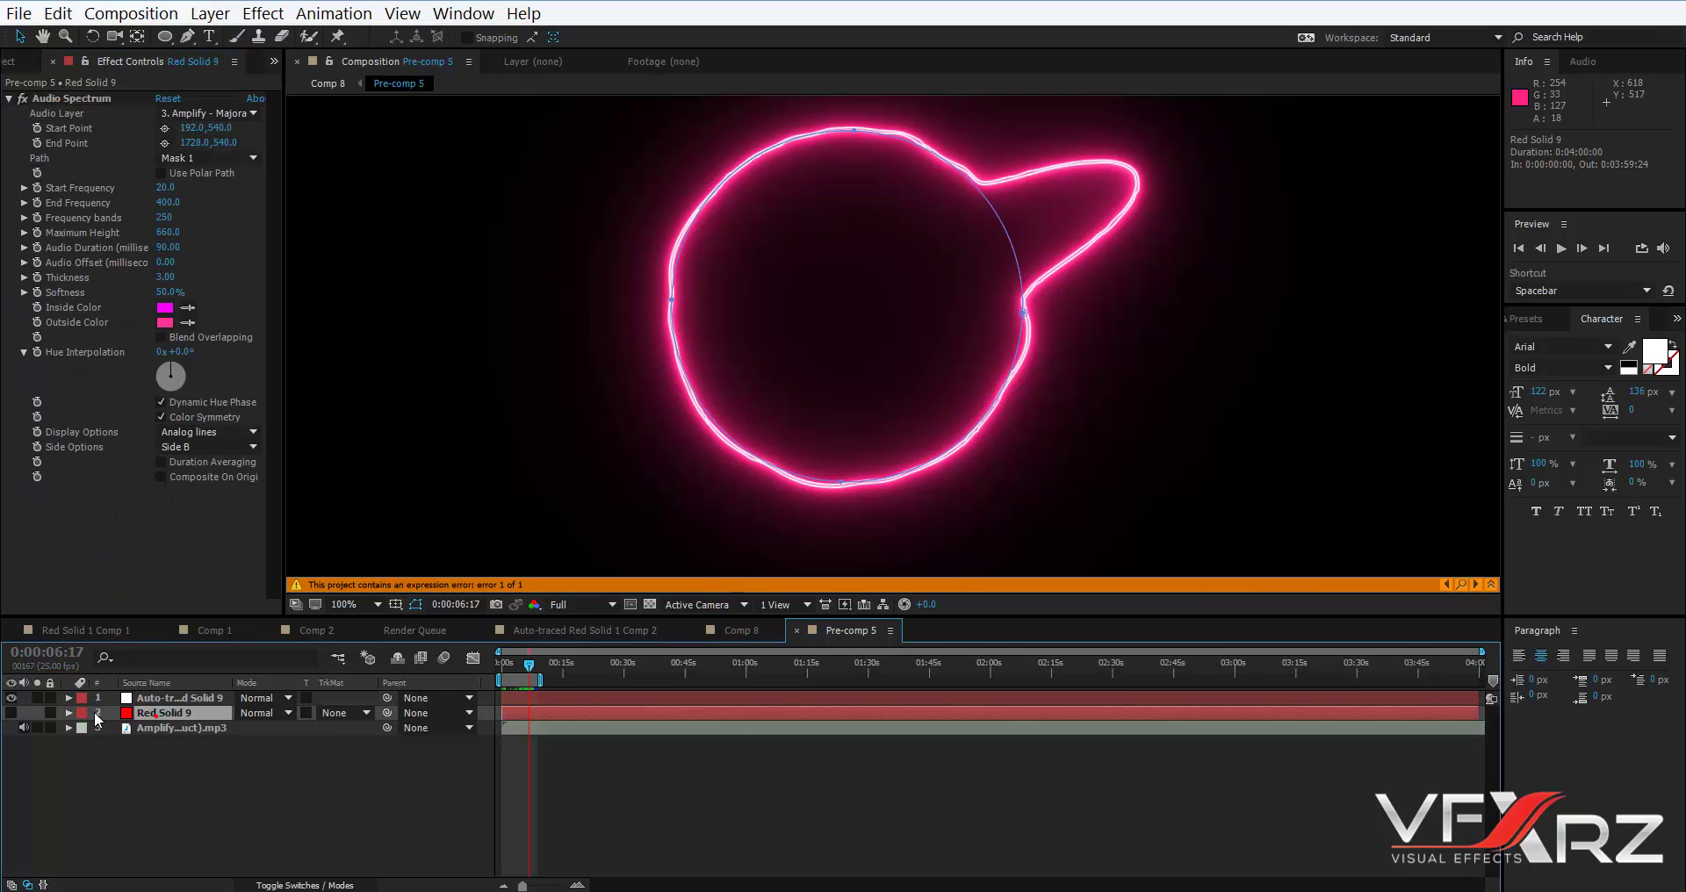
left_click(10, 713)
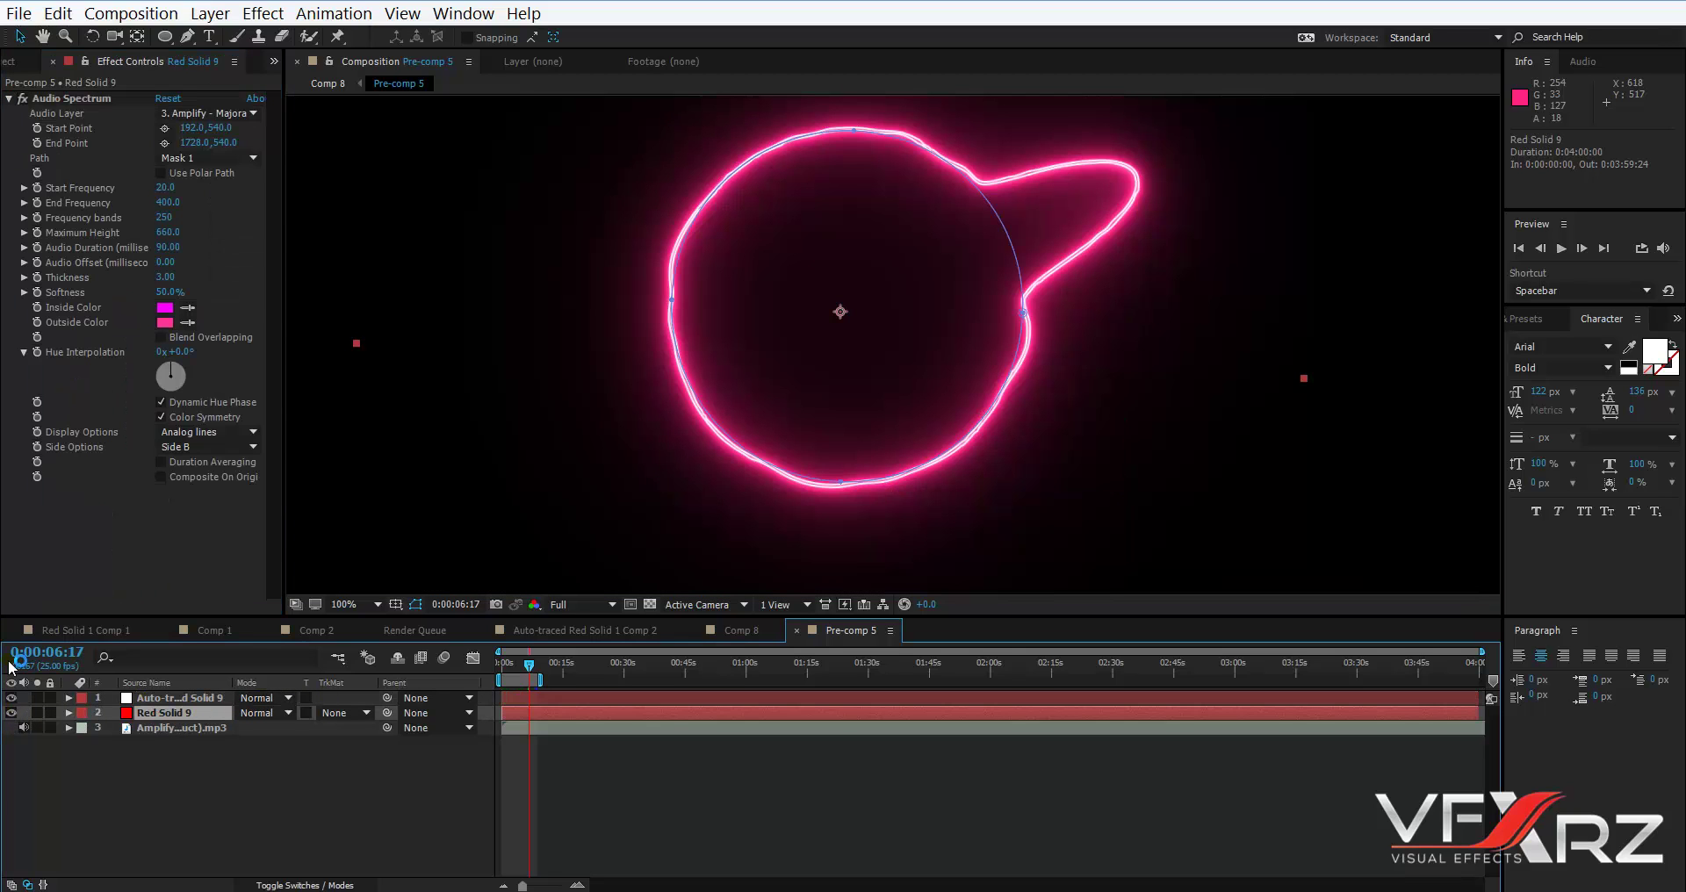
left_click(41, 755)
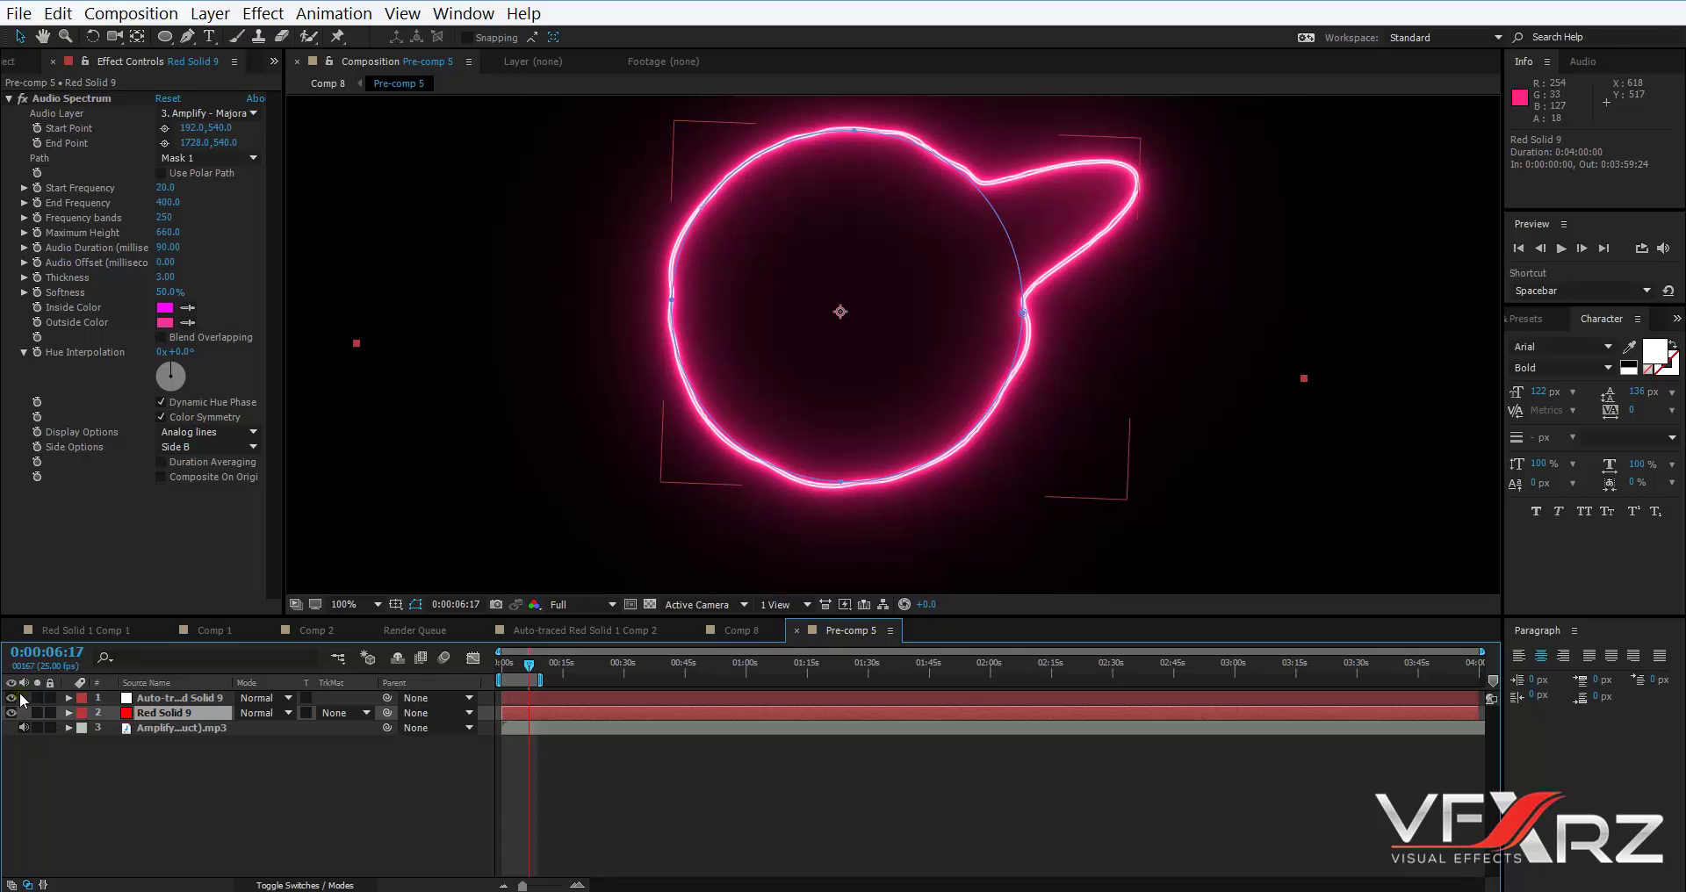
left_click(180, 699)
left_click(11, 698)
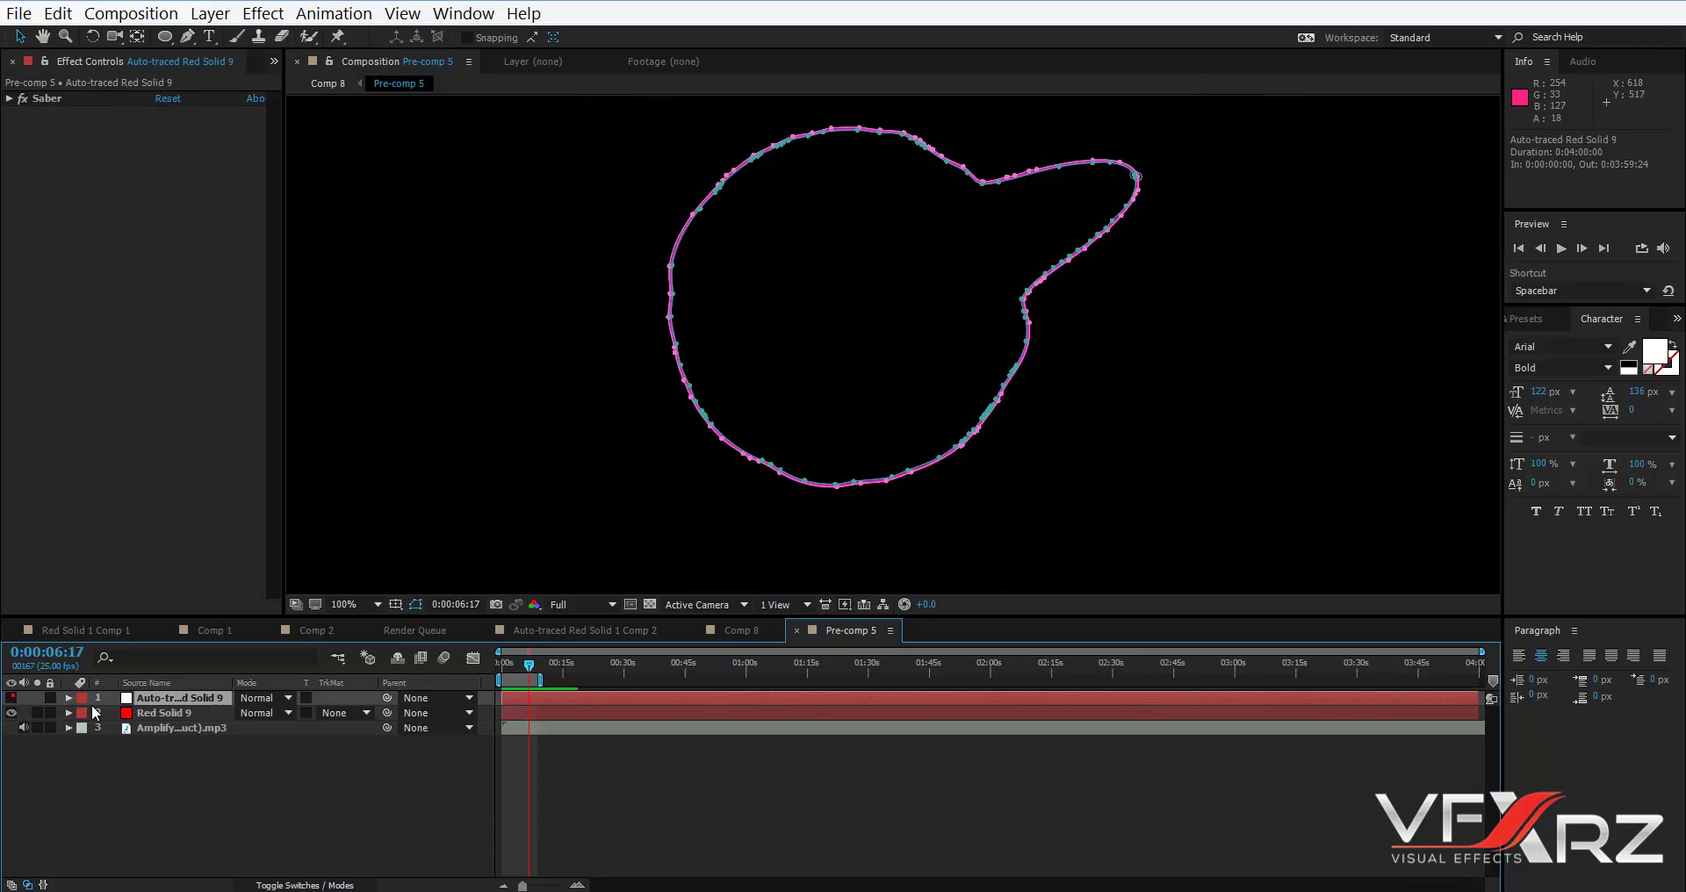
Disable the Audio Spectrum effect on the Red Solid 9 layer and collapse its settings.
left_click(209, 714)
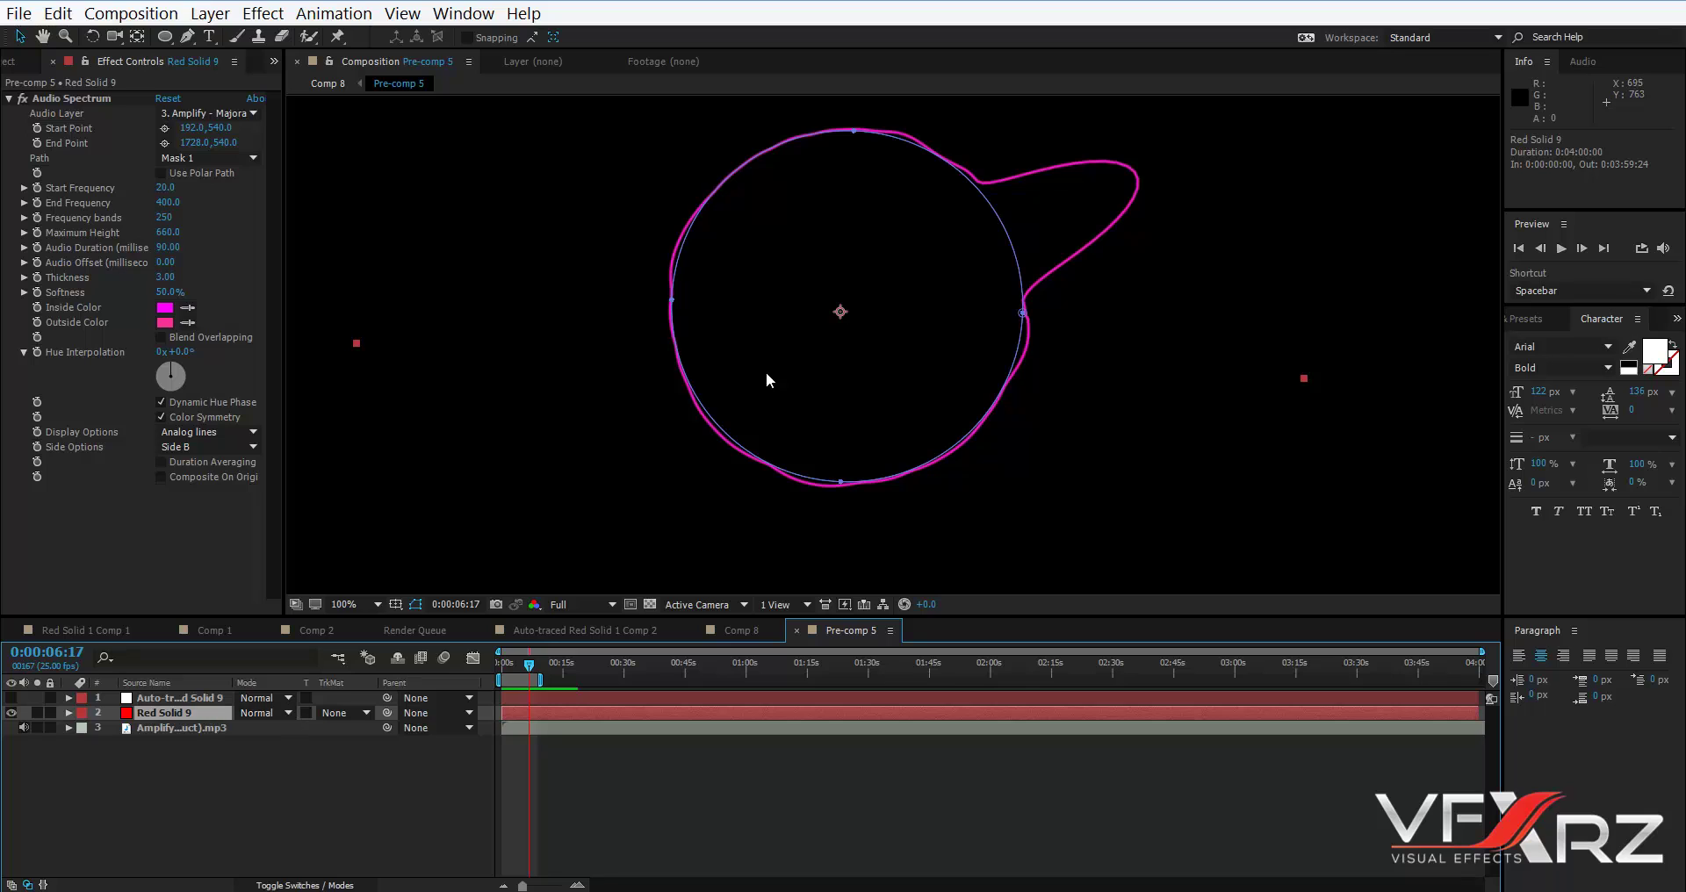
left_click(16, 103)
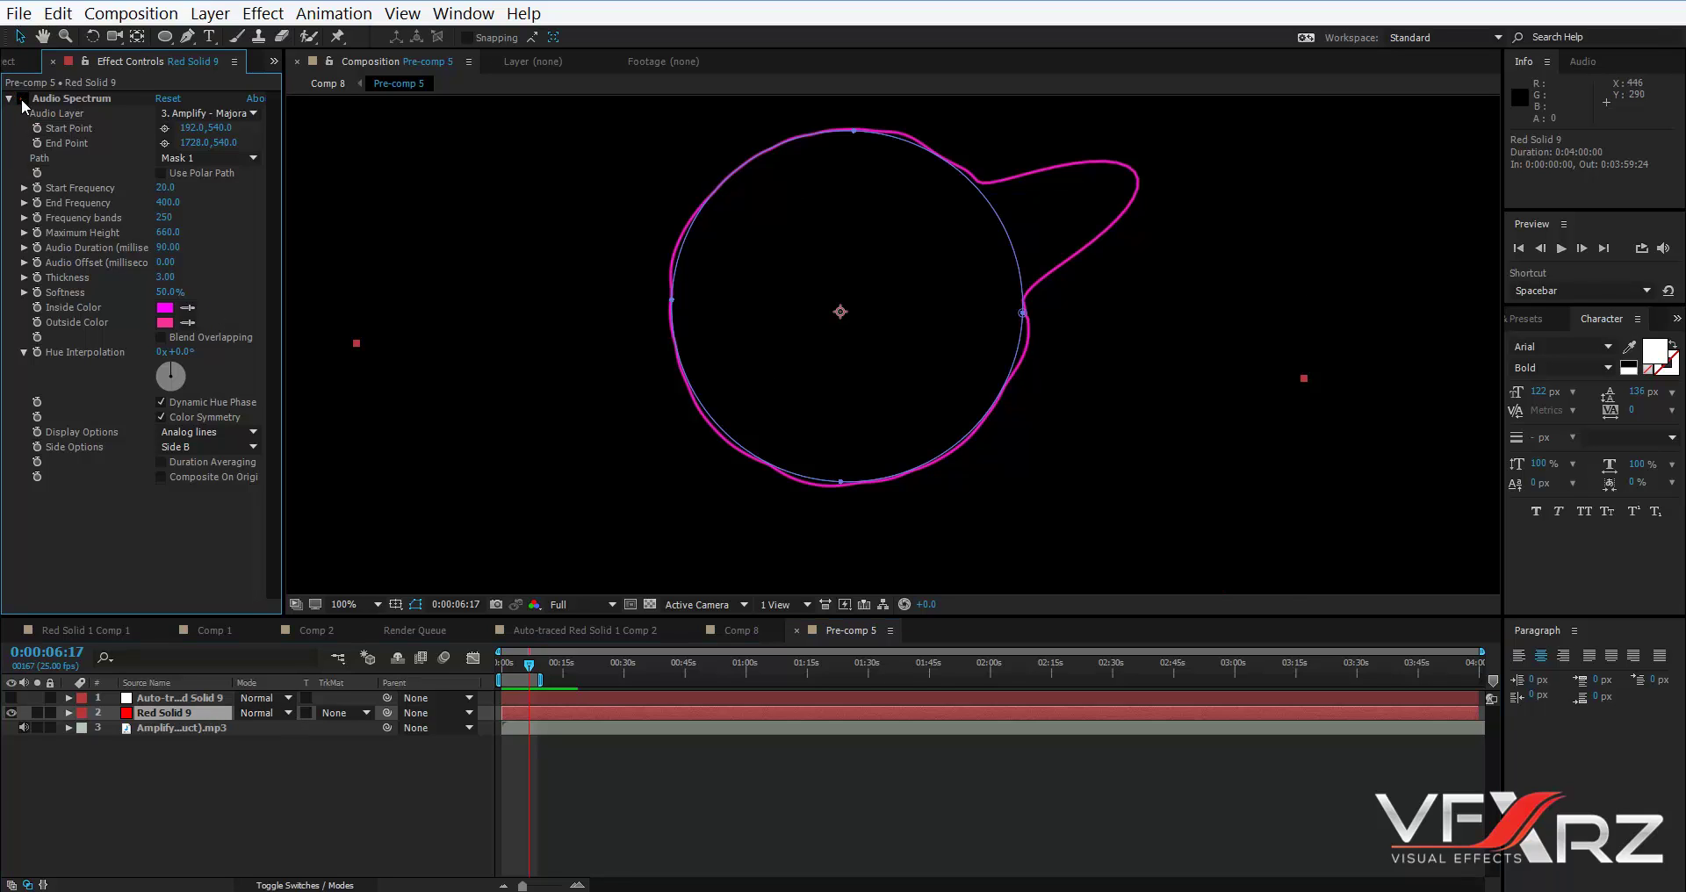
left_click(21, 99)
left_click(10, 99)
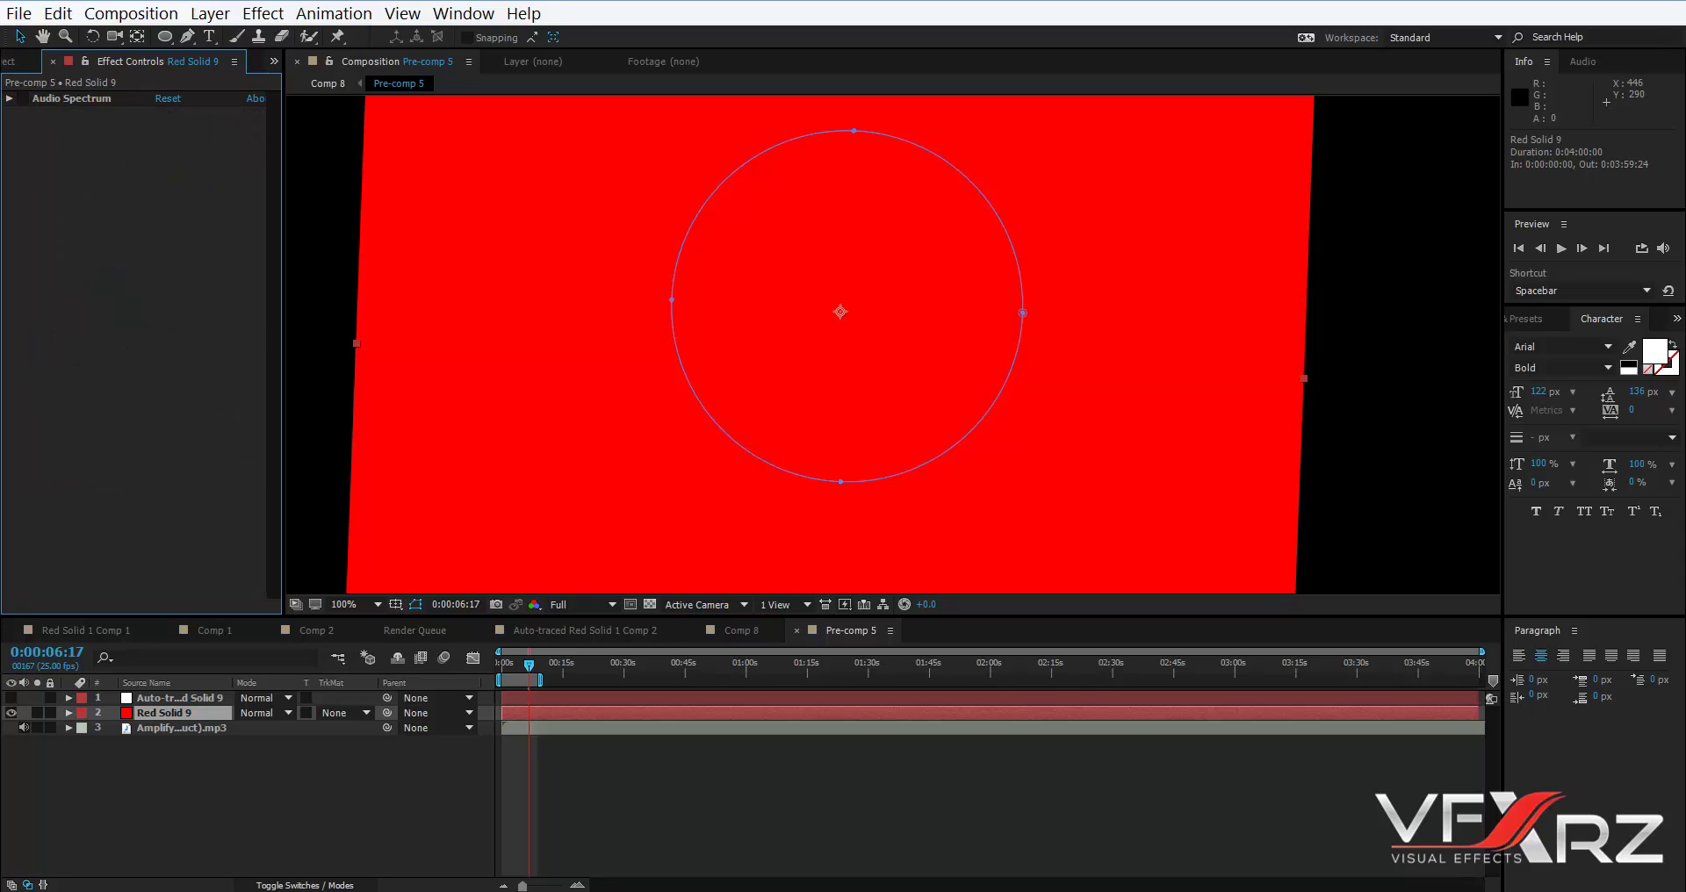
Apply Audio Waveform to Red Solid 9 and use Amplify - Majorah (Final Product).mp3 as its Audio Layer.
left_click(275, 15)
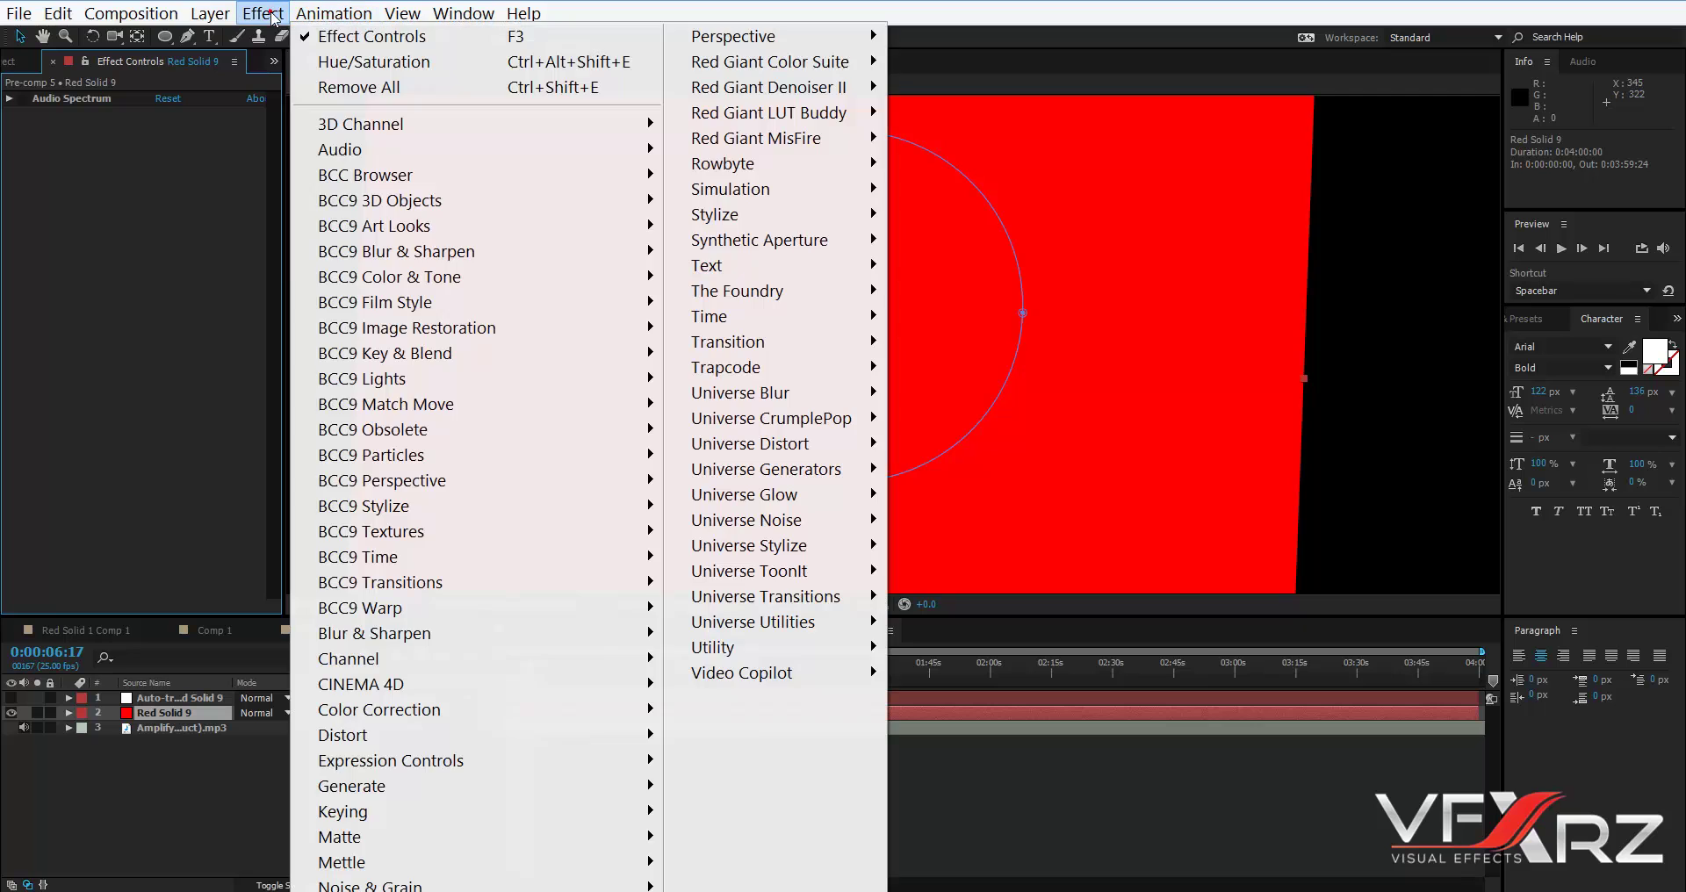
mouse_move(546, 684)
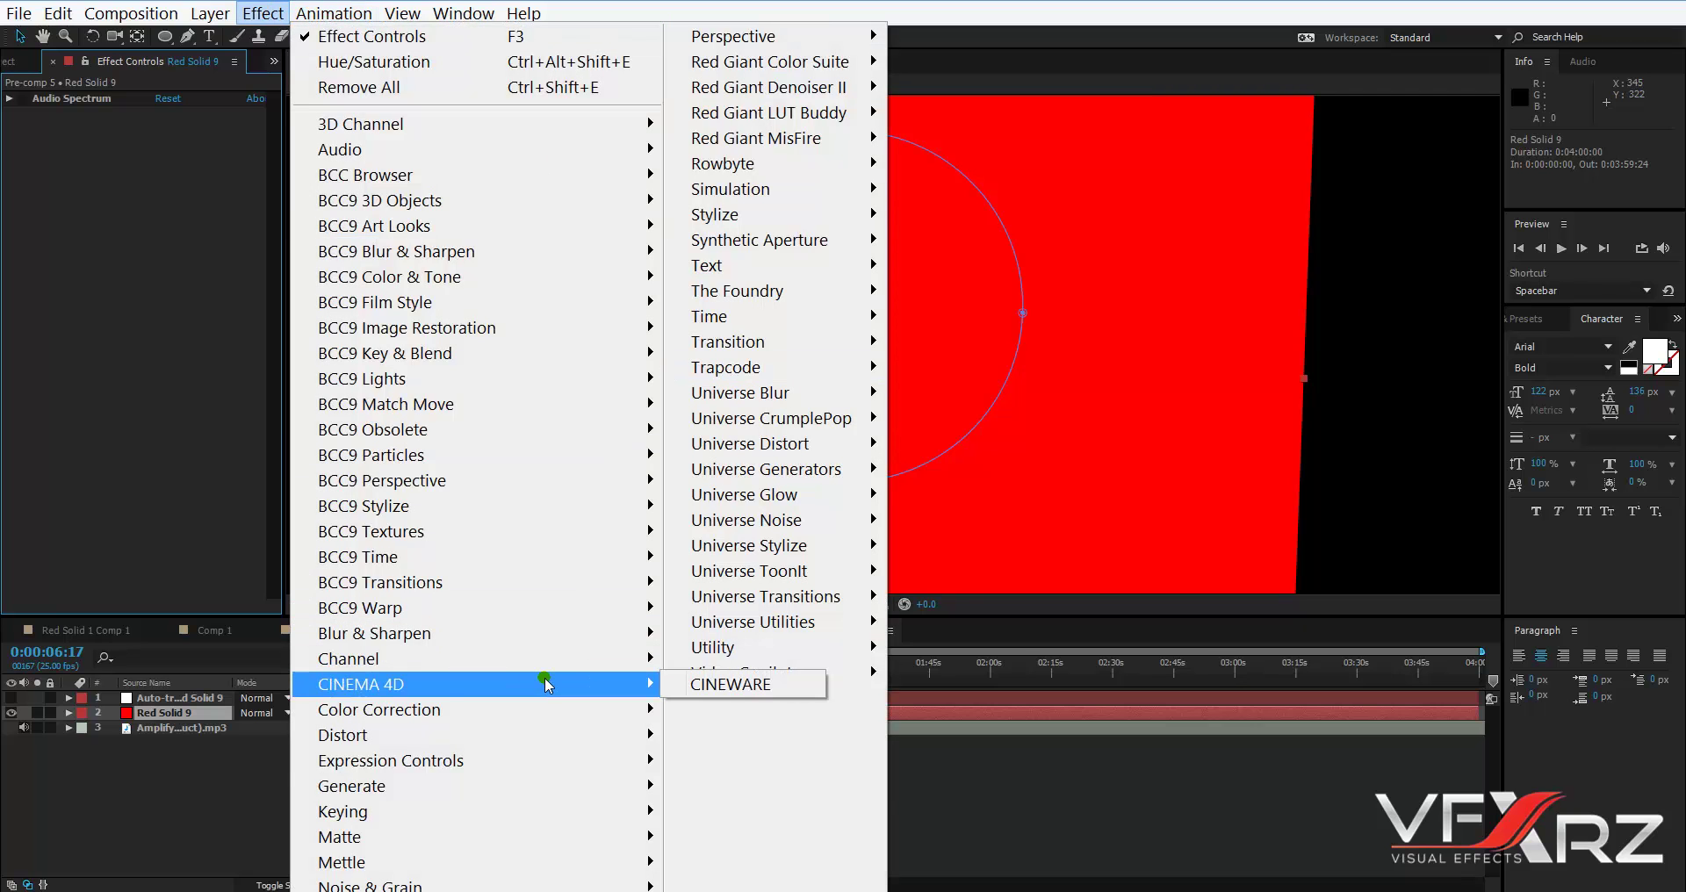
mouse_move(444, 786)
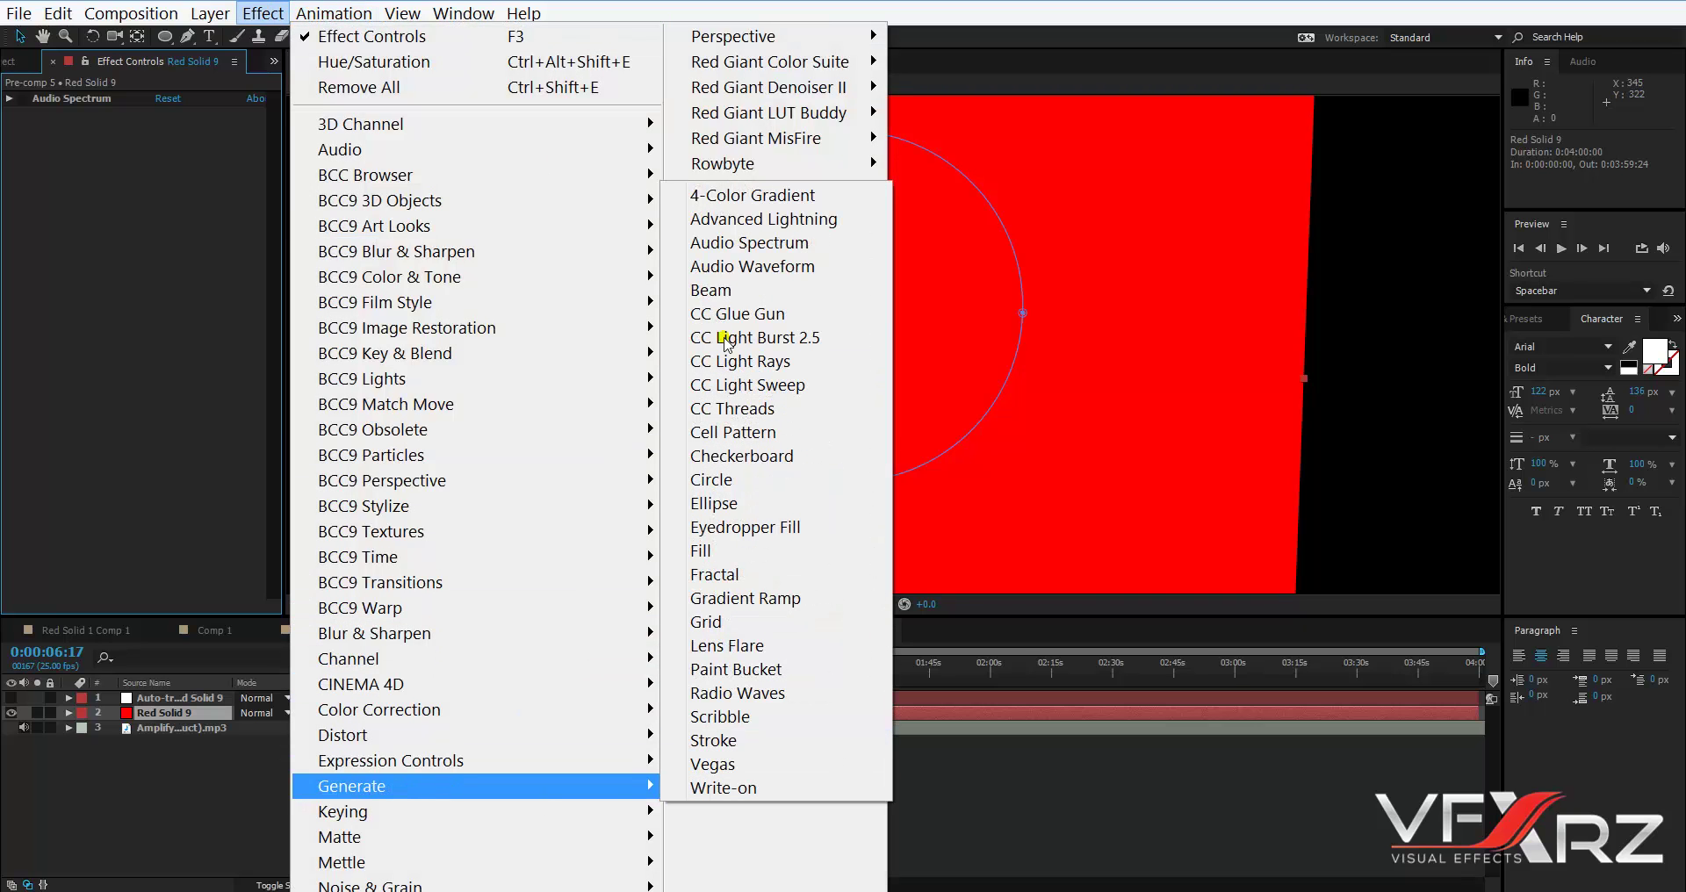
left_click(806, 270)
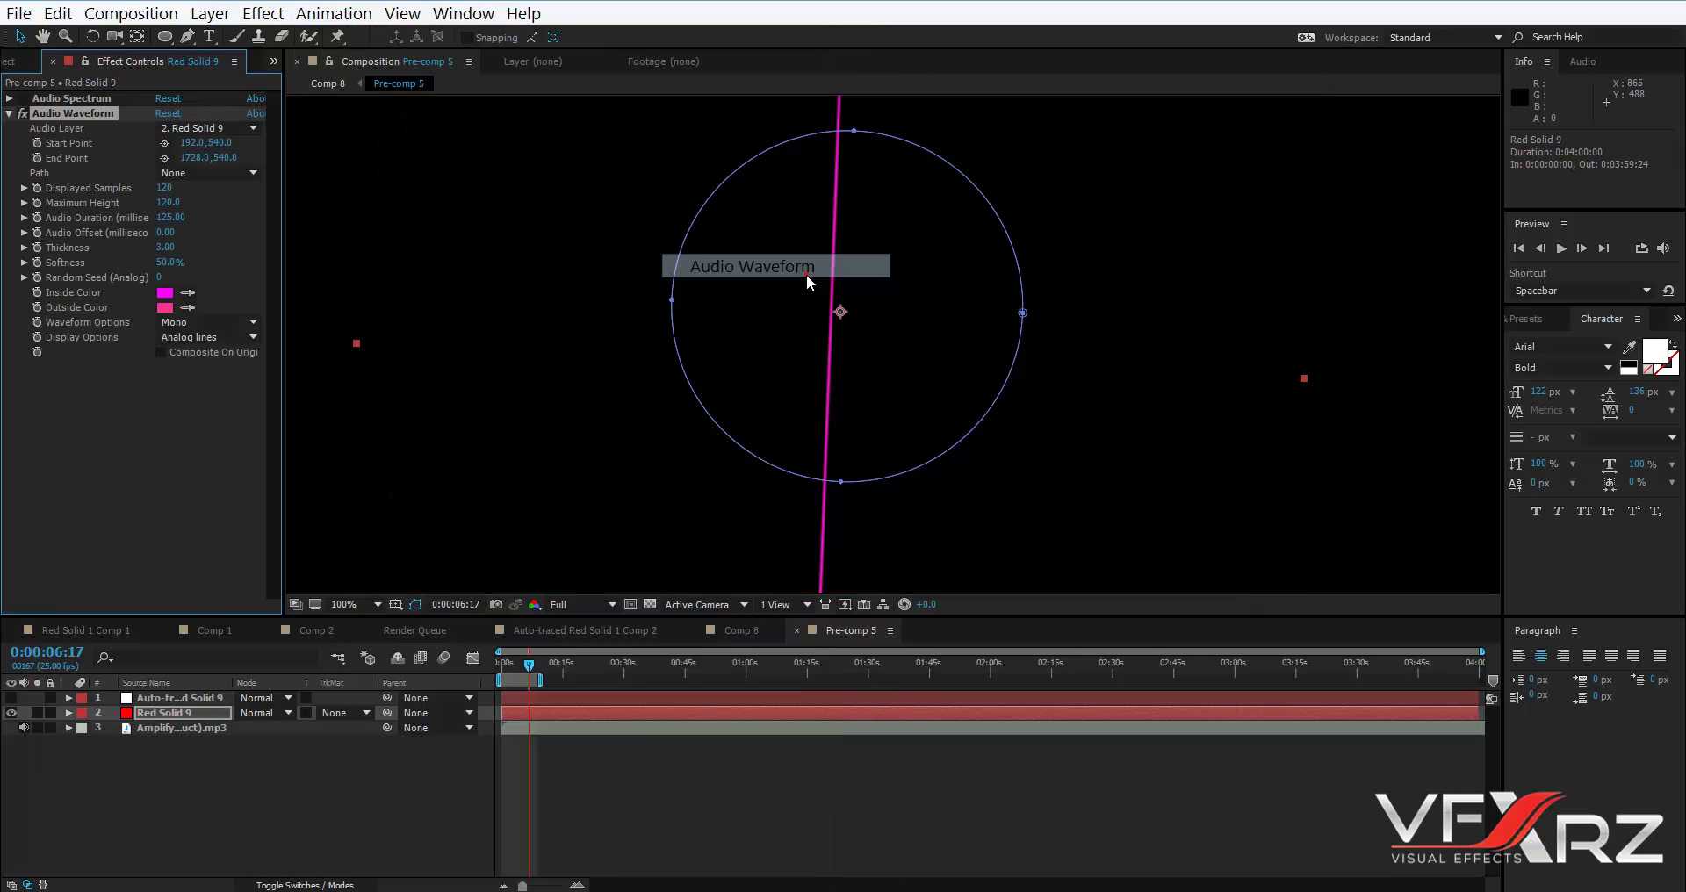
left_click(205, 130)
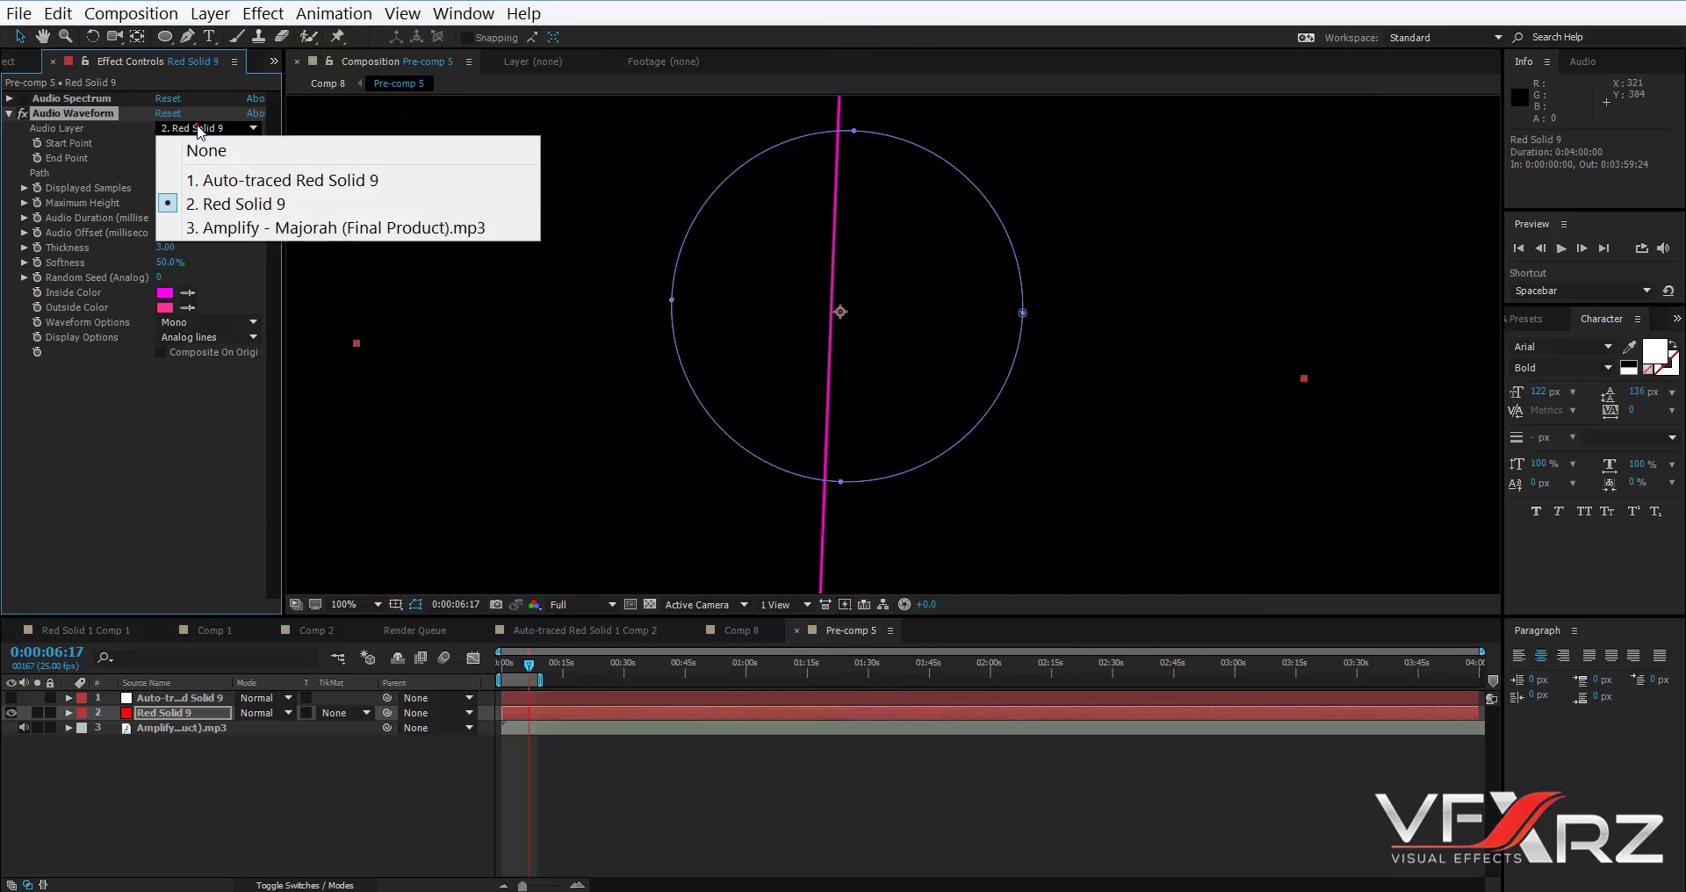
left_click(206, 228)
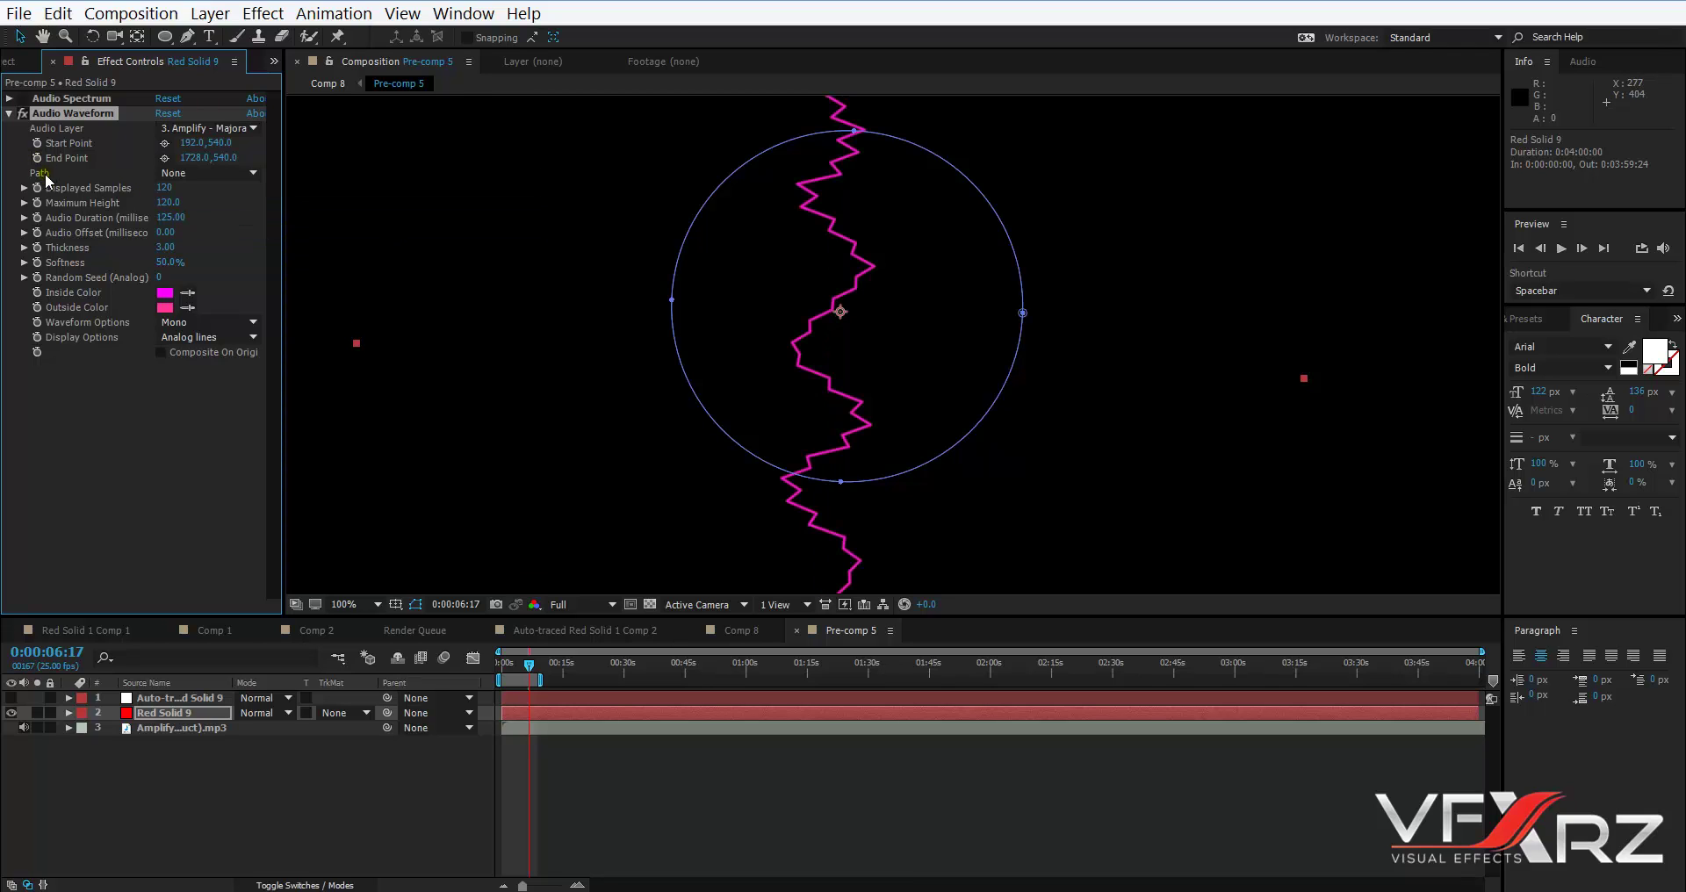
Set the Audio Waveform's Path to Mask 1, Displayed Samples to 252 and Maximum Height to 58.
left_click(171, 172)
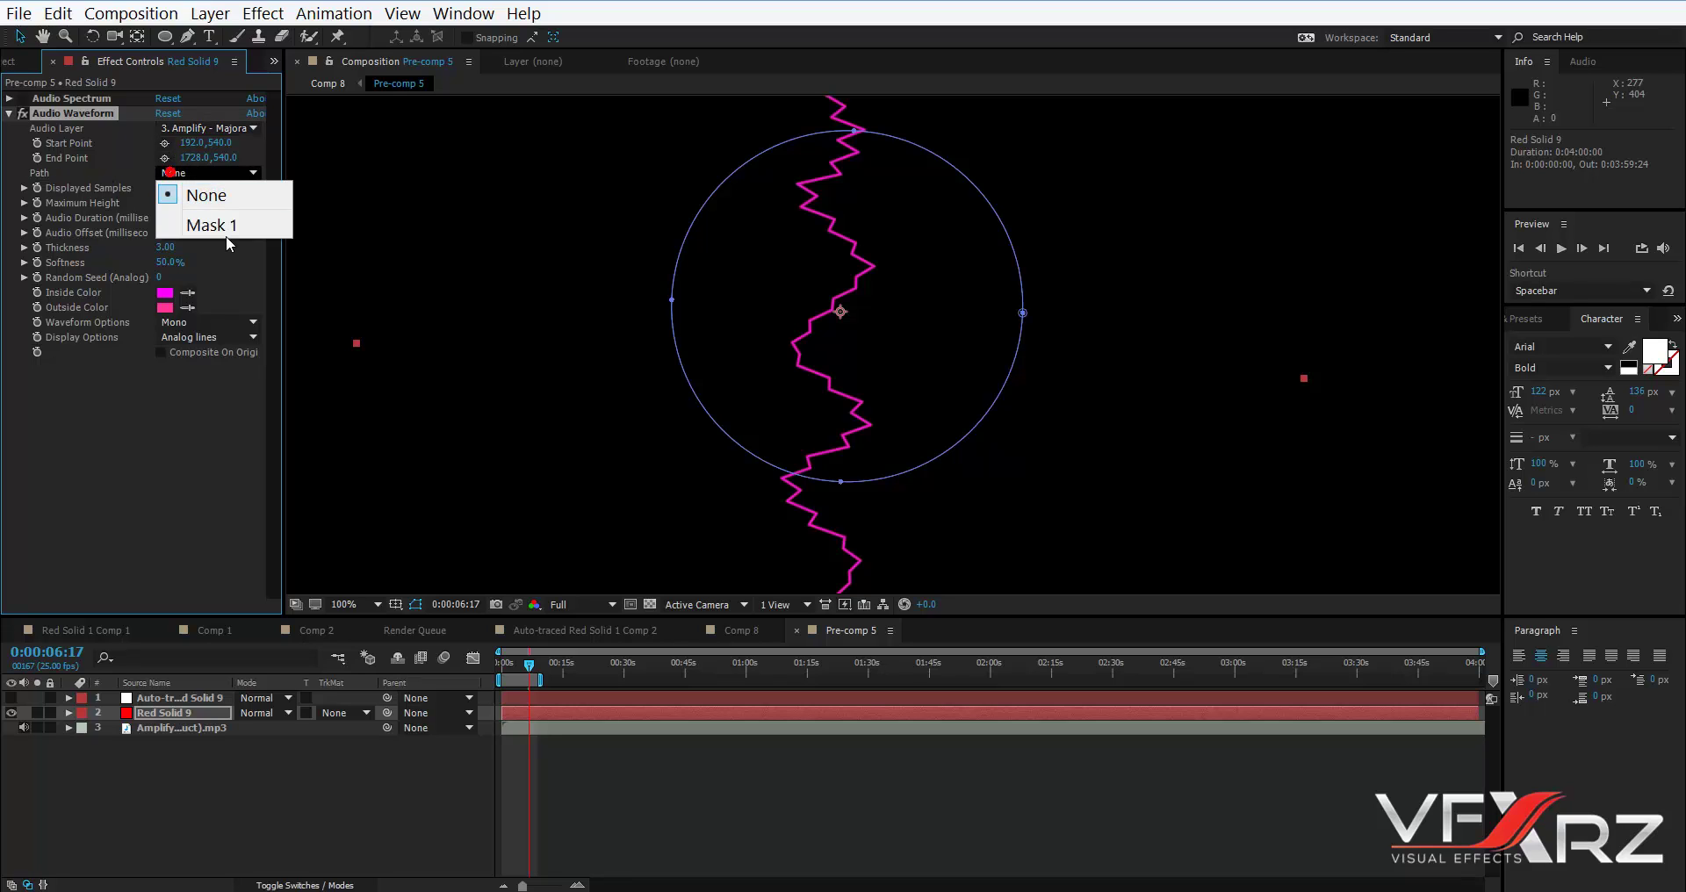
left_click(224, 230)
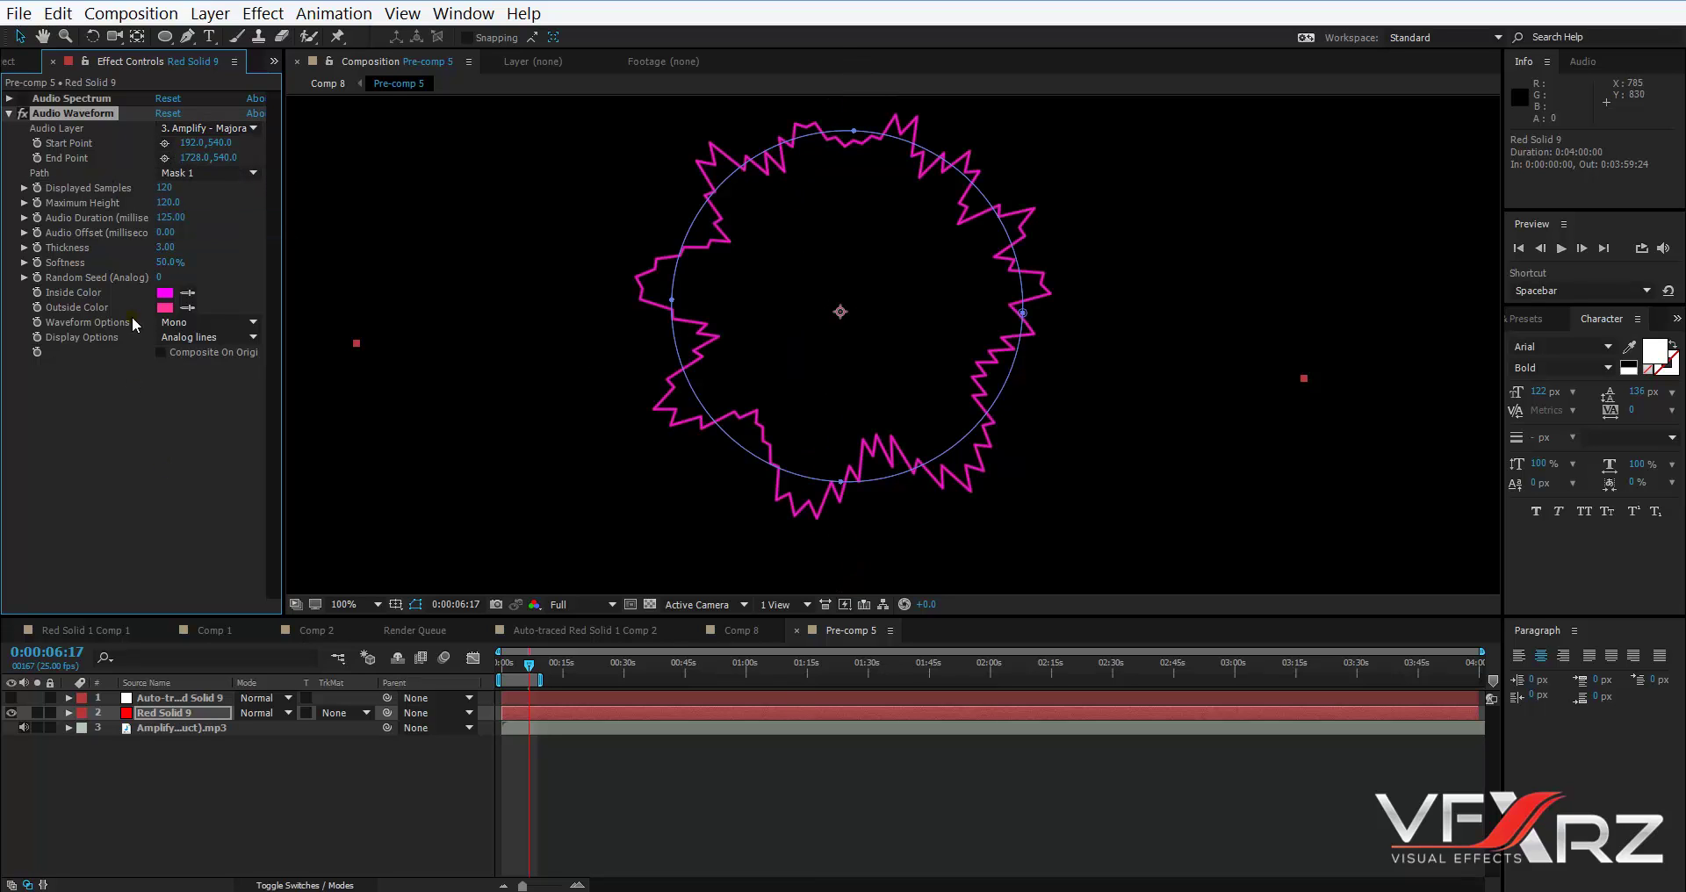
left_click_drag(170, 193, 301, 230)
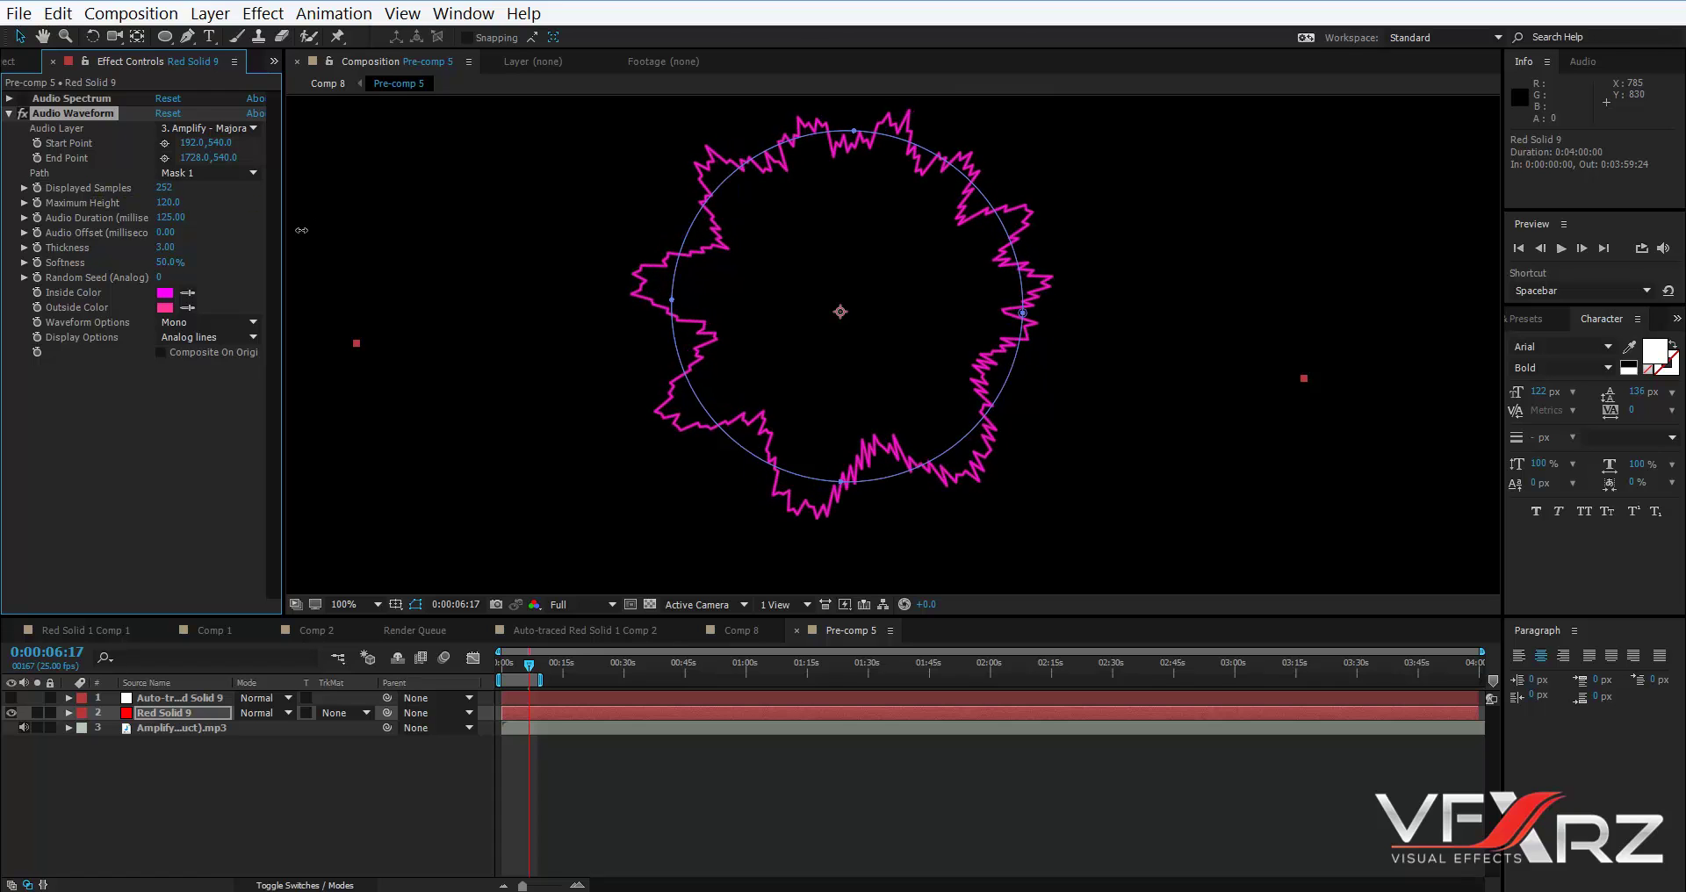
left_click_drag(166, 202, 114, 202)
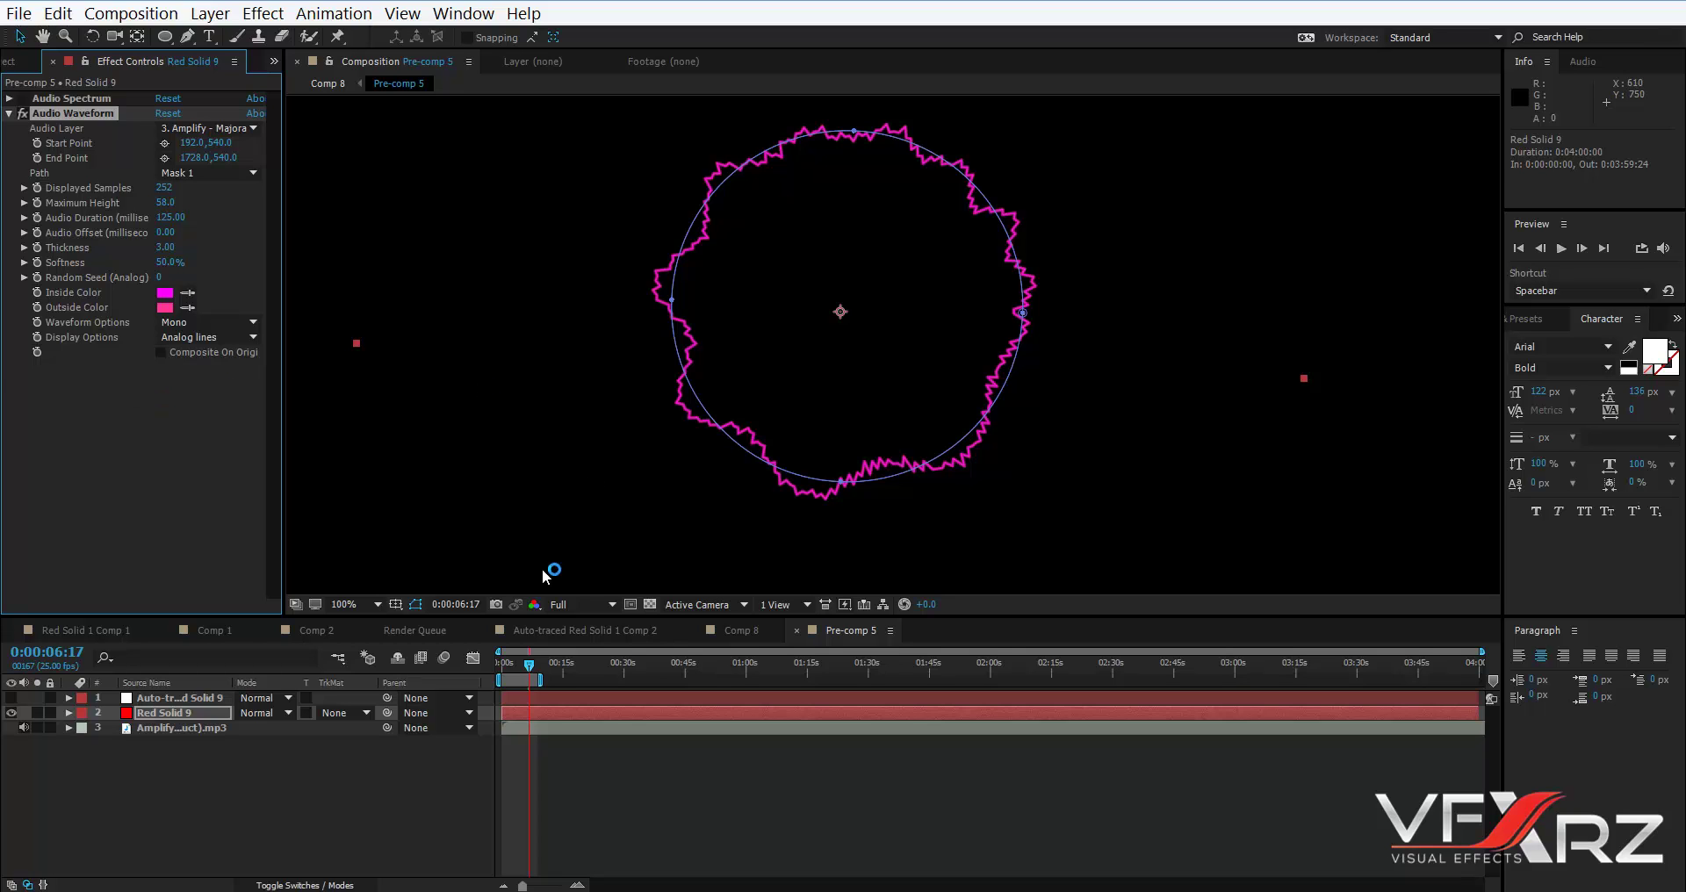
From 0:00:00:00, auto-trace Red Solid 9's Red channel over the work area to a new layer and expand that layer's properties.
left_click_drag(530, 666, 493, 663)
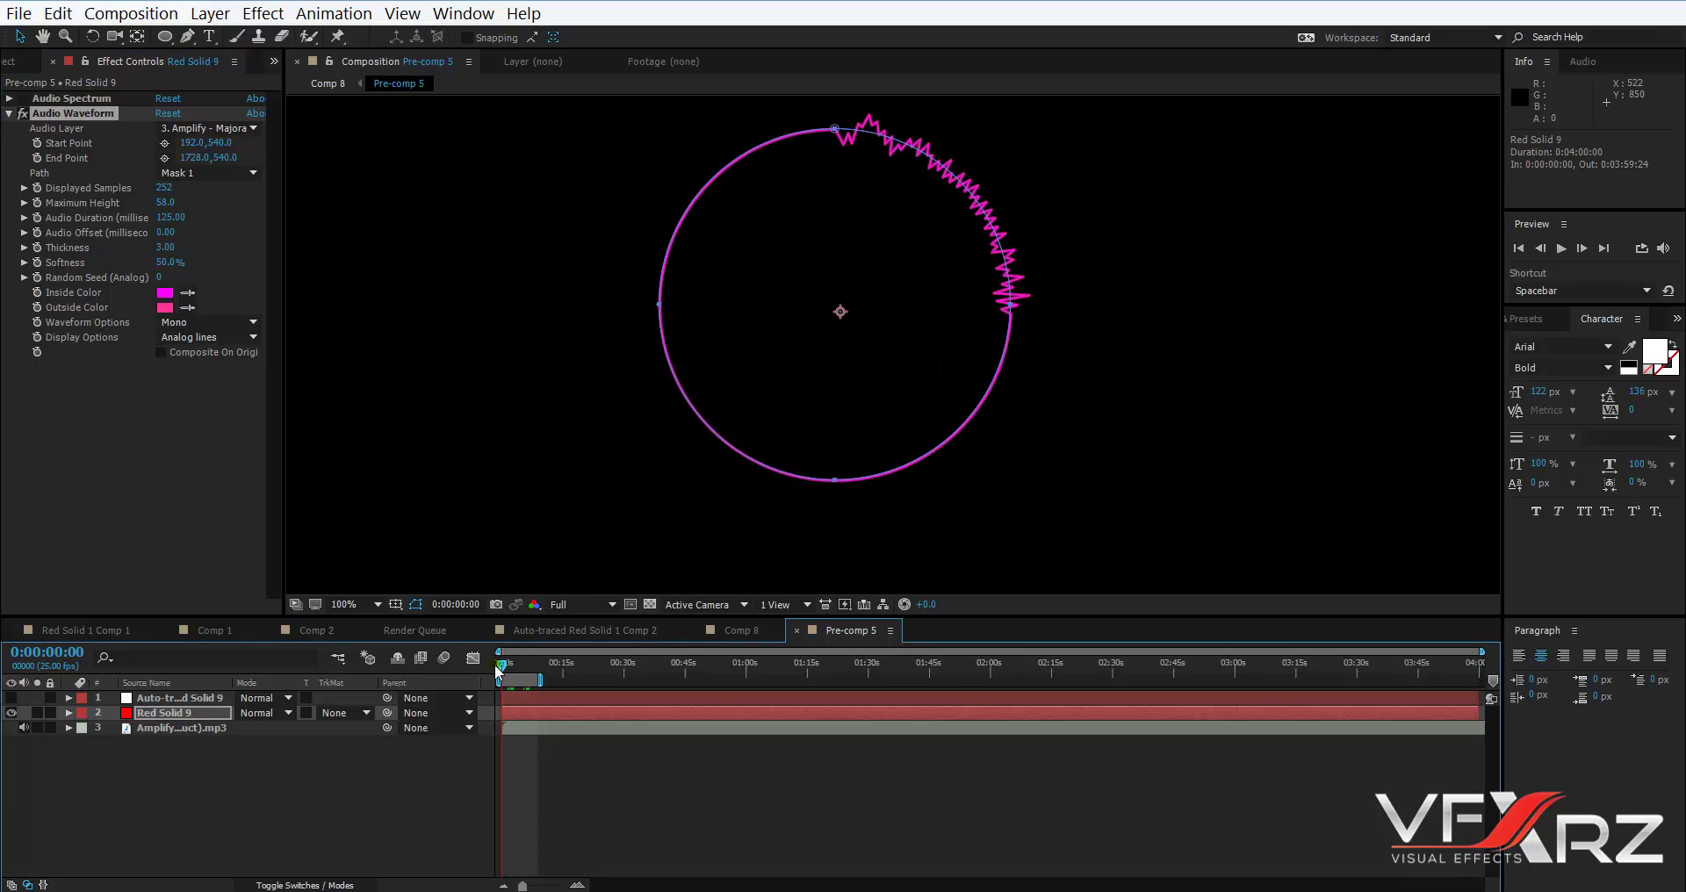
left_click(169, 714)
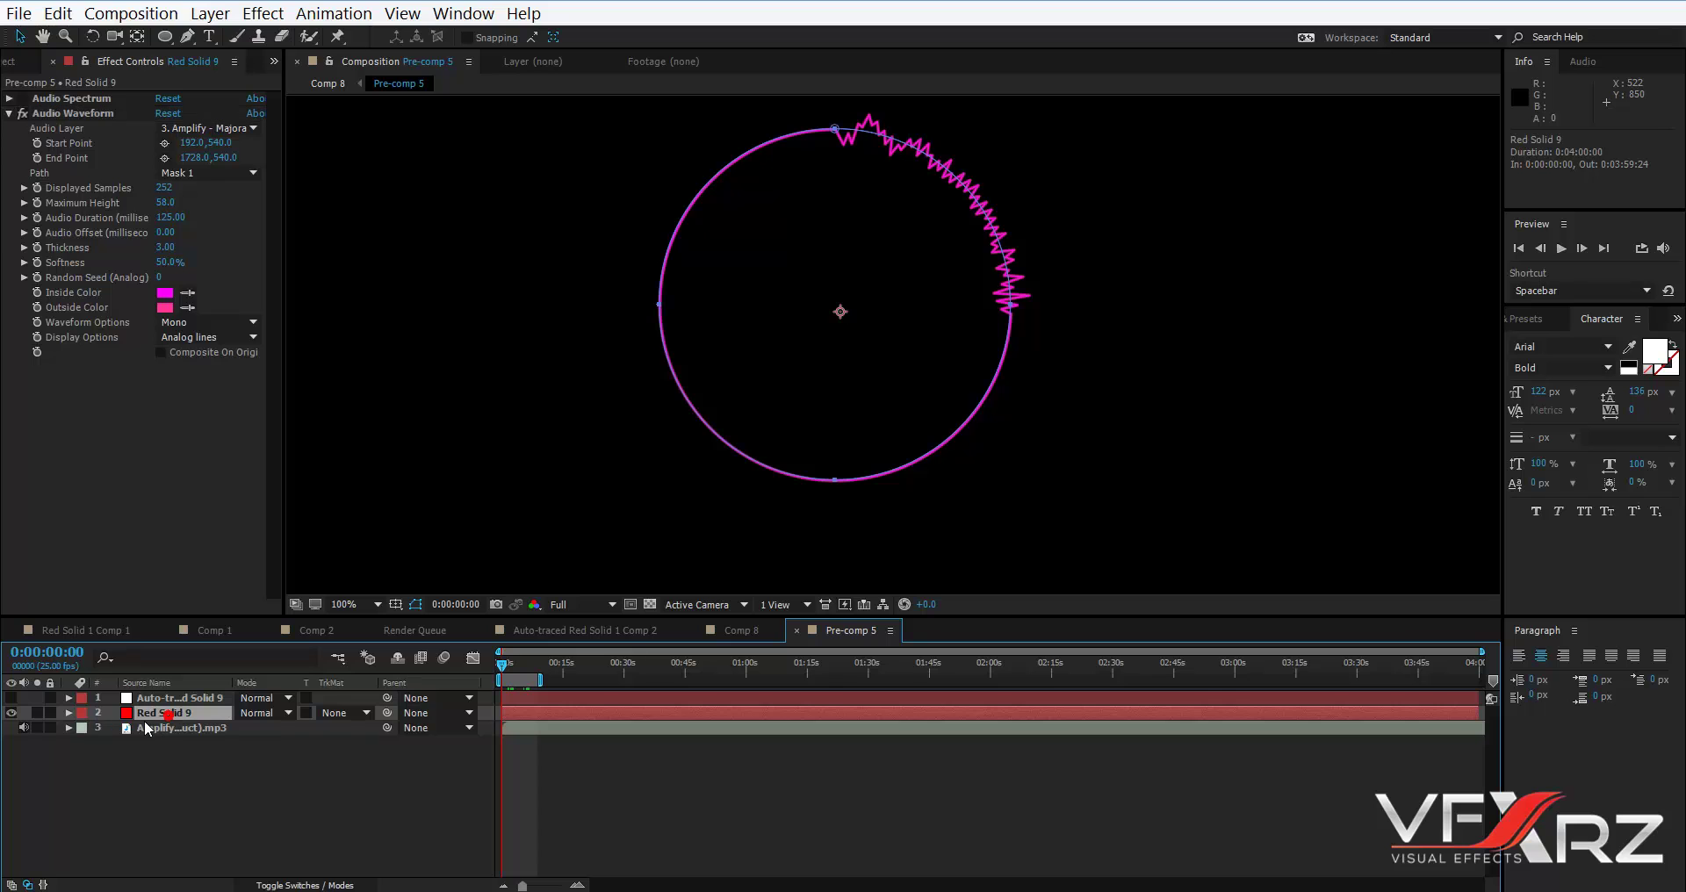
left_click(213, 15)
mouse_move(571, 39)
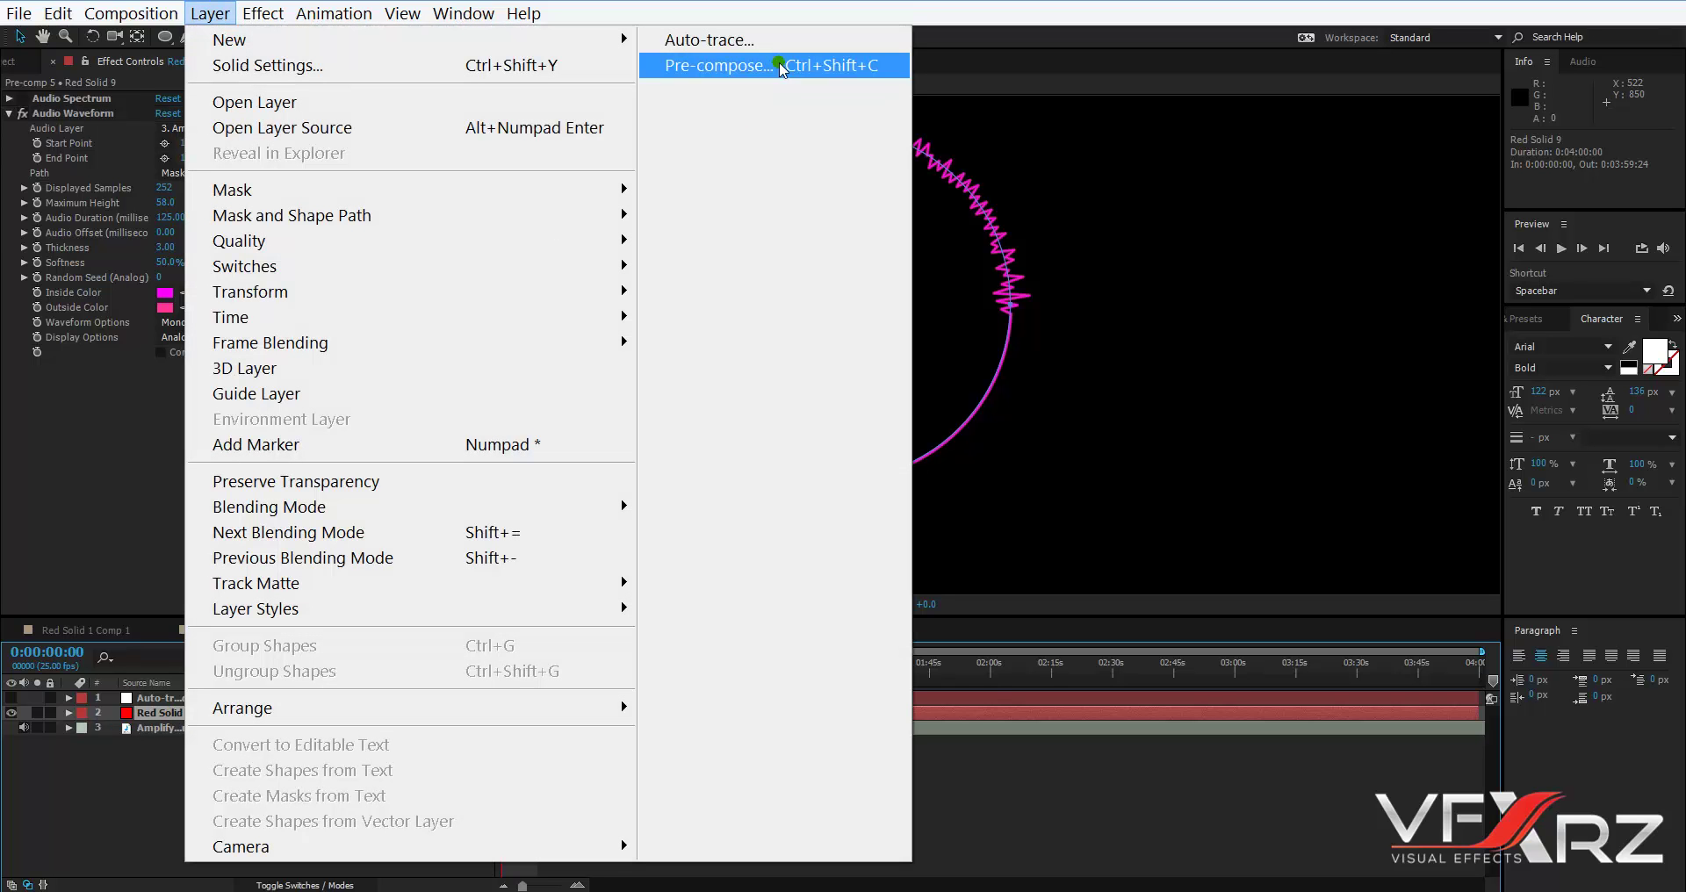
left_click(739, 44)
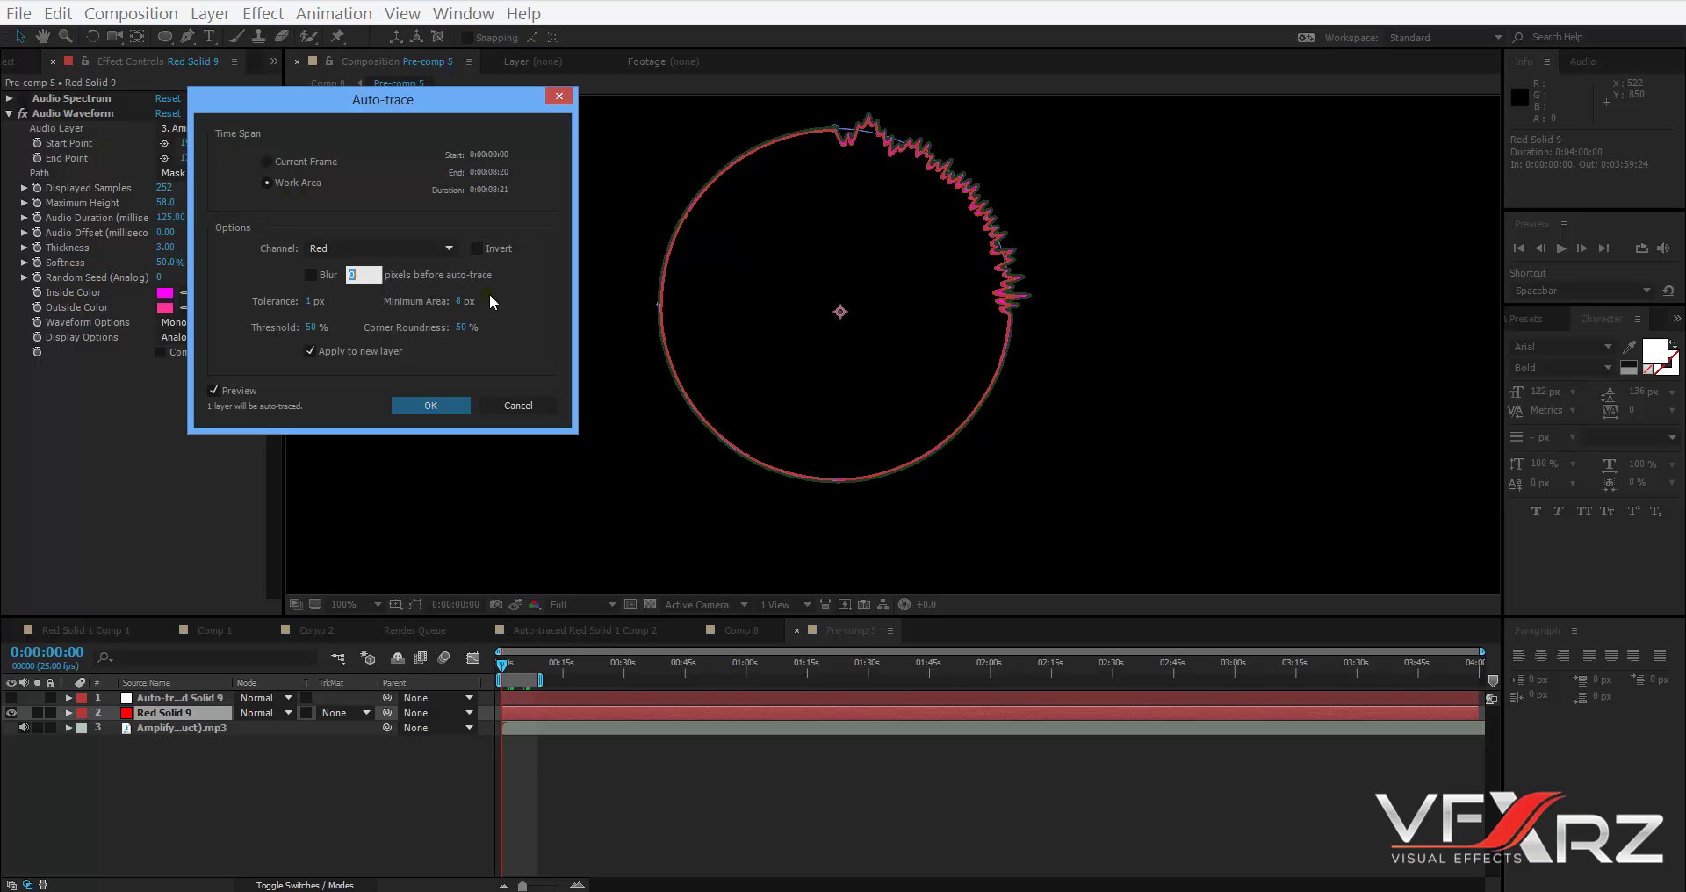
left_click(450, 405)
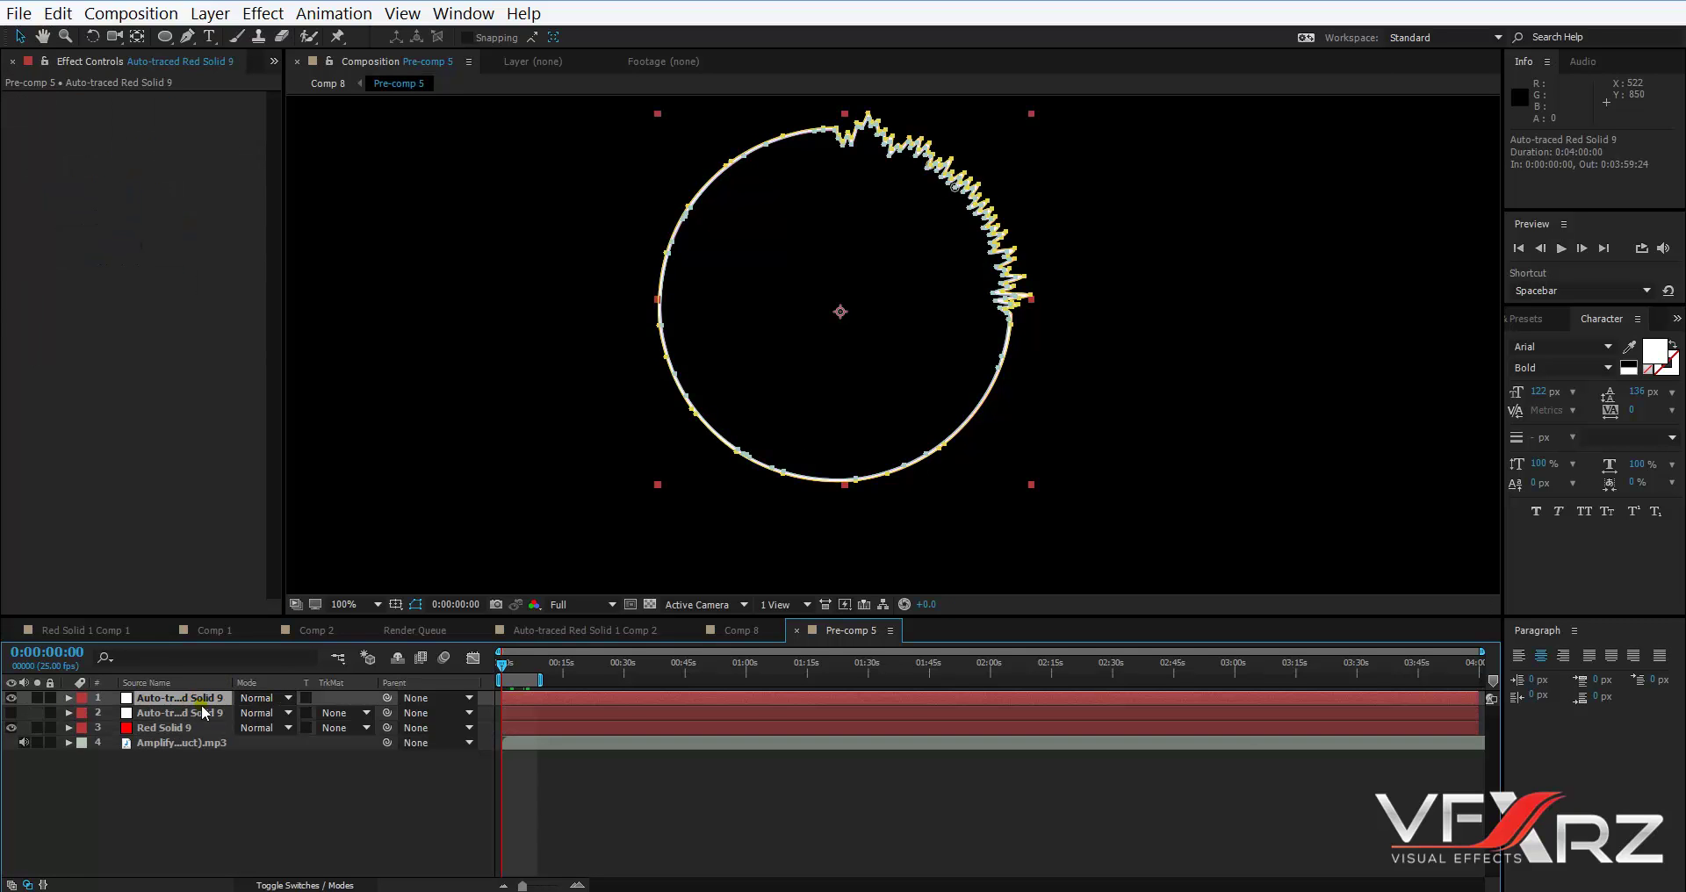
left_click(68, 699)
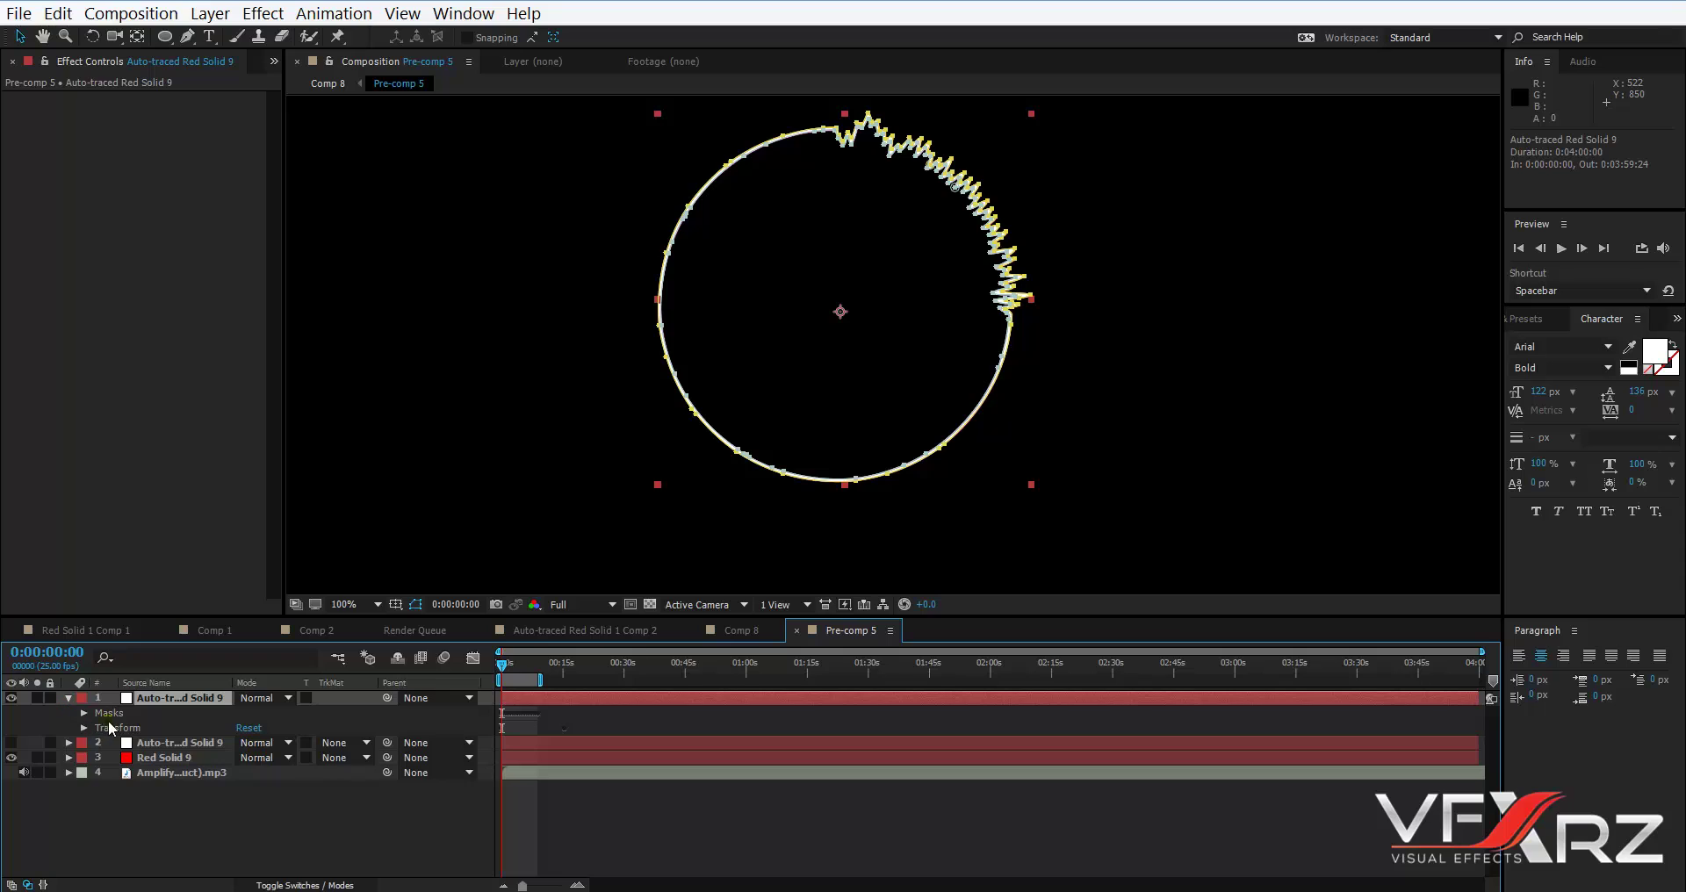
Copy the Saber effect from the hidden auto-traced layer to the new auto-traced Red Solid 9 and set its Glow Intensity to 38%.
left_click(83, 713)
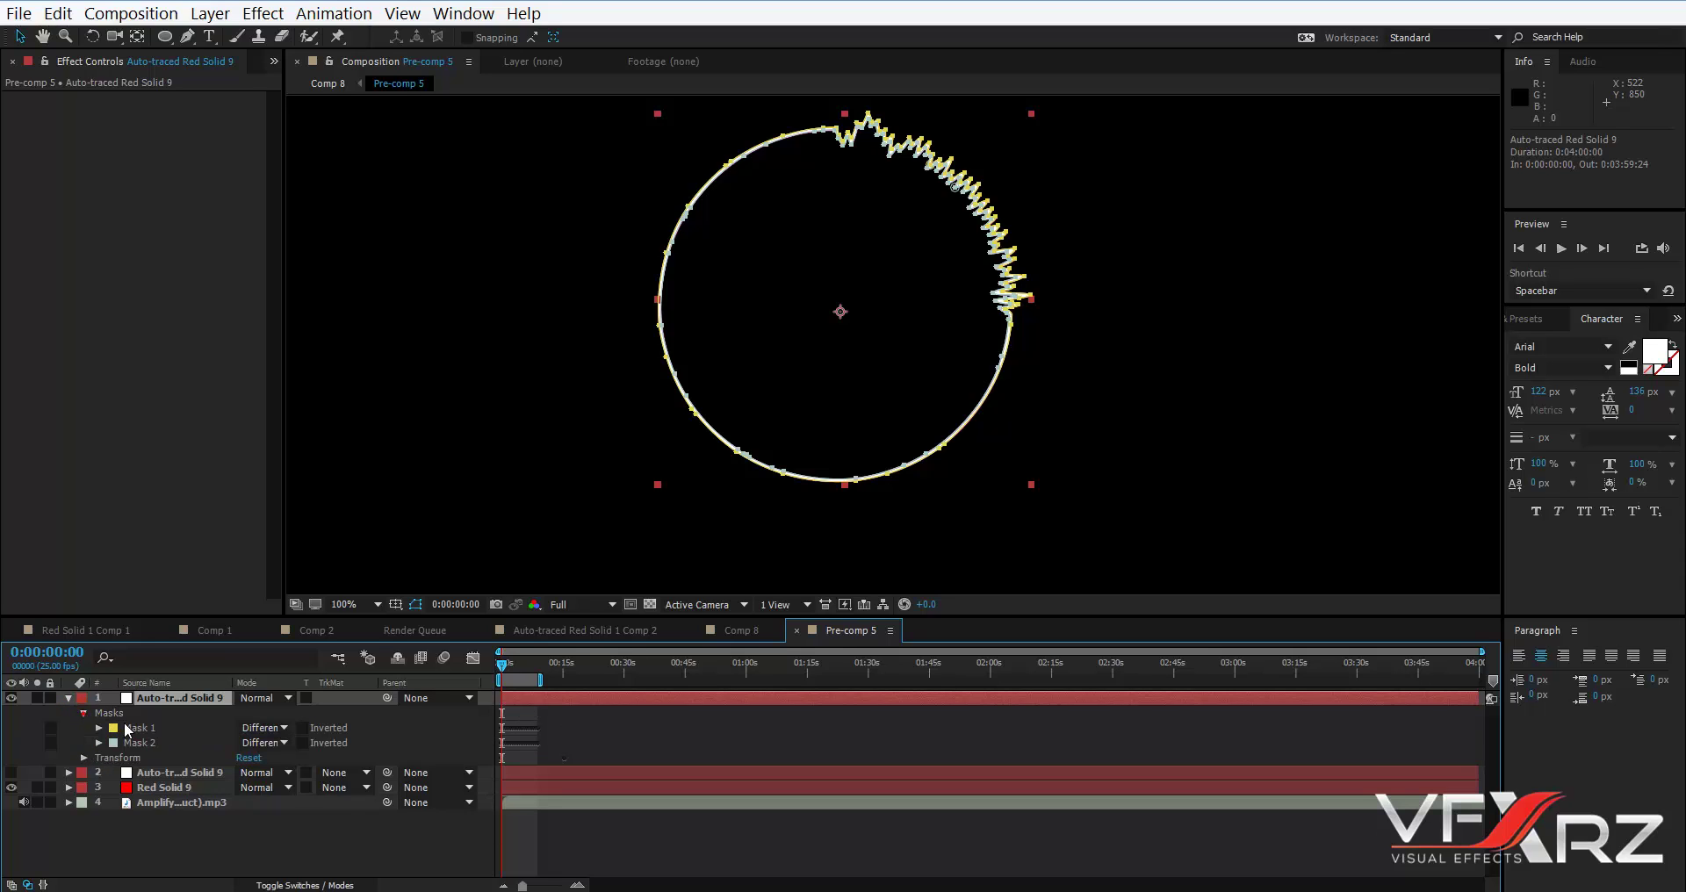
left_click(68, 698)
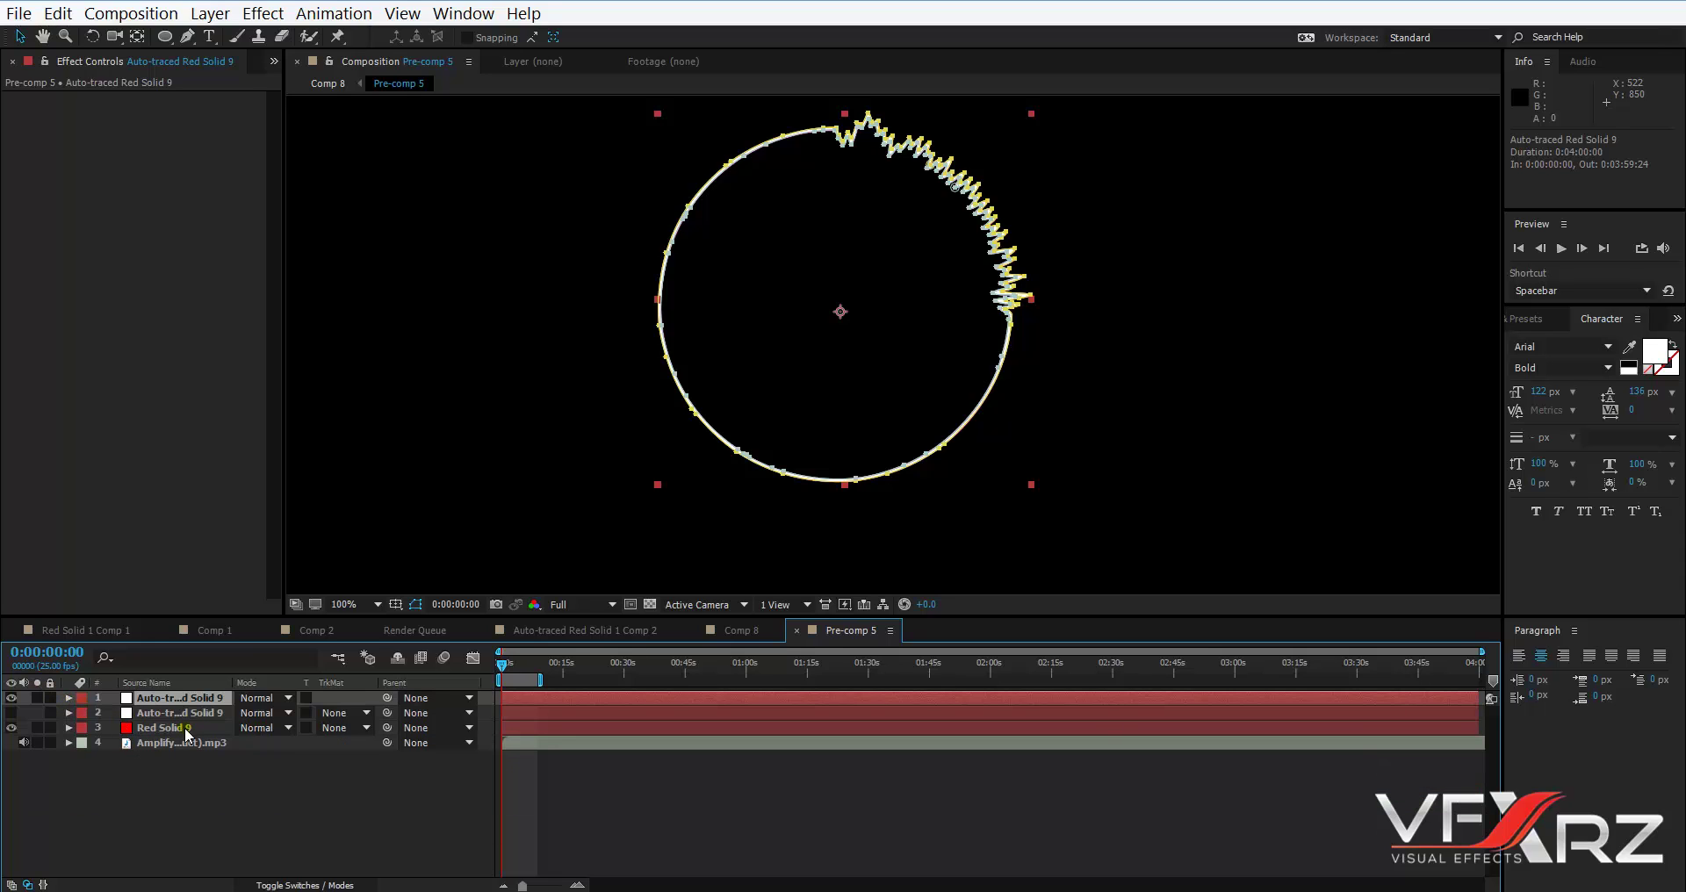
left_click(160, 712)
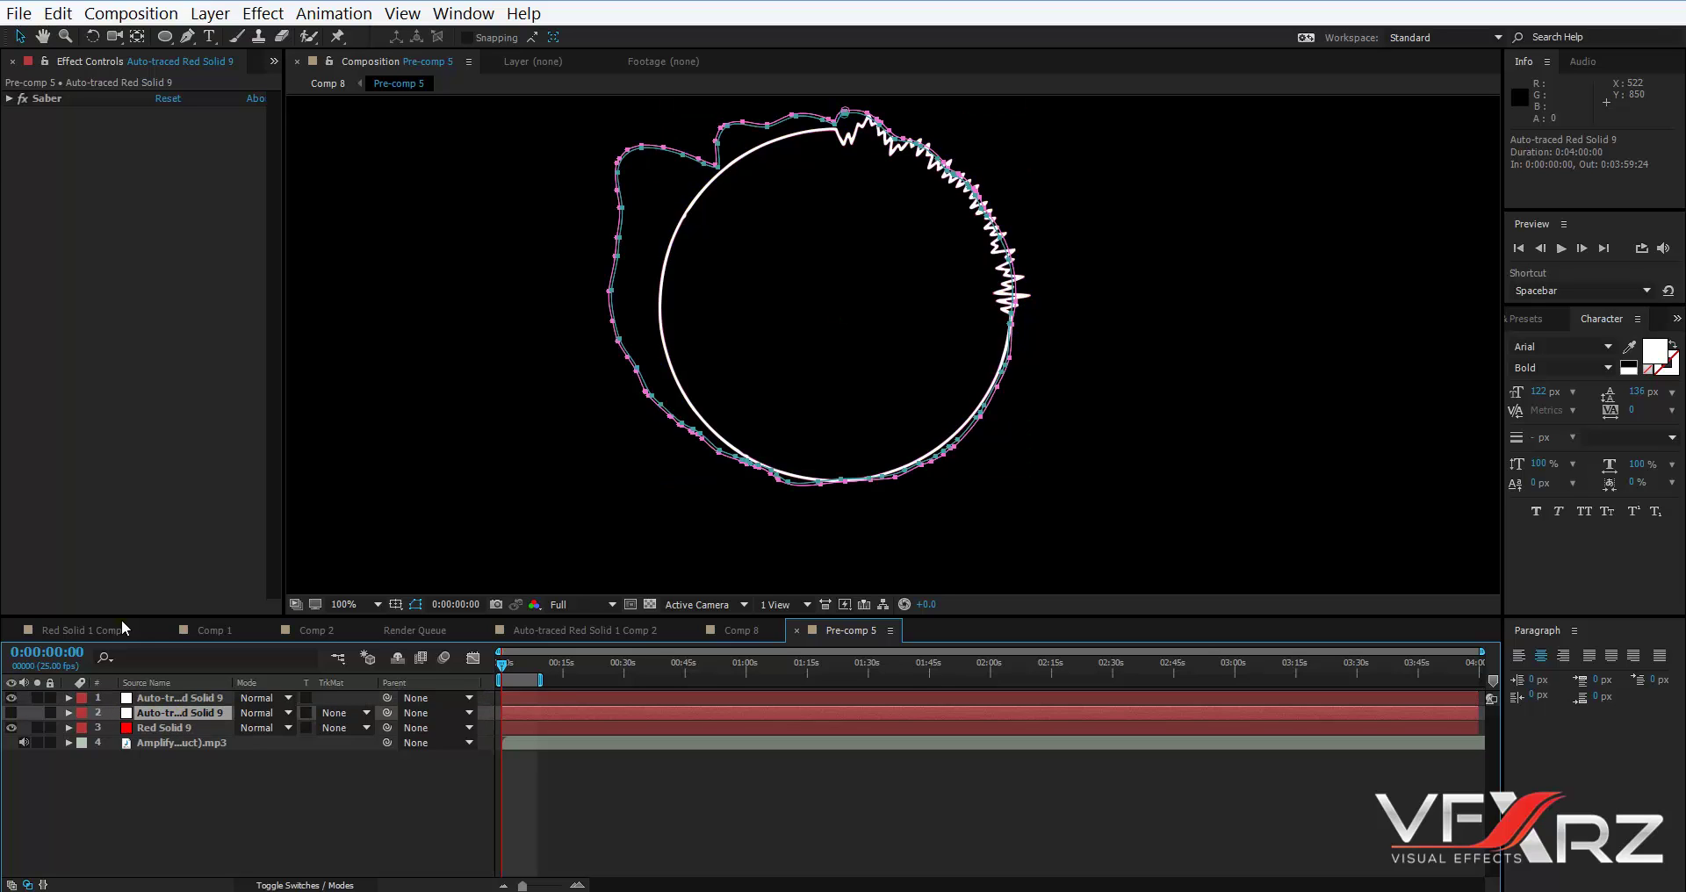
left_click(42, 98)
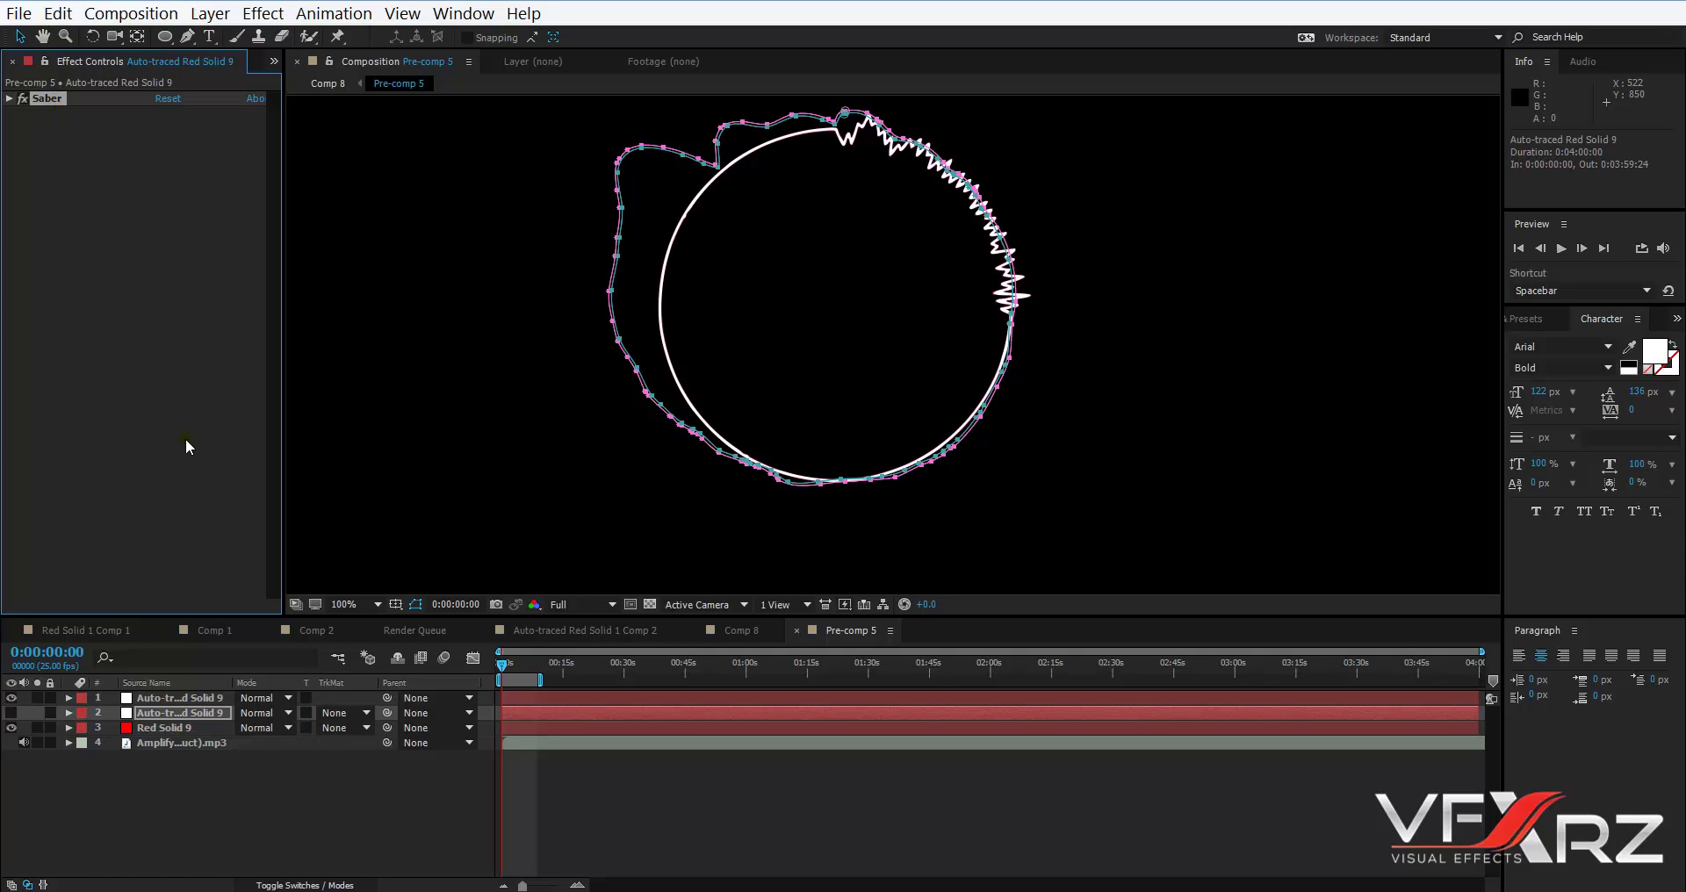
left_click(165, 699)
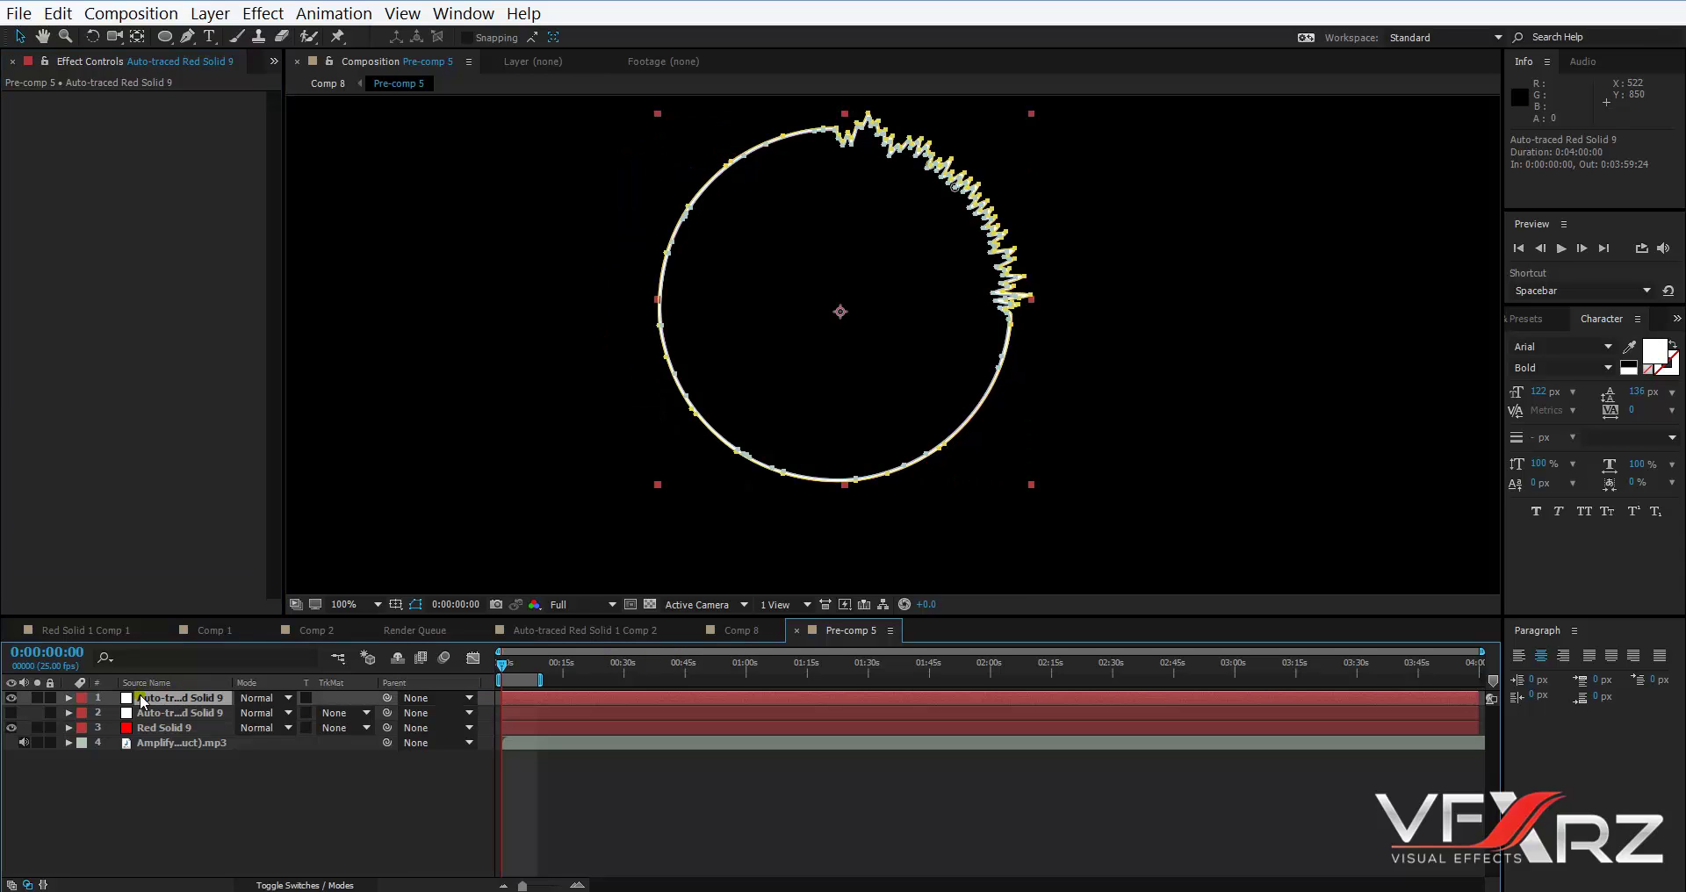
key("ctrl+v")
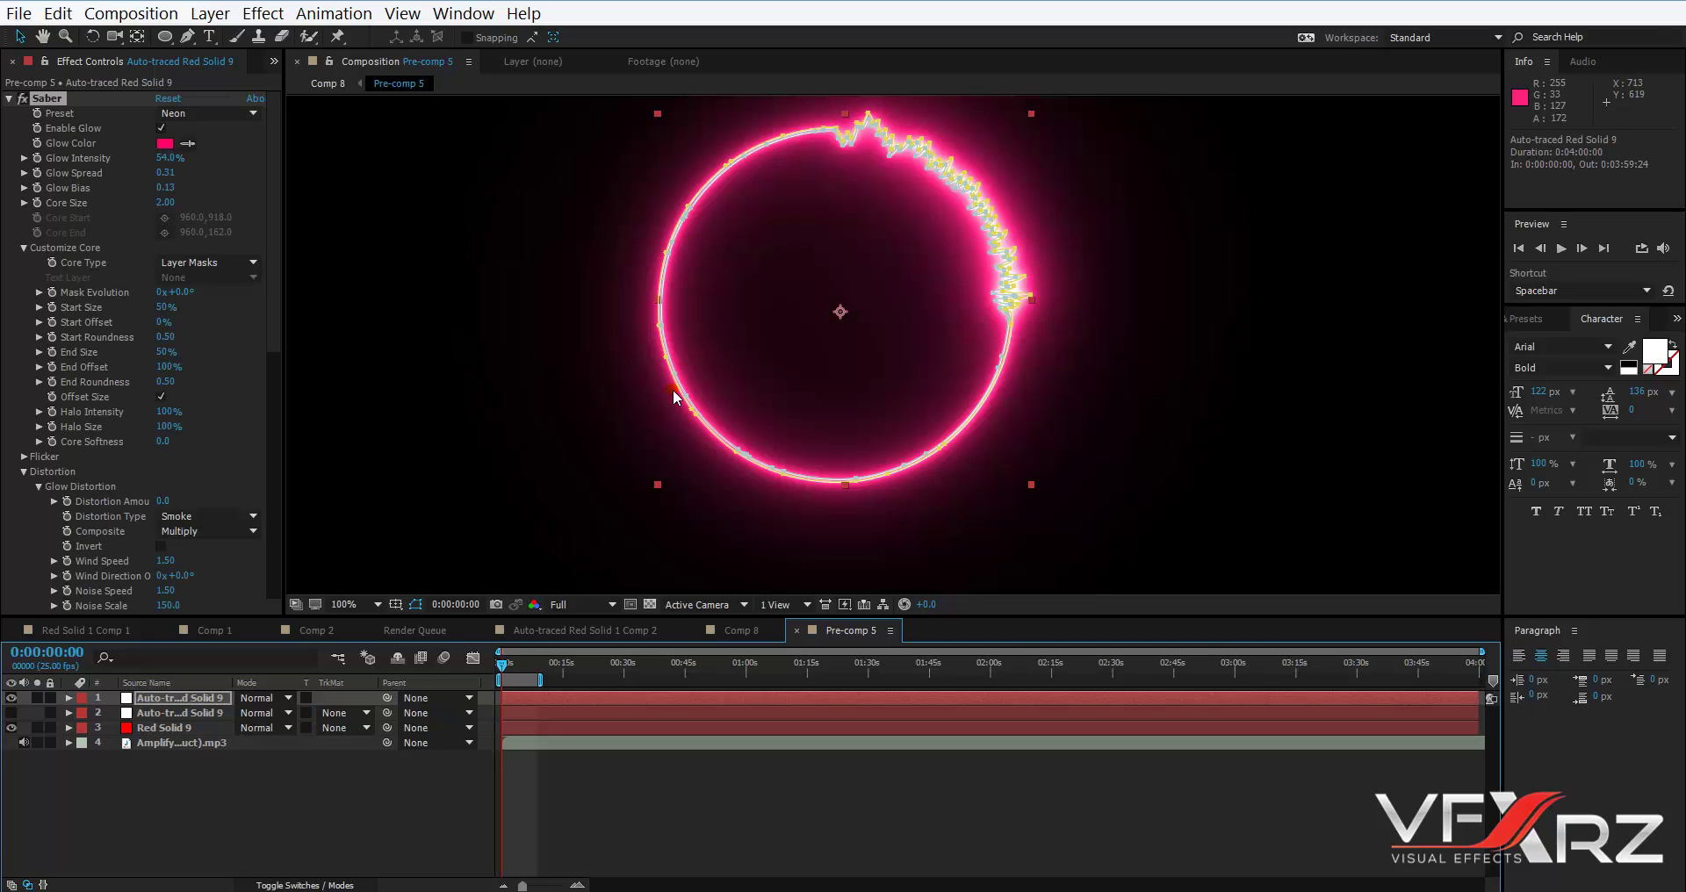
left_click_drag(172, 157, 160, 157)
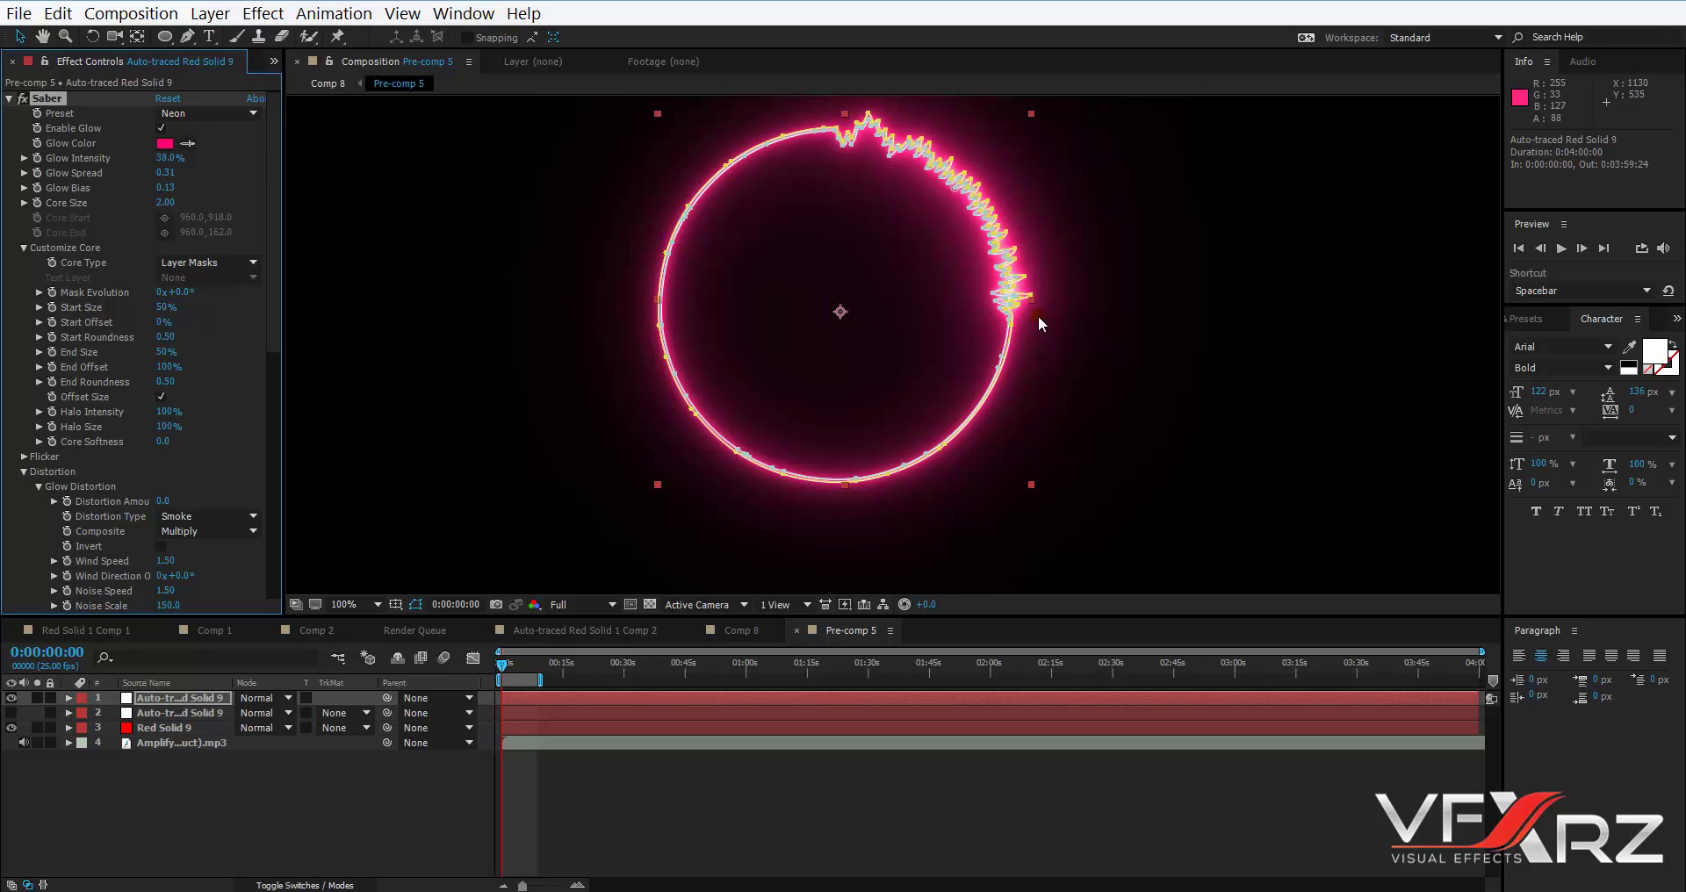
left_click(348, 839)
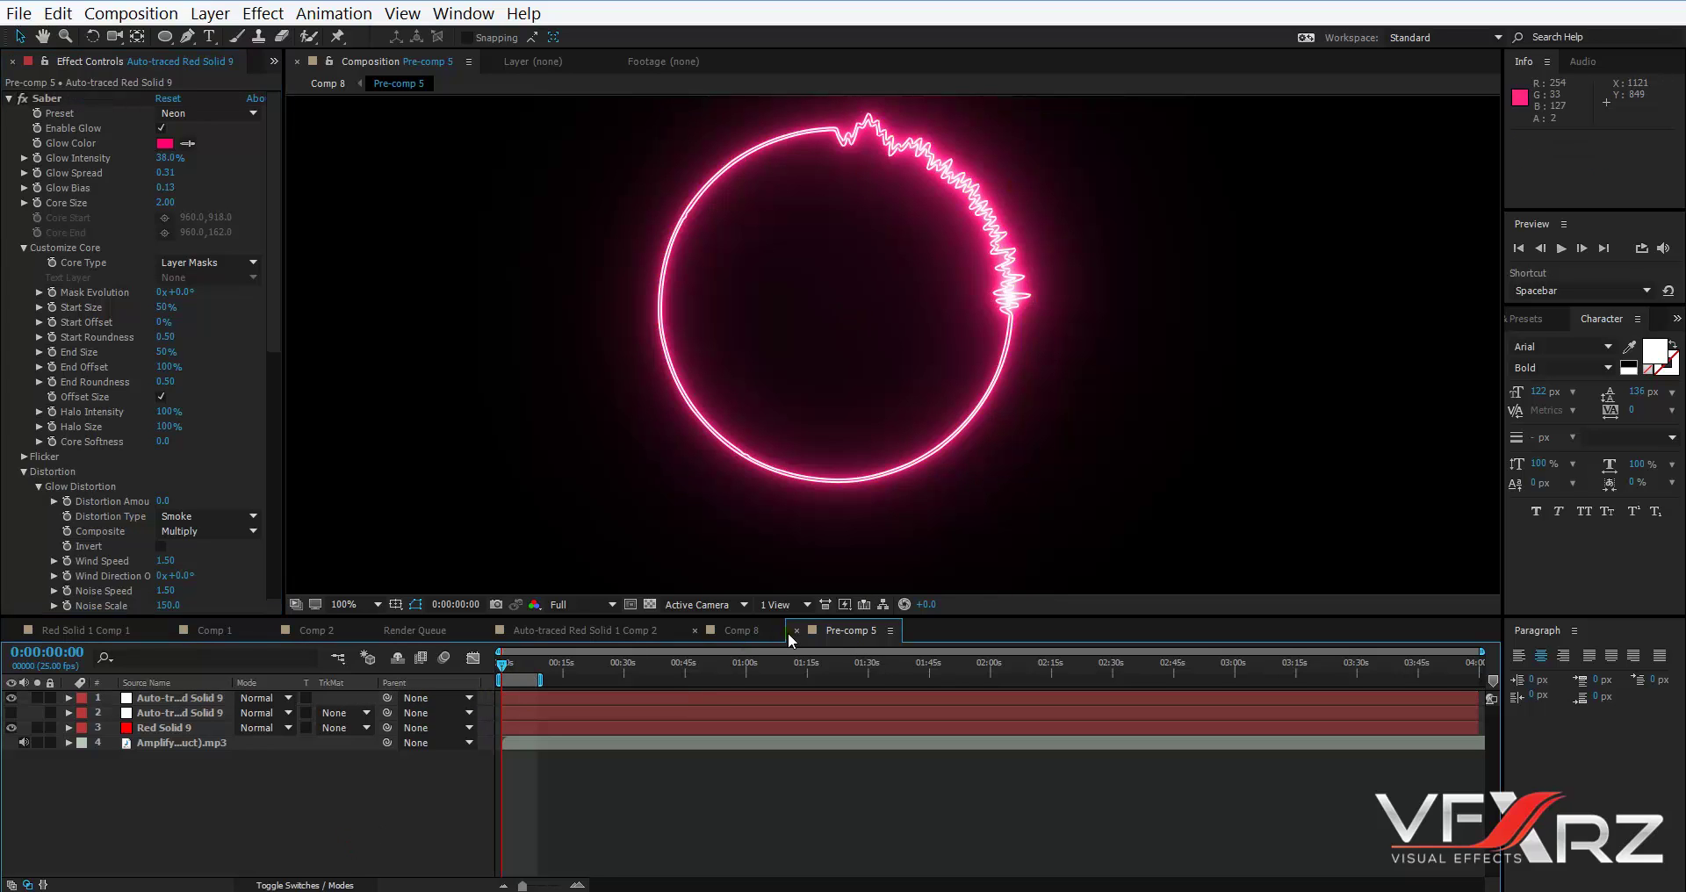
In Comp 8, clean out the Echospace copies of Pre-comp 5 and reset the Echospace effect.
left_click(741, 630)
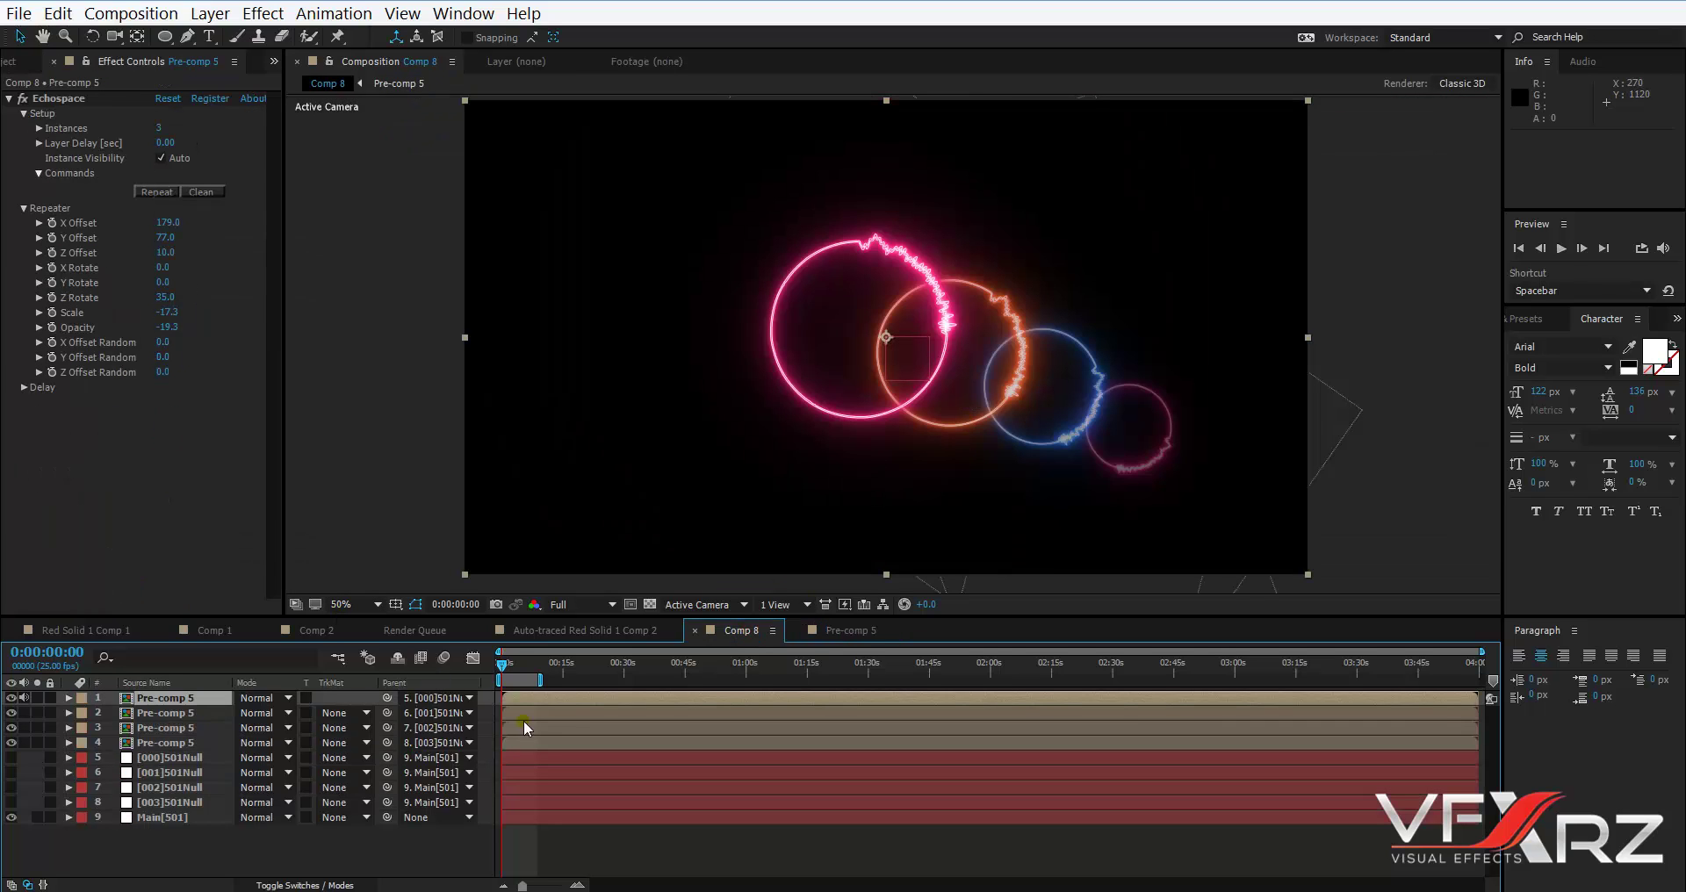
left_click_drag(504, 661, 511, 662)
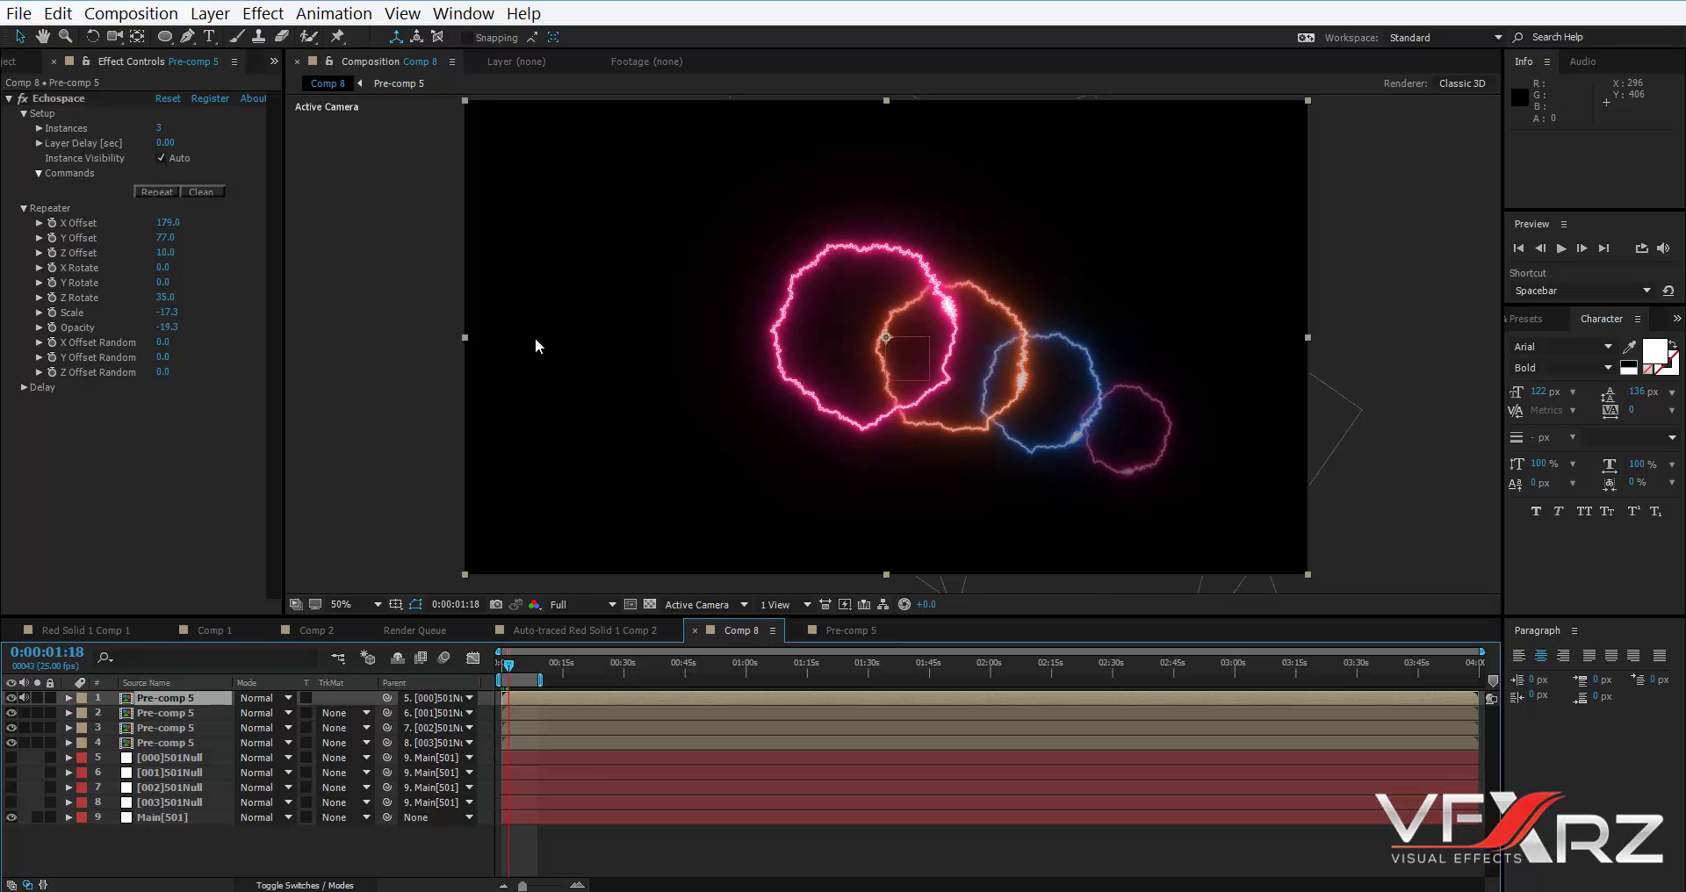
left_click(206, 193)
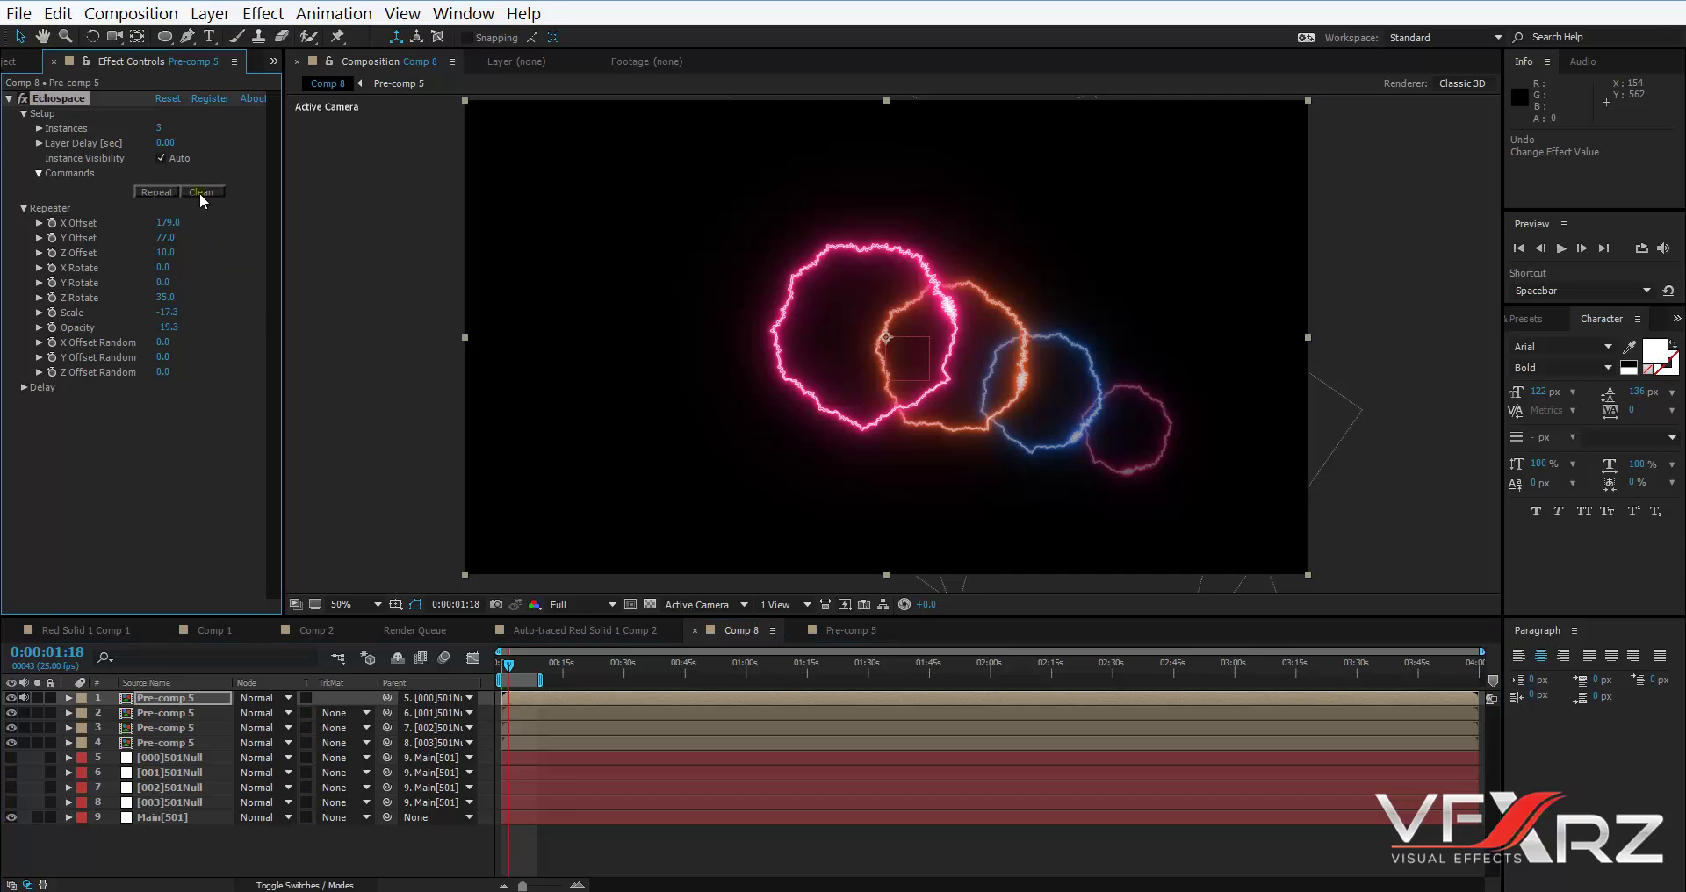
left_click(168, 99)
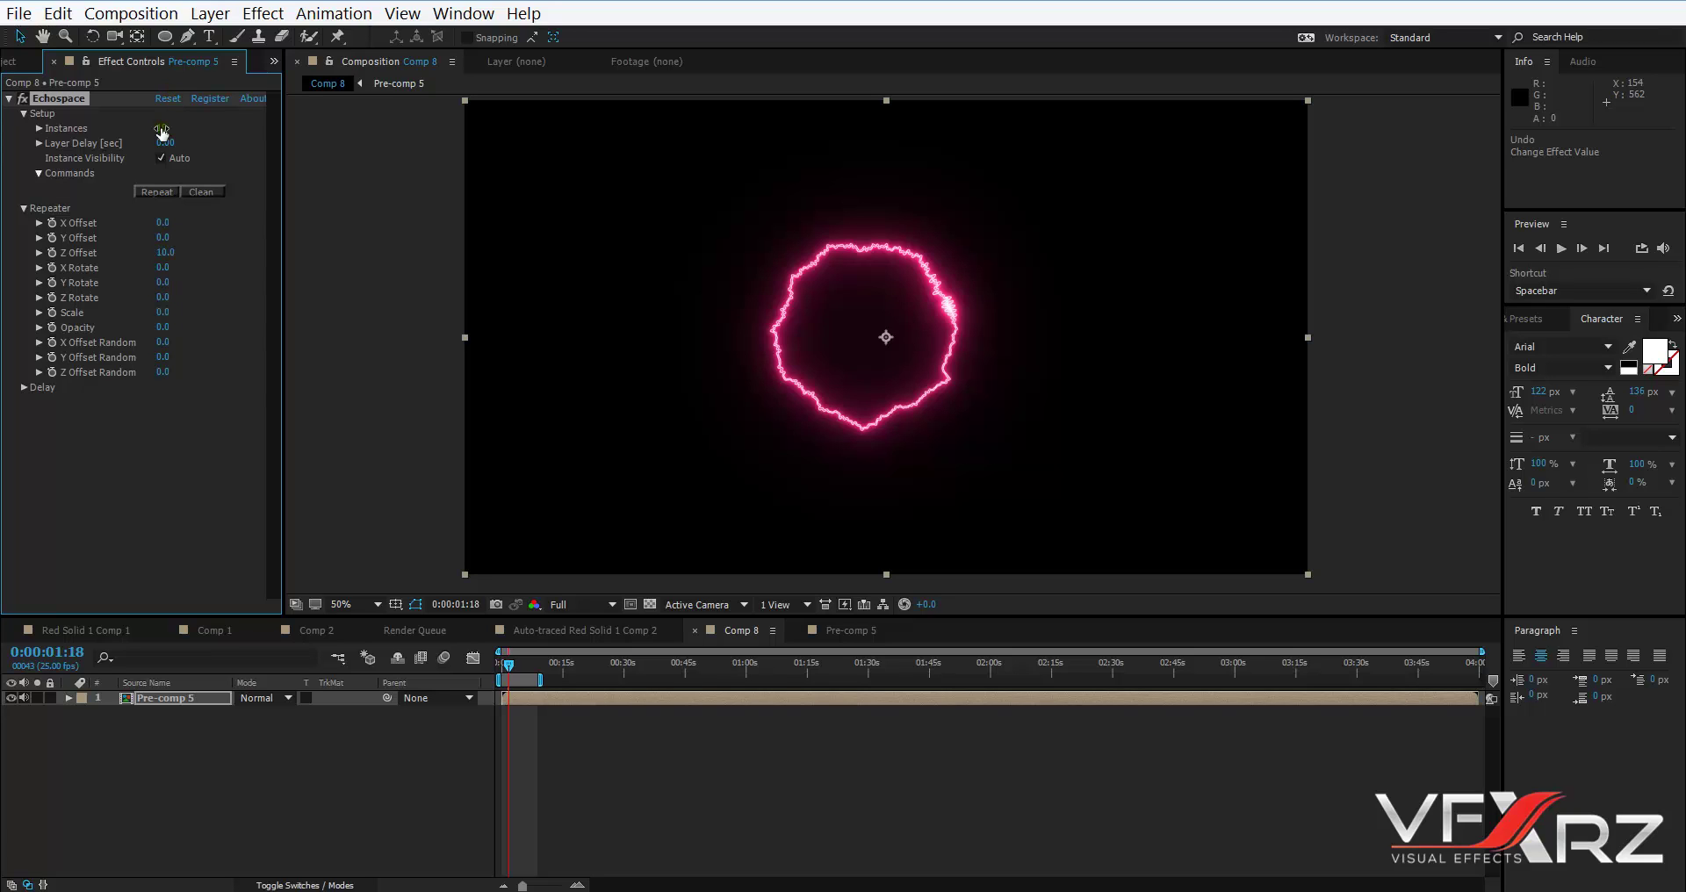
Set Echospace's Instances to 2, repeat Pre-comp 5 and set the Repeater Scale to 60.5.
left_click(165, 128)
left_click(161, 193)
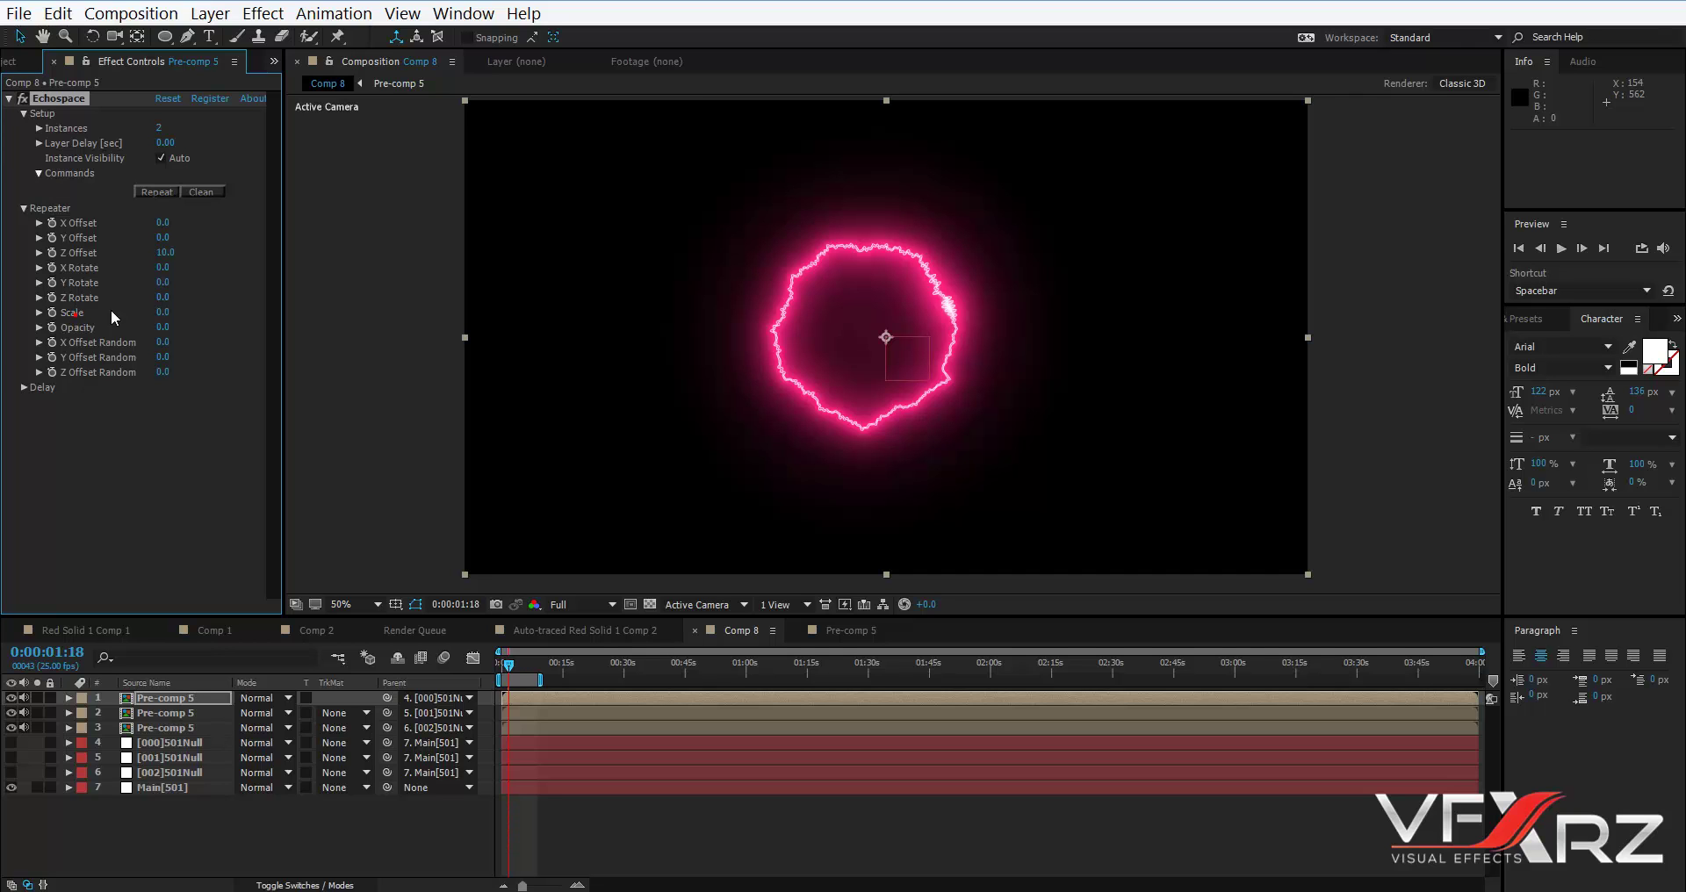
left_click_drag(164, 312, 716, 329)
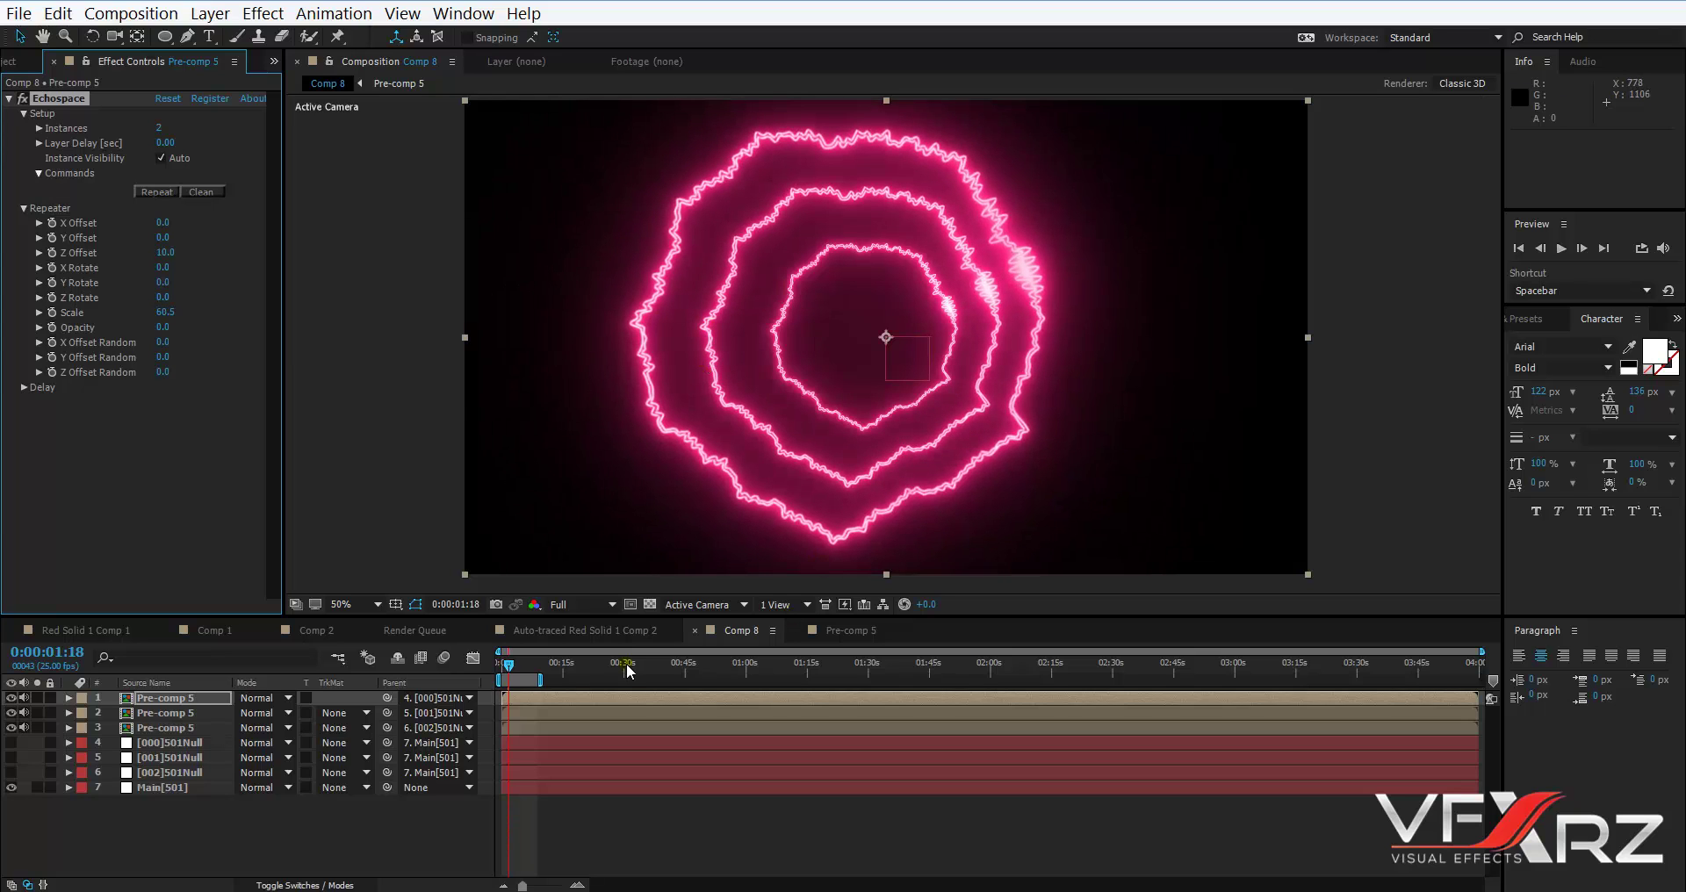
Apply Hue/Saturation to the second Pre-comp 5 layer and set its Master Hue to -59°.
left_click(178, 719)
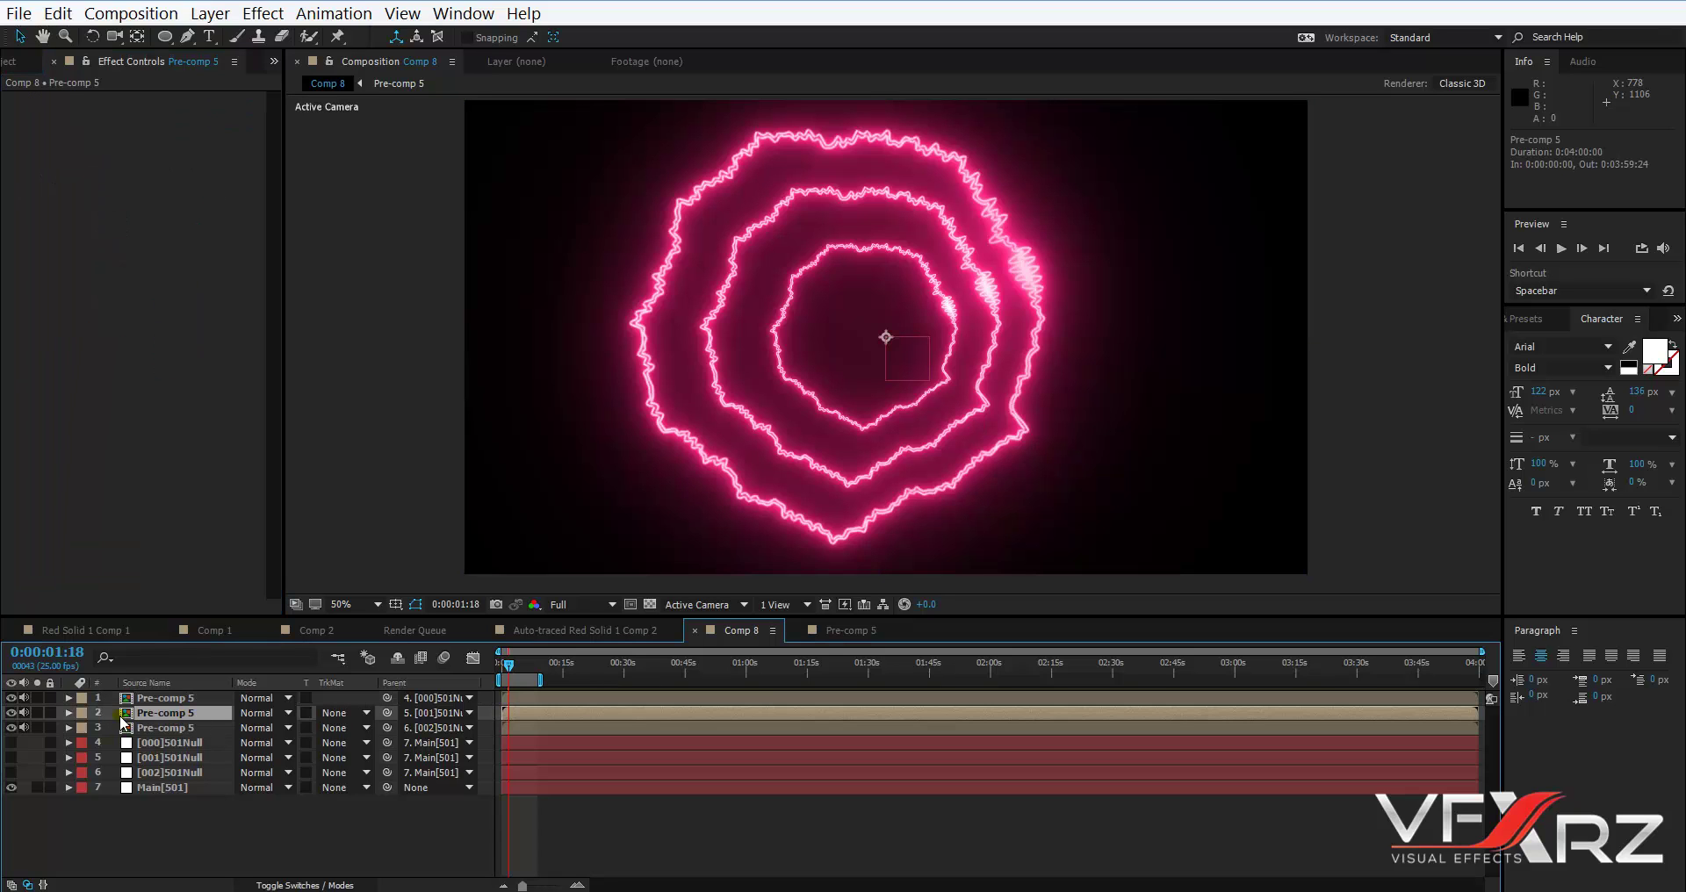
left_click(210, 13)
mouse_move(265, 17)
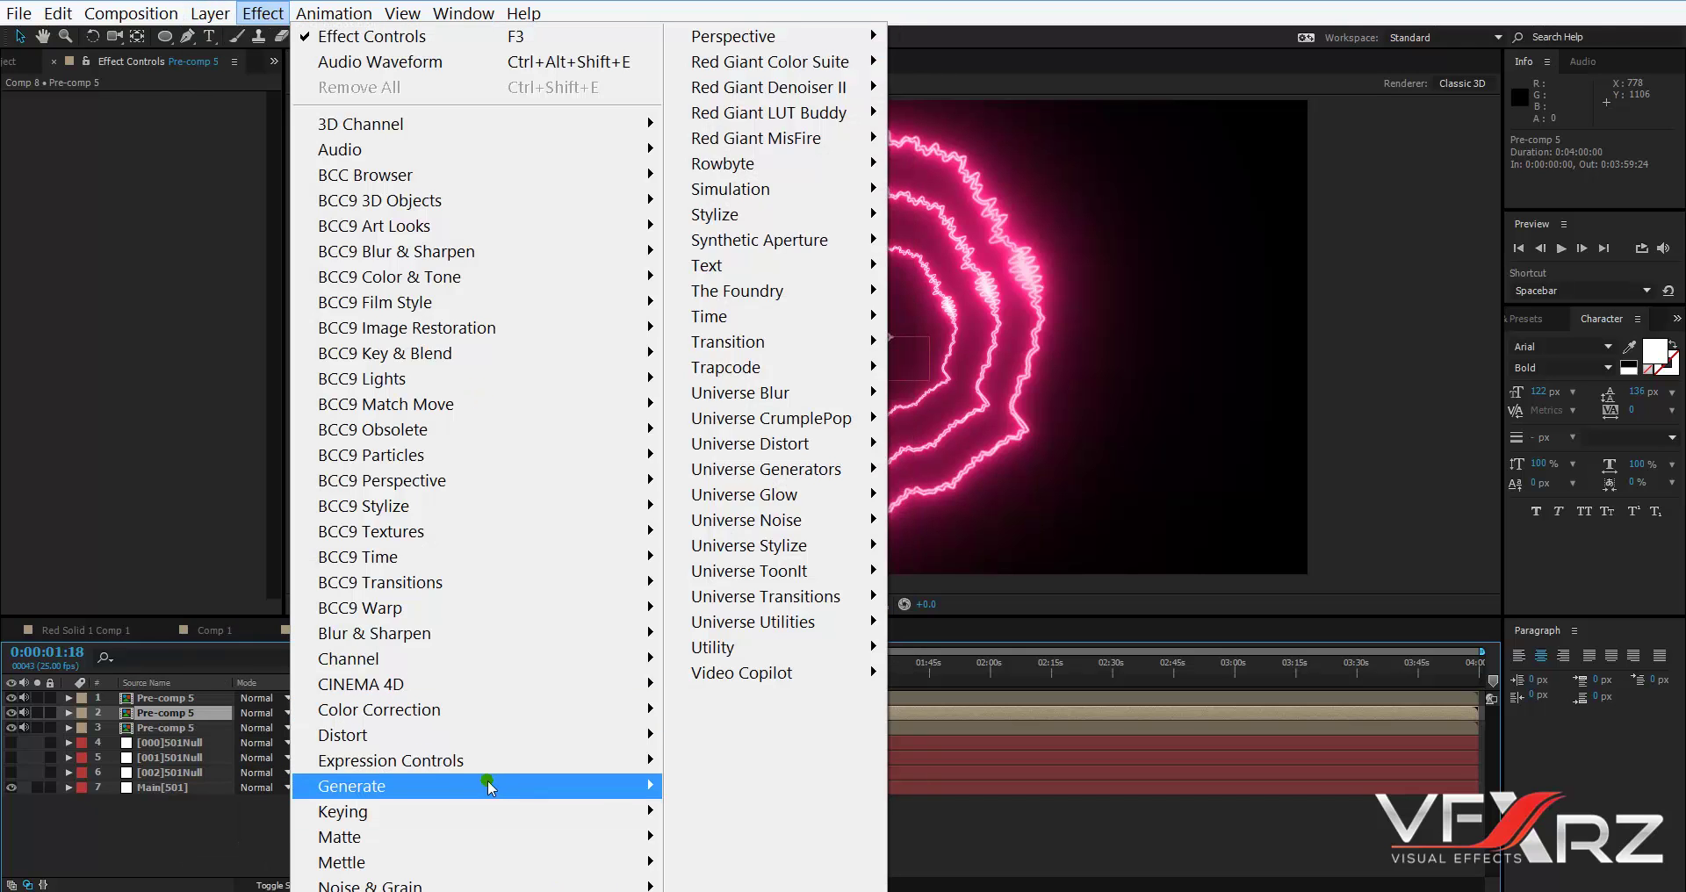
mouse_move(441, 709)
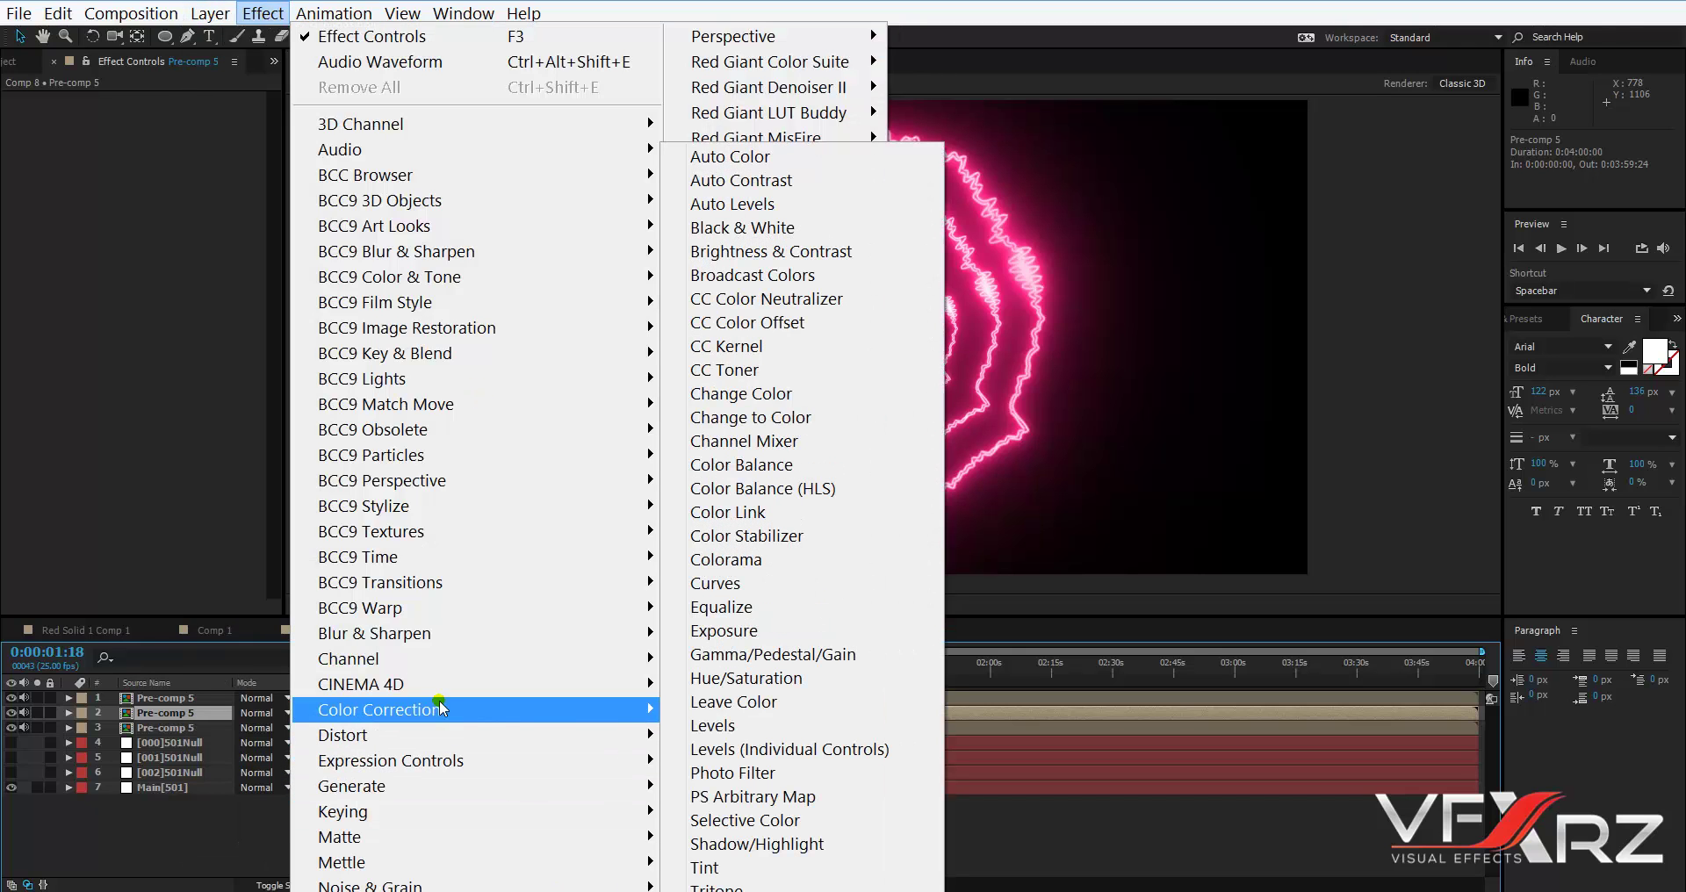
left_click(773, 677)
left_click_drag(181, 183, 130, 190)
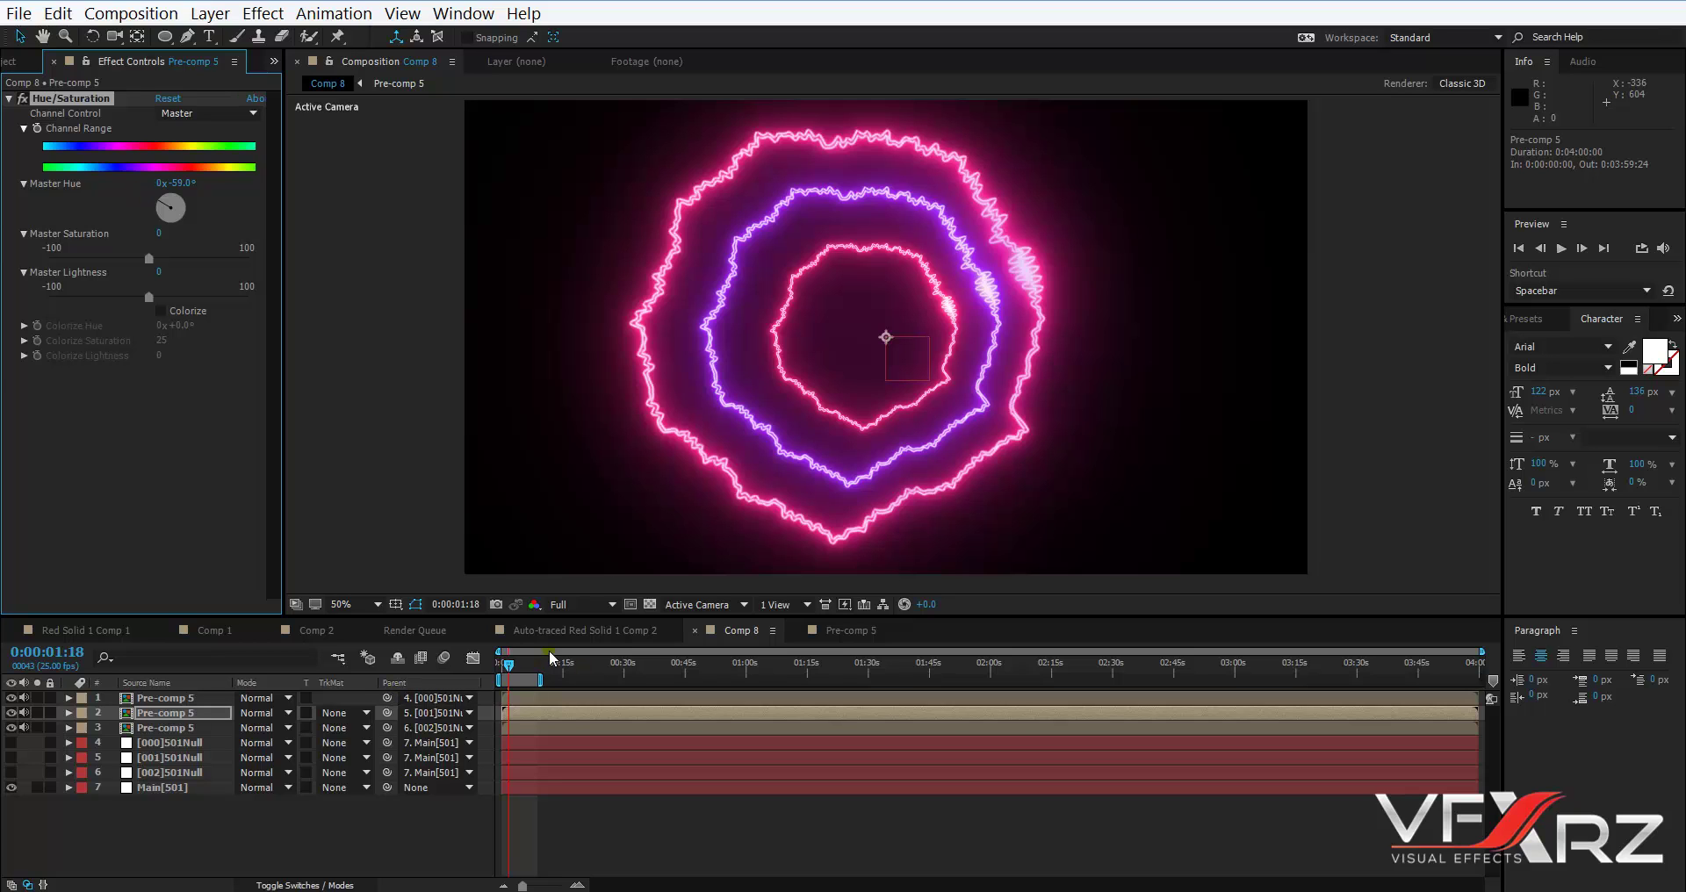
At 0:00:00:00, set the Echospace X Offset of the first Pre-comp 5 layer to 34.
left_click_drag(508, 665, 481, 672)
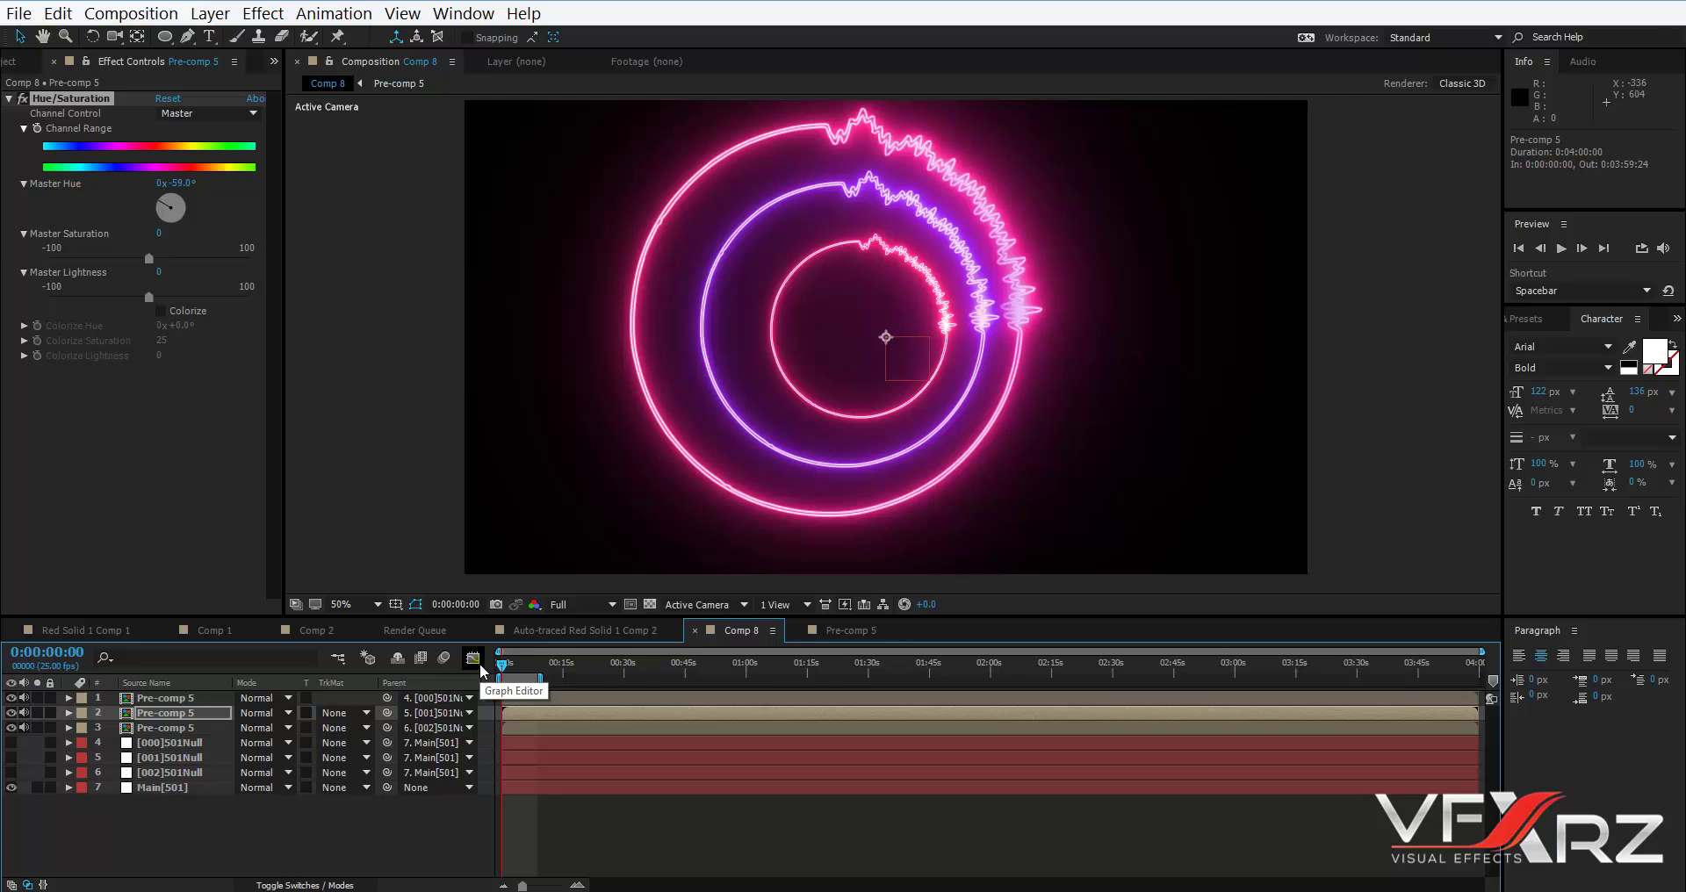
left_click(167, 698)
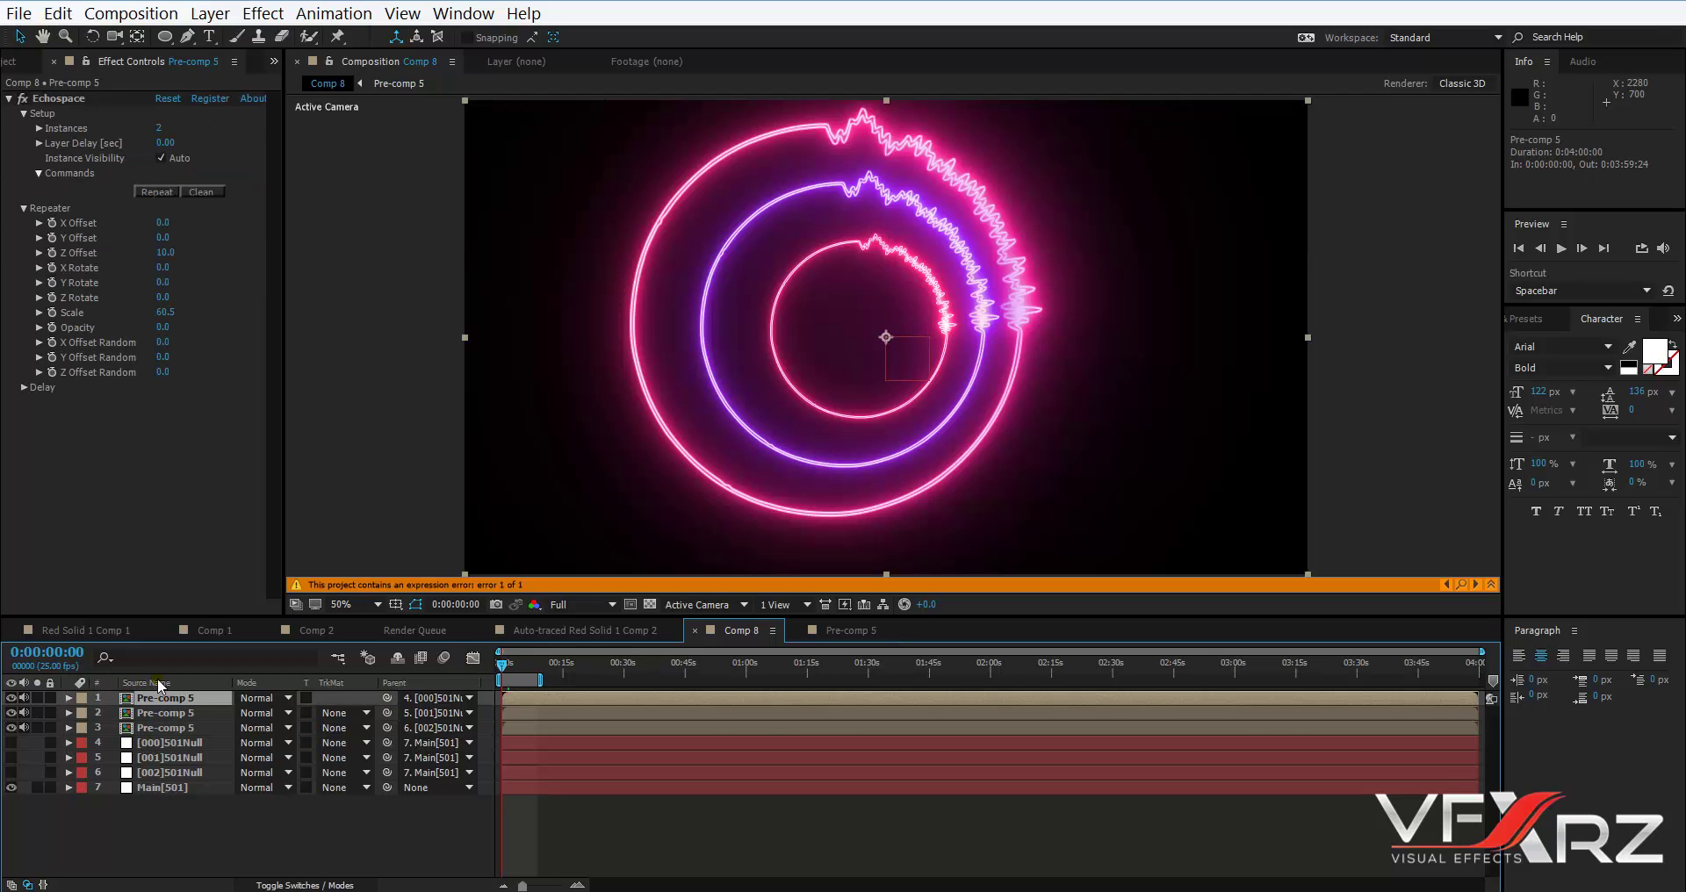
left_click(192, 474)
left_click_drag(163, 252, 193, 218)
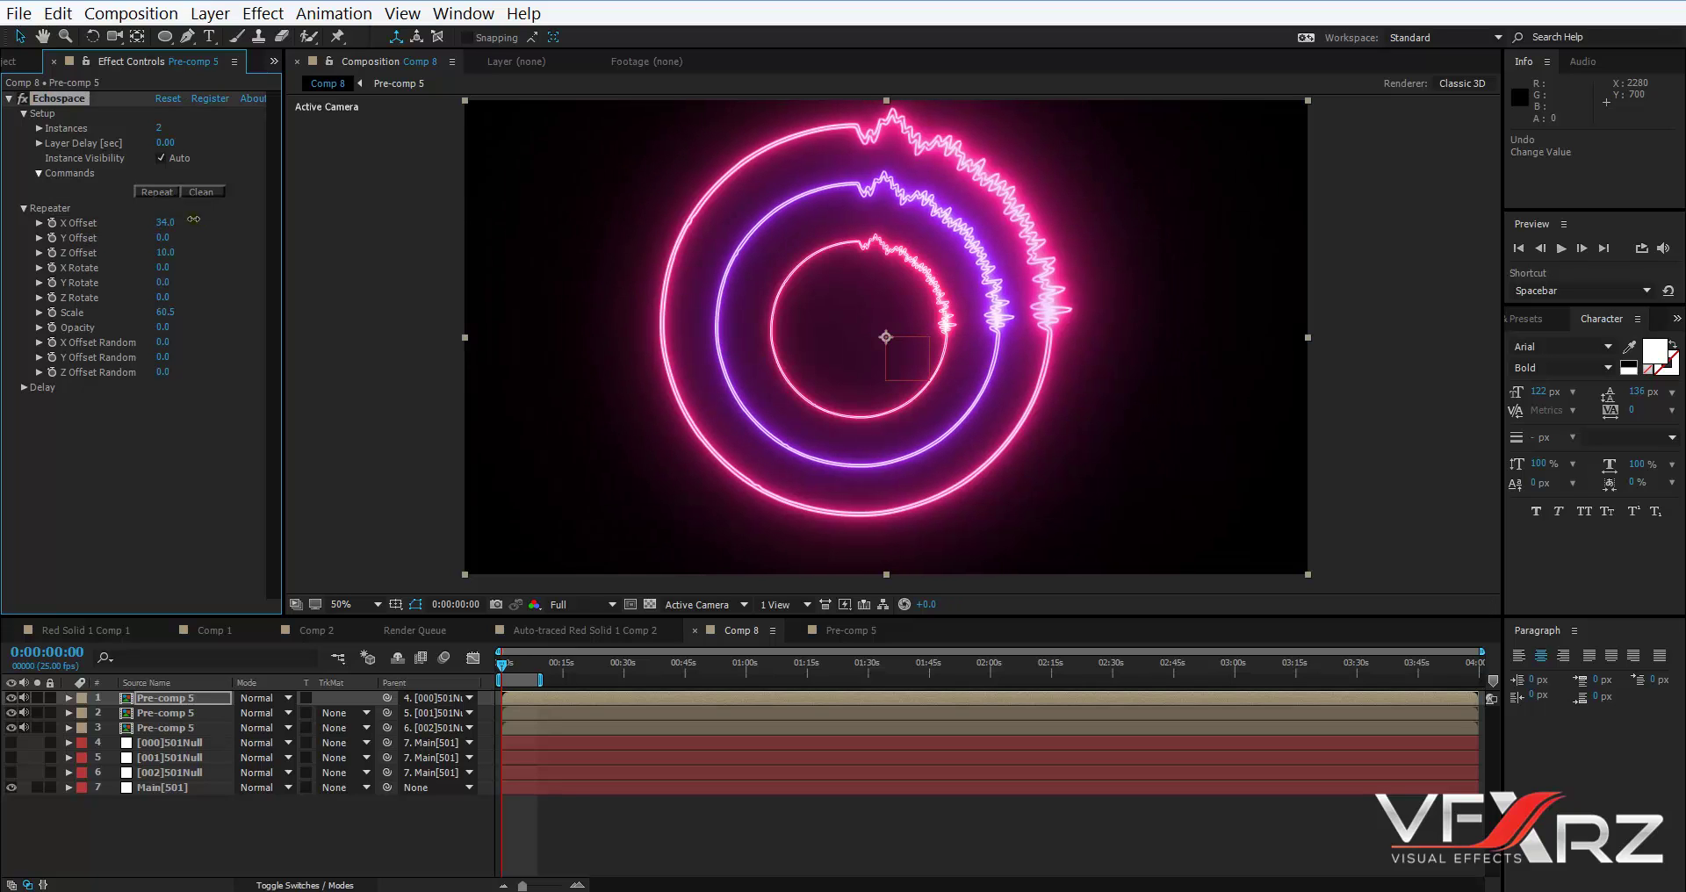
Mute the audio of the second and third Pre-comp 5 layers and preview Comp 8 from the start.
left_click(479, 669)
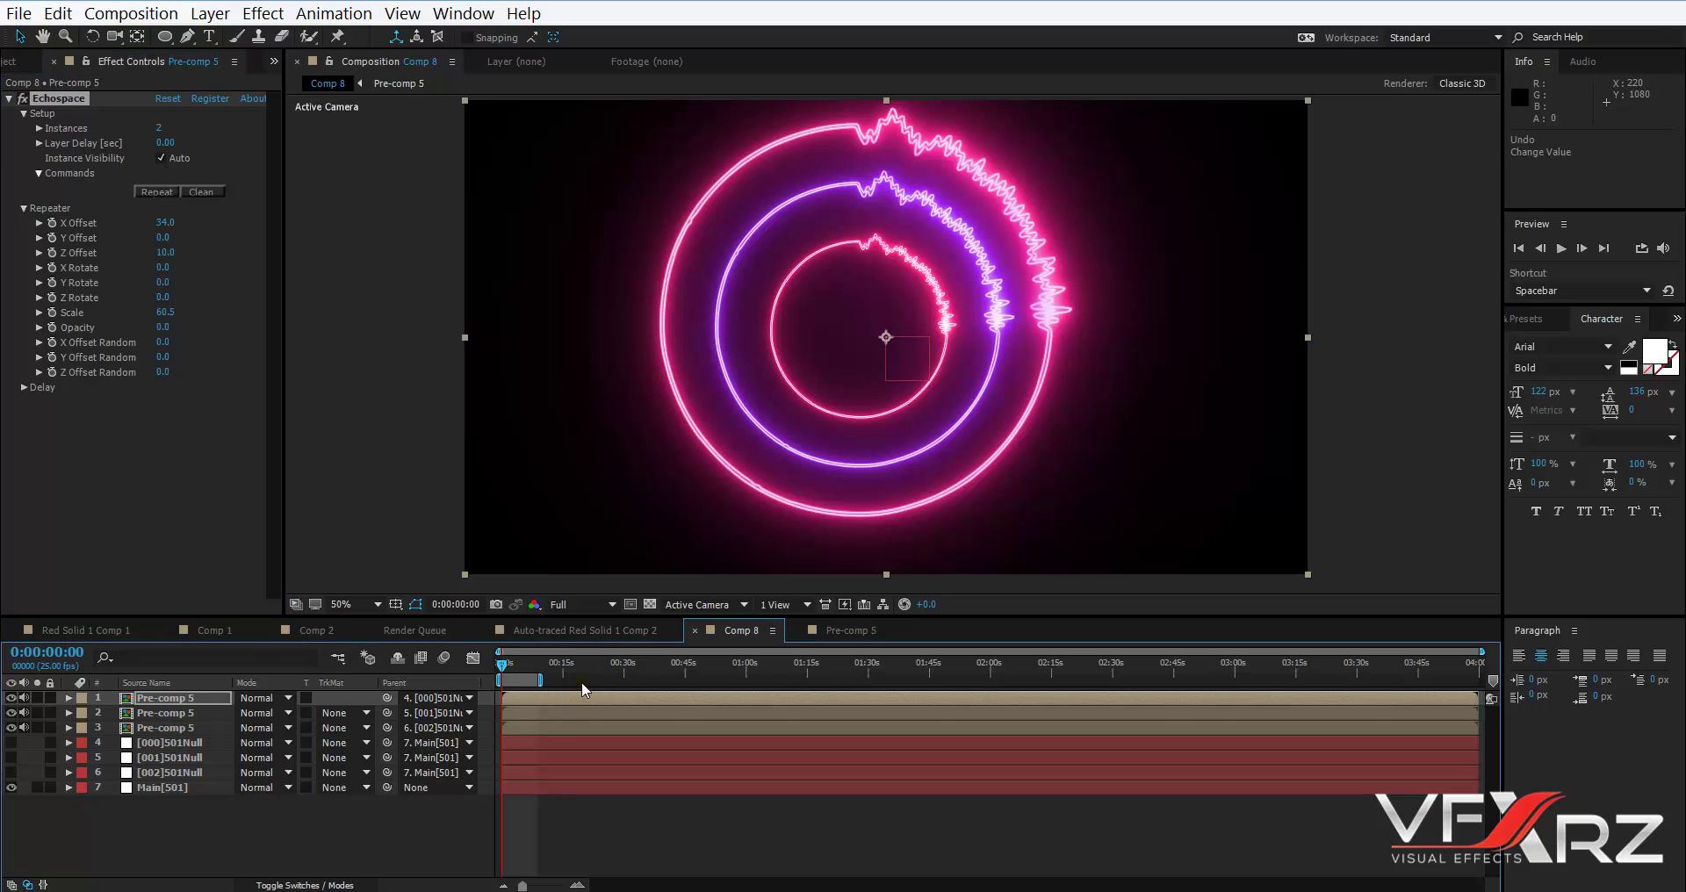
key("space")
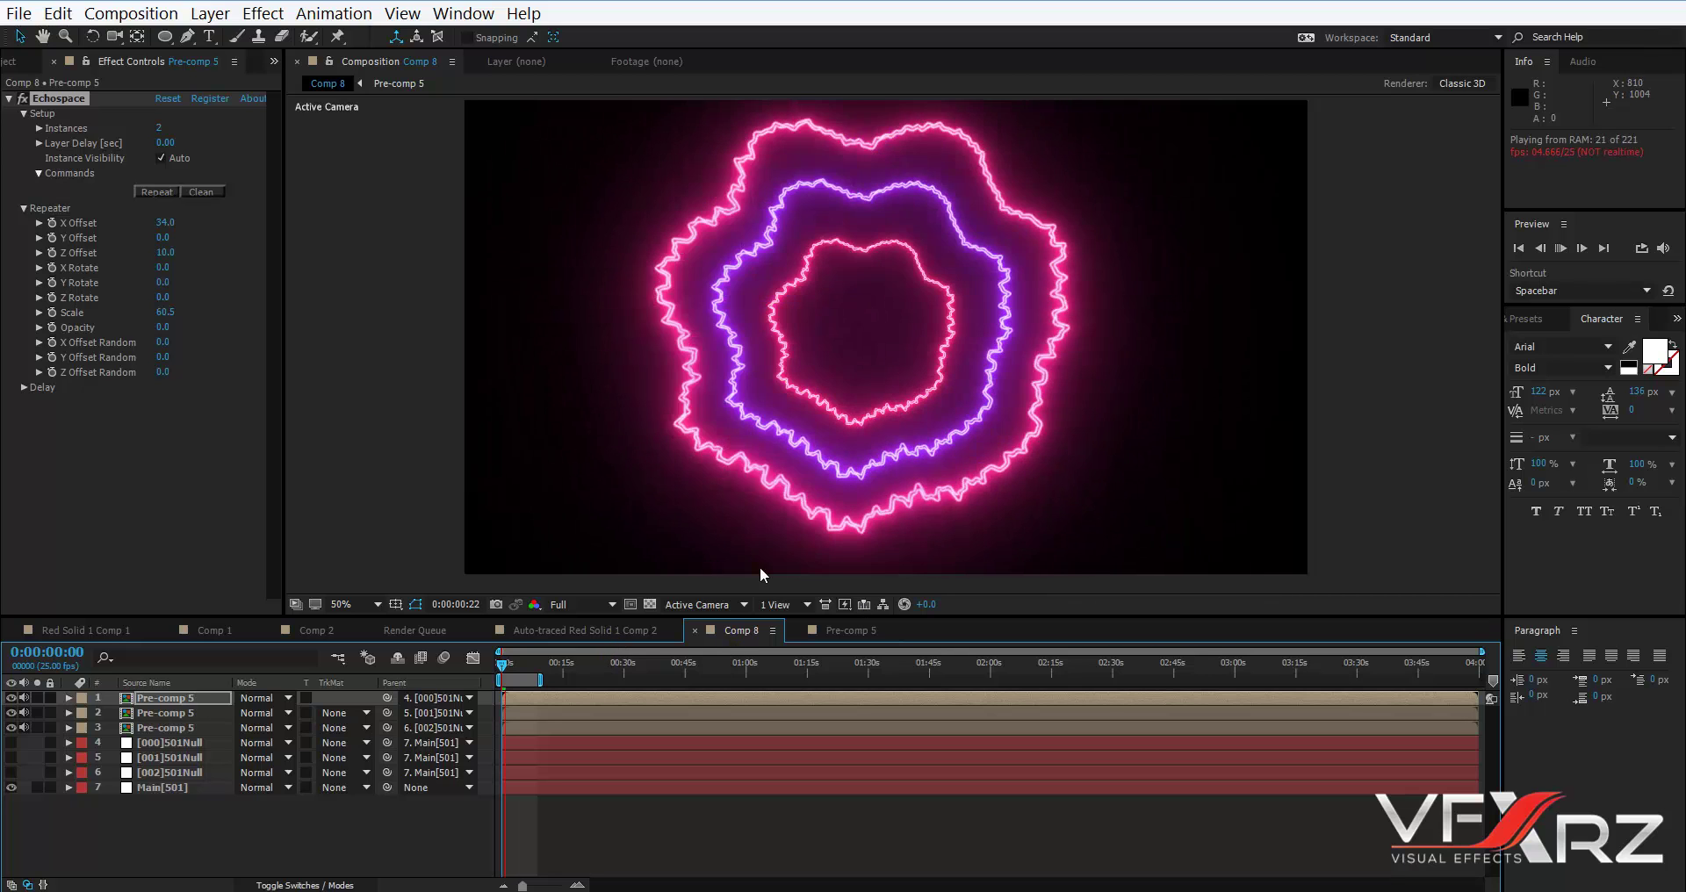
key("space")
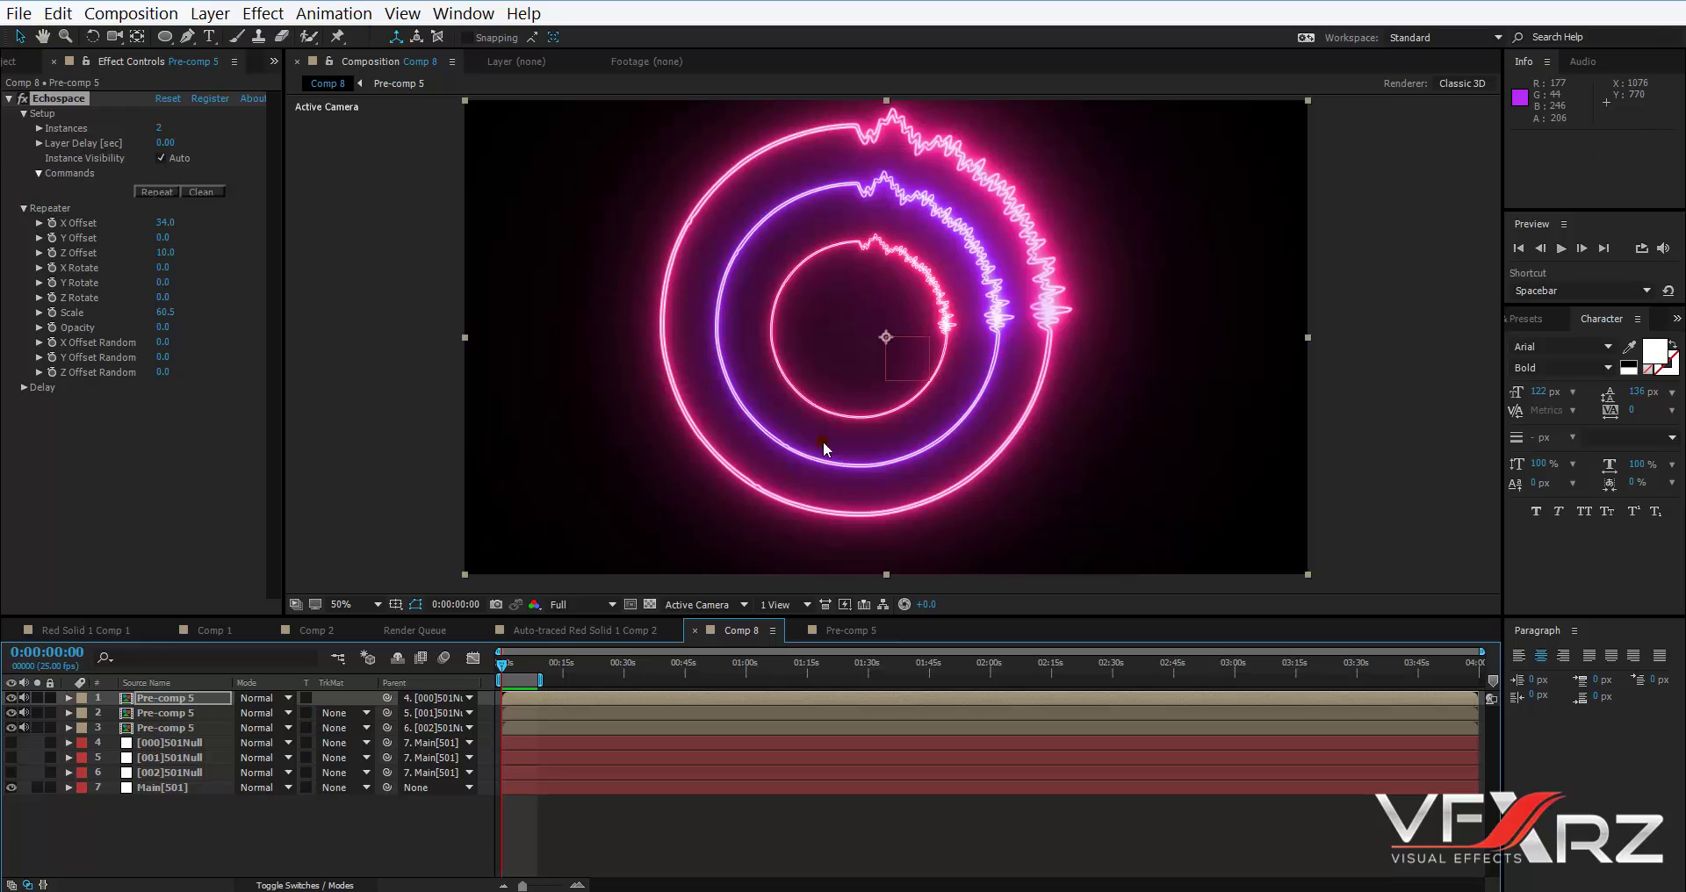
left_click_drag(23, 713, 24, 728)
key("space")
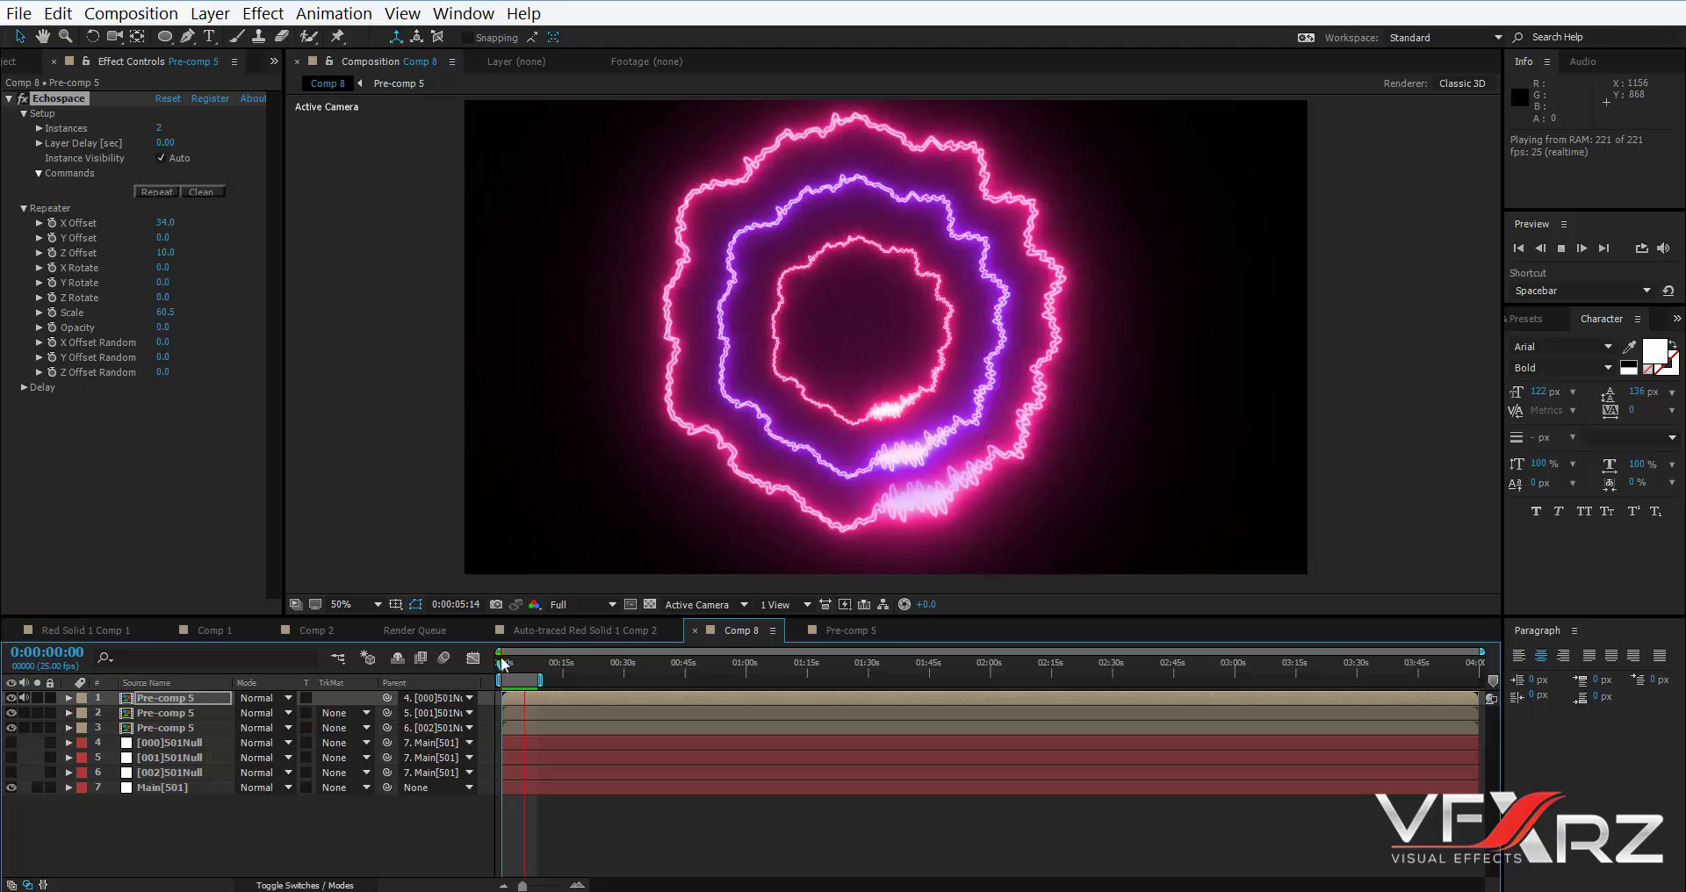
left_click(531, 671)
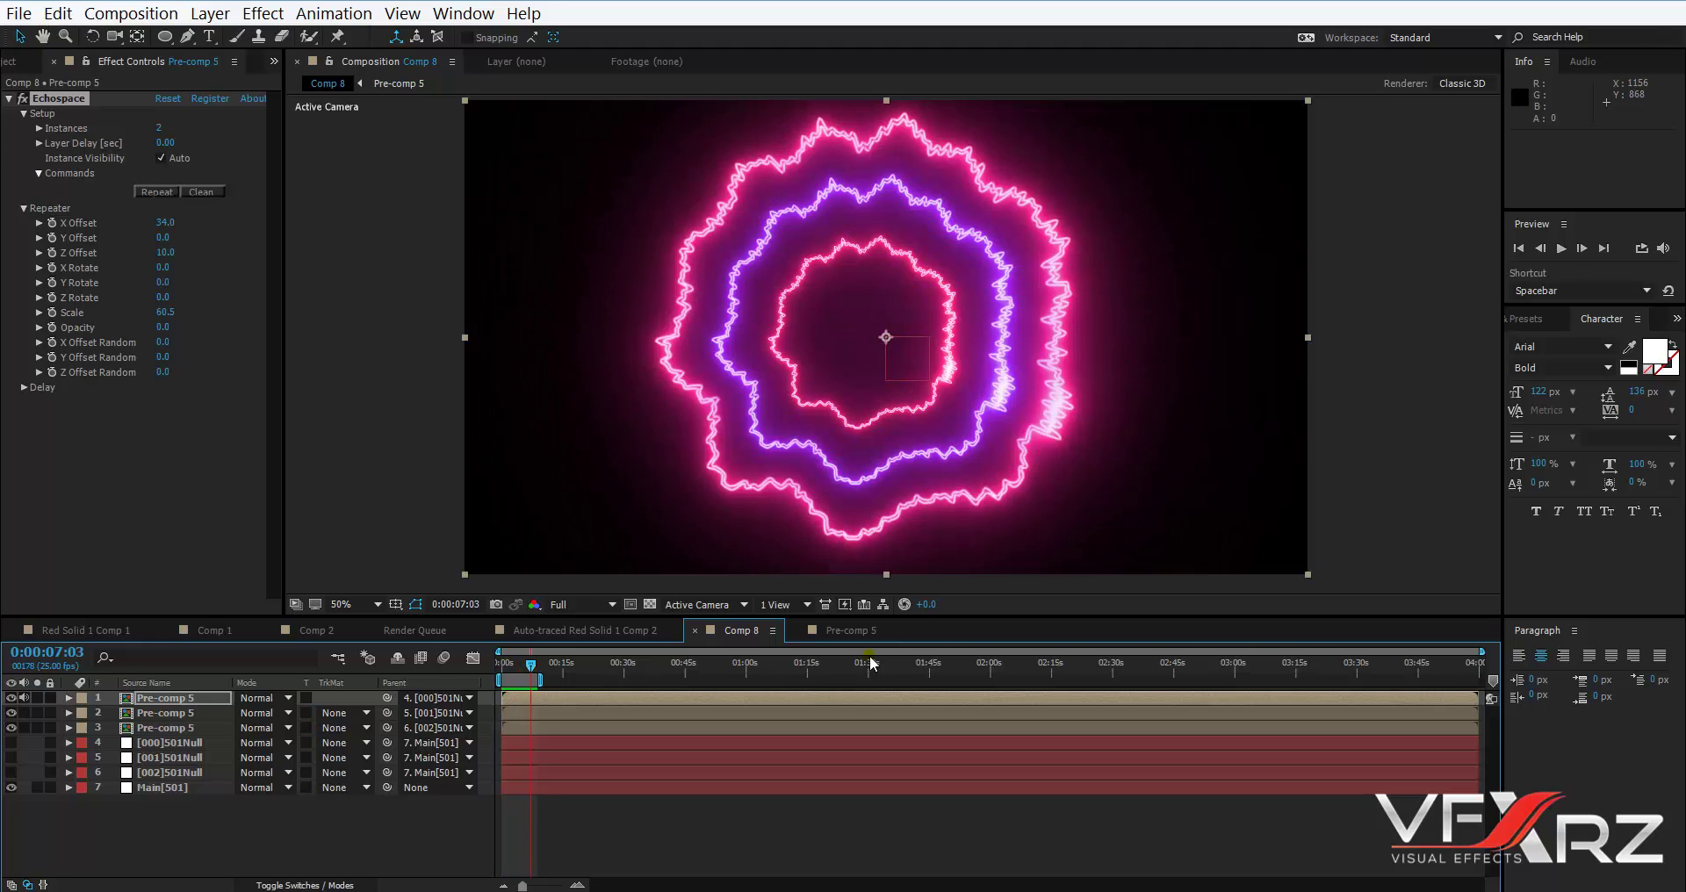
In Pre-comp 5, change the Saber preset of the visible auto-traced Red Solid 9 layer to Protocol.
left_click(854, 629)
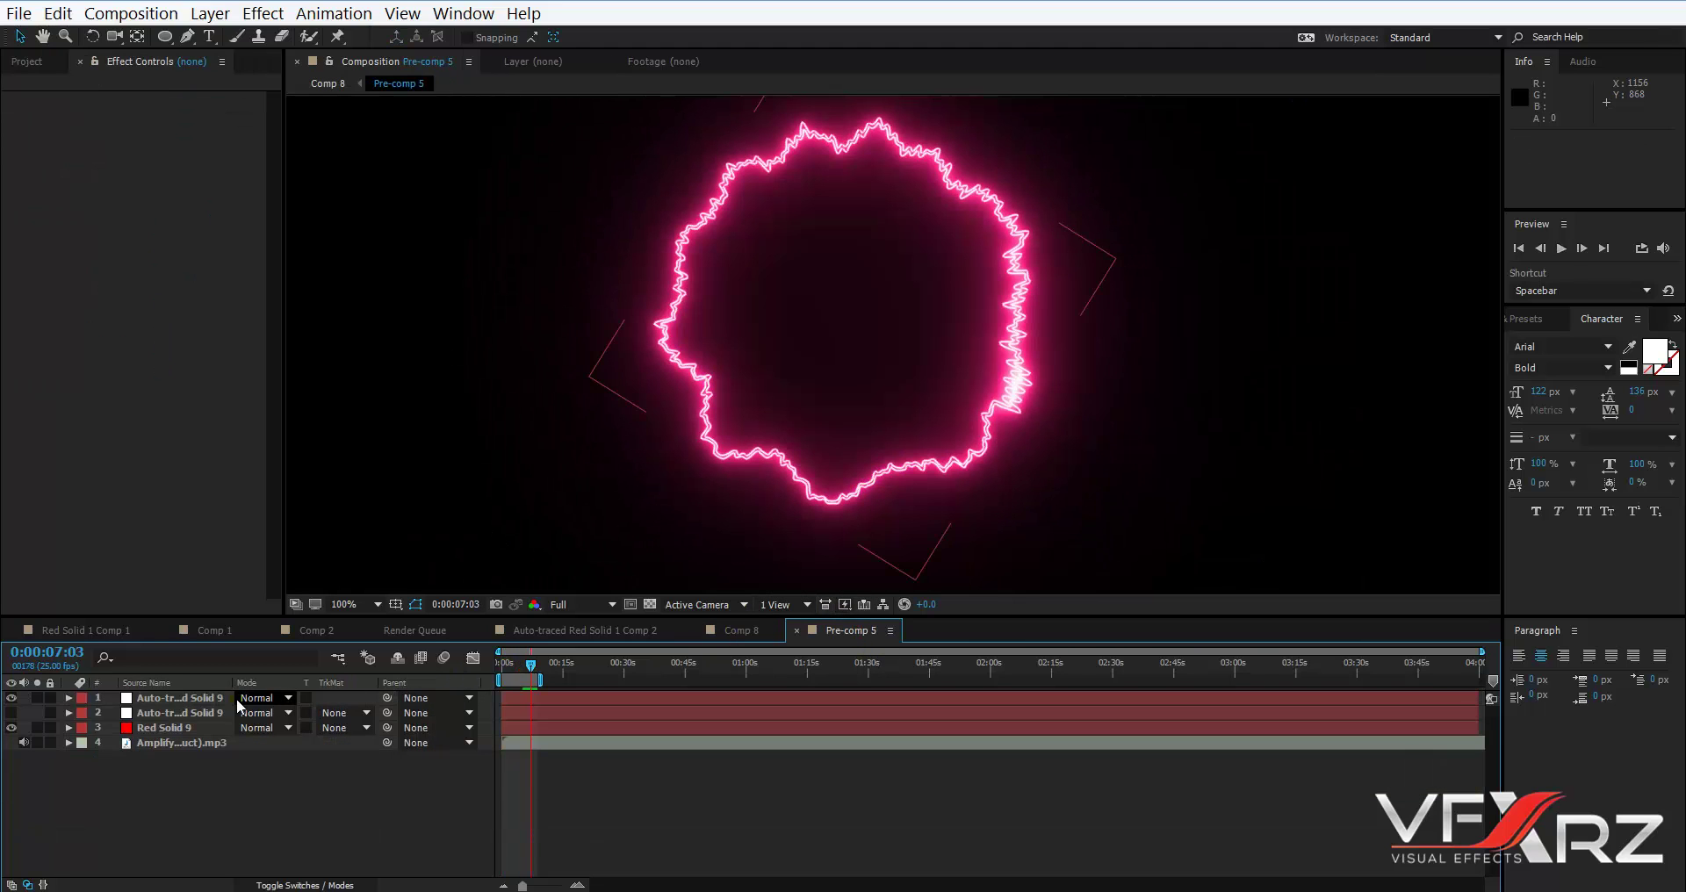
left_click(179, 698)
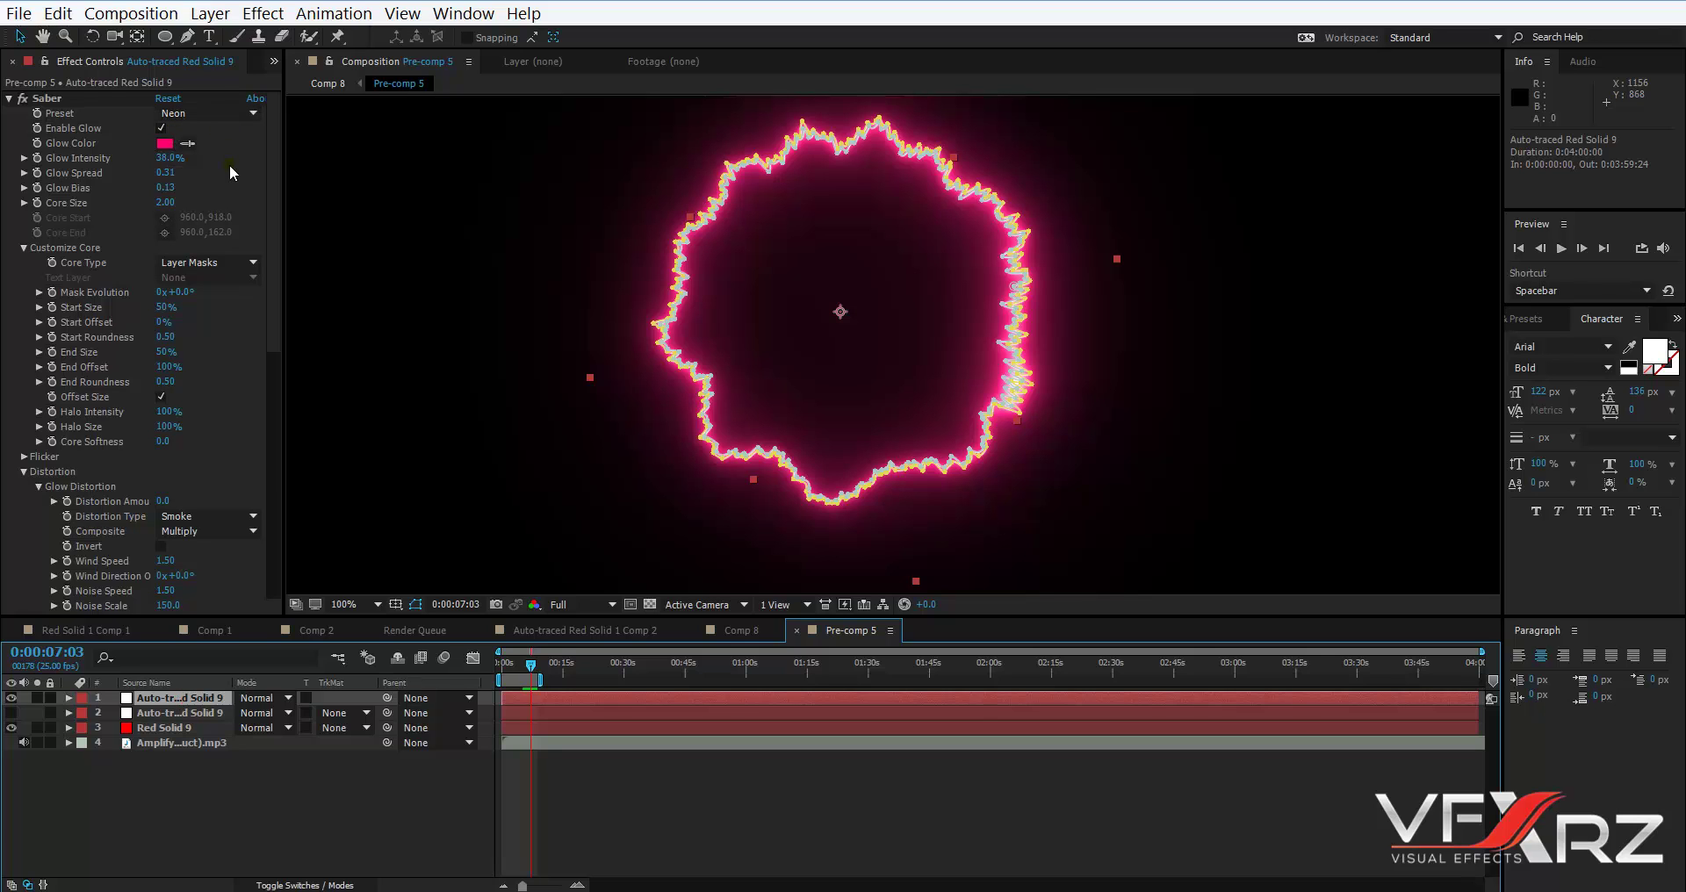
left_click(218, 116)
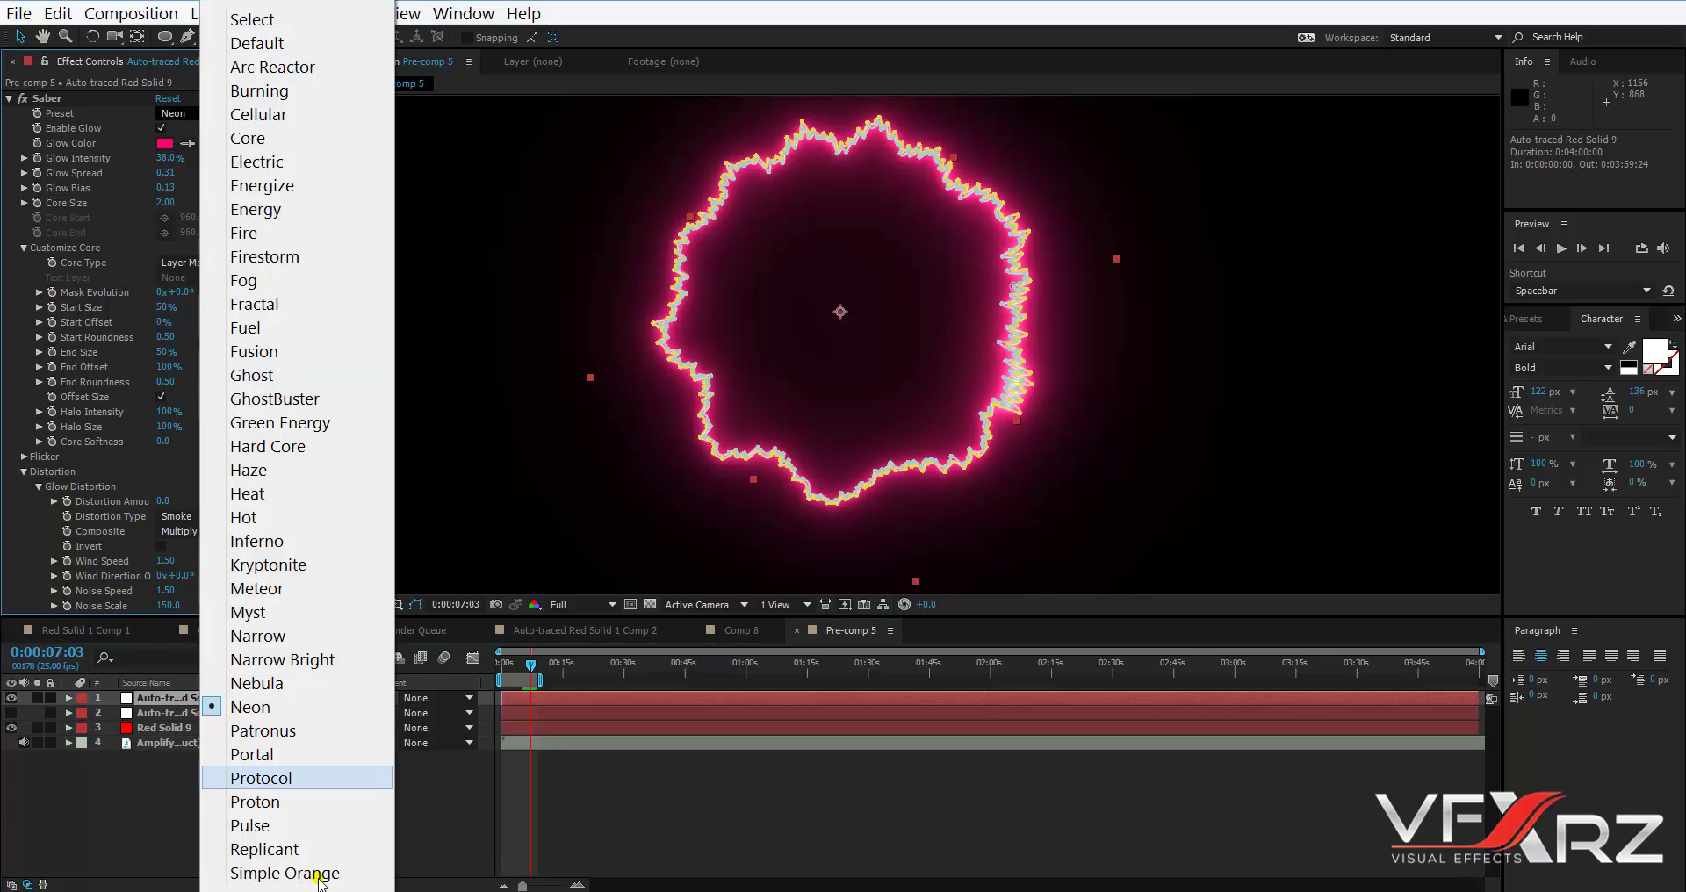
left_click(251, 780)
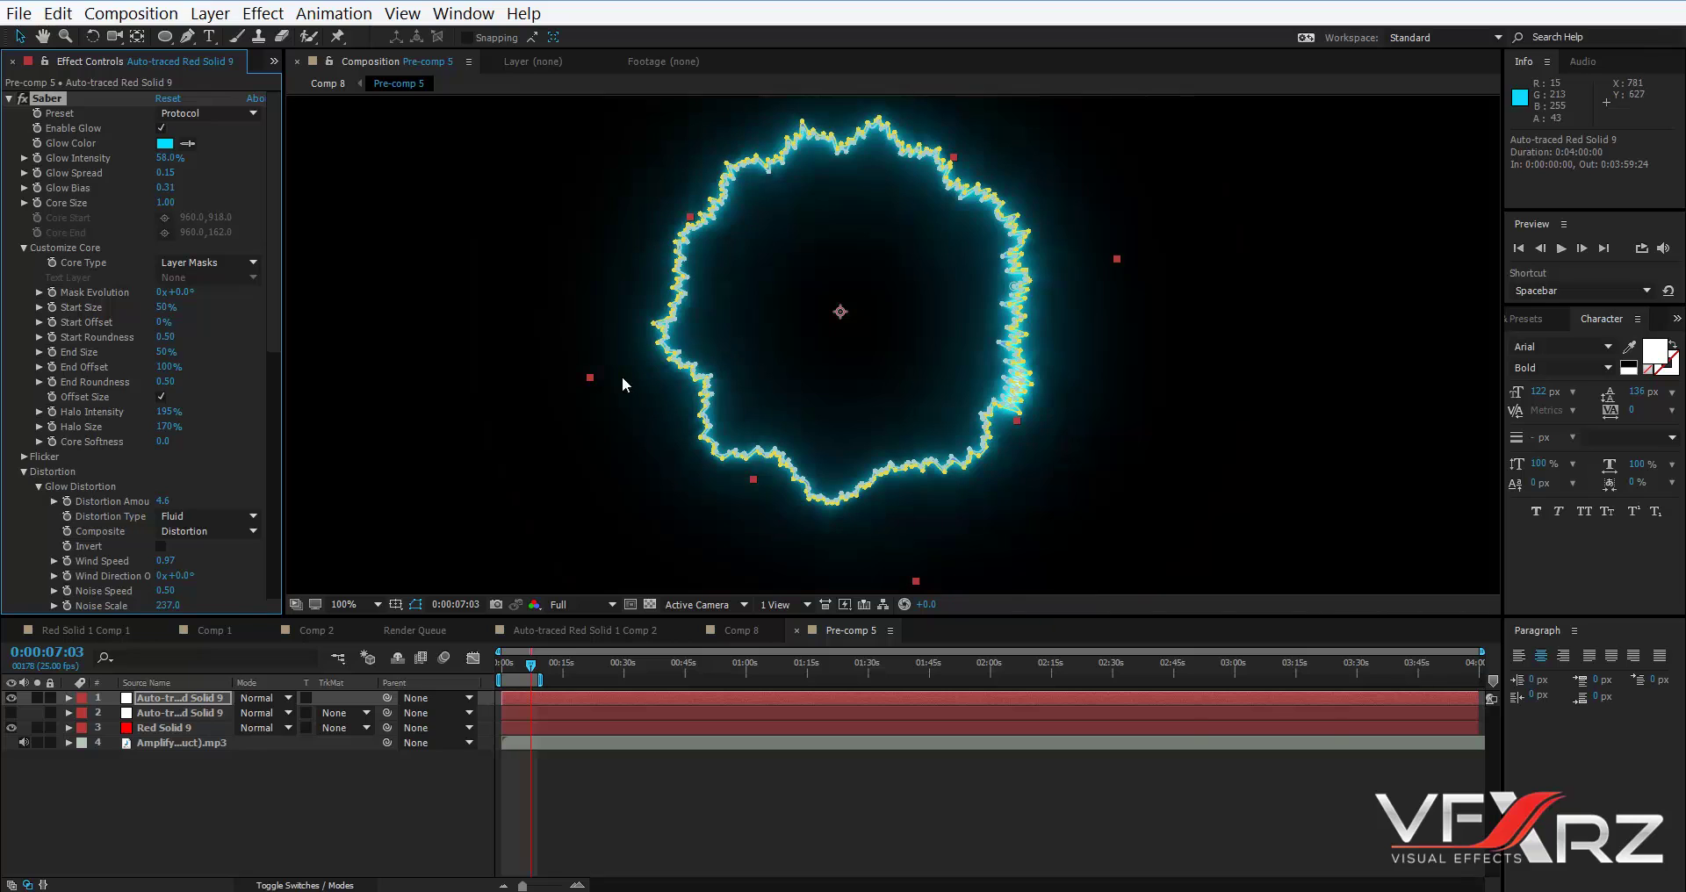
Return to Comp 8 and check the rings' animation from the start to about 0:00:05:04.
left_click(734, 627)
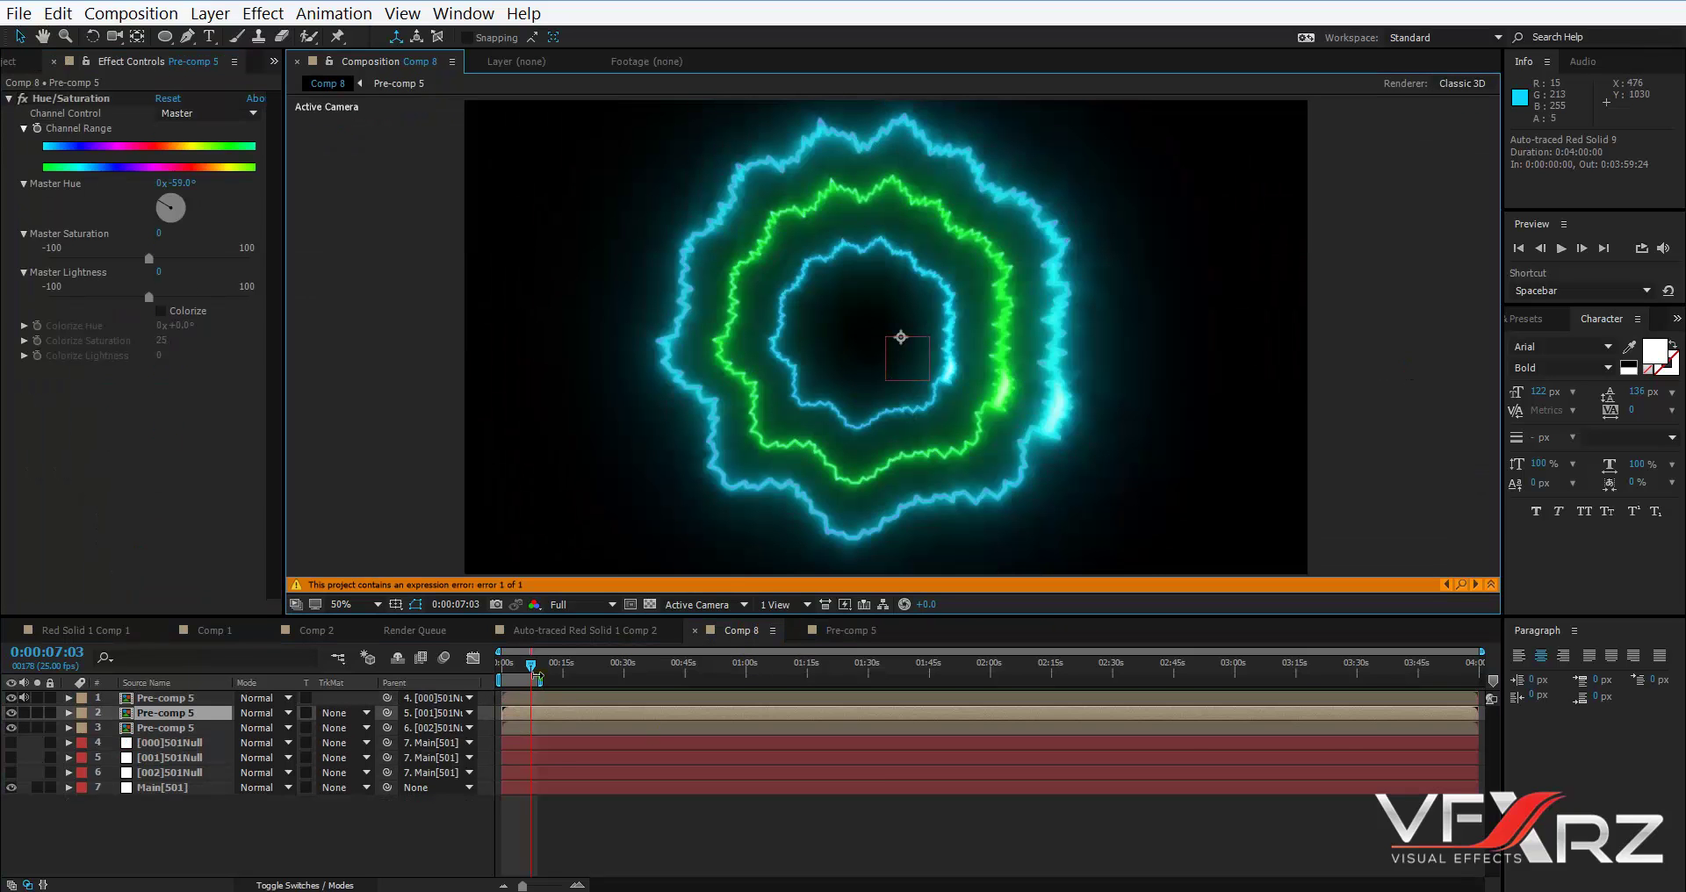
left_click(504, 673)
key("space")
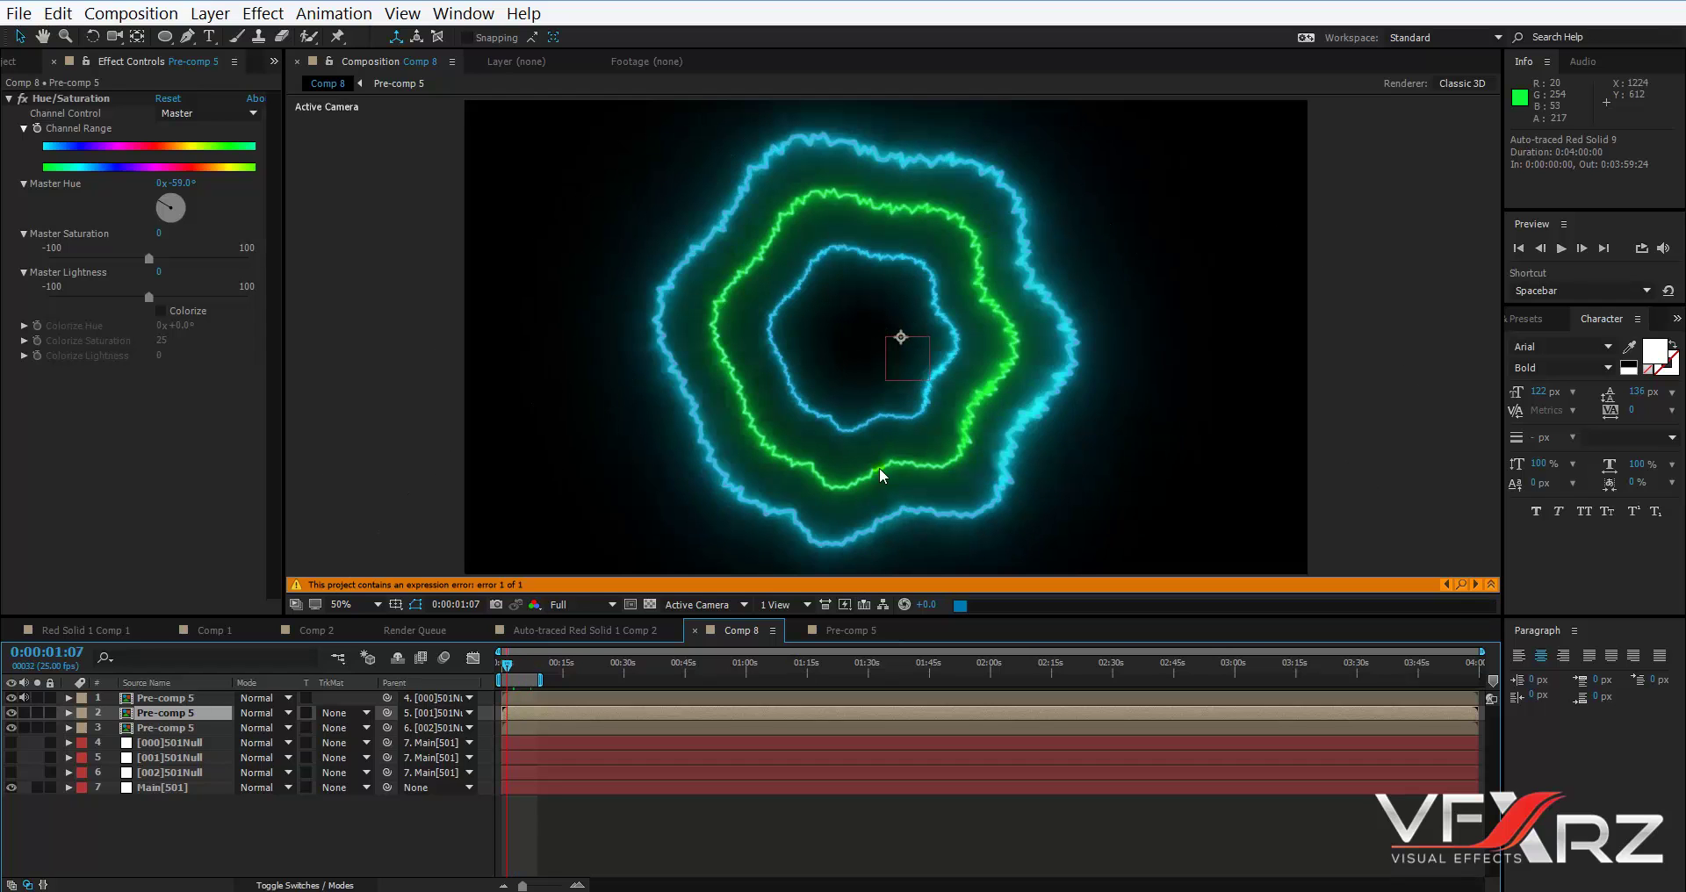
left_click_drag(509, 665, 524, 668)
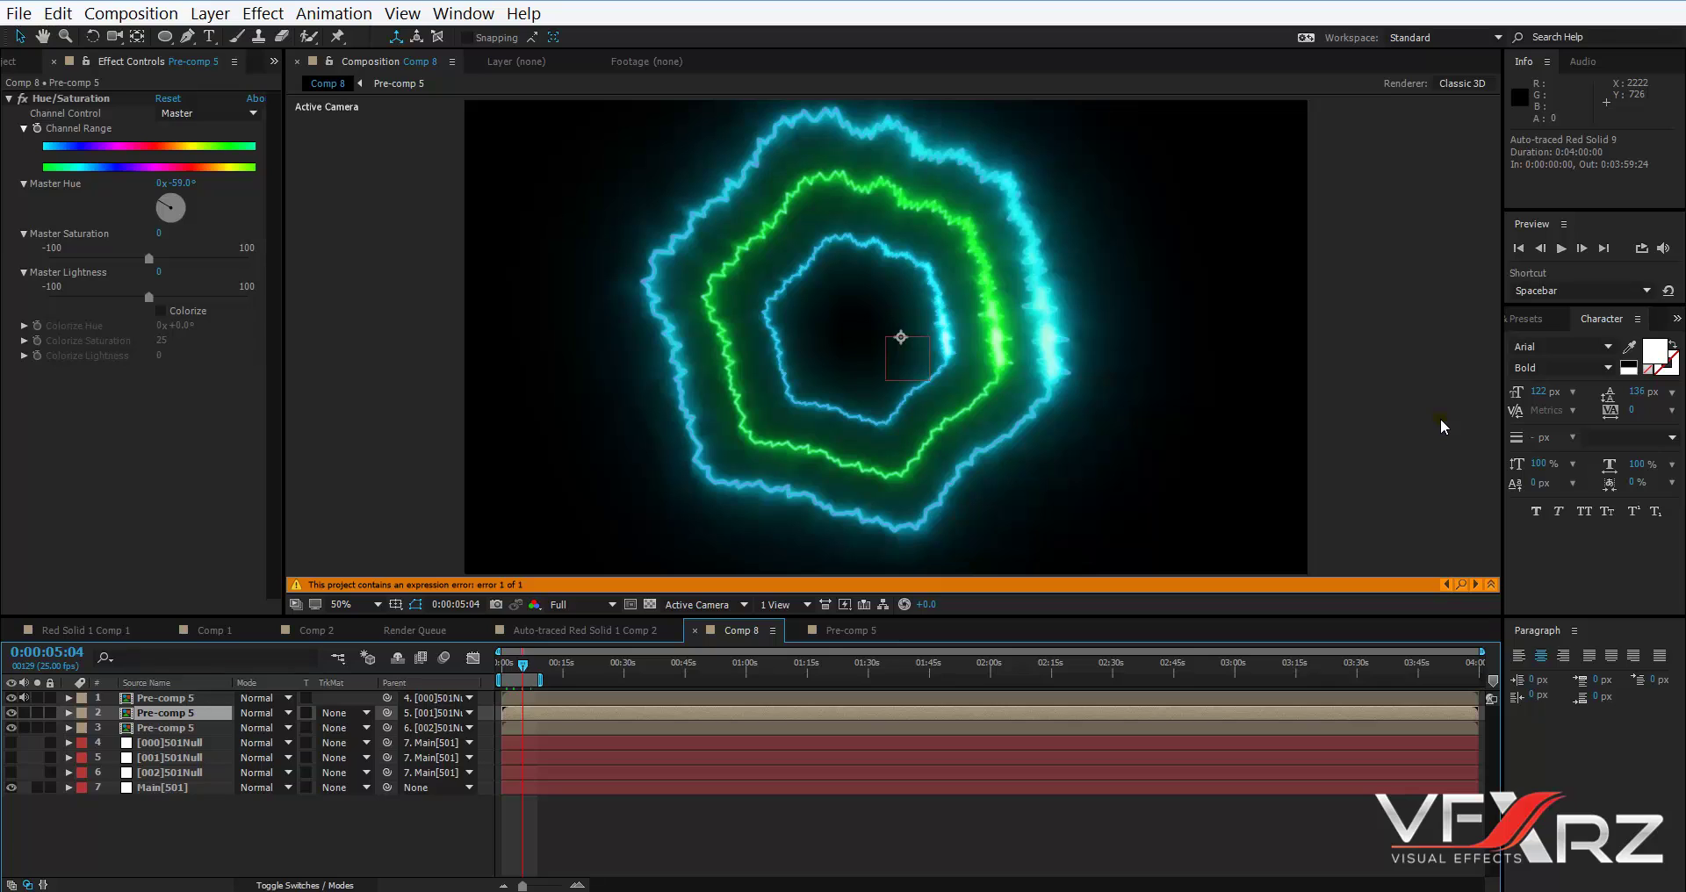